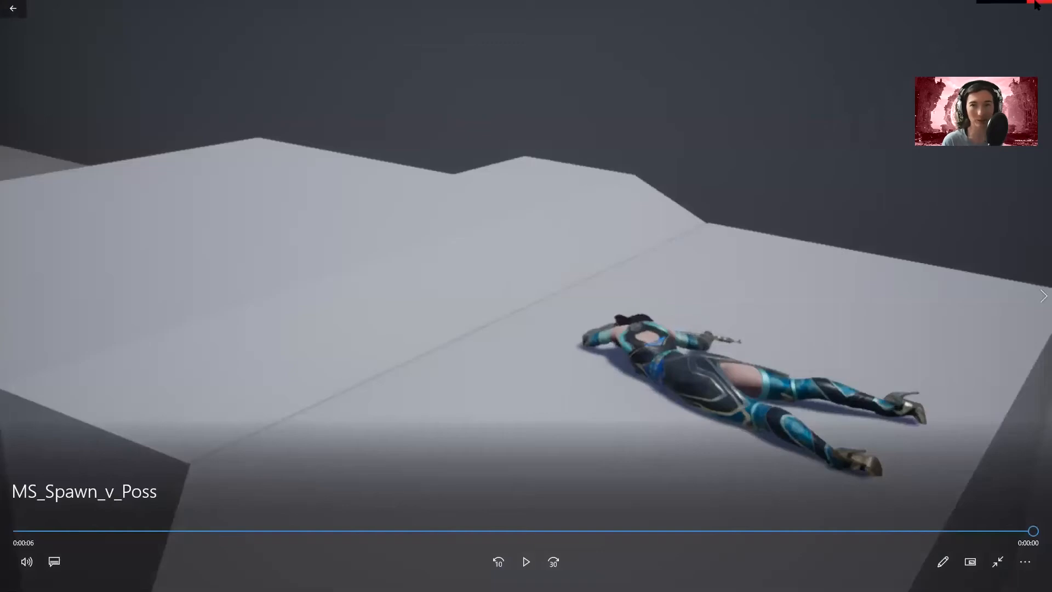
# Close the MS_Spawn_v_Poss video and minimize the VideoCaptures folder window to return to the presentation
pyautogui.click(1040, 9)
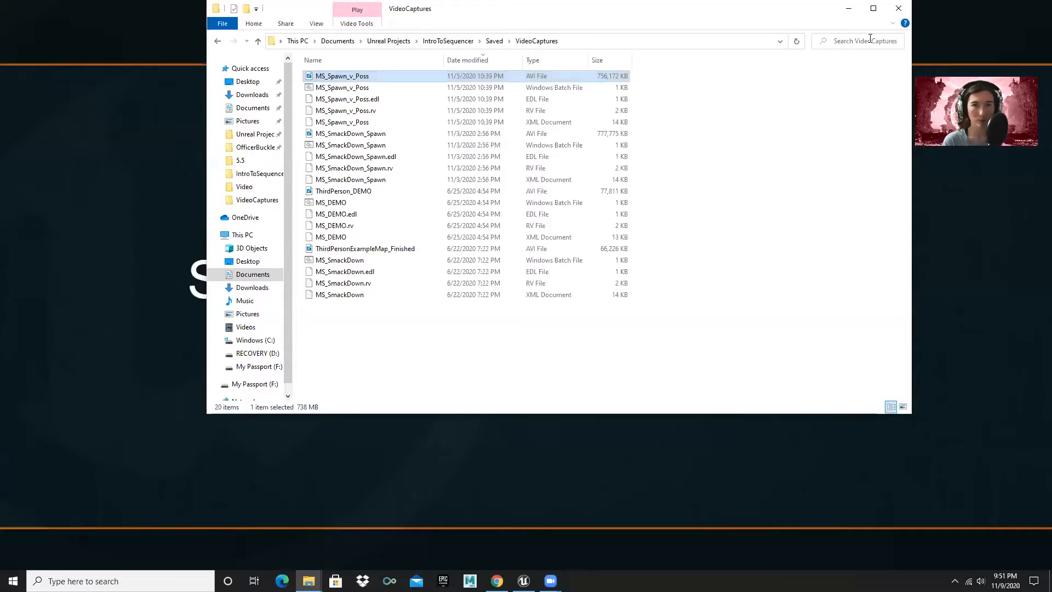
pyautogui.click(848, 8)
pyautogui.click(594, 226)
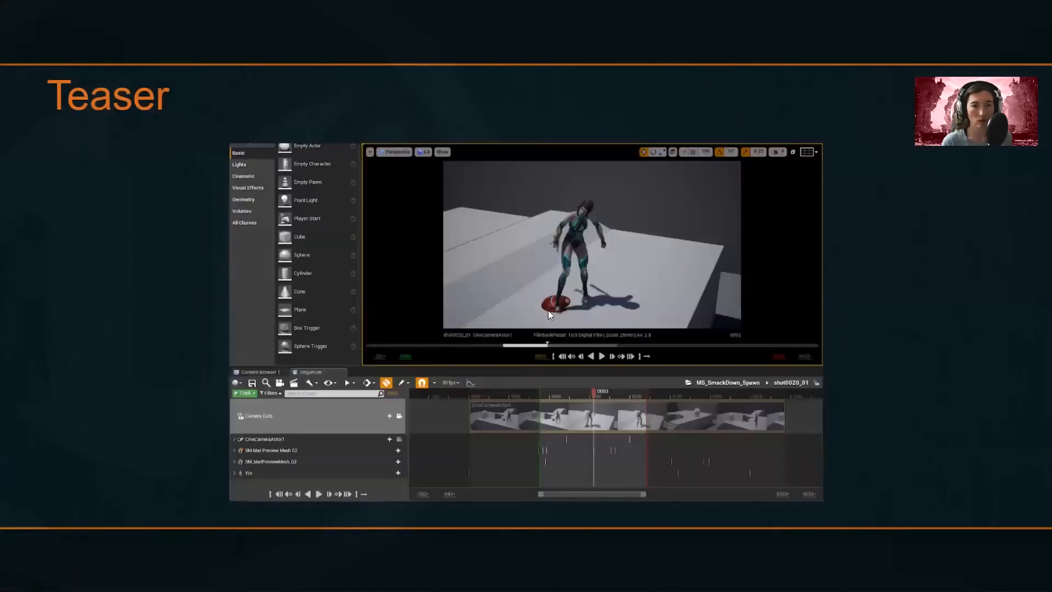
pyautogui.press('Left')
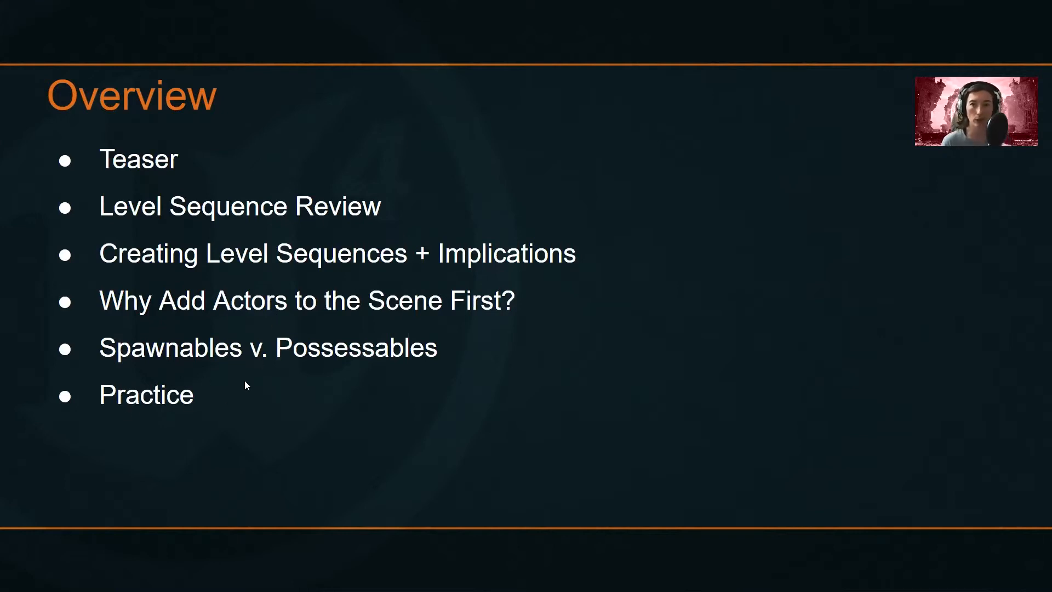
pyautogui.click(415, 357)
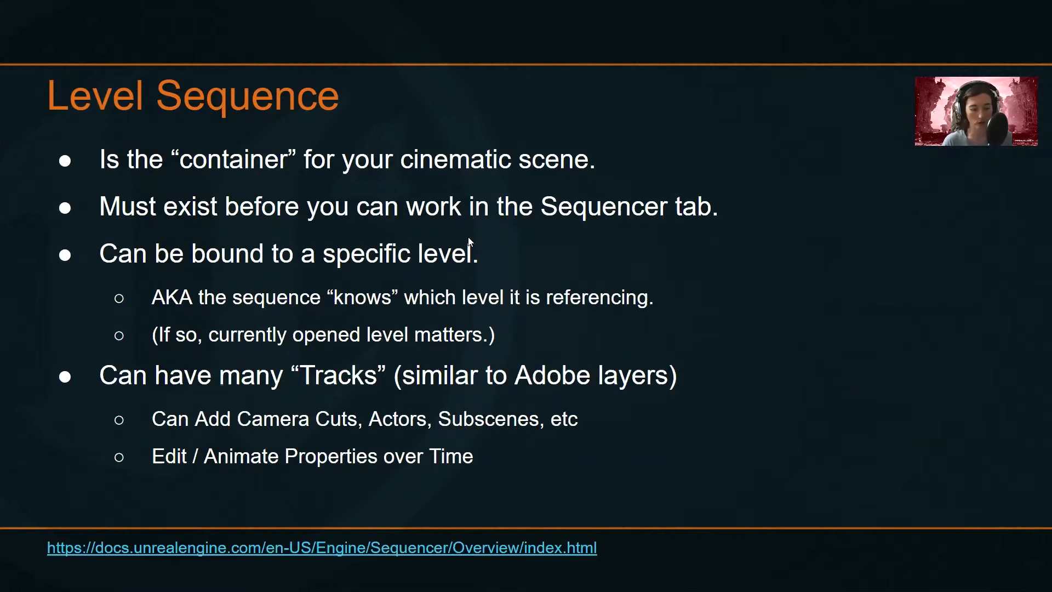
# Switch to Unreal Editor and open the 01_IntroToSequencer_END level from the ThirdPersonBP Maps folder
pyautogui.hotkey('alt', 'Tab')
pyautogui.press('Tab')
pyautogui.press('Tab')
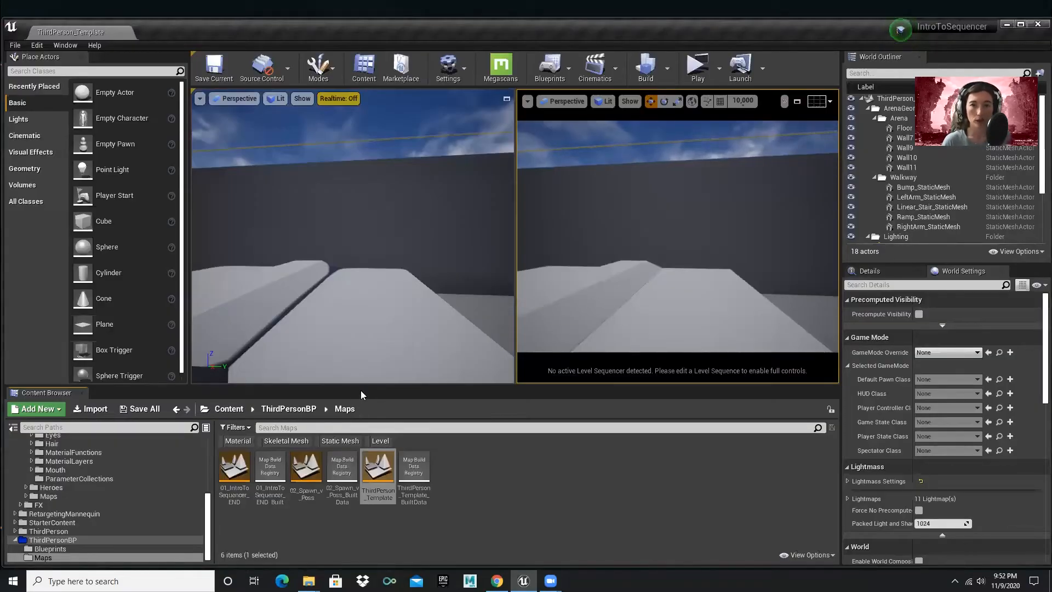
pyautogui.scroll(5, 49, 542)
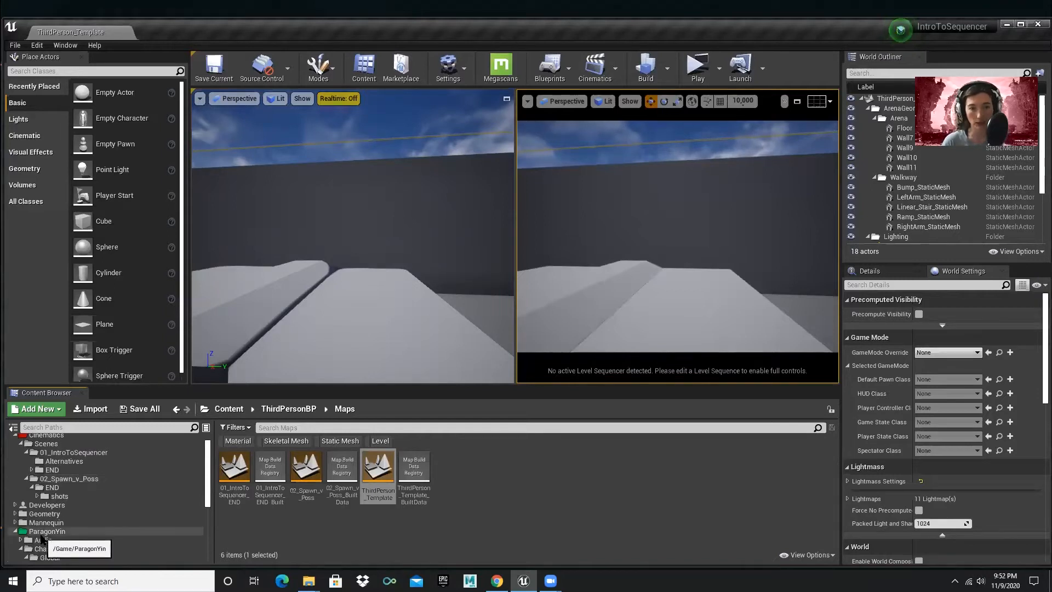
pyautogui.scroll(-5, 41, 540)
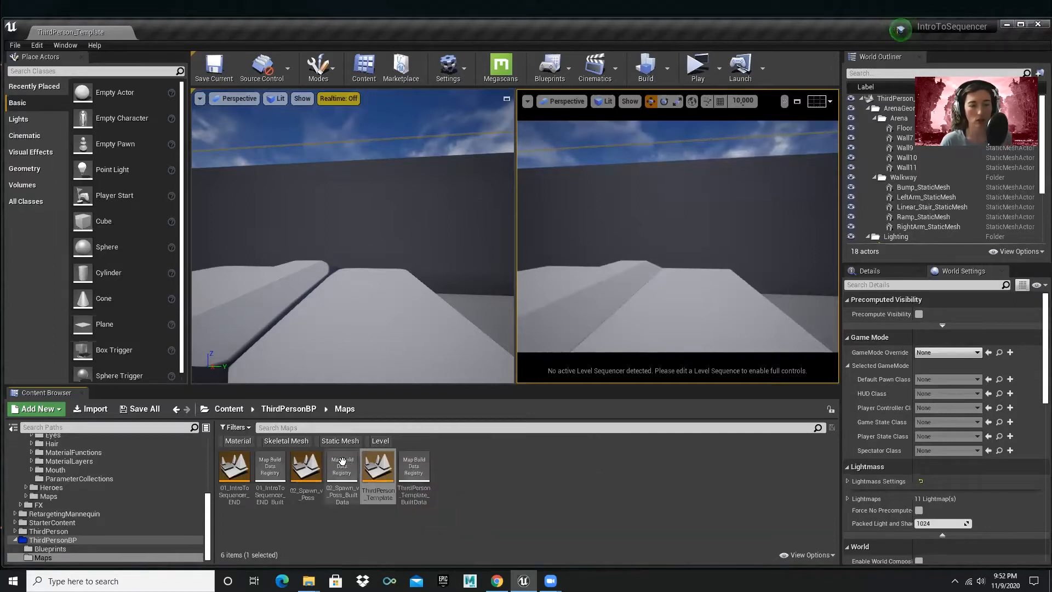
pyautogui.doubleClick(237, 474)
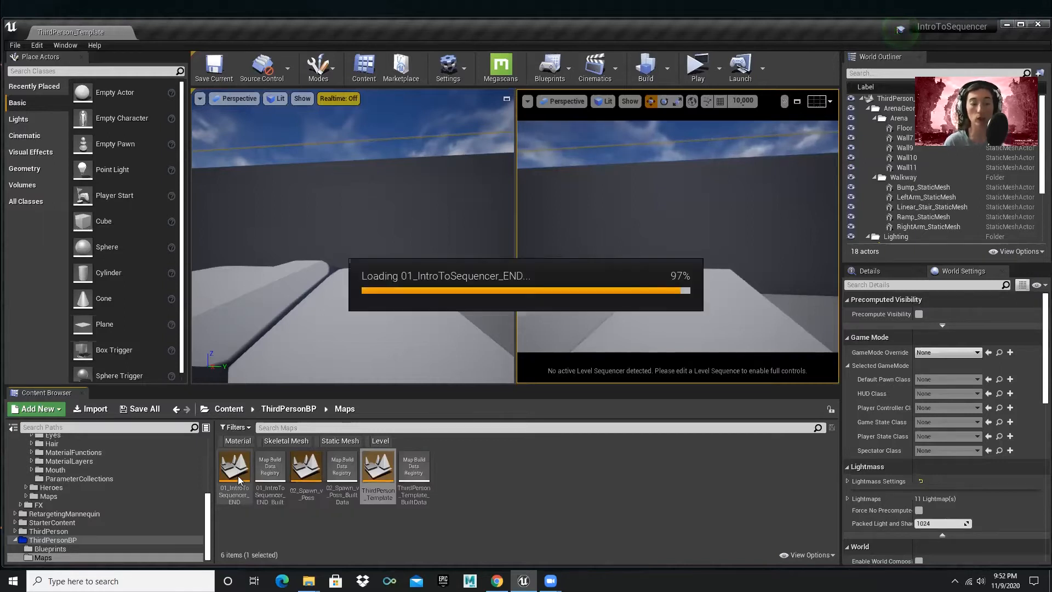
# Open the MS_IntroToSequencer_END sequence from the 01_IntroToSequencer END folder and enter its shot0010_01
pyautogui.scroll(10, 76, 489)
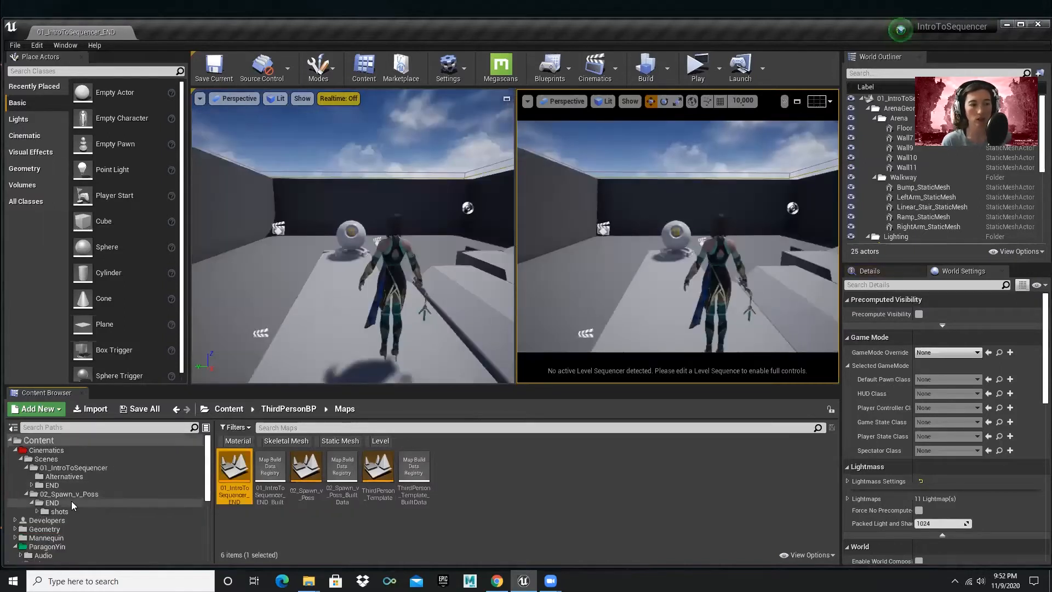
pyautogui.click(73, 468)
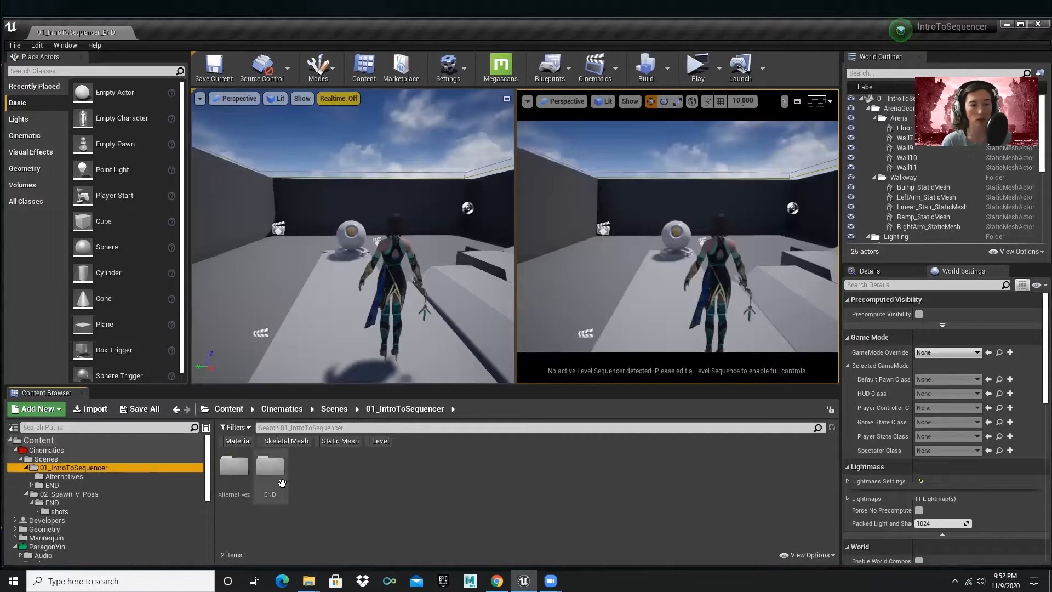
pyautogui.doubleClick(270, 471)
pyautogui.doubleClick(270, 478)
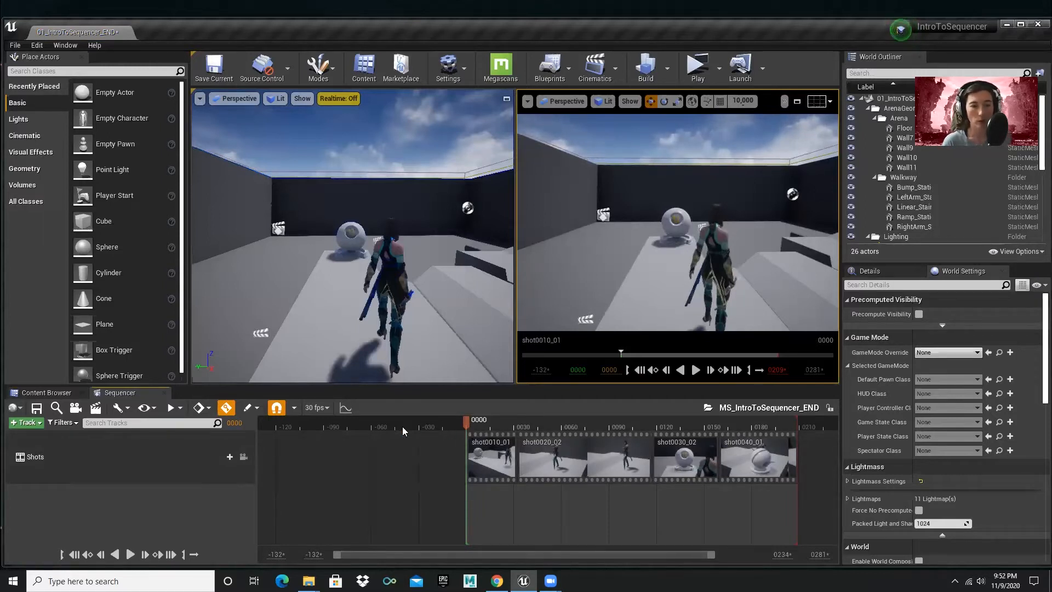
pyautogui.doubleClick(491, 461)
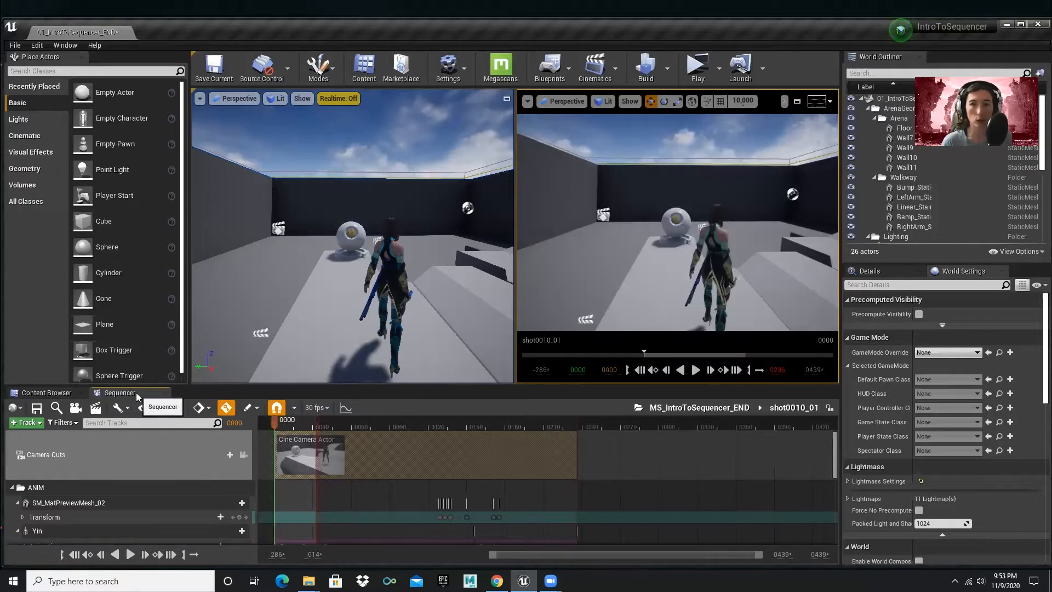
# Check where the Sequencer window can be enabled and review the tracks in shot0010_01
pyautogui.click(67, 45)
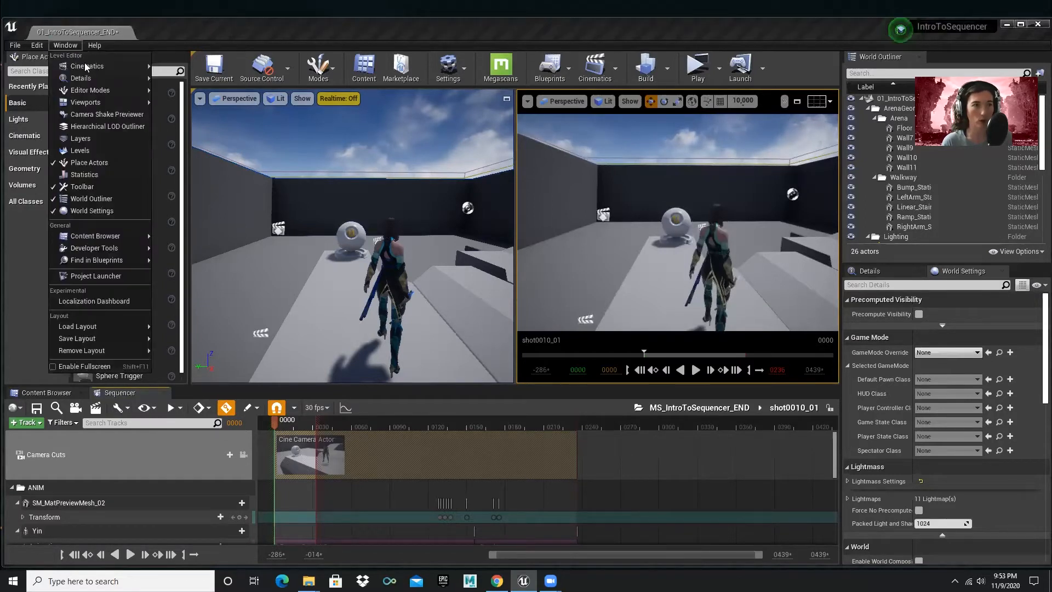
pyautogui.moveTo(92, 70)
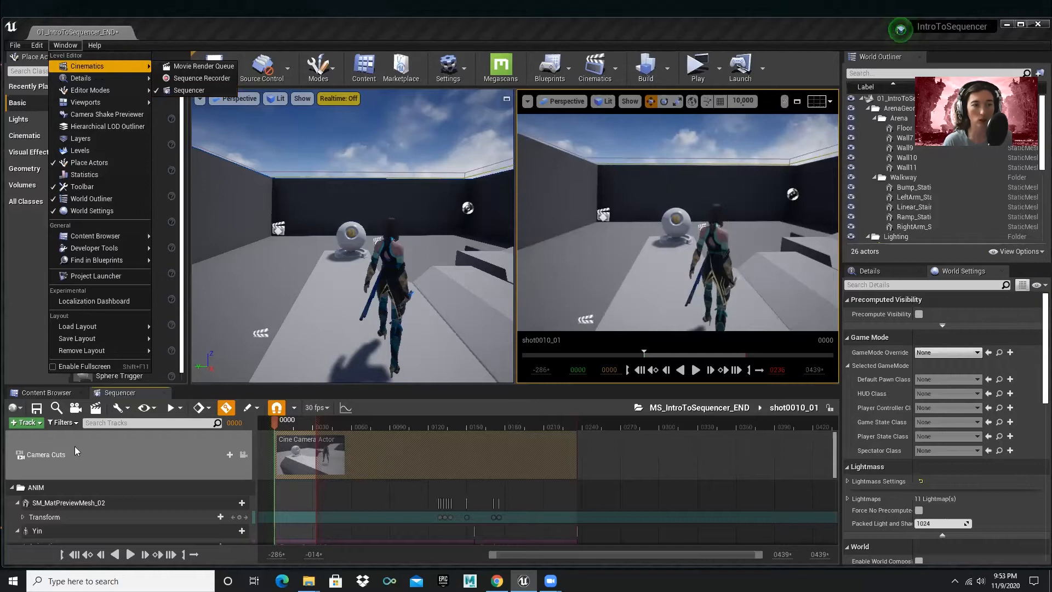
pyautogui.scroll(-4, 113, 465)
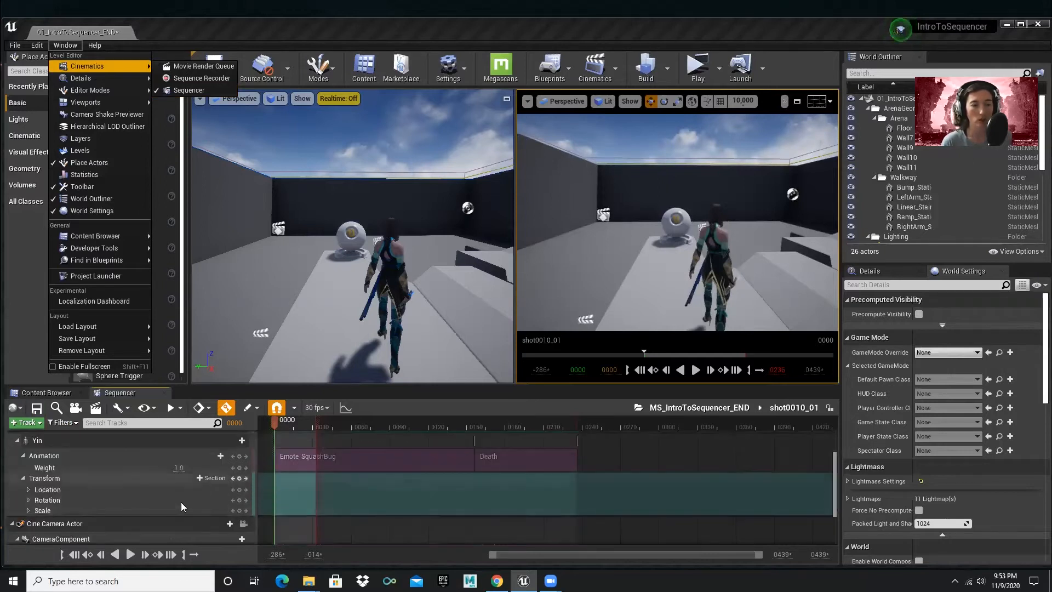
pyautogui.scroll(5, 148, 494)
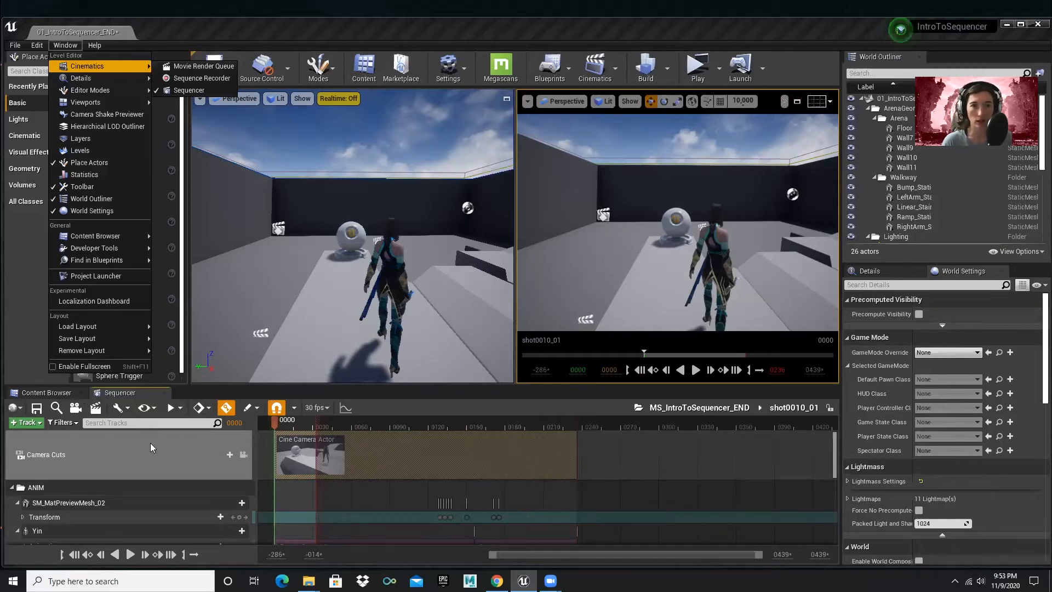
pyautogui.hotkey('alt', 'Tab')
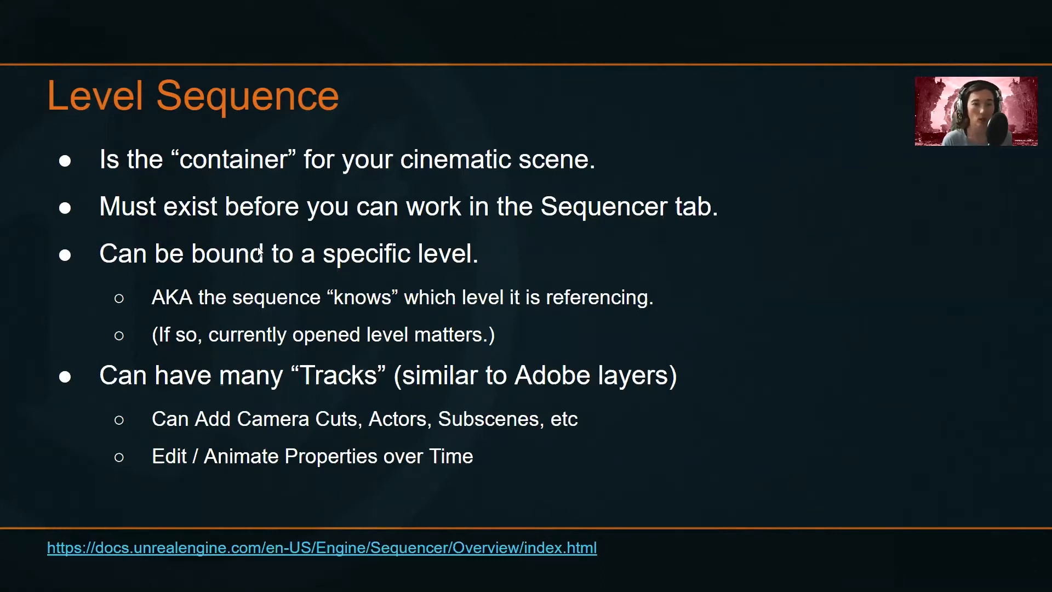
pyautogui.click(247, 338)
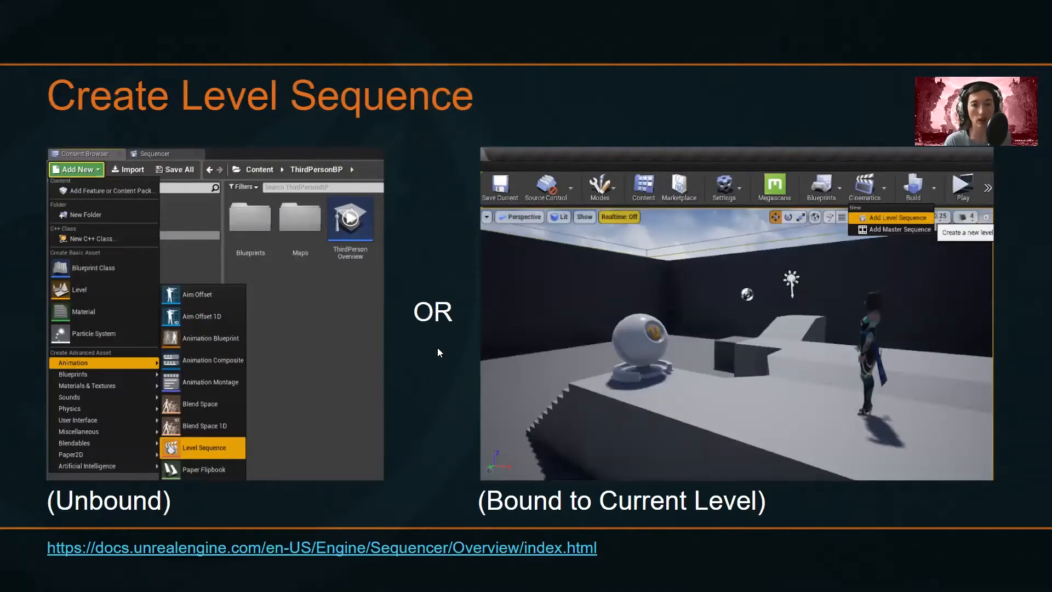
# Switch back to Unreal Editor, view the cinematics creation options, and select the MS_IntroToSequencer_END sequence actor in the level
pyautogui.hotkey('alt', 'Tab')
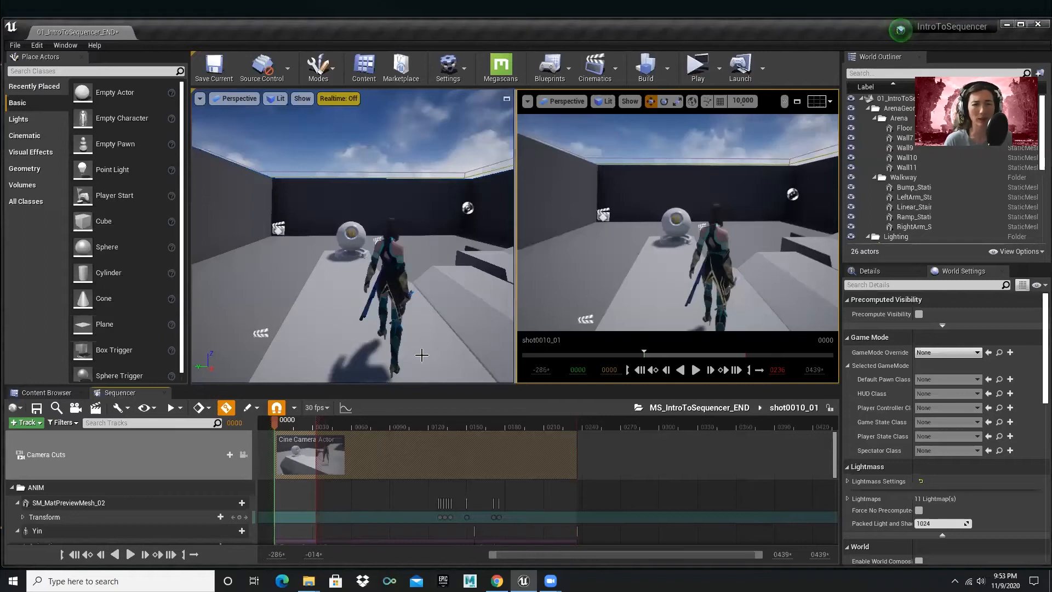
pyautogui.click(609, 73)
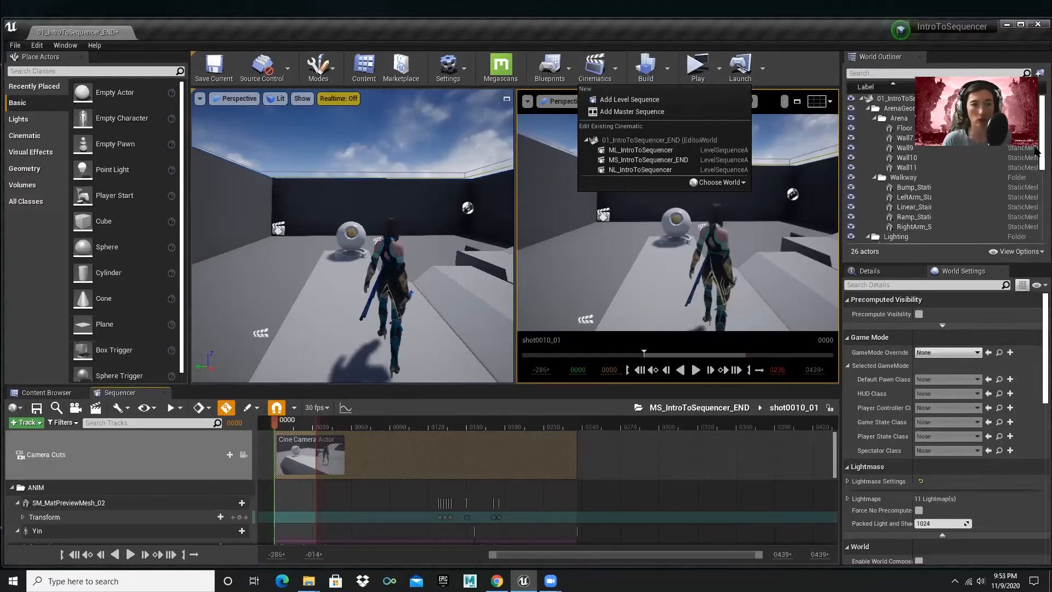
pyautogui.click(279, 228)
pyautogui.click(919, 183)
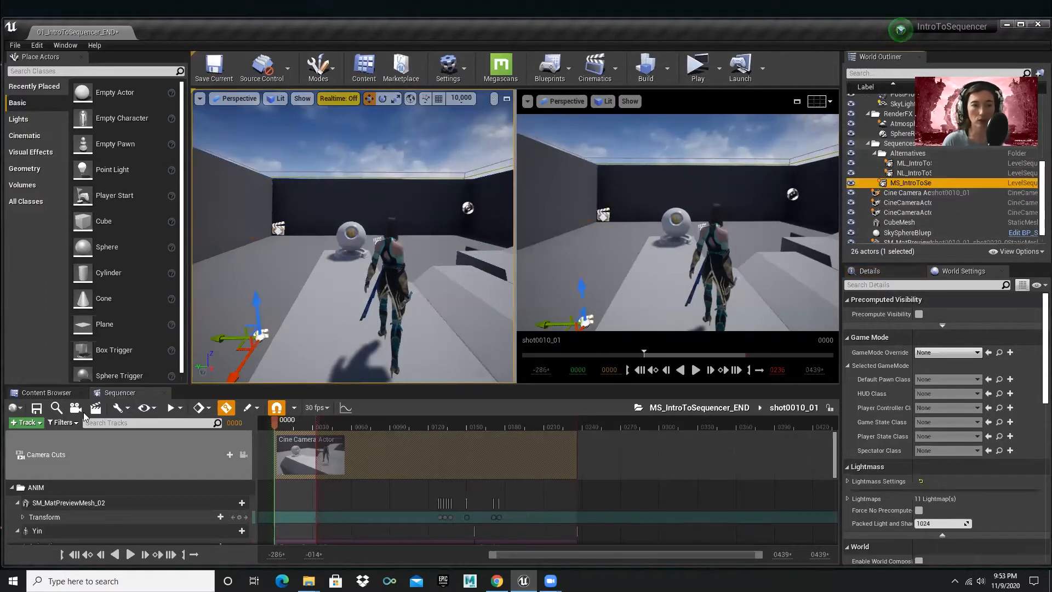
# Check which map the MS_IntroToSequencer_END sequence asset in the END folder is bound to
pyautogui.click(46, 392)
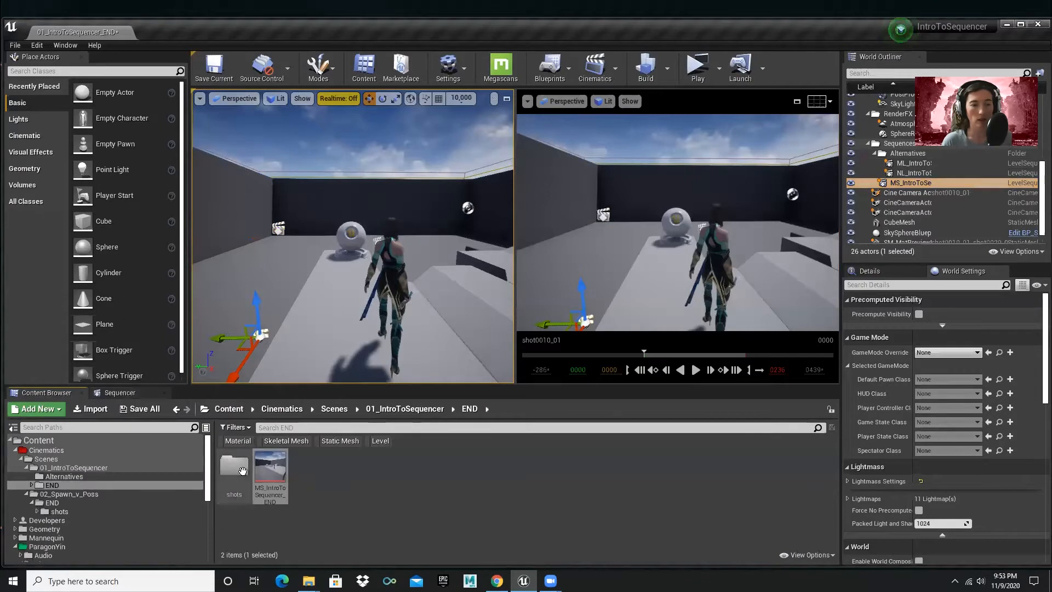
pyautogui.rightClick(270, 471)
pyautogui.moveTo(341, 218)
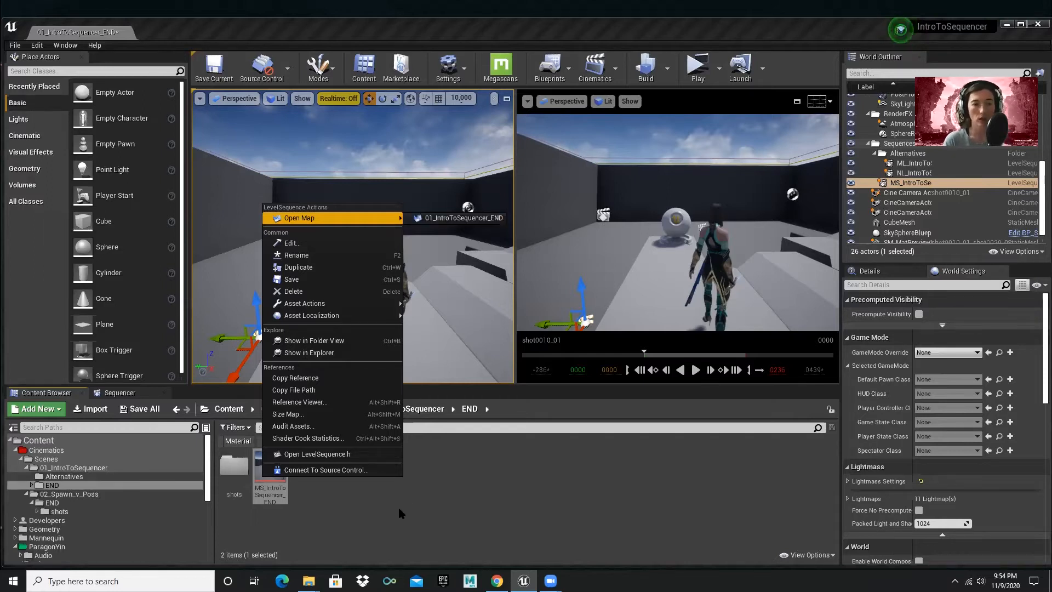
pyautogui.click(317, 477)
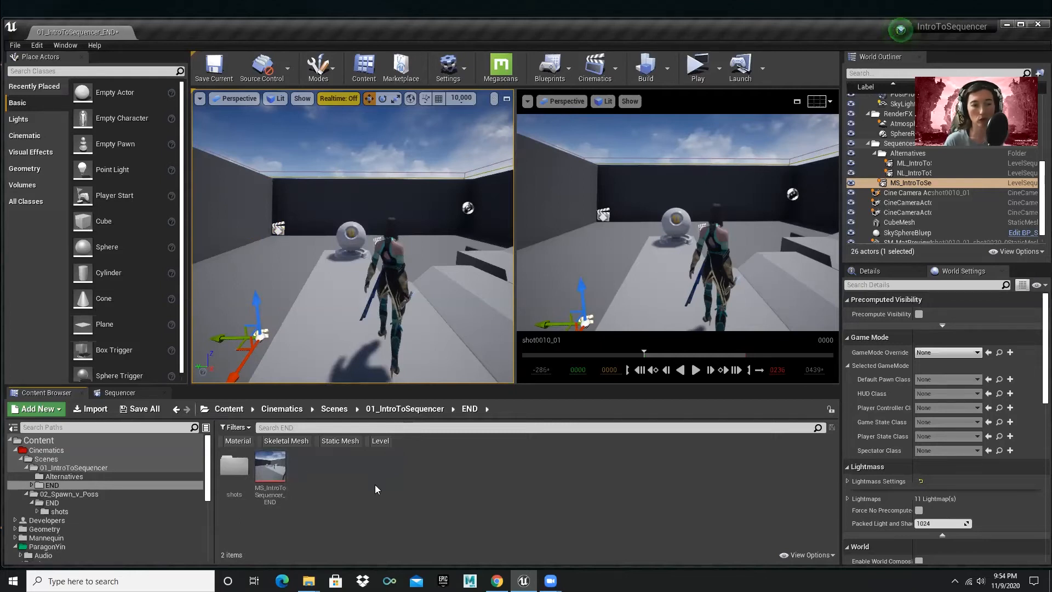
# Create a Level Sequence asset named Blah in the END folder and check its asset actions for a bound map
pyautogui.click(43, 411)
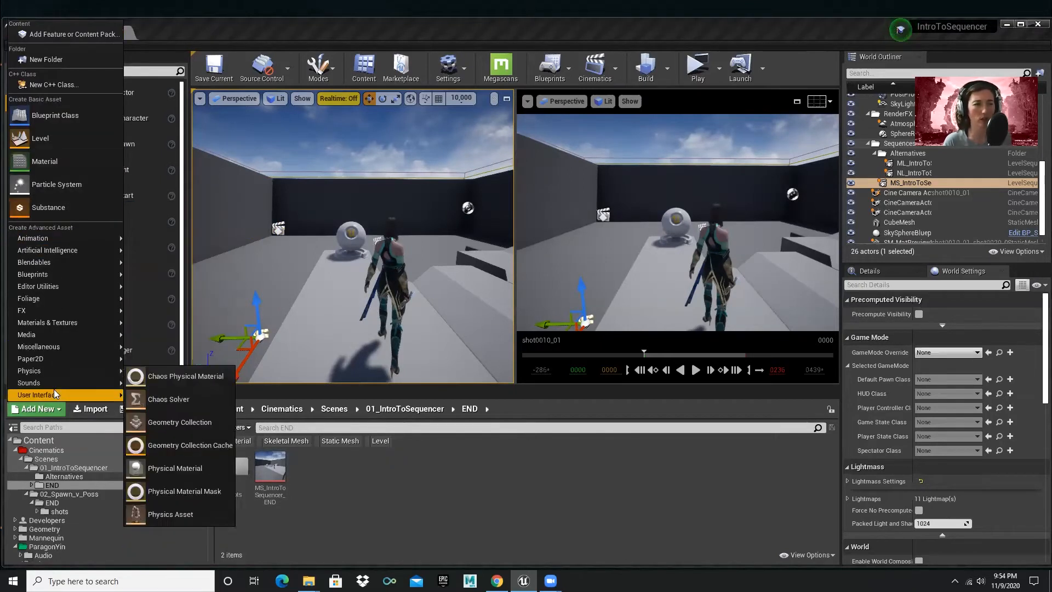
pyautogui.moveTo(72, 238)
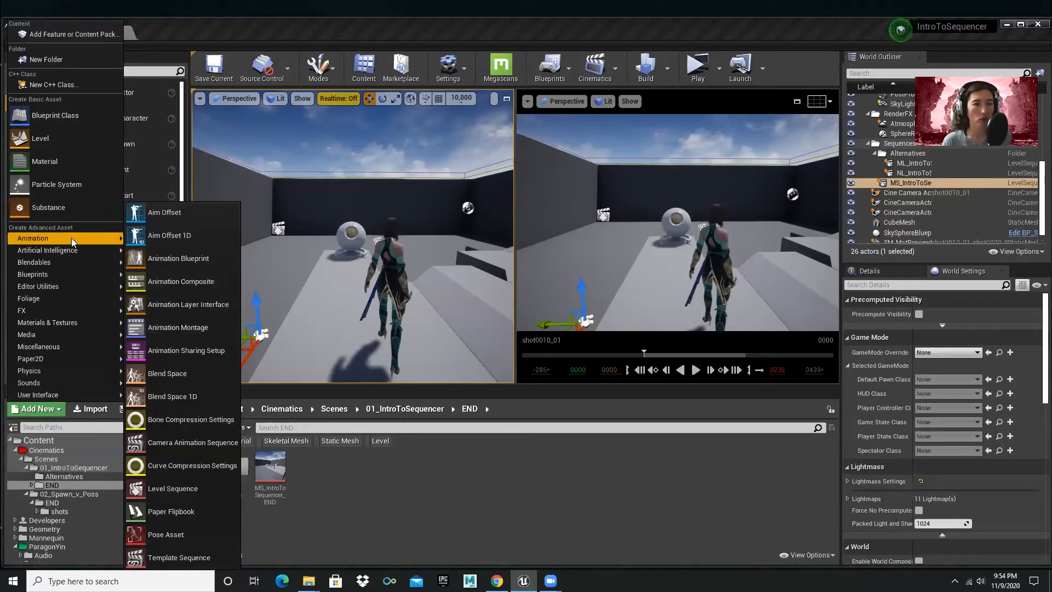
pyautogui.click(201, 487)
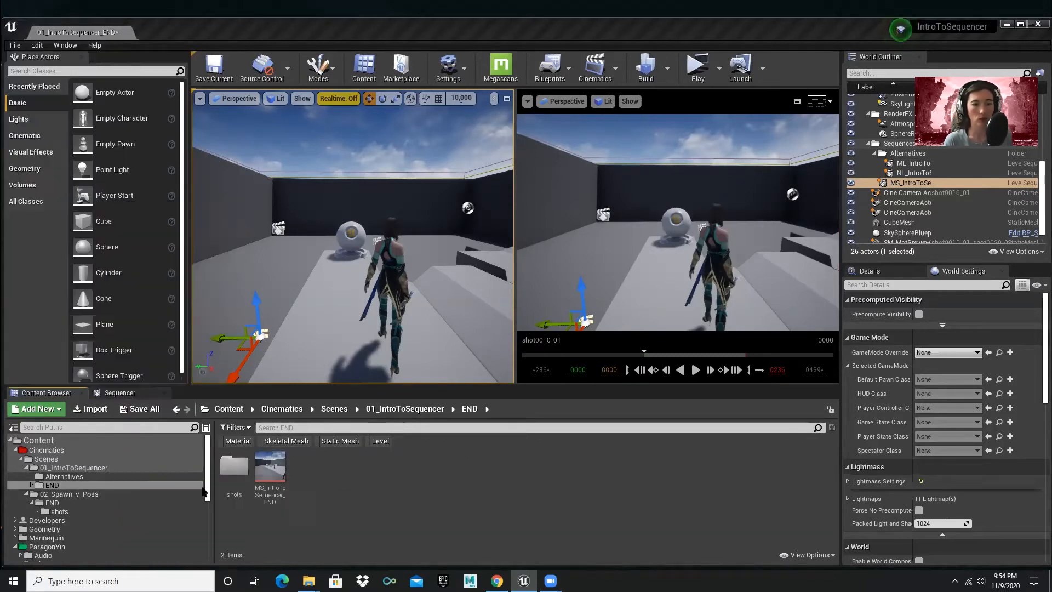
pyautogui.write('Blah')
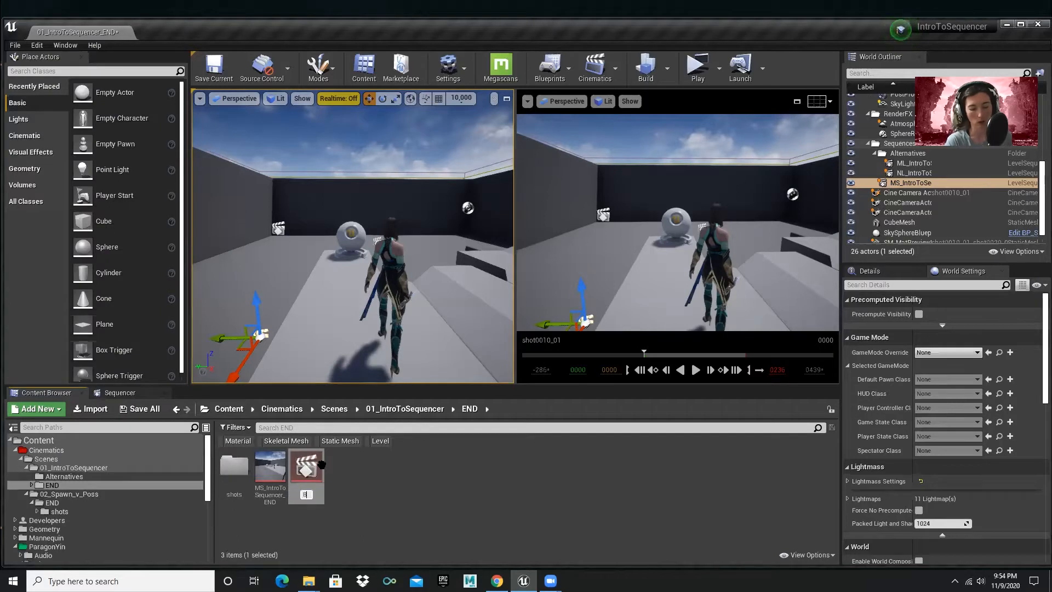
pyautogui.press('Return')
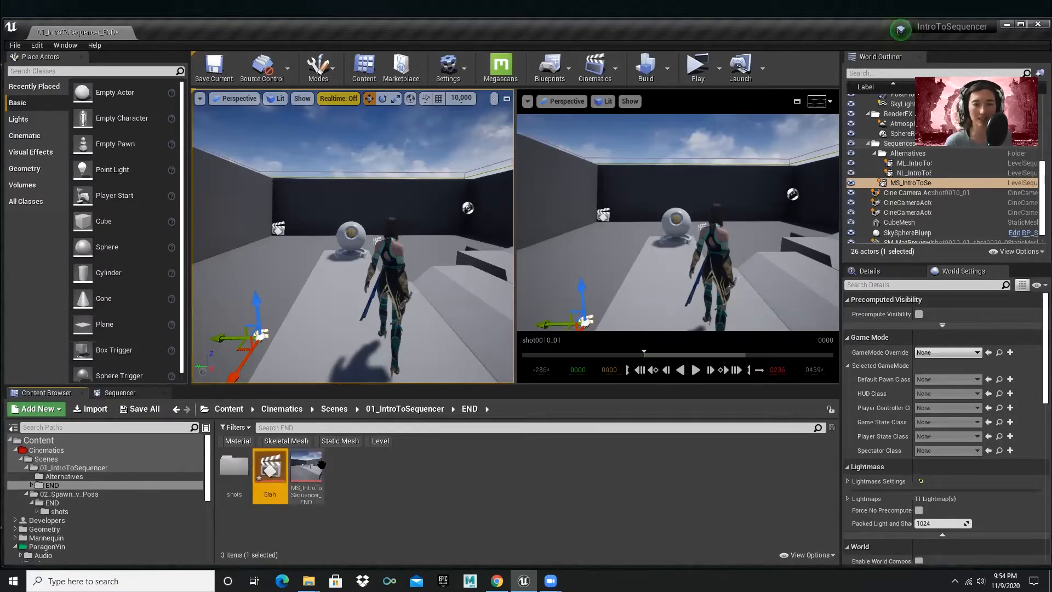
pyautogui.rightClick(264, 470)
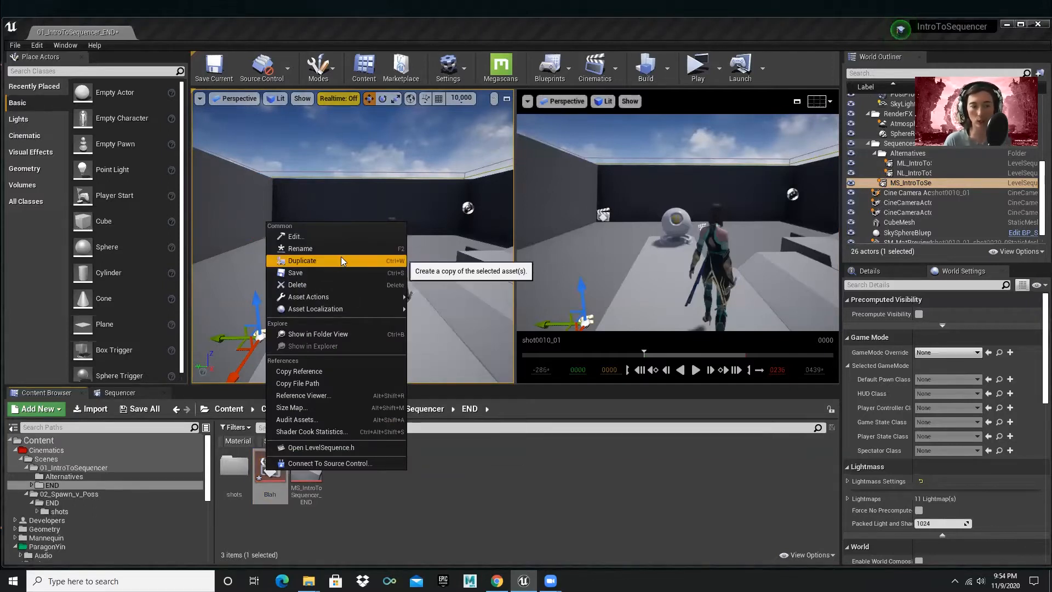
pyautogui.click(483, 499)
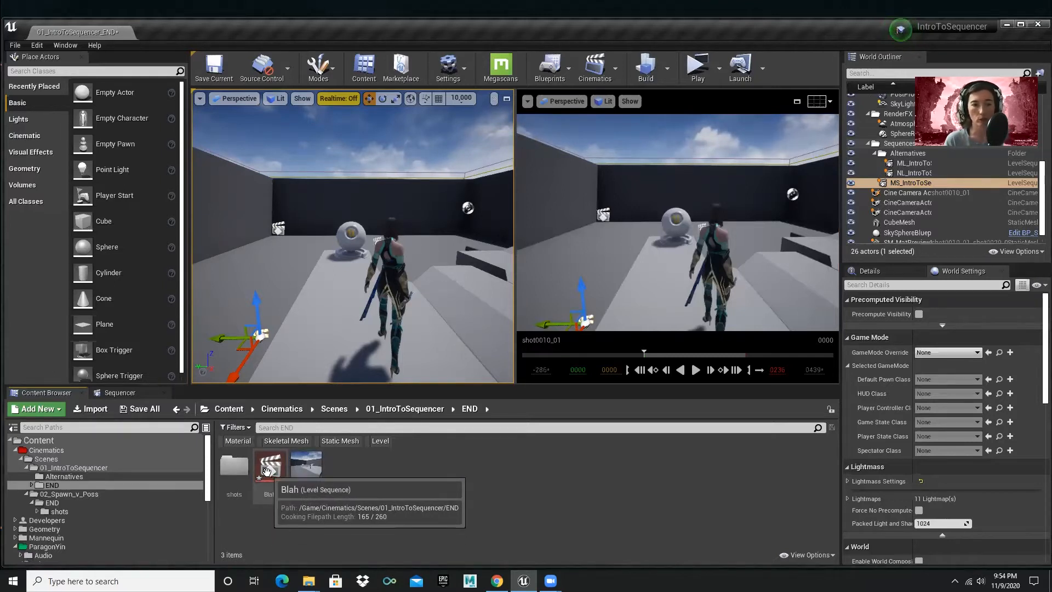
# Place the Blah sequence in the level on the floor near the existing sequence actor and select its actor
pyautogui.moveTo(264, 473); pyautogui.dragTo(283, 274)
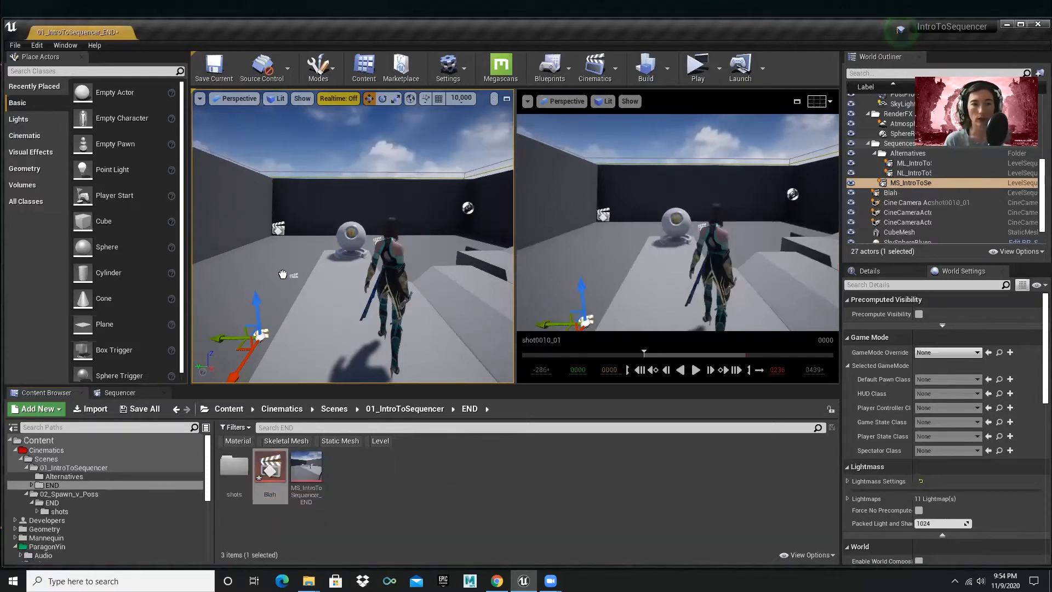
pyautogui.click(274, 298)
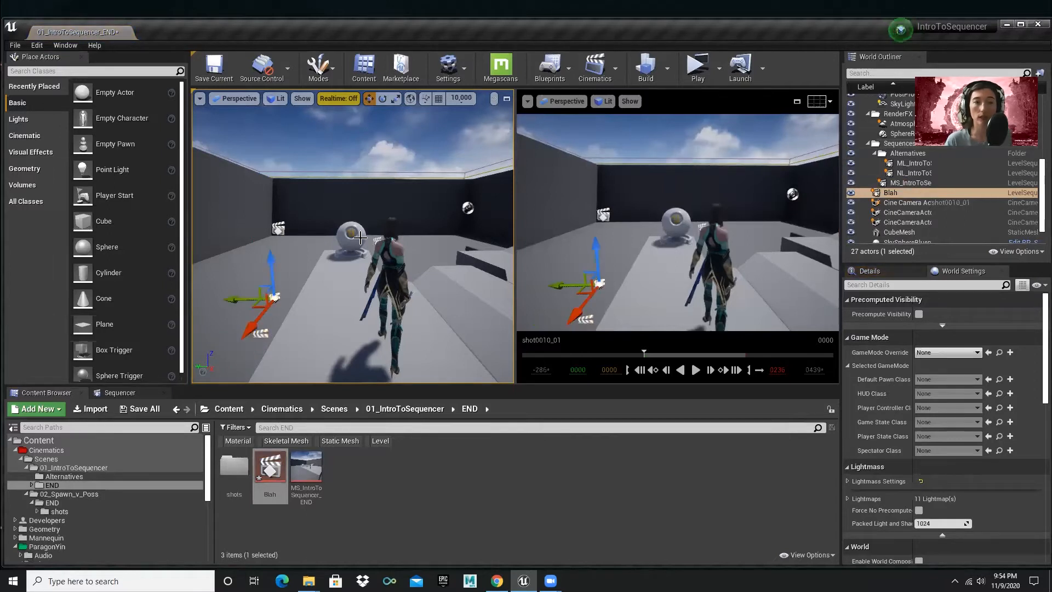
pyautogui.click(903, 194)
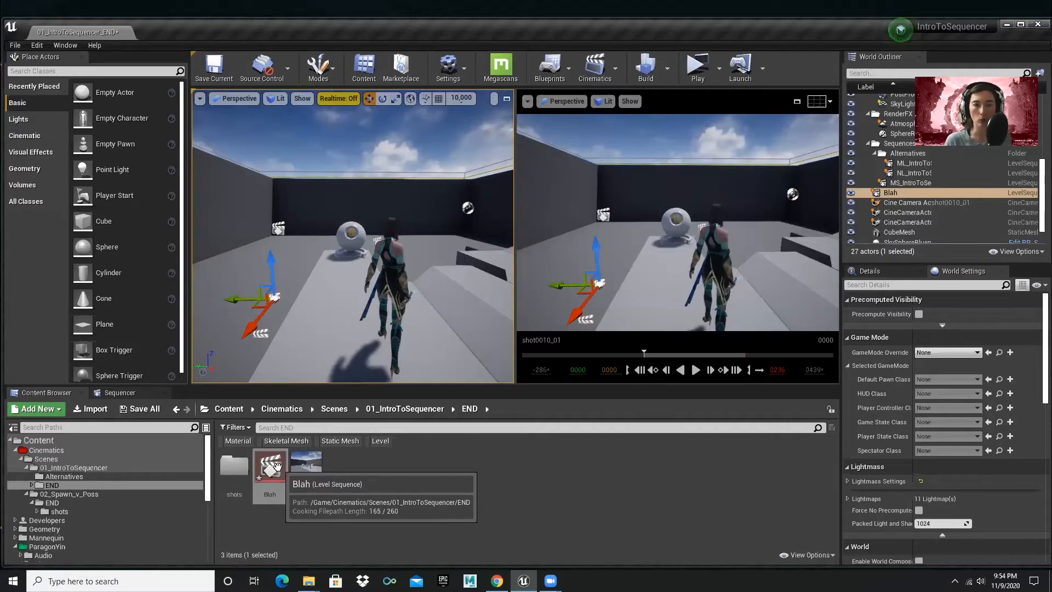
pyautogui.click(438, 493)
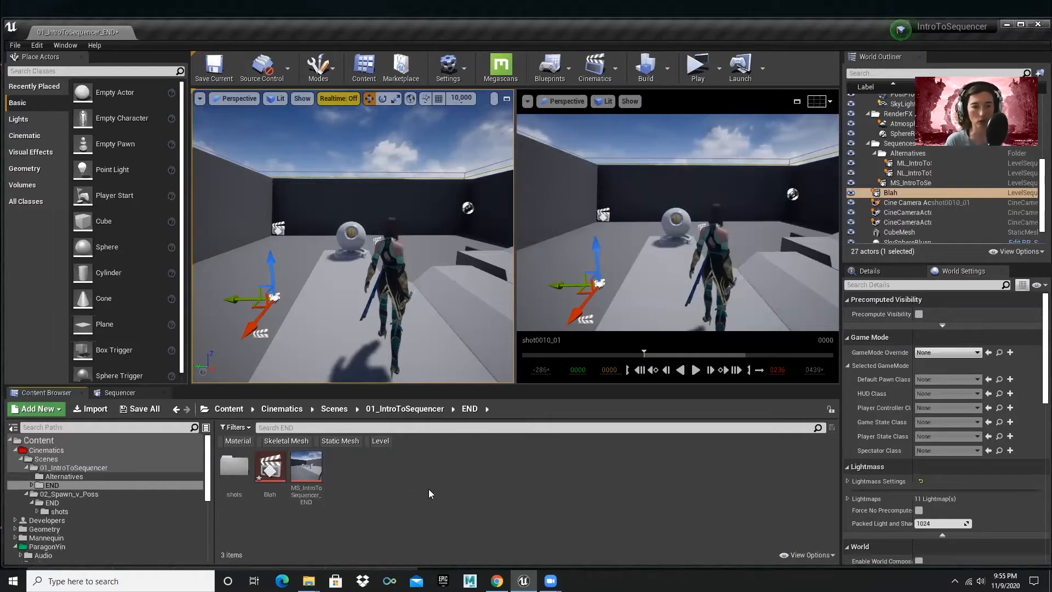
# Switch to the presentation and advance through the Level Sequence Binding slide to Add Actors to Scene First?
pyautogui.hotkey('alt', 'Tab')
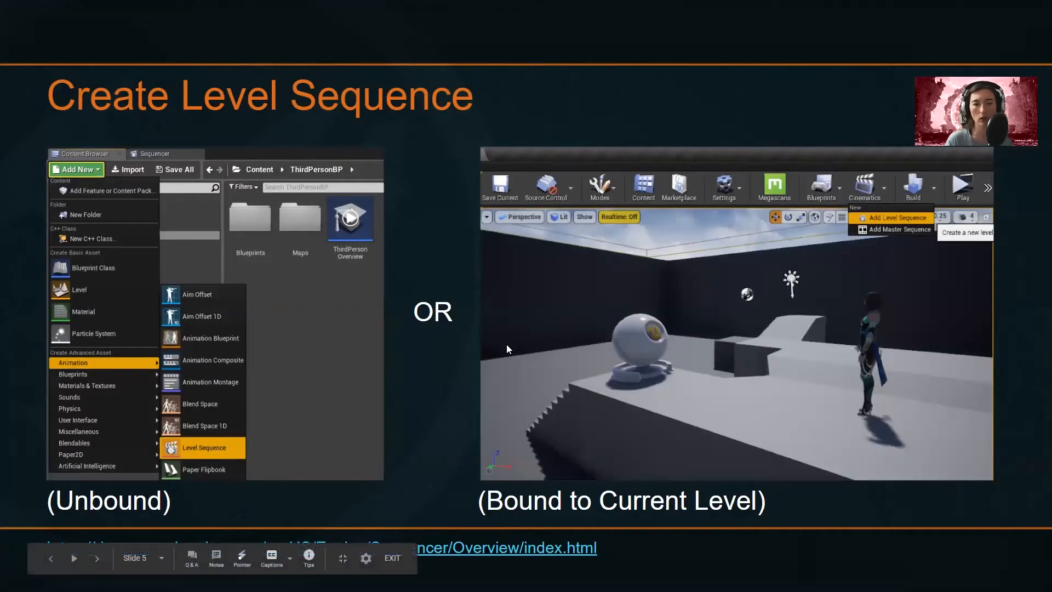
pyautogui.click(325, 358)
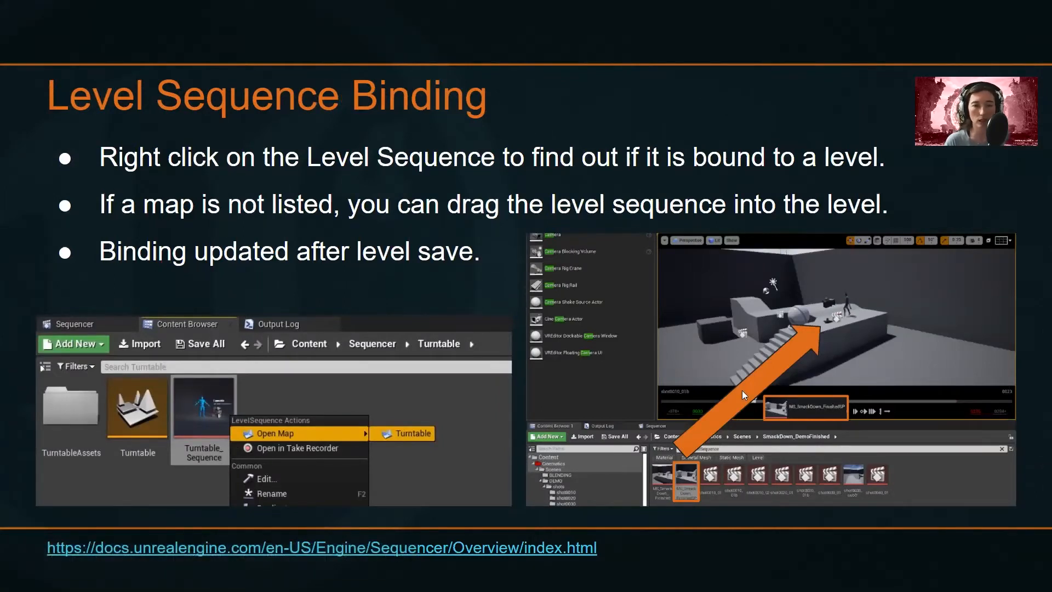
pyautogui.click(616, 362)
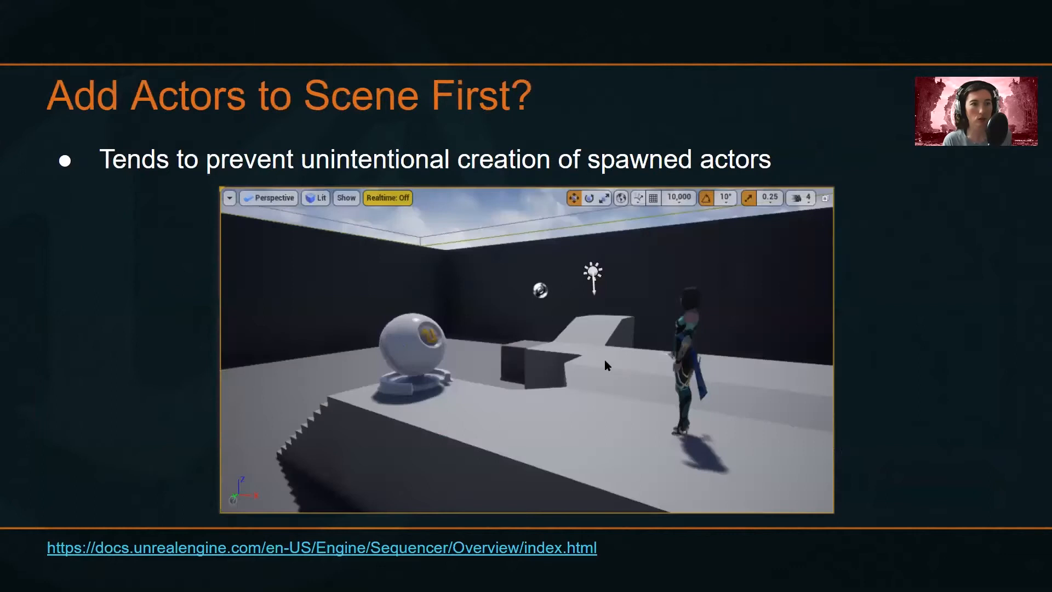
# Switch back to Unreal Editor and delete the Blah sequence actor from the level, cancelling any deletion of the END folder
pyautogui.hotkey('alt', 'Tab')
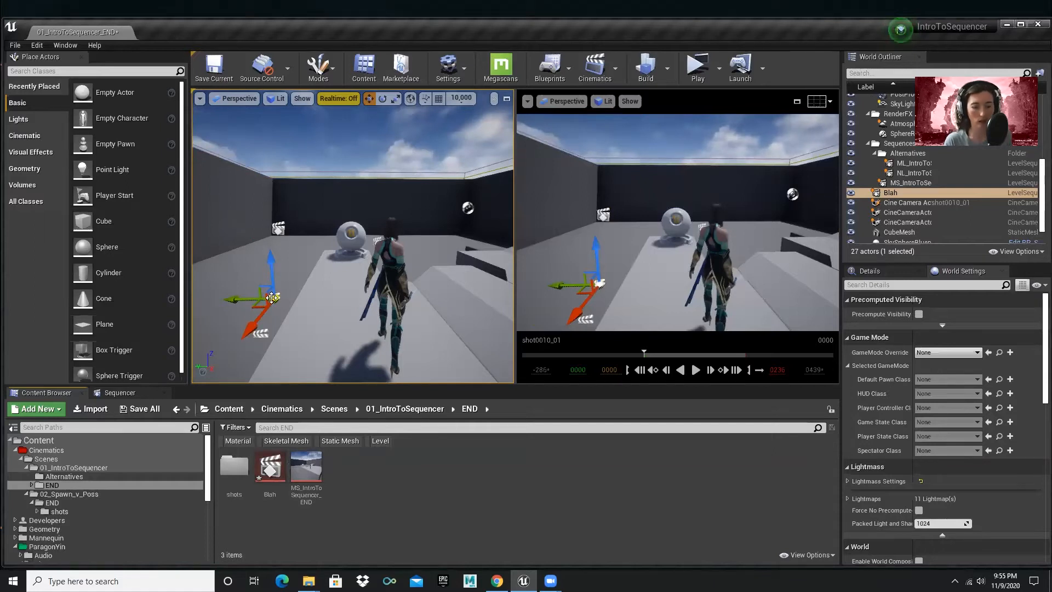
pyautogui.press('Delete')
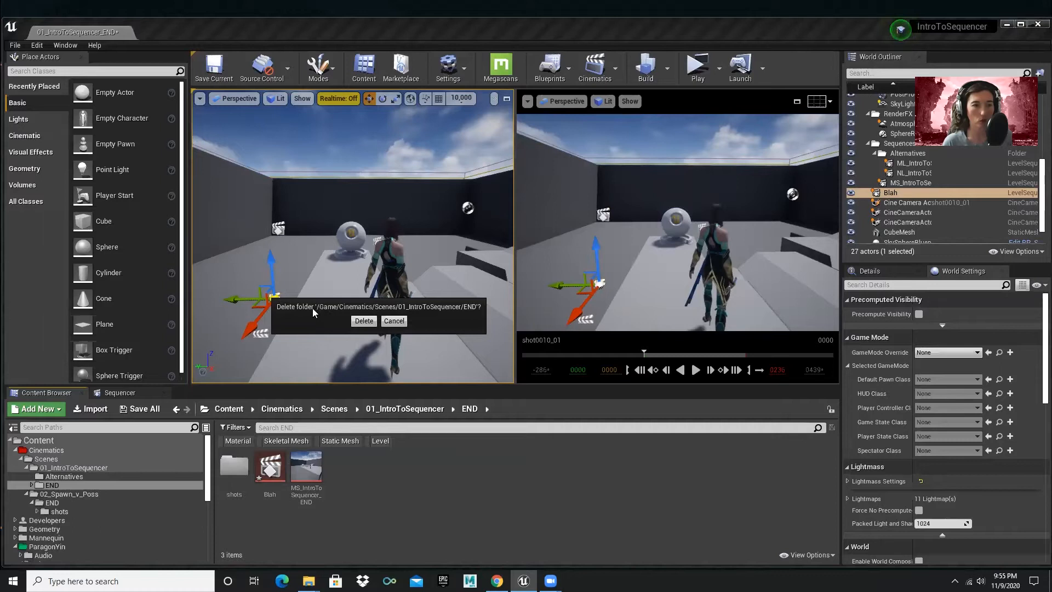
pyautogui.click(392, 321)
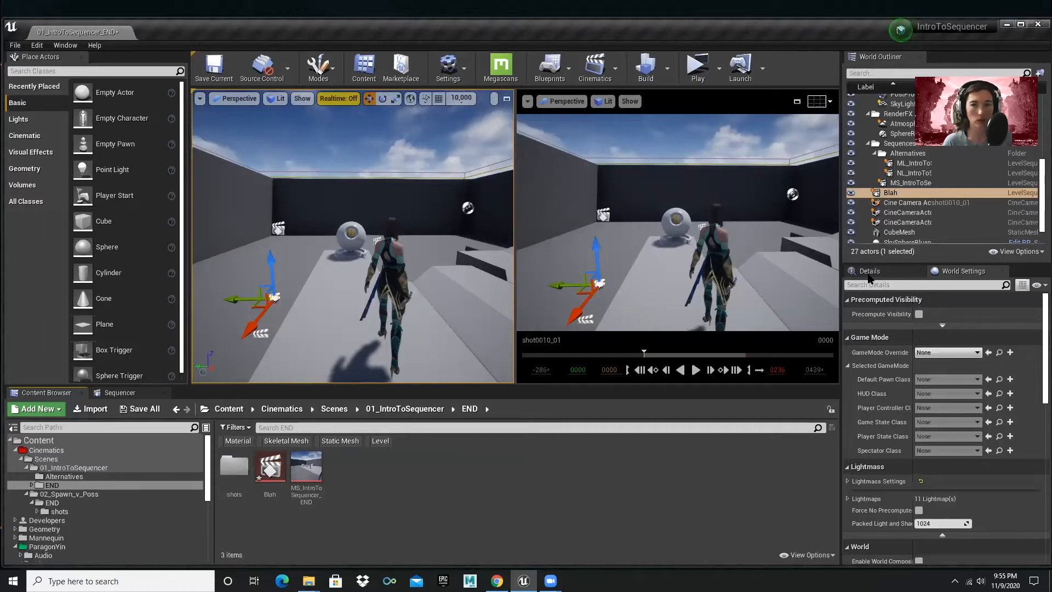
pyautogui.click(904, 183)
pyautogui.click(893, 193)
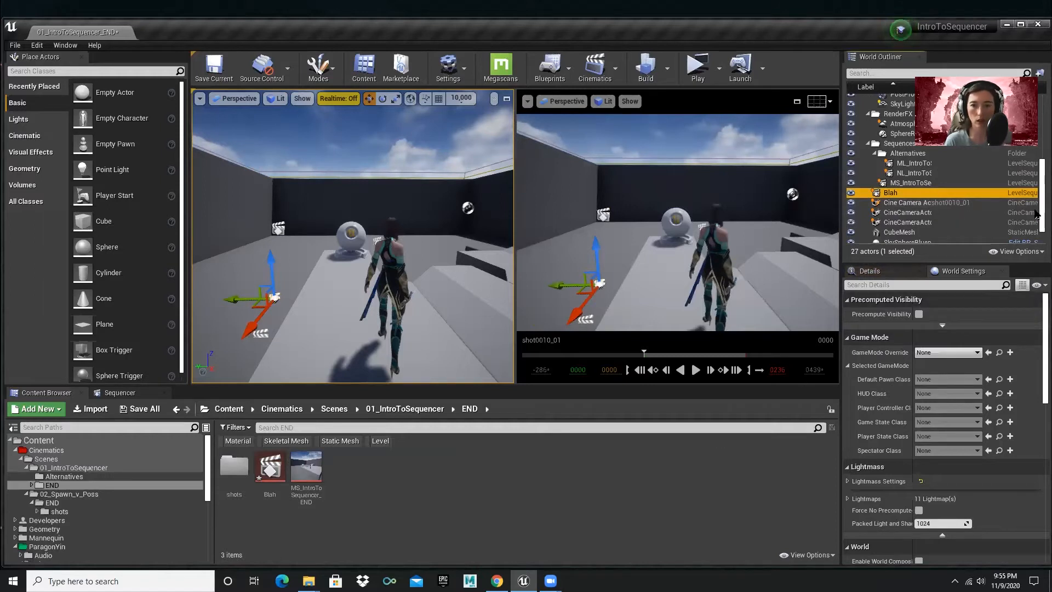
pyautogui.press('Delete')
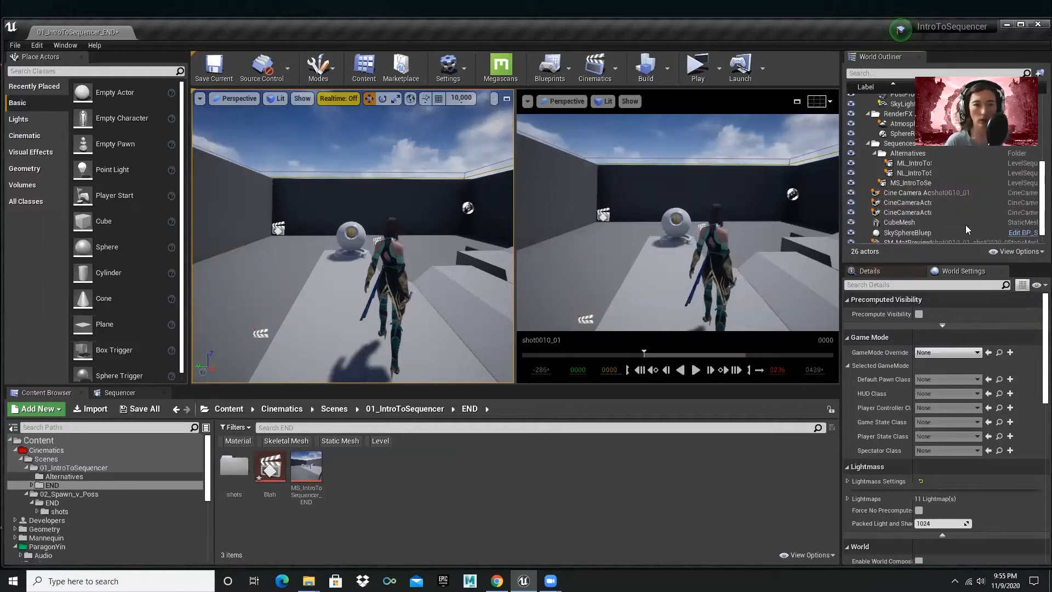
# Force delete the Blah level sequence asset from the END folder
pyautogui.click(262, 470)
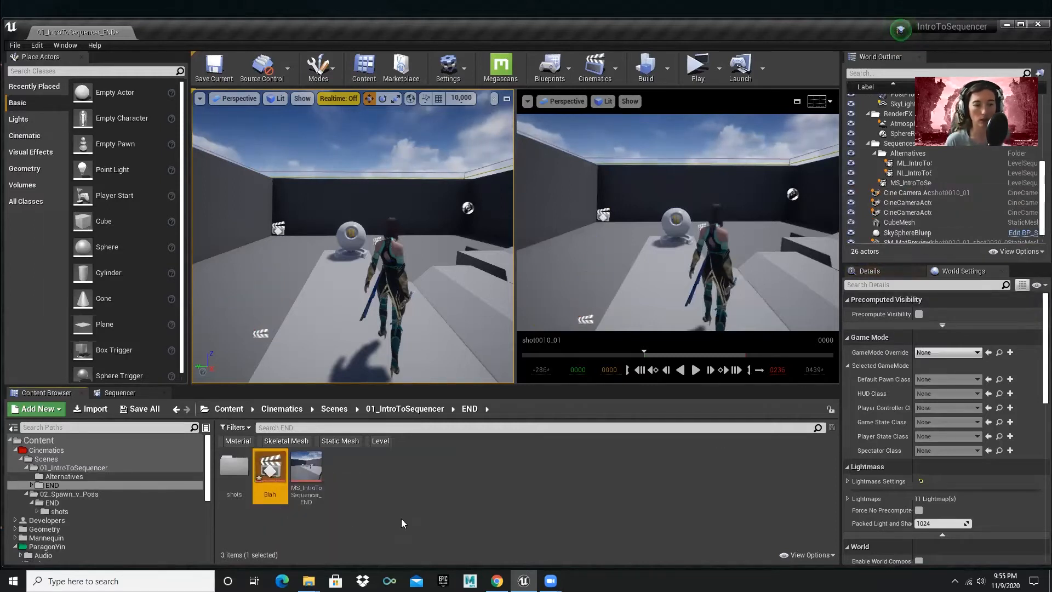
pyautogui.press('Delete')
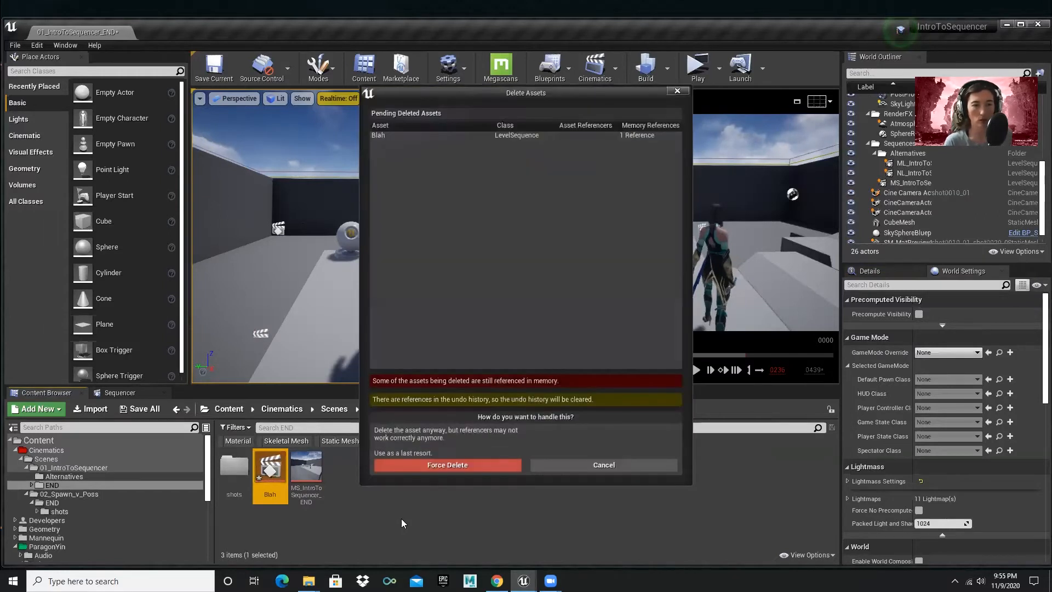
pyautogui.click(480, 464)
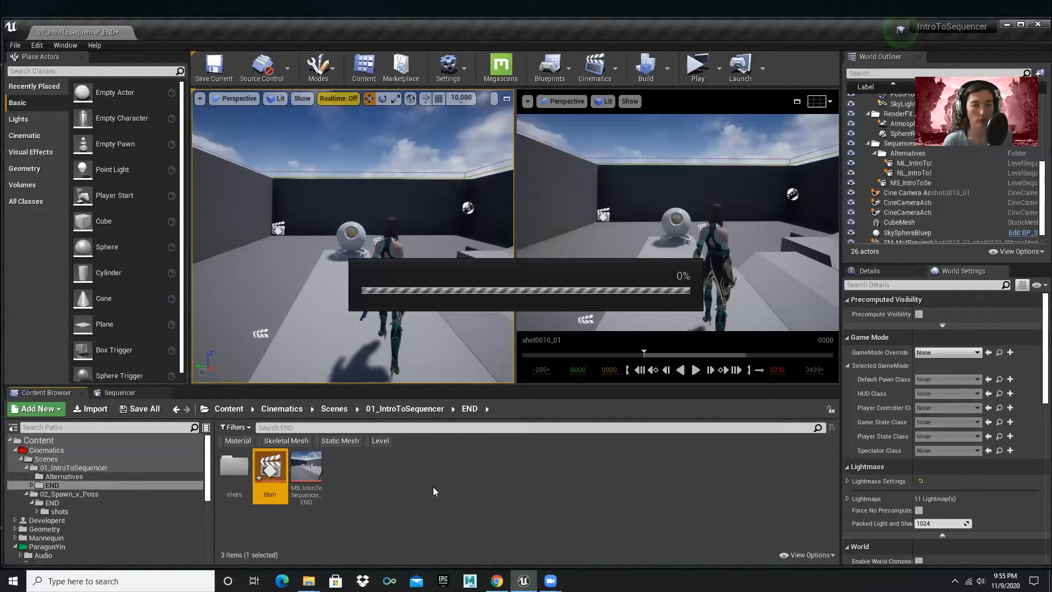
# Fix up redirectors in the whole Content folder
pyautogui.click(64, 442)
pyautogui.rightClick(64, 442)
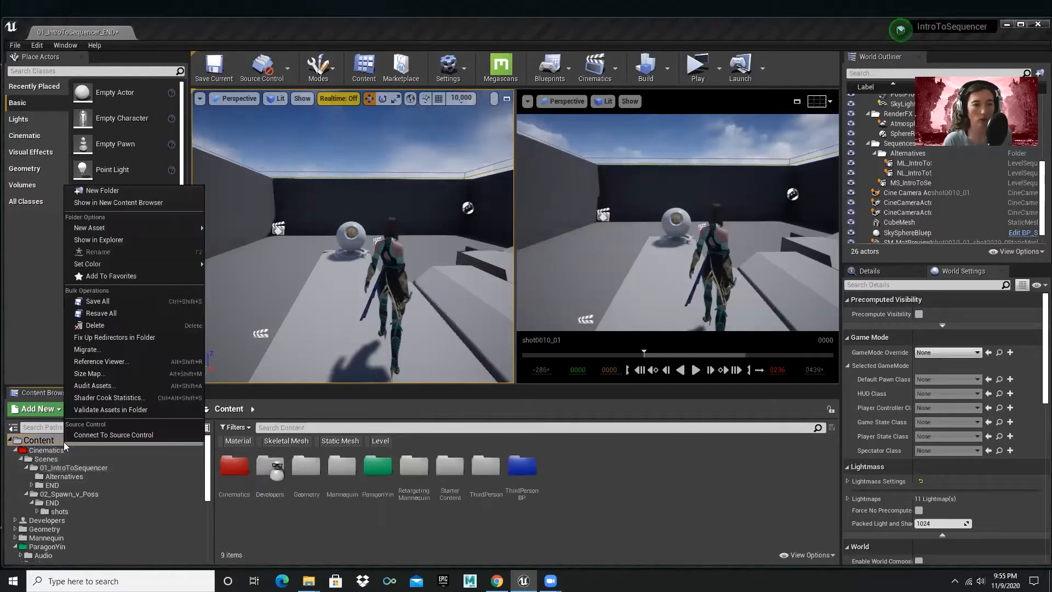
pyautogui.click(128, 337)
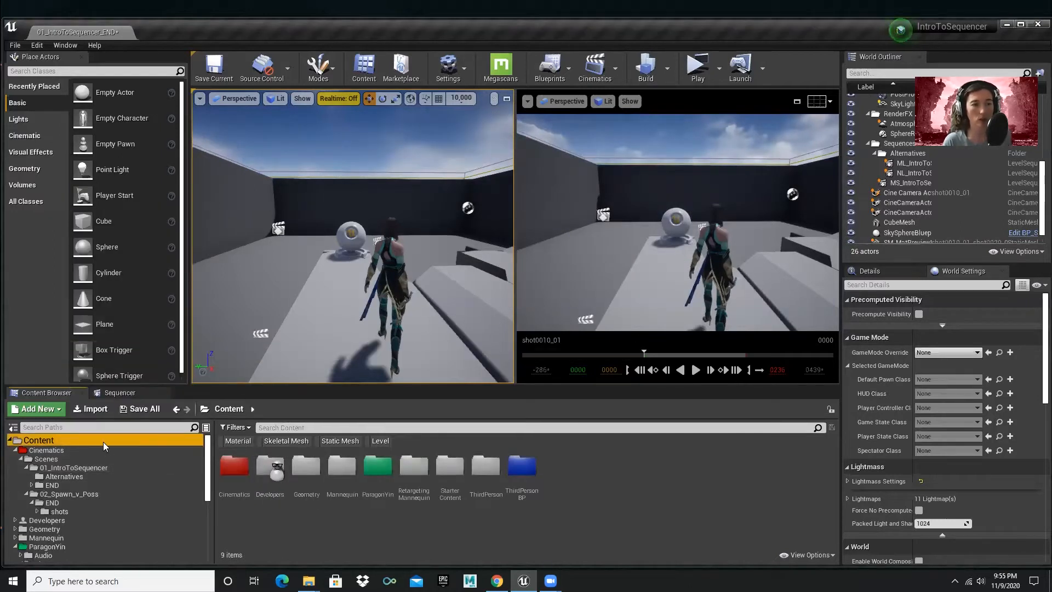
pyautogui.click(319, 524)
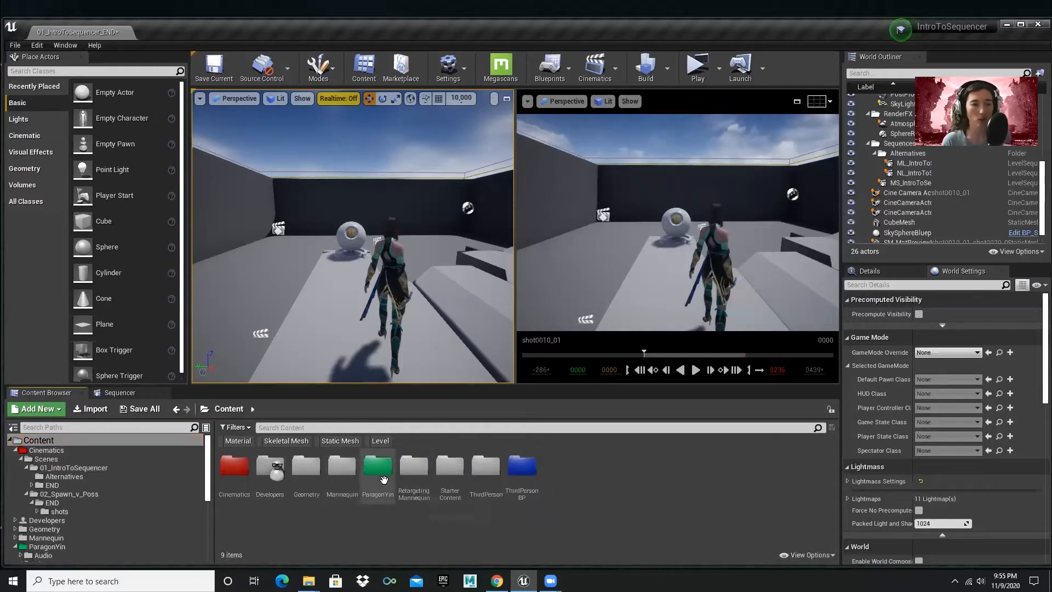
# Show the Add Actors to Scene First? slide, return to Unreal Editor and open the Maps folder in ThirdPersonBP
pyautogui.hotkey('alt', 'Tab')
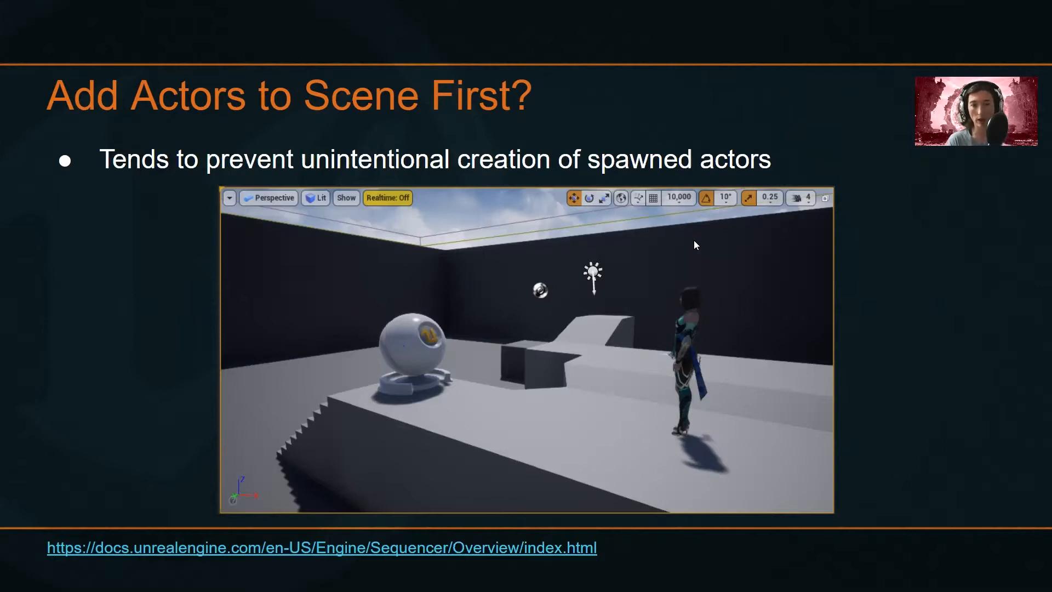
pyautogui.hotkey('alt', 'Tab')
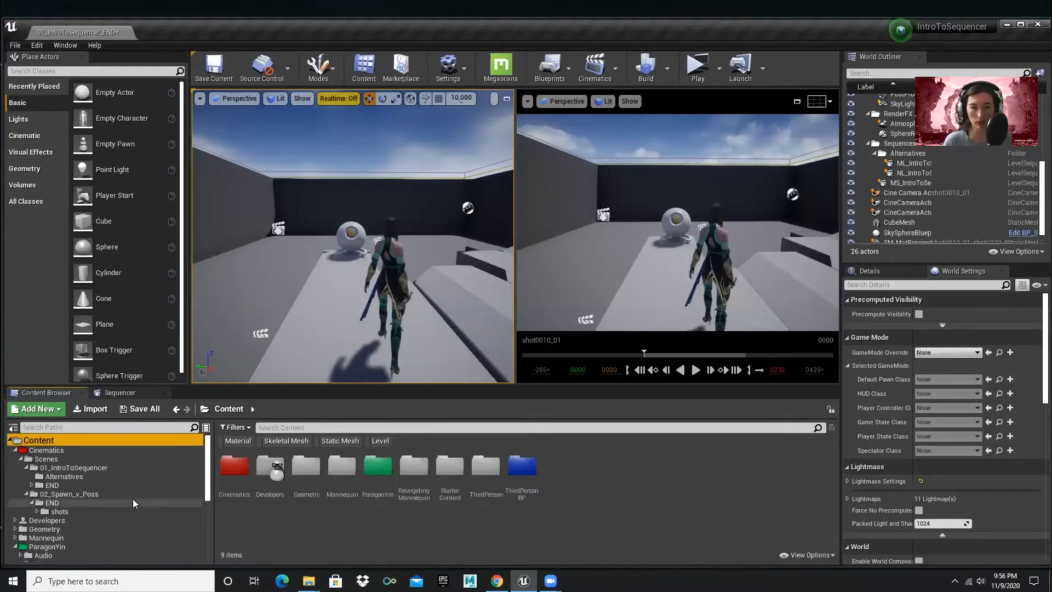
pyautogui.scroll(-5, 133, 499)
pyautogui.click(81, 558)
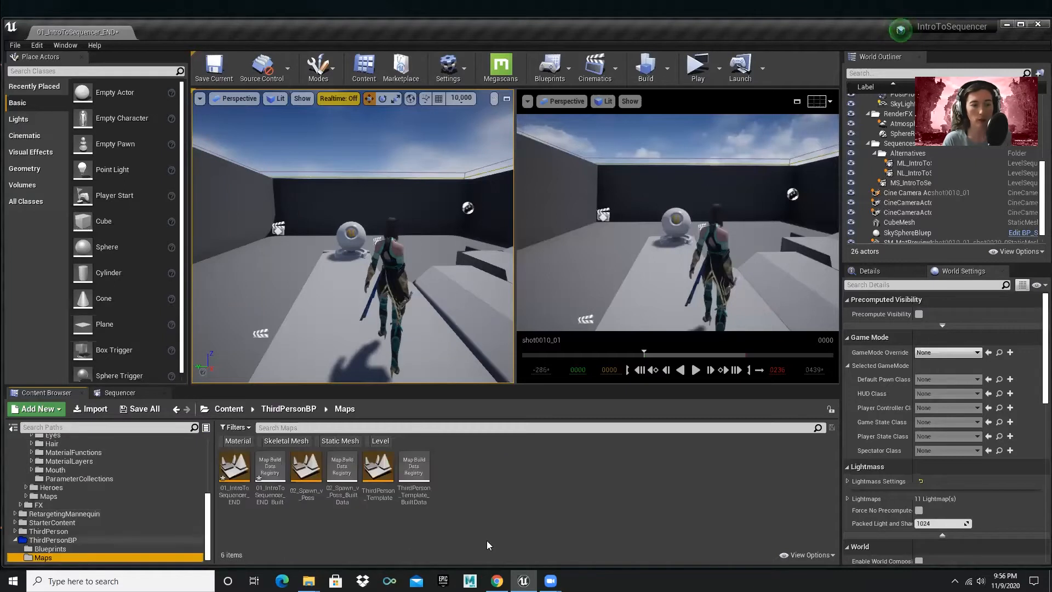
# Point out the ThirdPerson_Template, 02_Spawn_v_Poss and 01_IntroToSequencer_END levels by selecting each in the Maps folder
pyautogui.click(378, 477)
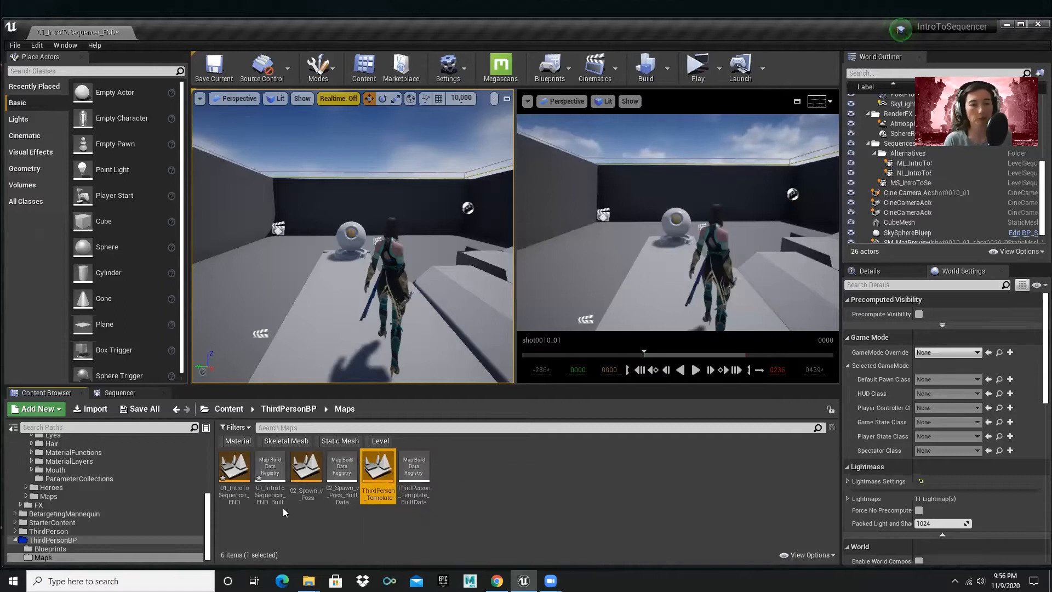
pyautogui.click(307, 469)
pyautogui.click(235, 469)
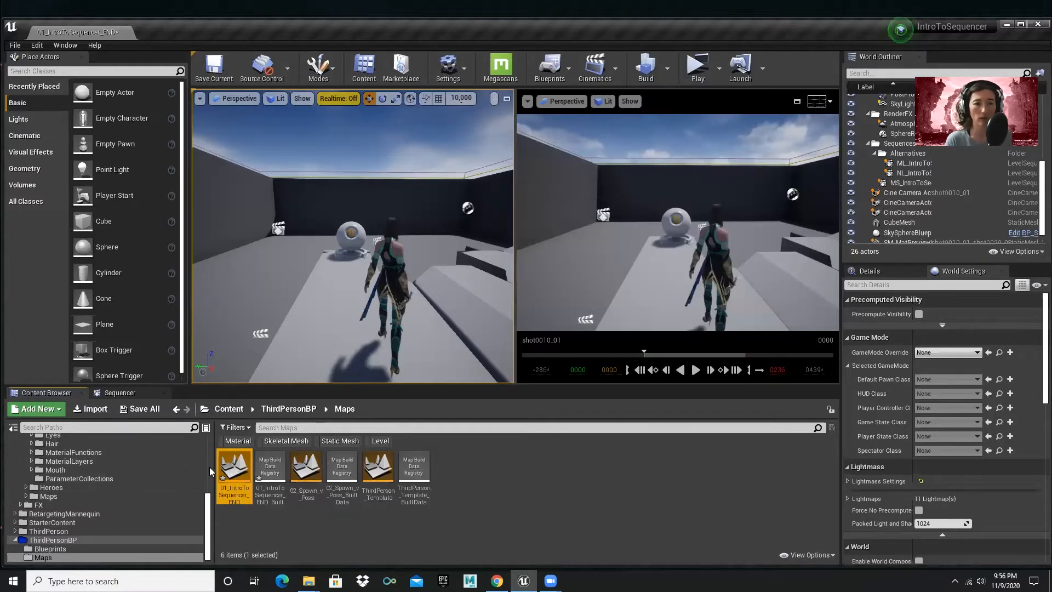
pyautogui.click(311, 477)
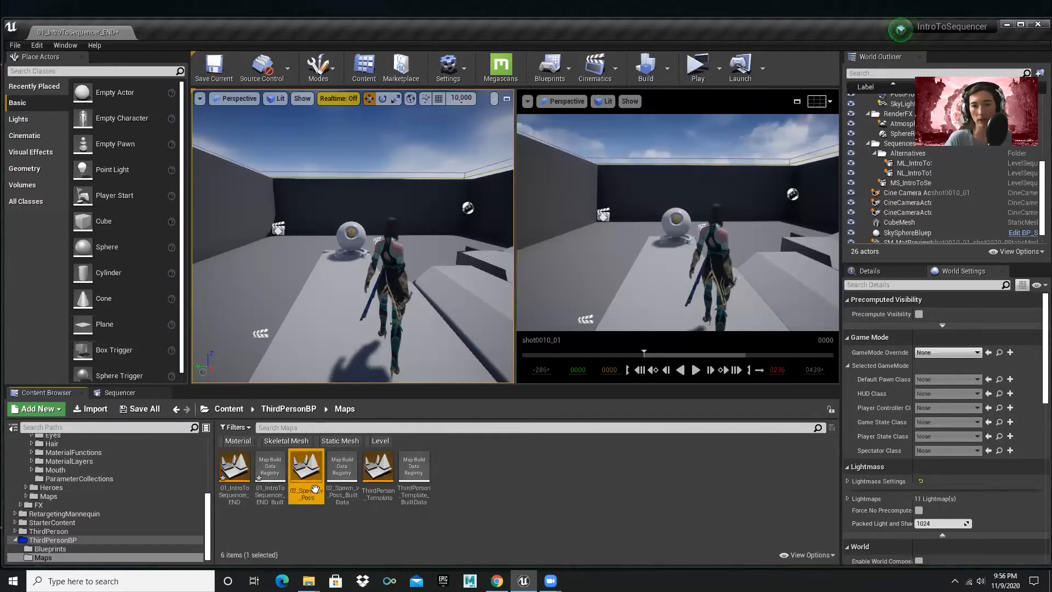
# Duplicate the 01_IntroToSequencer_END level in the Maps folder and name the copy DEMO
pyautogui.click(236, 472)
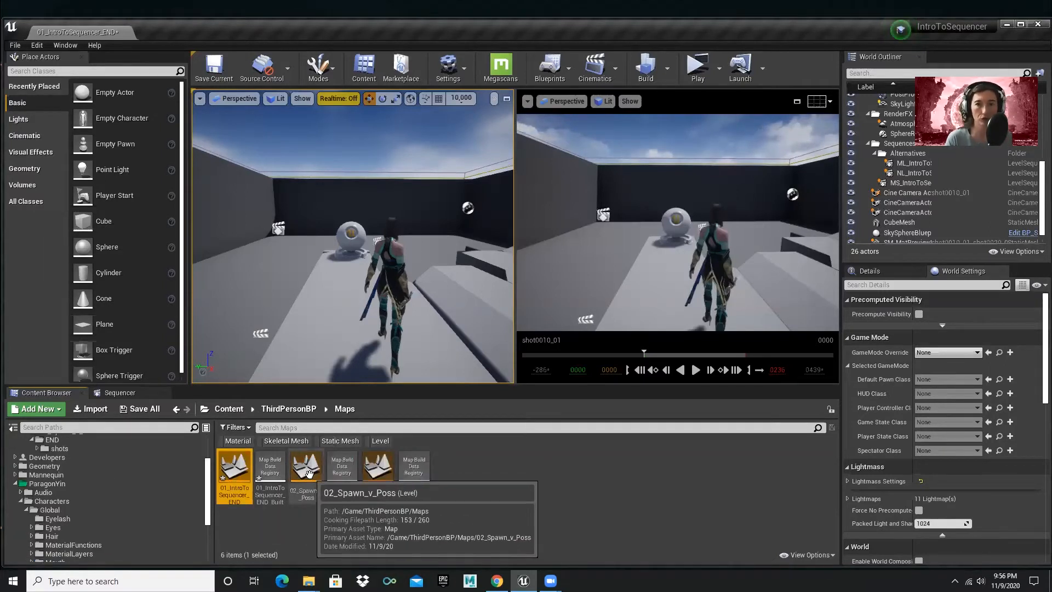
pyautogui.rightClick(234, 466)
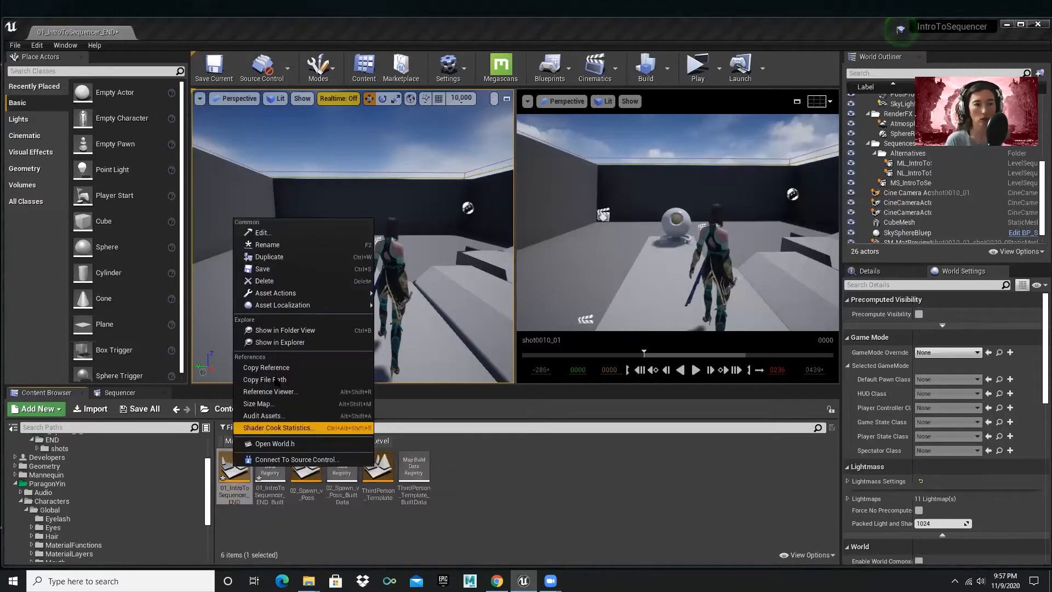
pyautogui.click(285, 253)
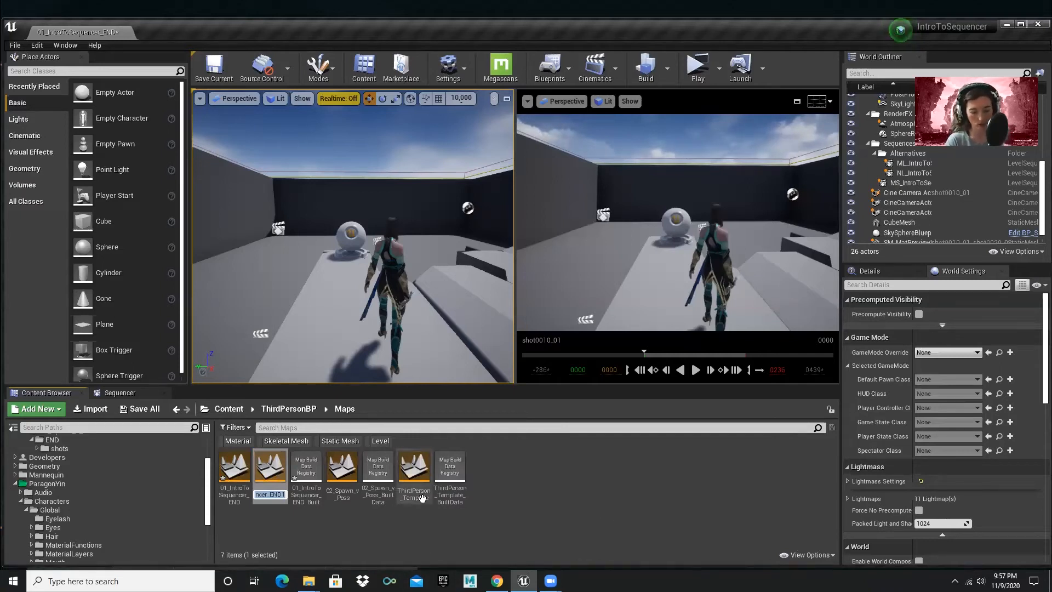
pyautogui.write('DEMO')
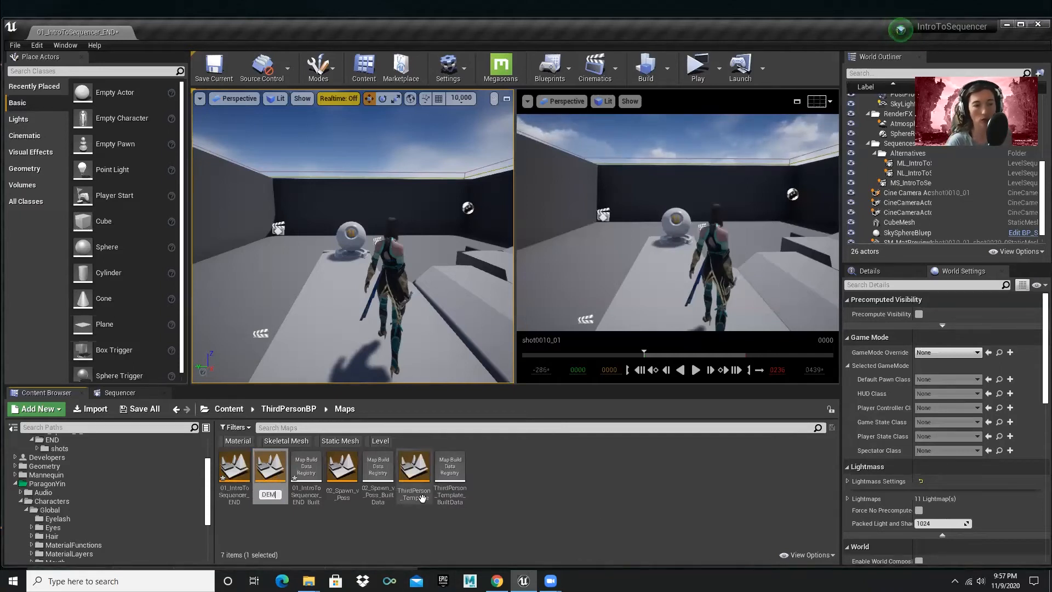
pyautogui.press('Return')
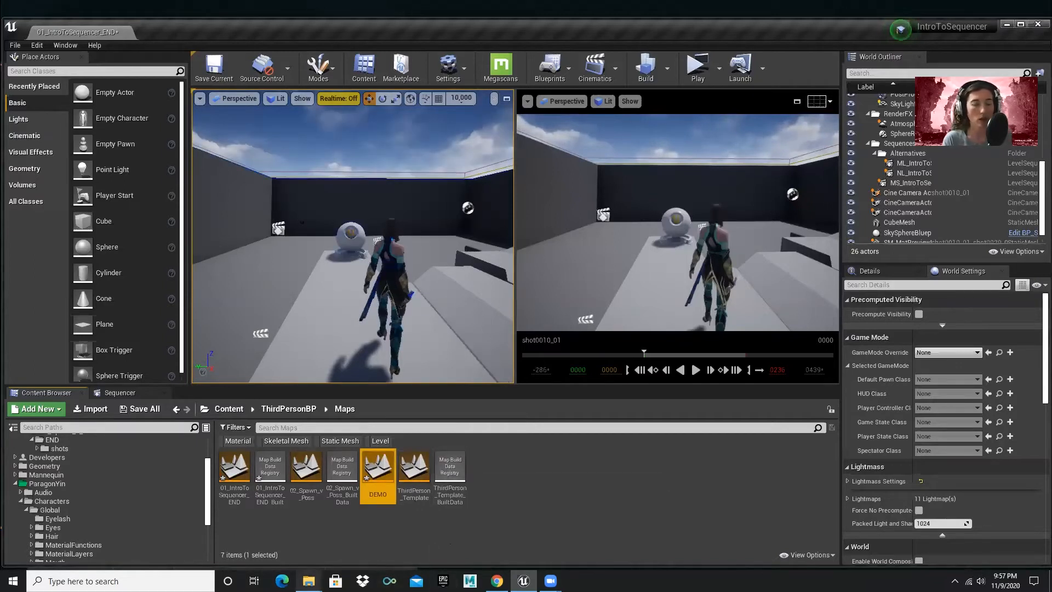
# Switch to the v0.3.1 File Explorer window, launch PxKeystrokesUi, dismiss its notice and return to Unreal Editor with nothing selected
pyautogui.click(308, 580)
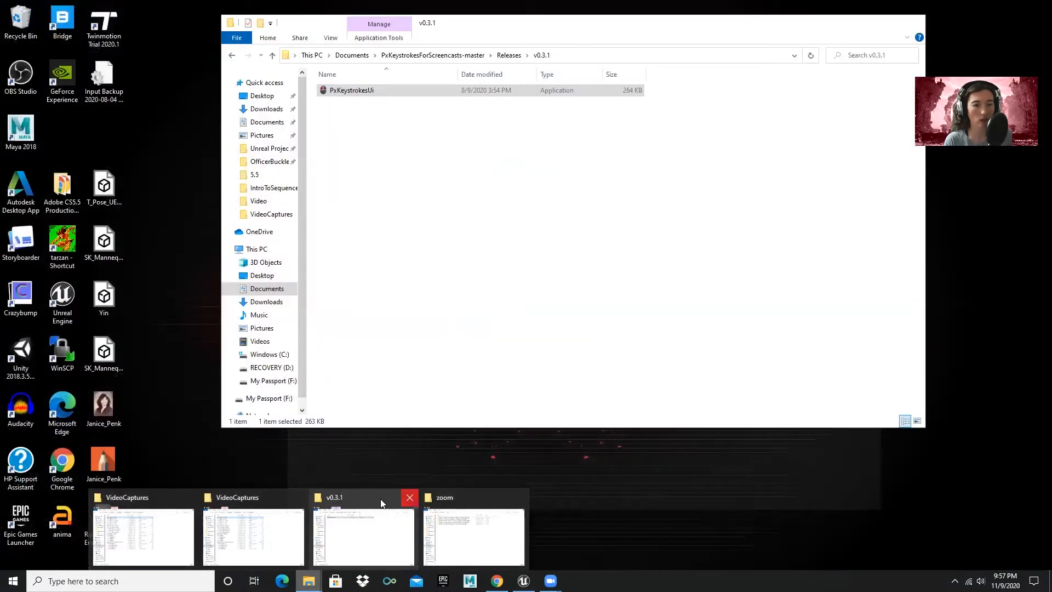
pyautogui.click(382, 503)
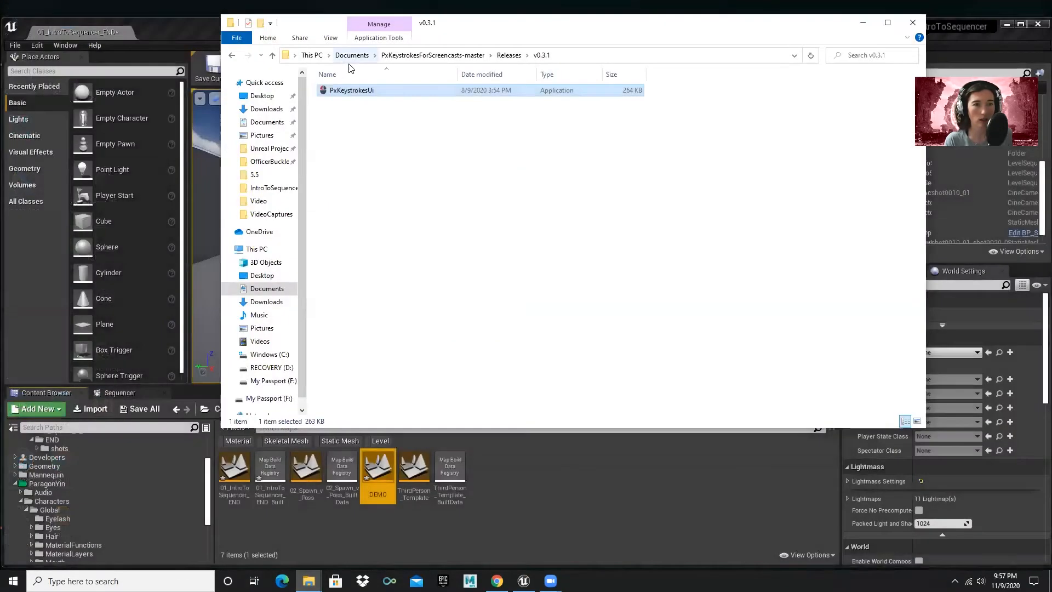
pyautogui.doubleClick(366, 91)
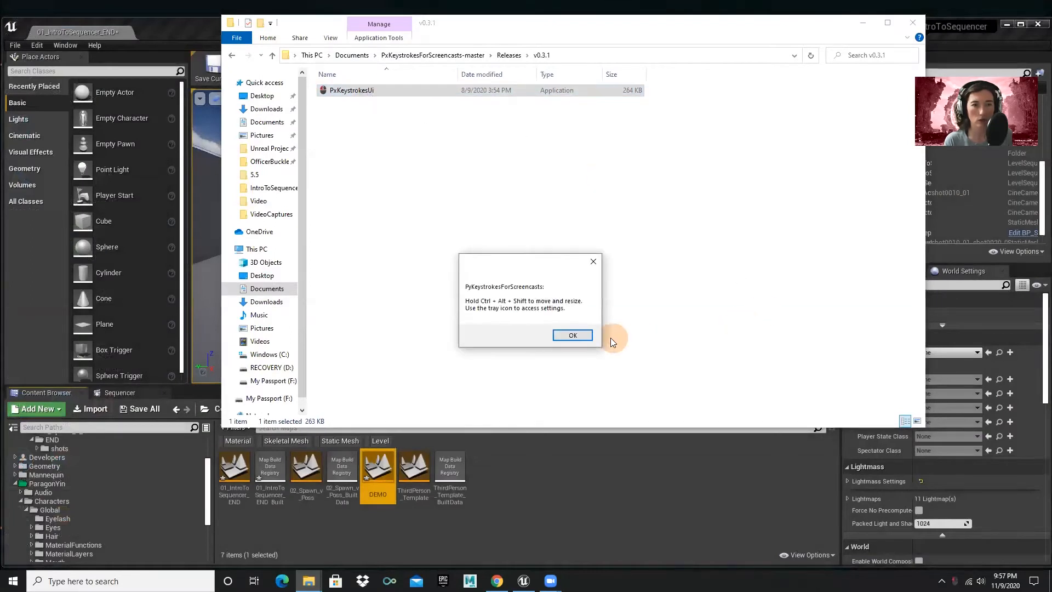
pyautogui.click(574, 335)
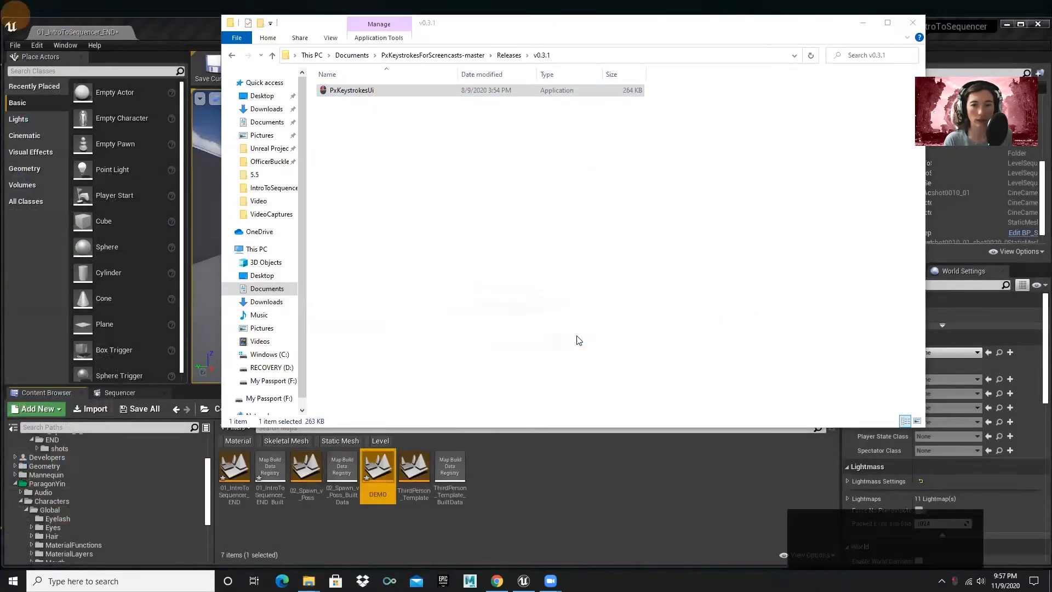
pyautogui.click(863, 22)
pyautogui.click(540, 477)
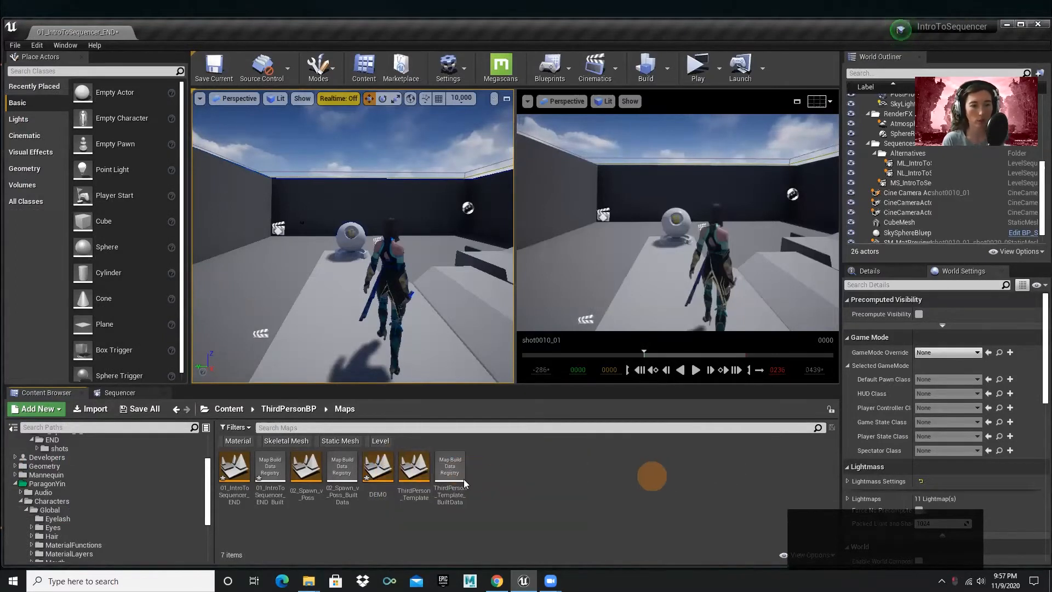
# Open the DEMO level without saving the pending content, and bring the Maps folder contents back into view
pyautogui.doubleClick(378, 474)
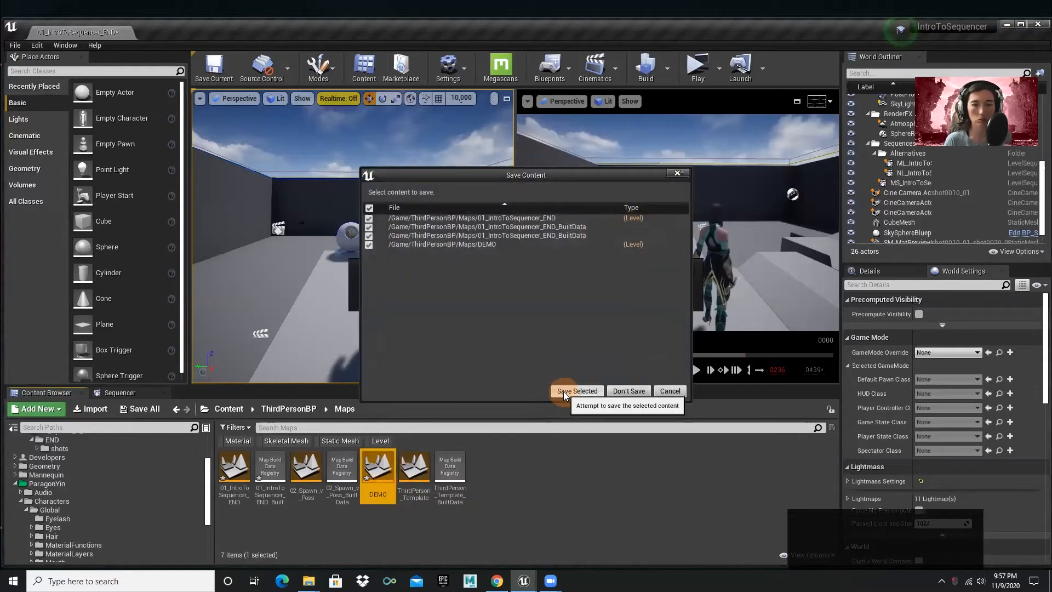
pyautogui.click(635, 391)
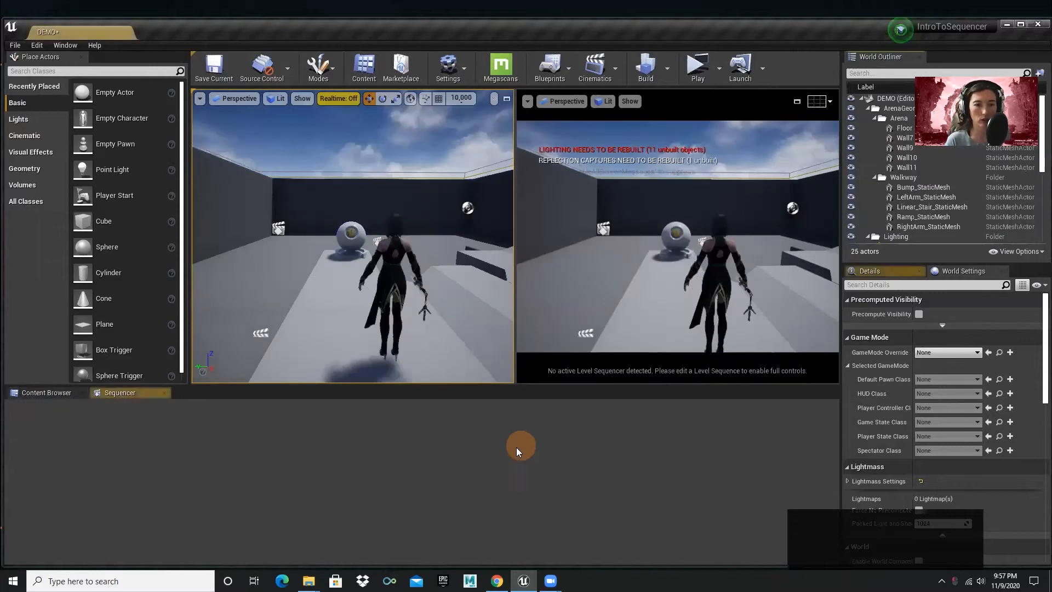
pyautogui.click(45, 393)
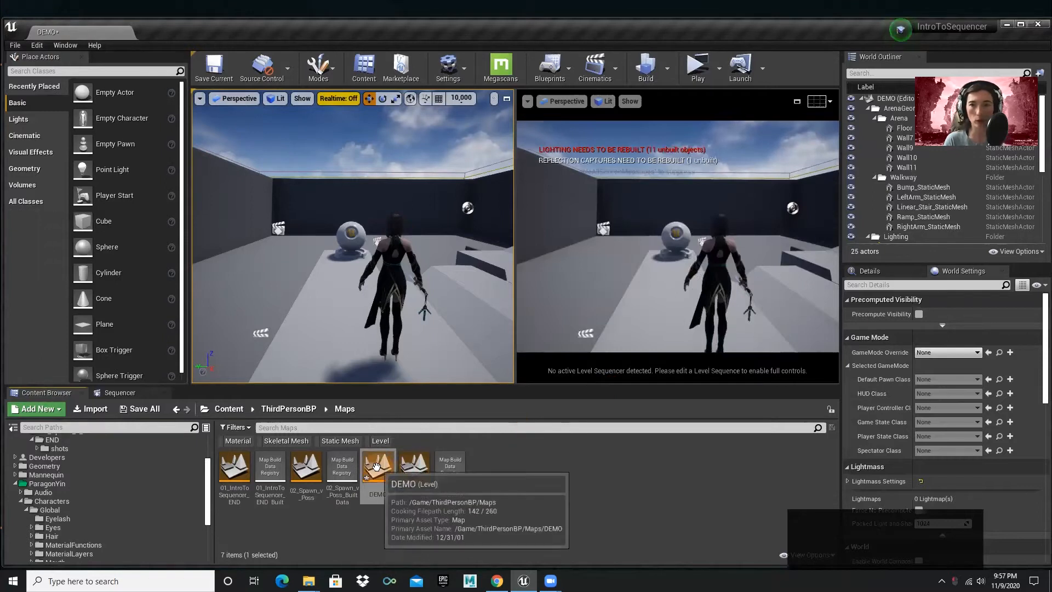
pyautogui.click(516, 477)
pyautogui.hotkey('alt', 'Tab')
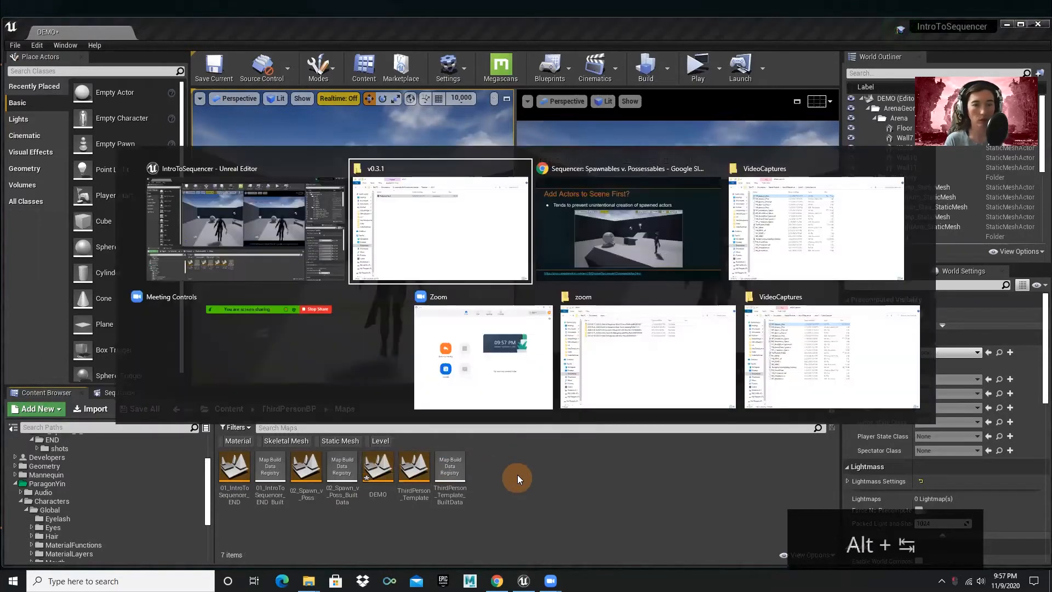
pyautogui.hotkey('alt', 'Tab')
pyautogui.hotkey('alt', 'Tab')
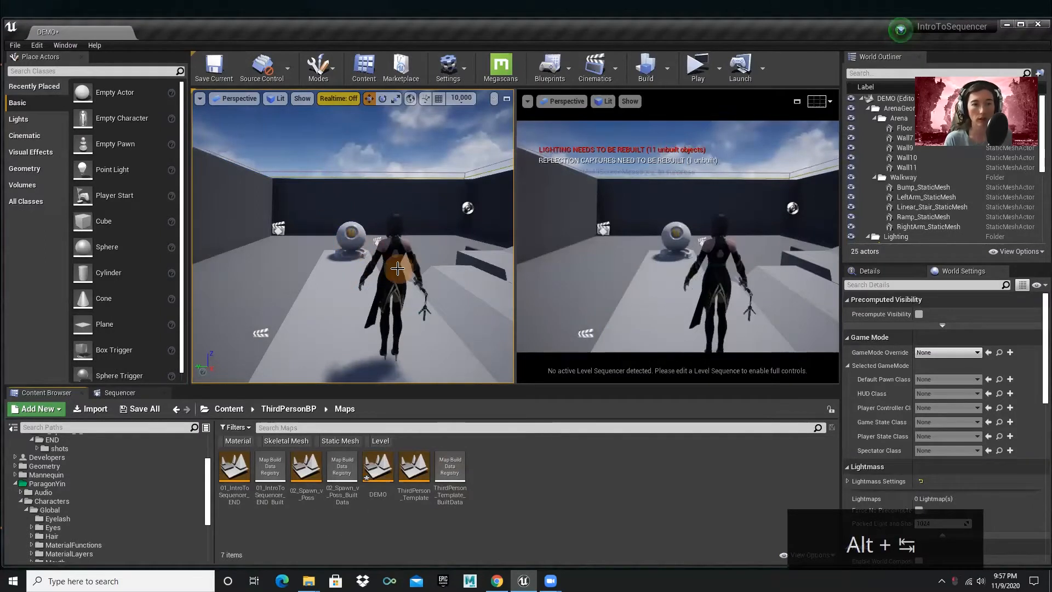
# Select the SM_MatPreviewMesh_02 preview mesh in the DEMO level's viewport
pyautogui.click(362, 245)
pyautogui.click(361, 243)
pyautogui.click(590, 496)
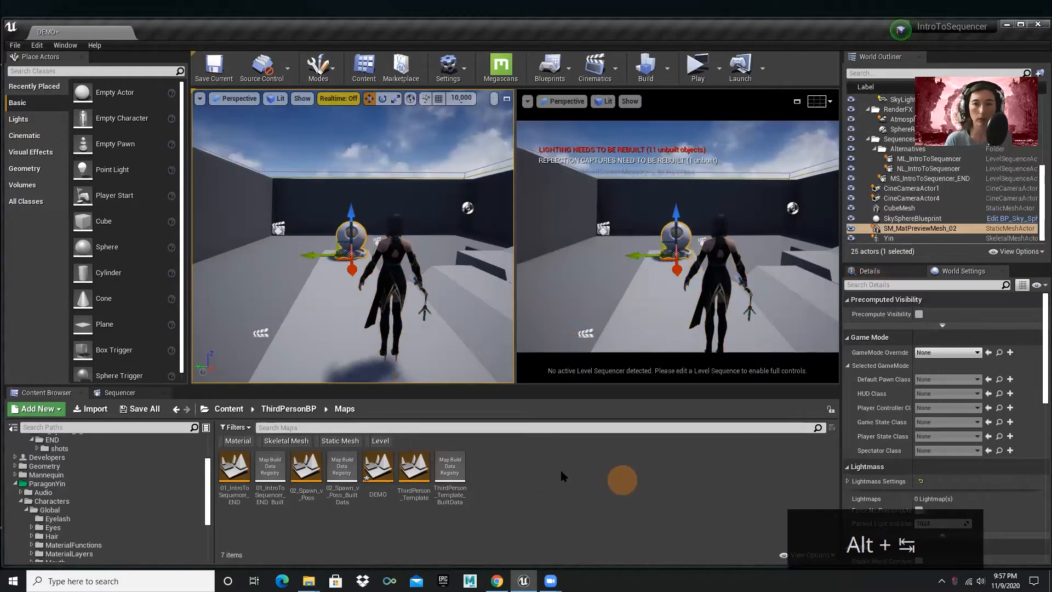
# Switch to the slide presentation and advance from "Add Actors to Scene First?" to the "Possessables v. Spawnables" slide
pyautogui.hotkey('alt', 'Tab')
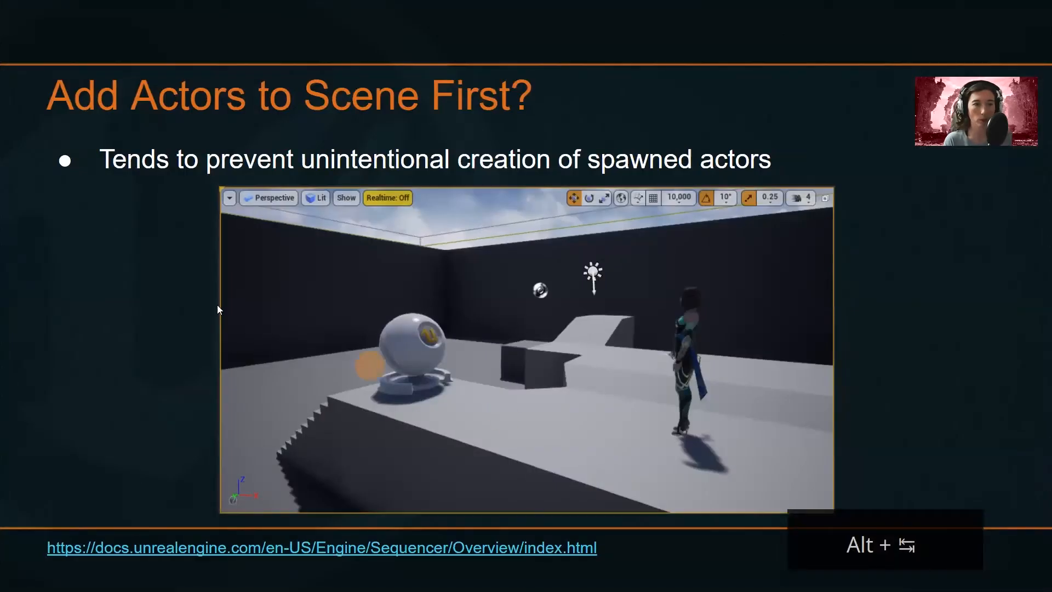
pyautogui.click(217, 310)
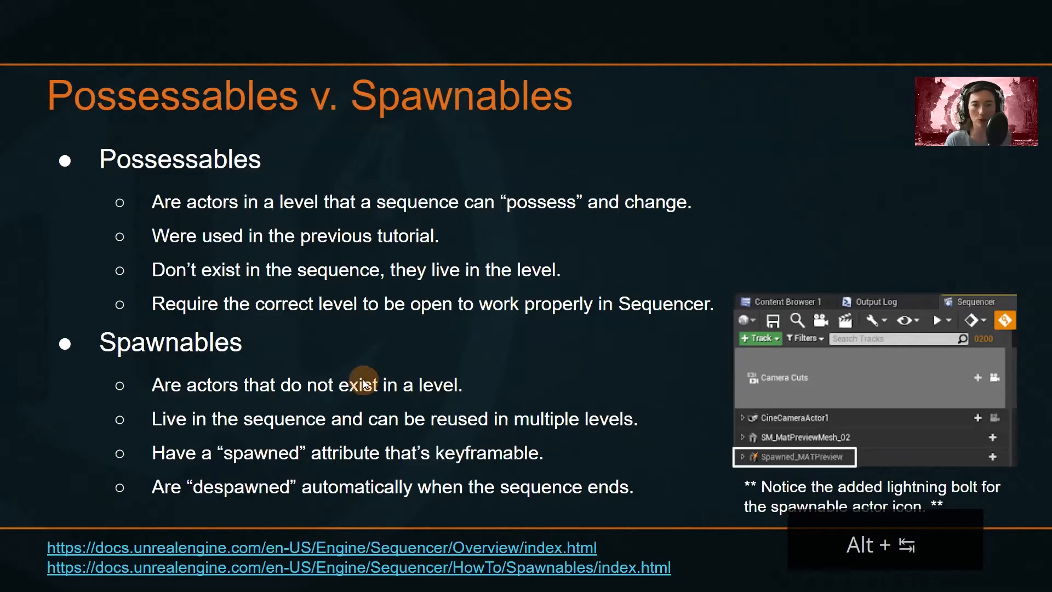
pyautogui.hotkey('alt', 'Tab')
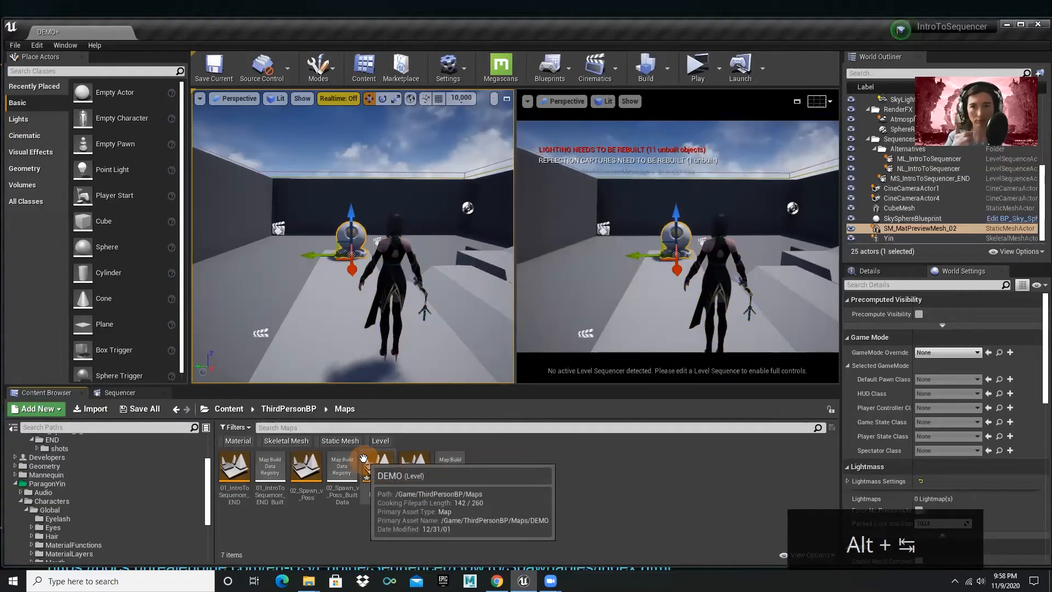
pyautogui.hotkey('alt', 'Tab')
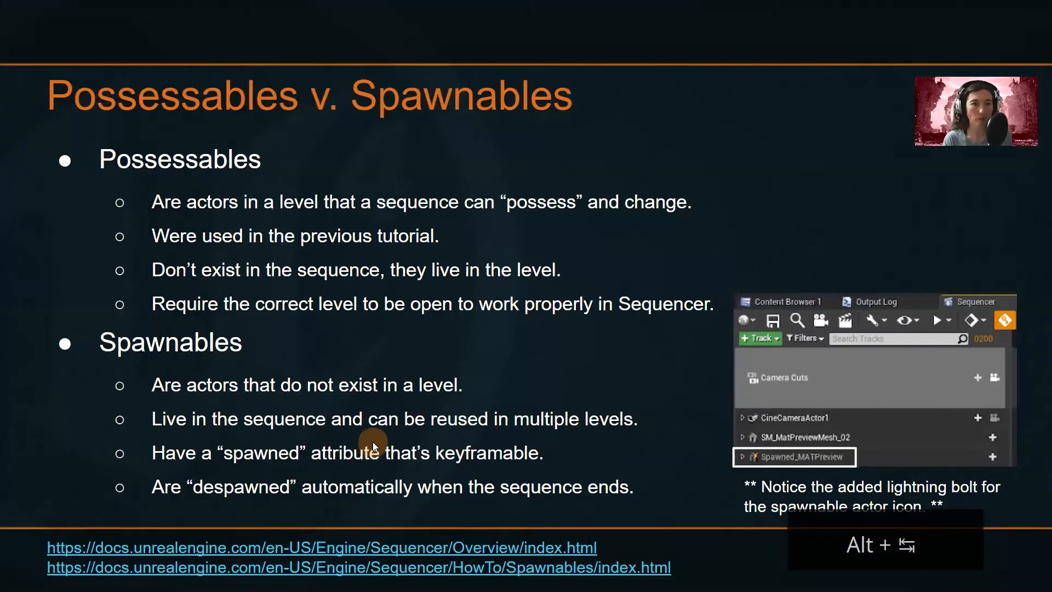
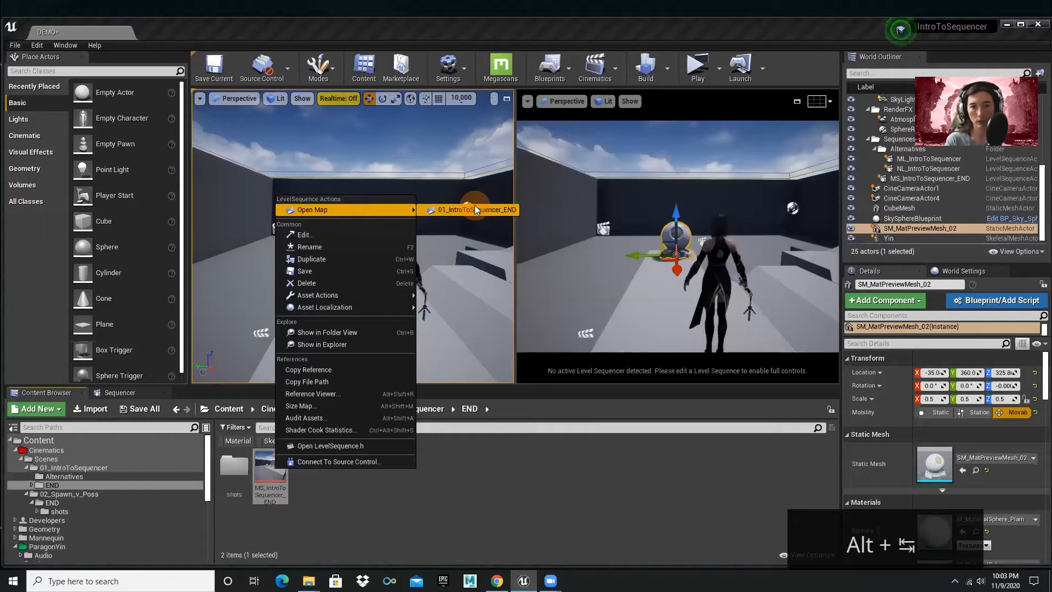
# Duplicate the MS_IntroToSequencer_END level sequence, name the copy DEMO and look over the copy's asset actions
pyautogui.click(475, 209)
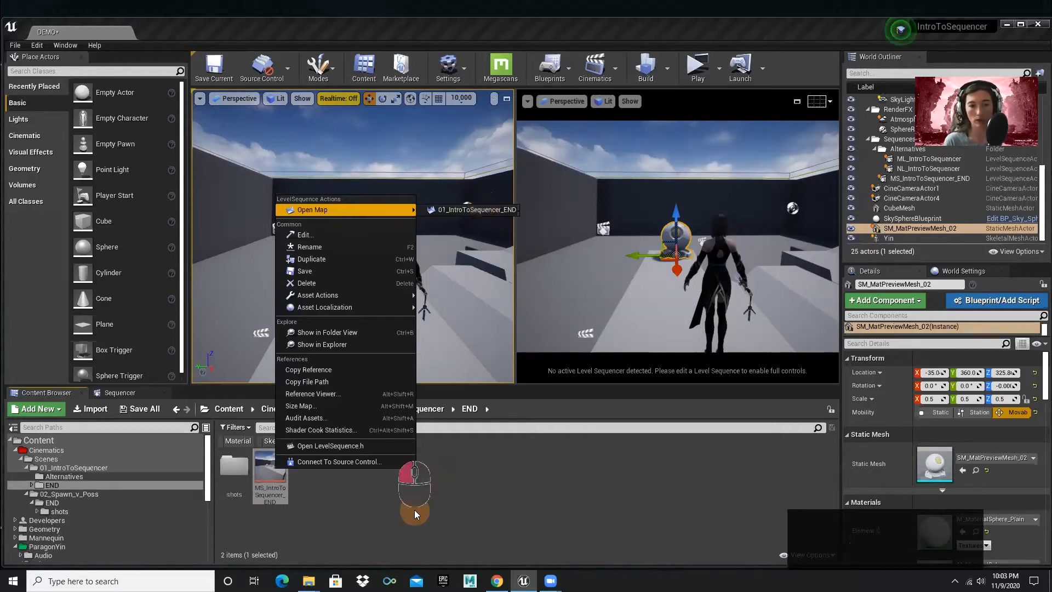
pyautogui.click(272, 468)
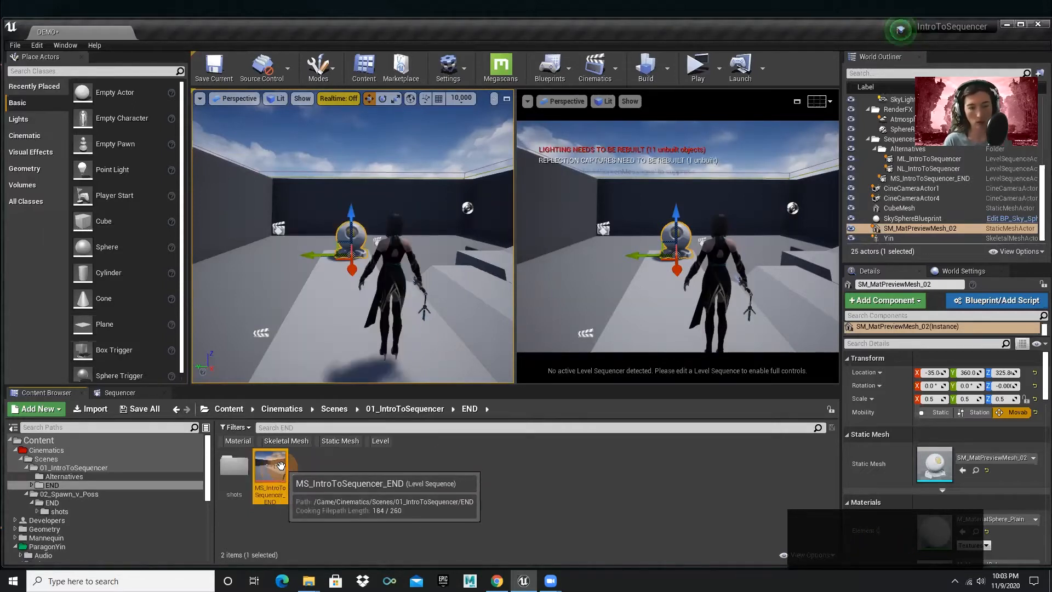
pyautogui.hotkey('ctrl', 'w')
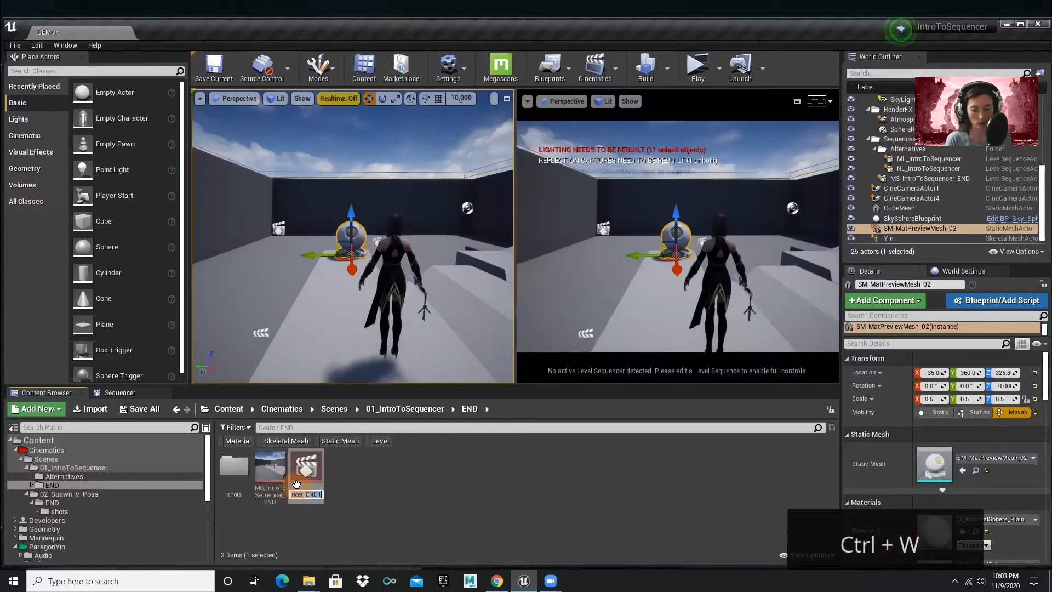
pyautogui.write('DEMO')
pyautogui.press('Return')
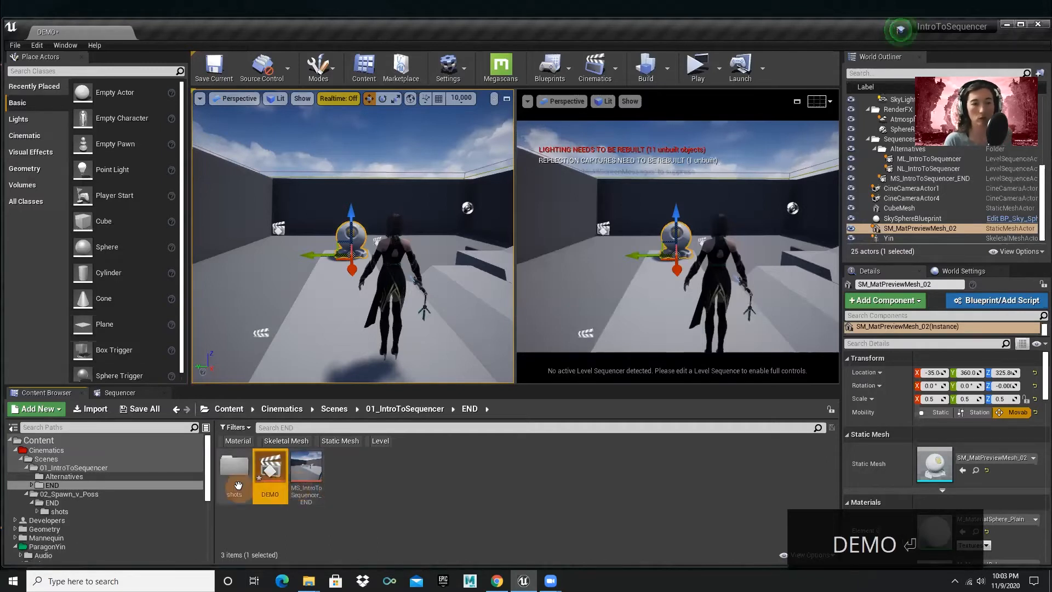
pyautogui.rightClick(269, 473)
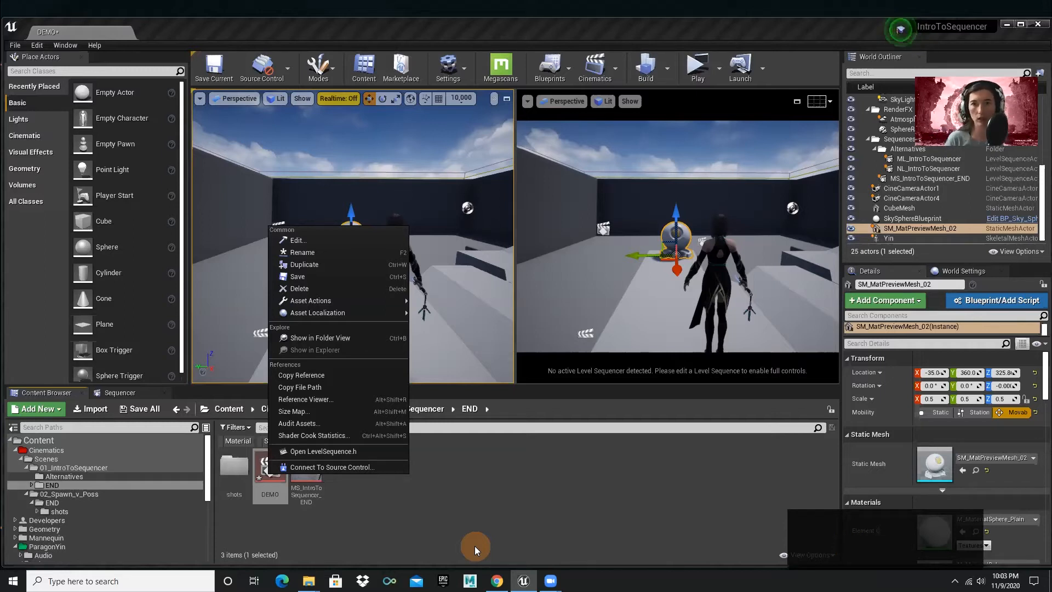
pyautogui.click(375, 461)
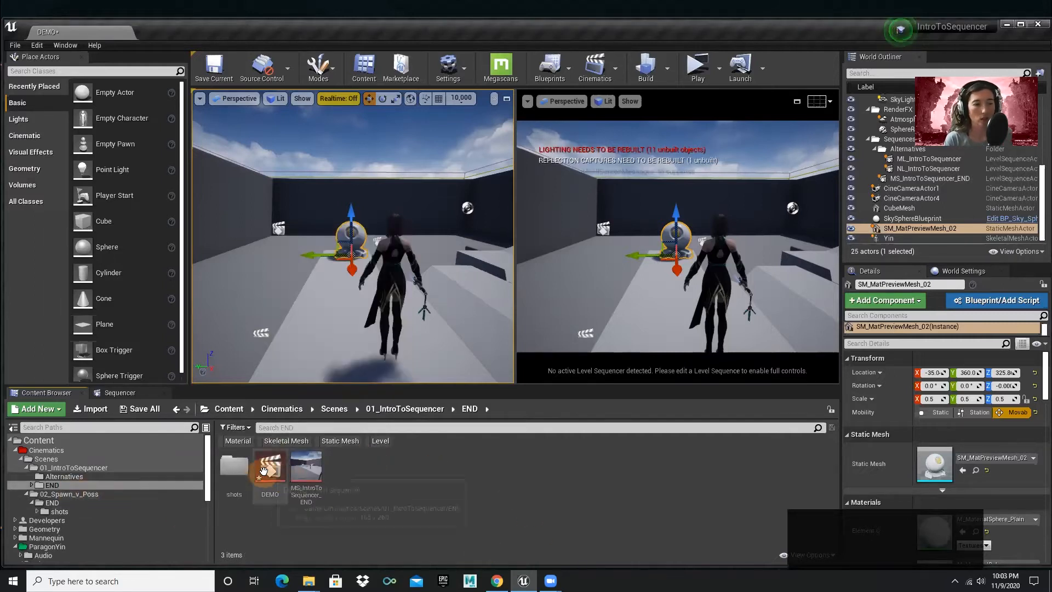
# Create a new folder named DEMO inside the 02_Spawn_v_Poss scenes folder
pyautogui.click(94, 493)
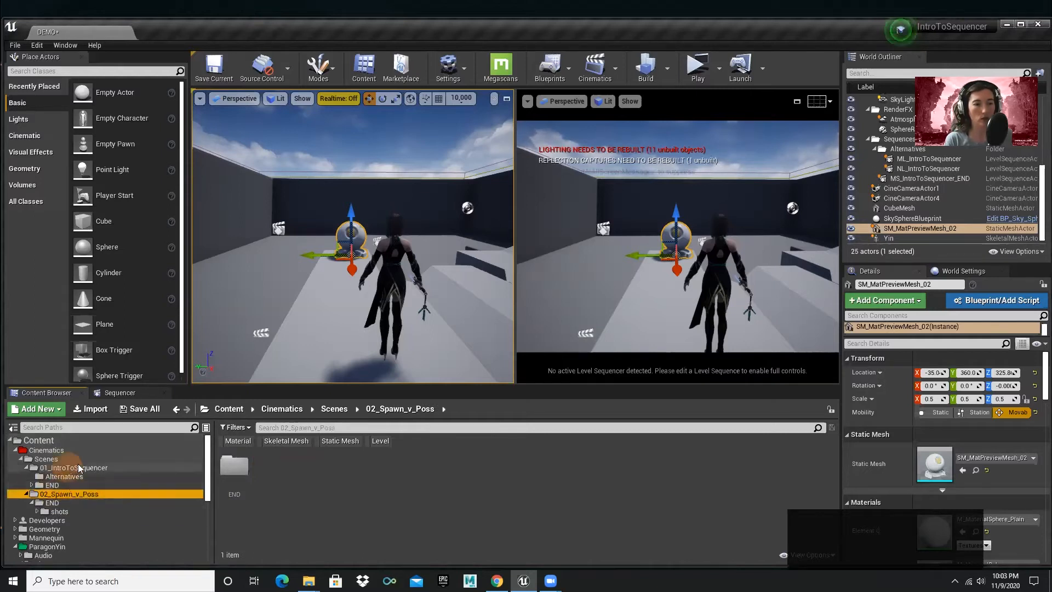
pyautogui.click(300, 478)
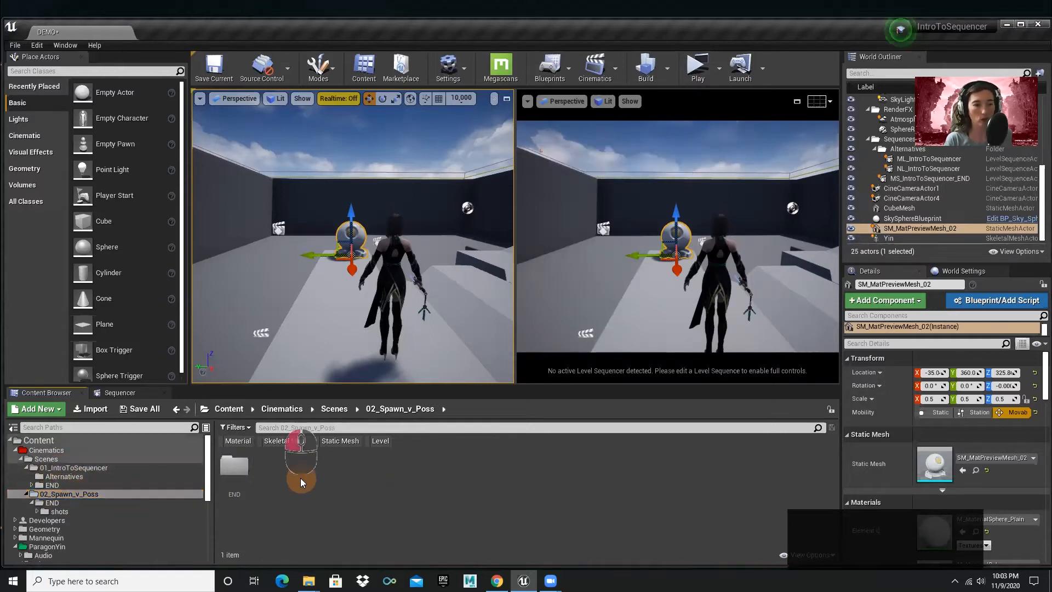
pyautogui.hotkey('ctrl', 'shift', 'n')
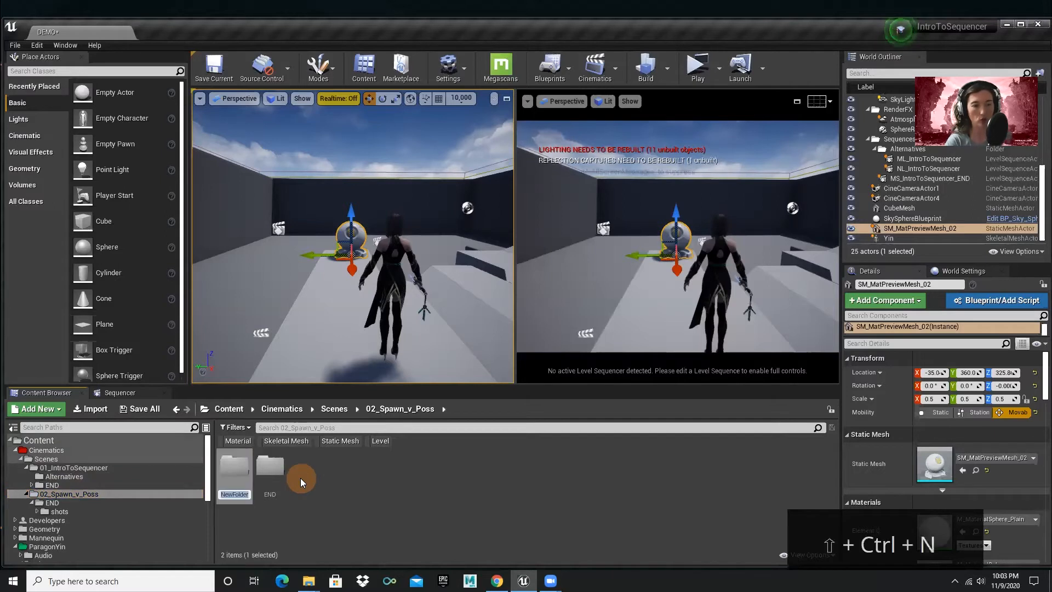
pyautogui.write('DEMO')
pyautogui.press('Return')
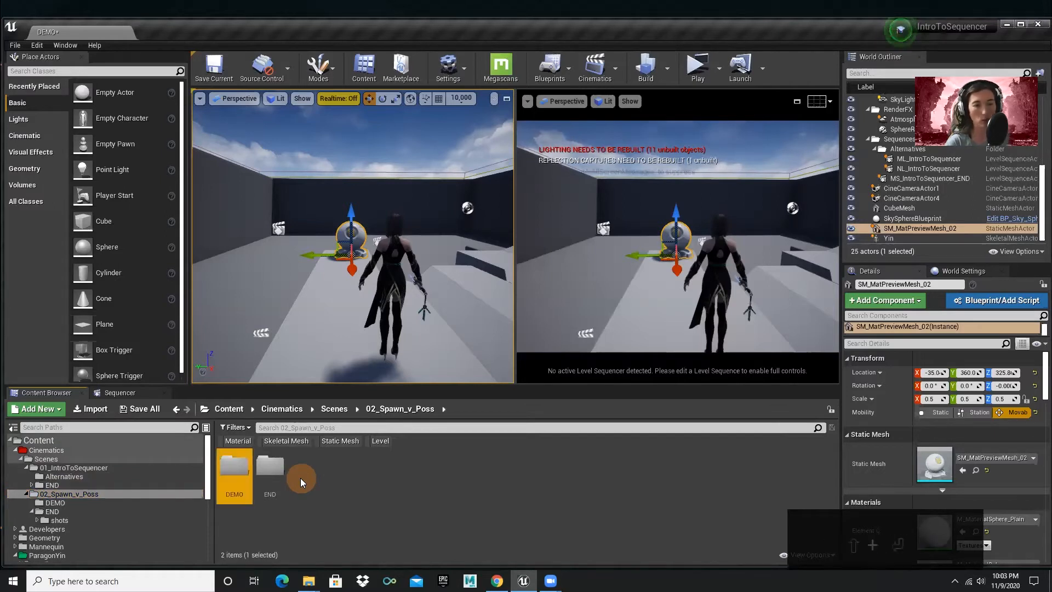
# Move the DEMO level sequence from the 01_IntroToSequencer END folder into the DEMO folder of 02_Spawn_v_Poss
pyautogui.click(71, 468)
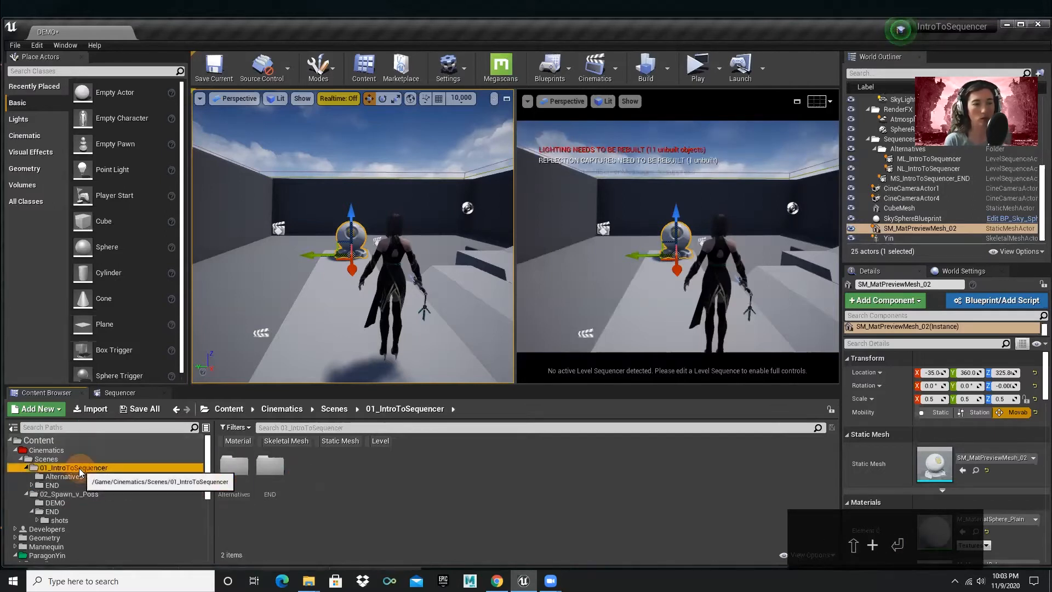
pyautogui.click(52, 485)
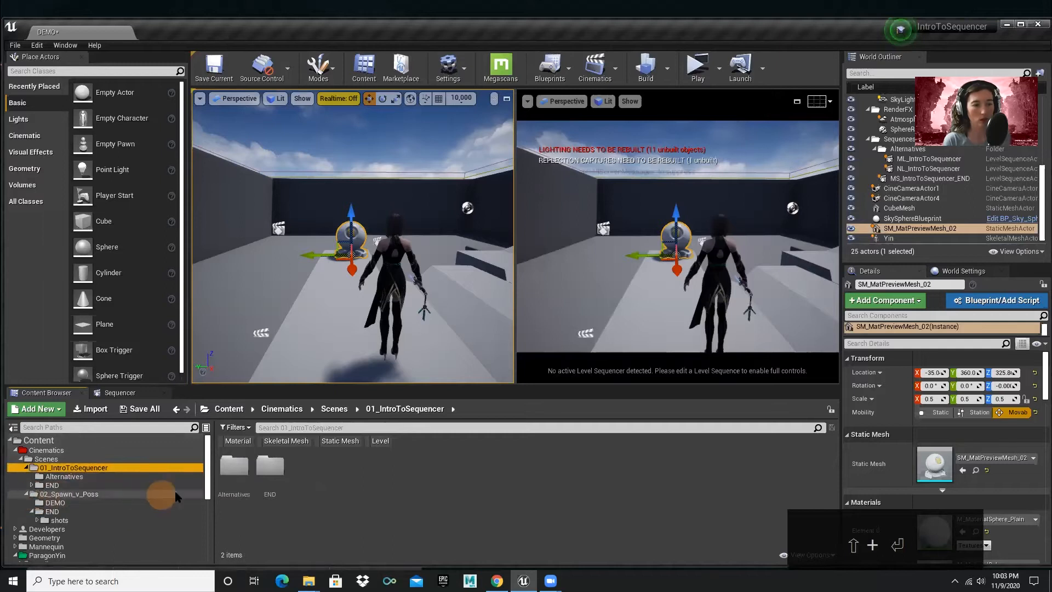
pyautogui.click(271, 476)
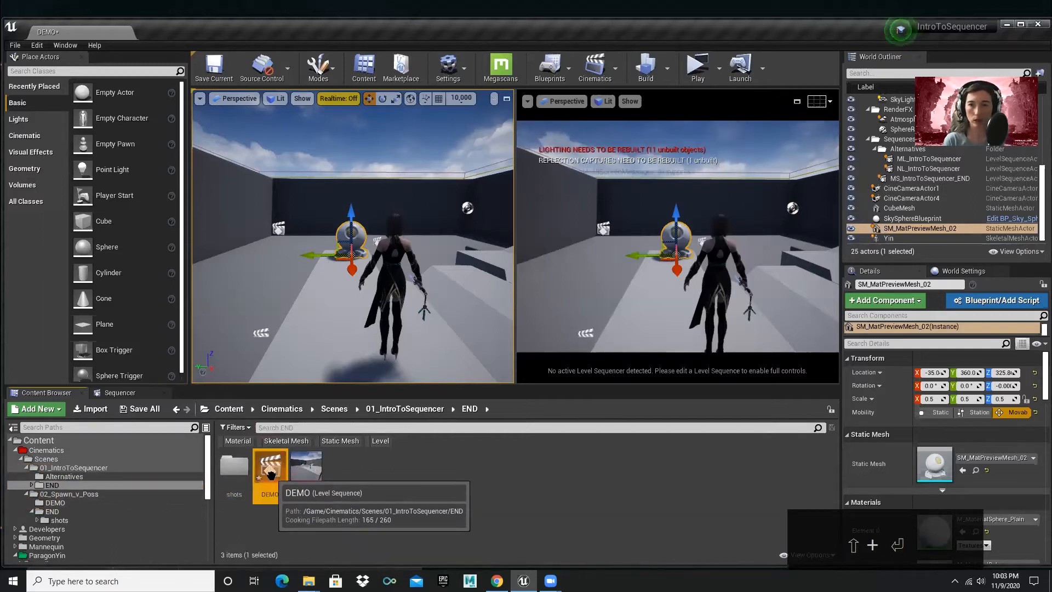
pyautogui.moveTo(271, 474); pyautogui.dragTo(86, 503)
pyautogui.click(131, 520)
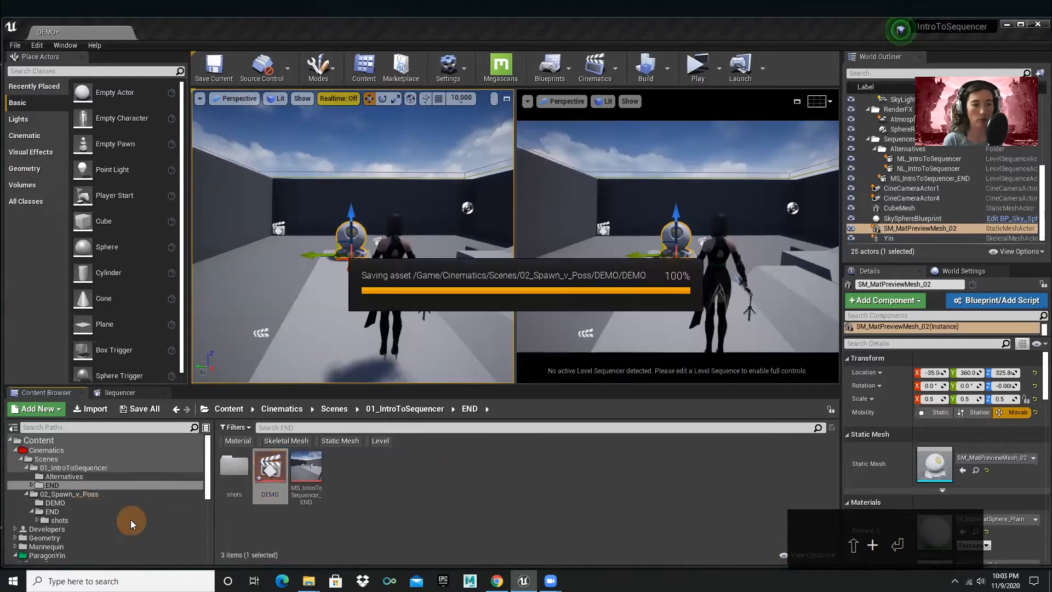
# Fix up the redirectors in the whole Content folder
pyautogui.click(46, 442)
pyautogui.rightClick(47, 443)
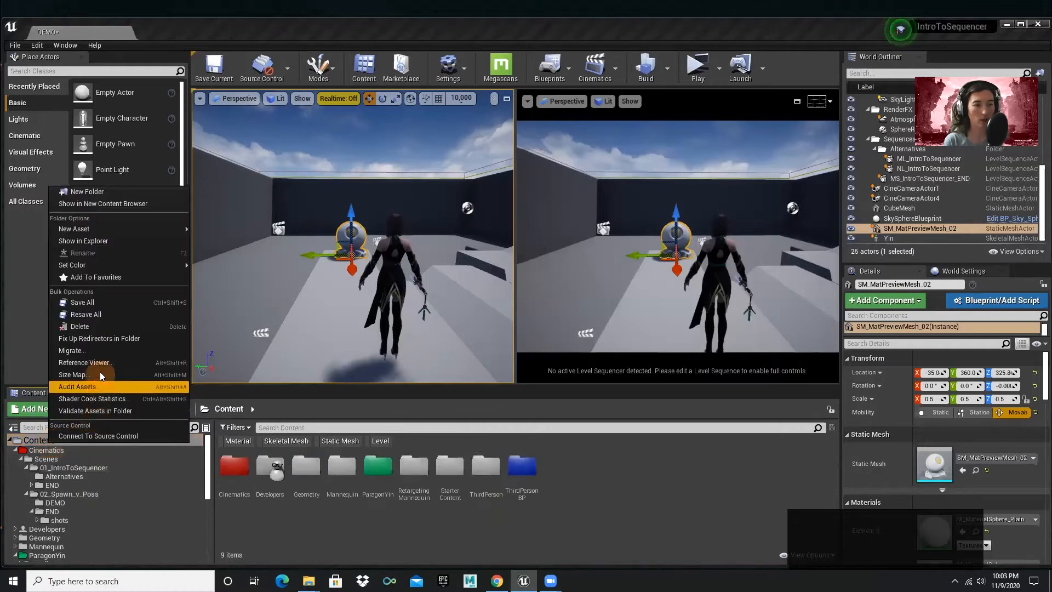
pyautogui.click(101, 338)
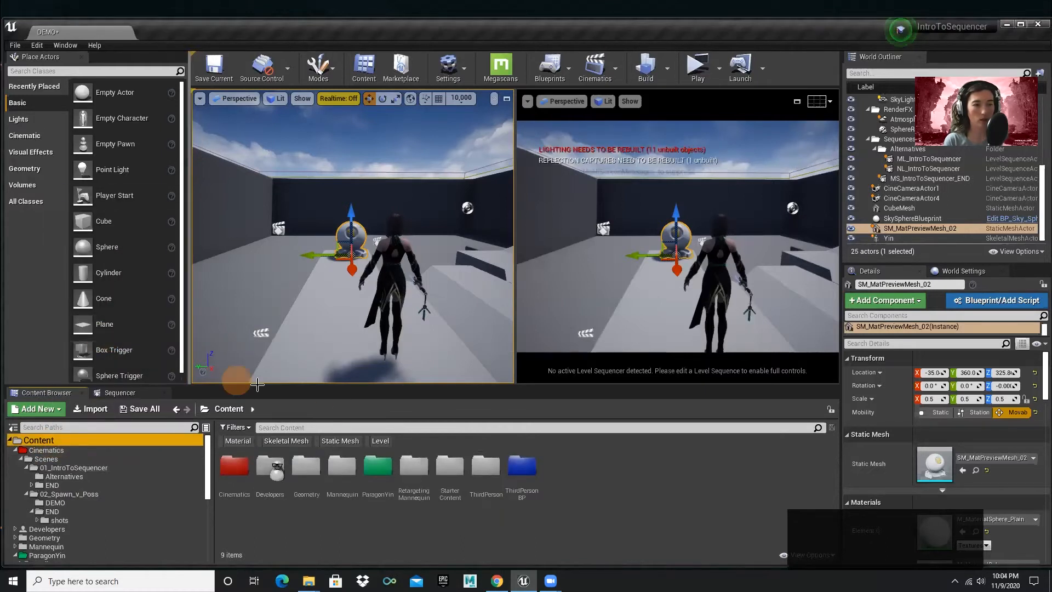
# Open the DEMO level sequence from the 02_Spawn_v_Poss DEMO folder in Sequencer
pyautogui.click(91, 504)
pyautogui.click(340, 499)
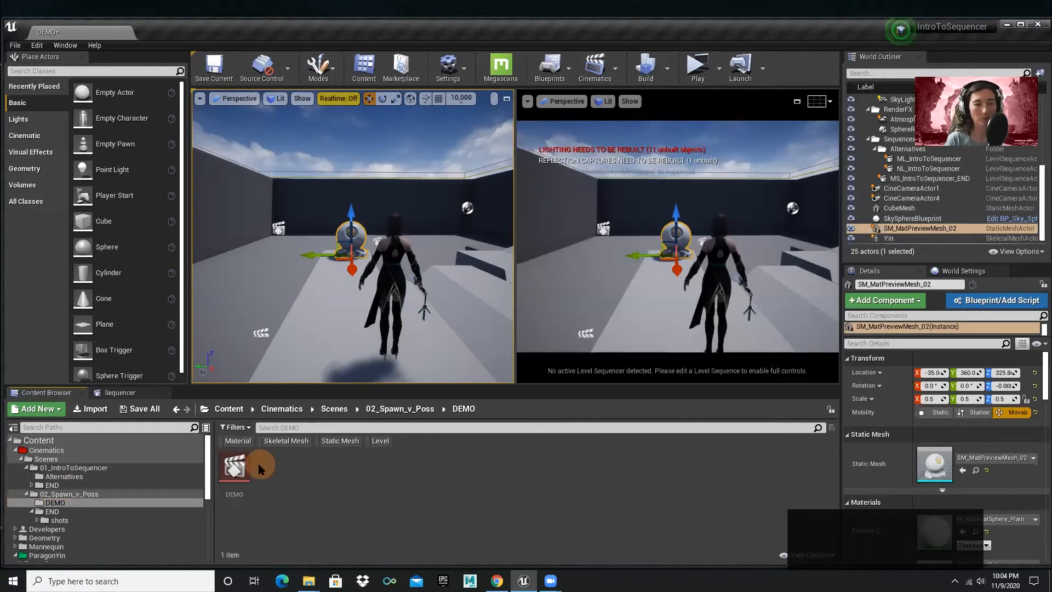
pyautogui.doubleClick(234, 475)
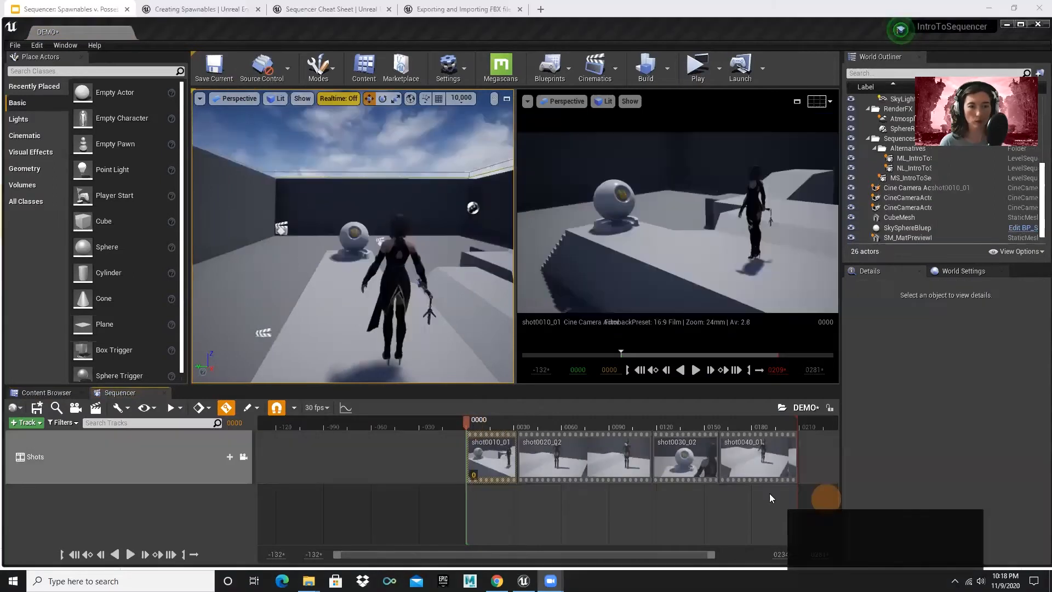
# Scrub to frame 17 while looking inside the shot0010_01 subsequence, and return to the DEMO master sequence
pyautogui.click(493, 465)
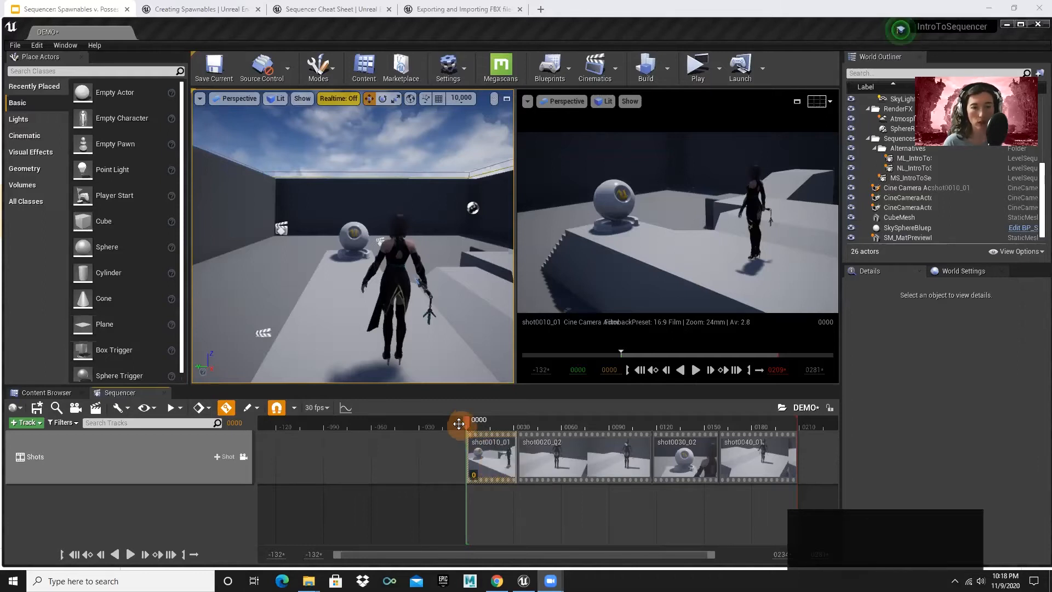
pyautogui.moveTo(466, 421); pyautogui.dragTo(495, 420)
pyautogui.doubleClick(494, 460)
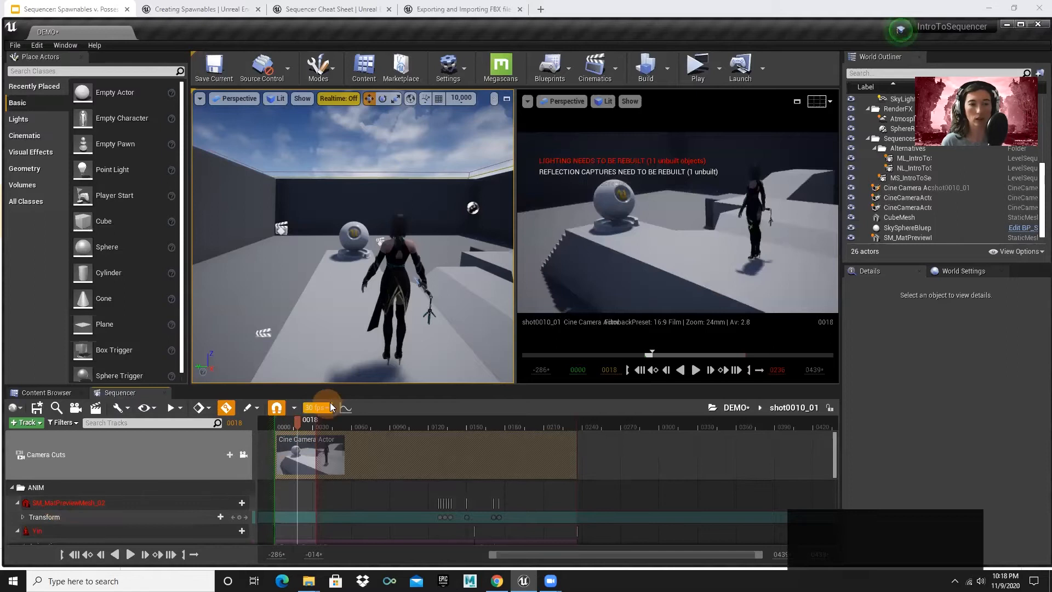
pyautogui.moveTo(300, 425)
pyautogui.mouseDown()
pyautogui.moveTo(341, 420)
pyautogui.moveTo(278, 420)
pyautogui.moveTo(296, 420)
pyautogui.mouseUp()
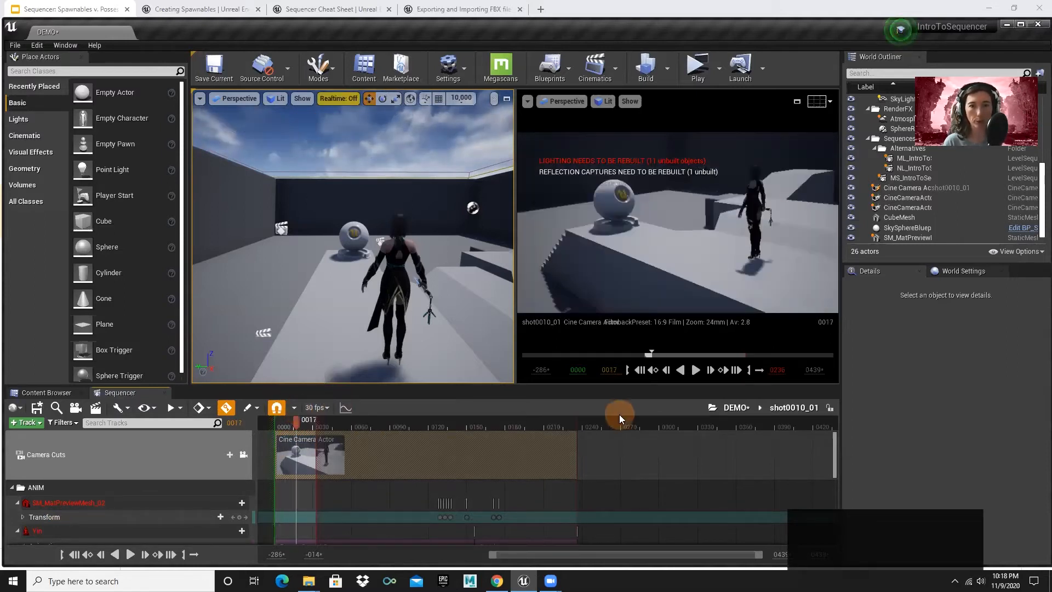
pyautogui.click(737, 408)
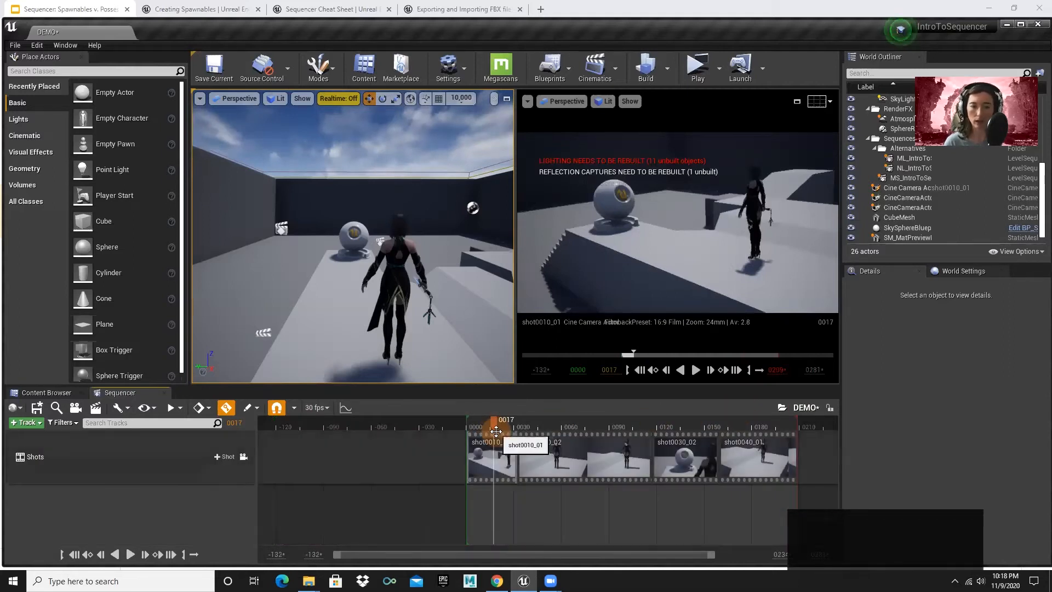
# Show the take and shot options available for shot0010_01
pyautogui.click(480, 456)
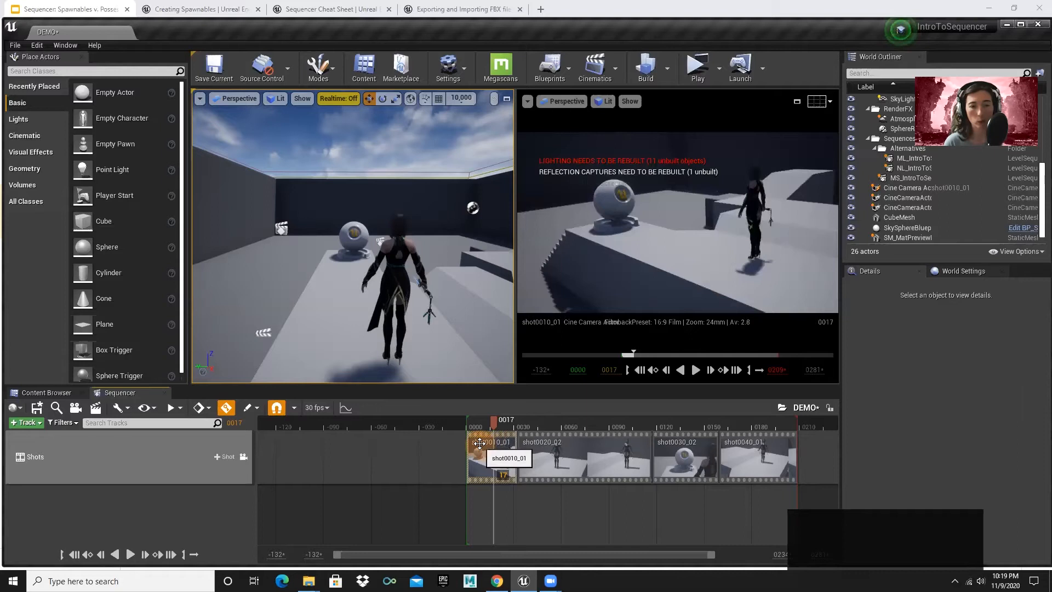
pyautogui.click(488, 450)
pyautogui.moveTo(546, 382)
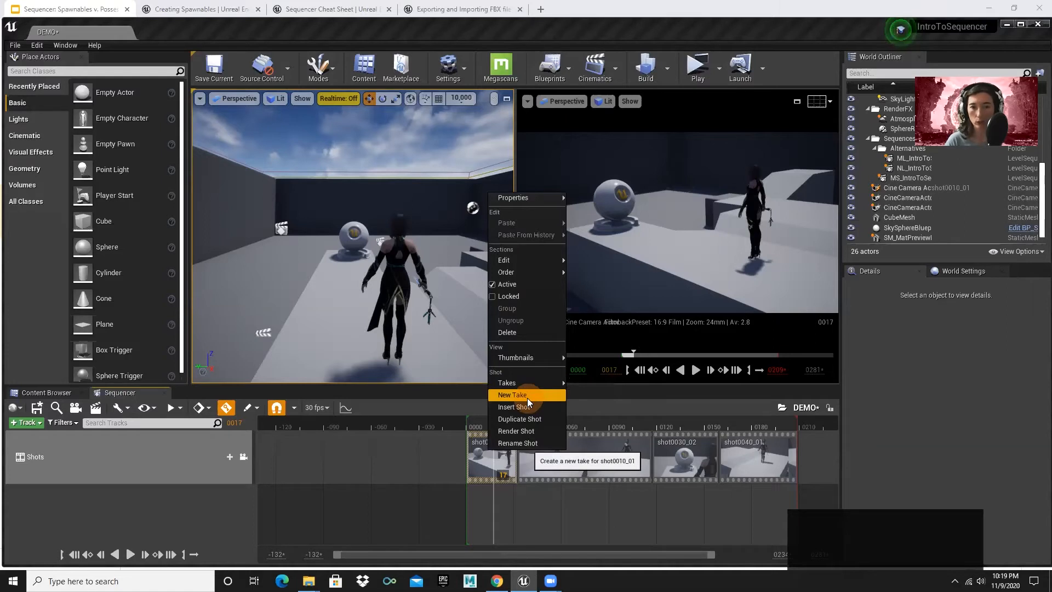
# Switch the second shot to take shot0020_01 and view it at frame 46
pyautogui.click(570, 459)
pyautogui.rightClick(570, 436)
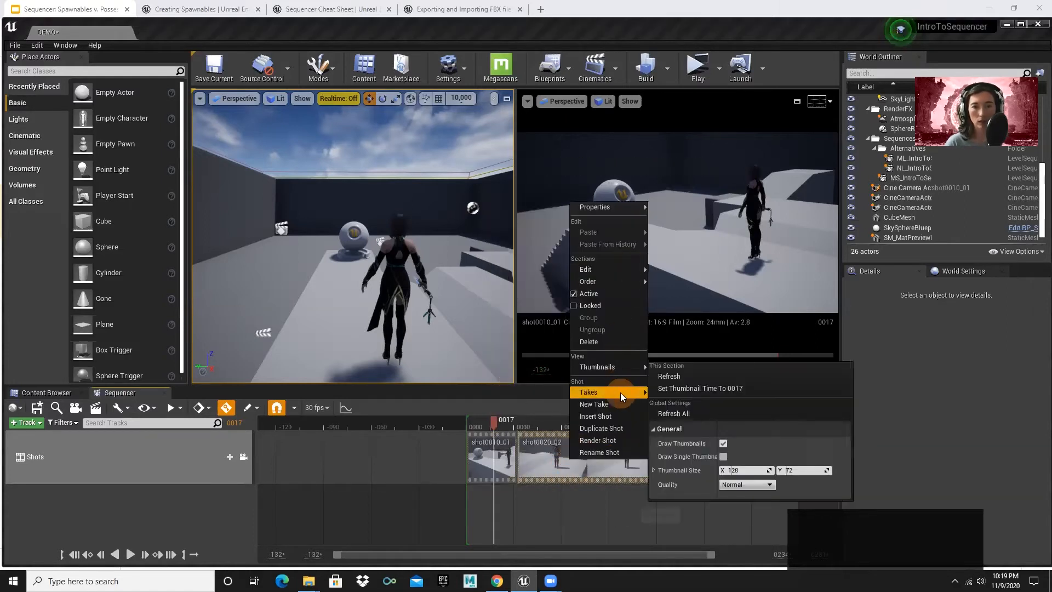
pyautogui.moveTo(620, 392)
pyautogui.click(680, 392)
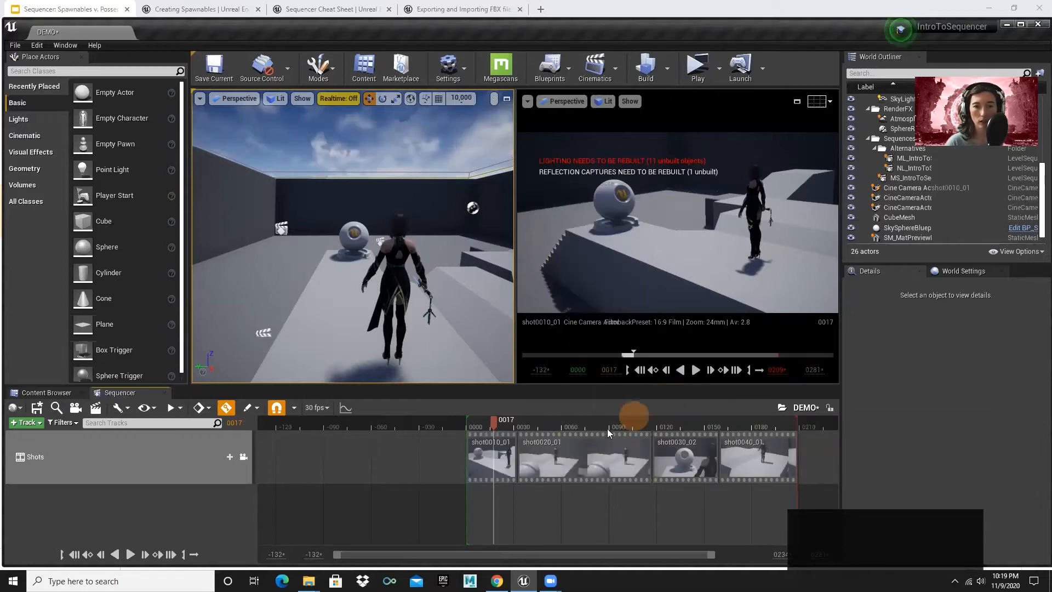
pyautogui.click(540, 425)
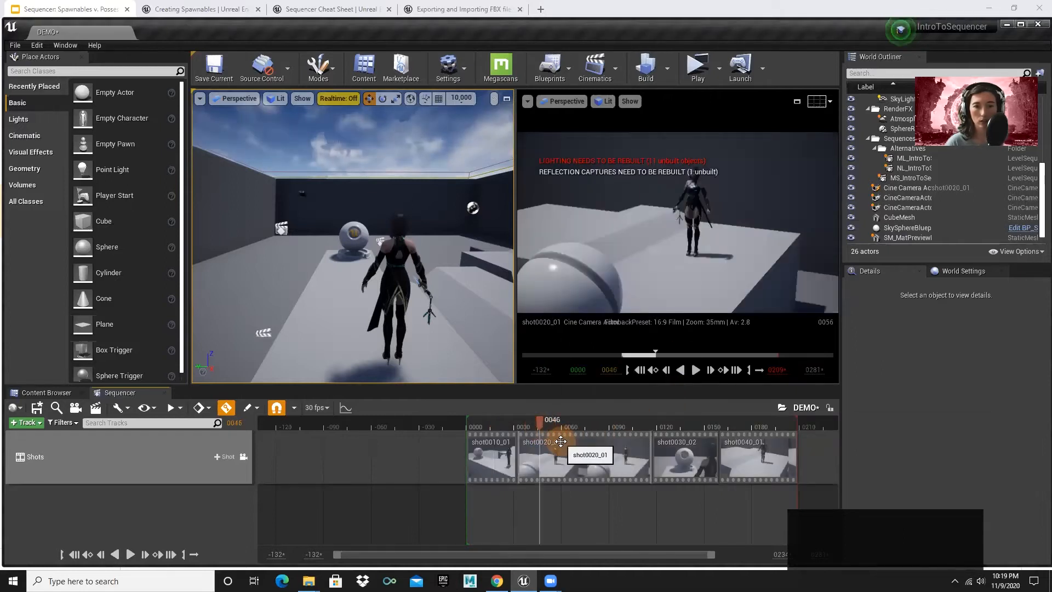
# Switch the second shot to take shot0020_02 and move the playhead to frame 13 in the first shot
pyautogui.rightClick(558, 438)
pyautogui.moveTo(608, 373)
pyautogui.click(658, 387)
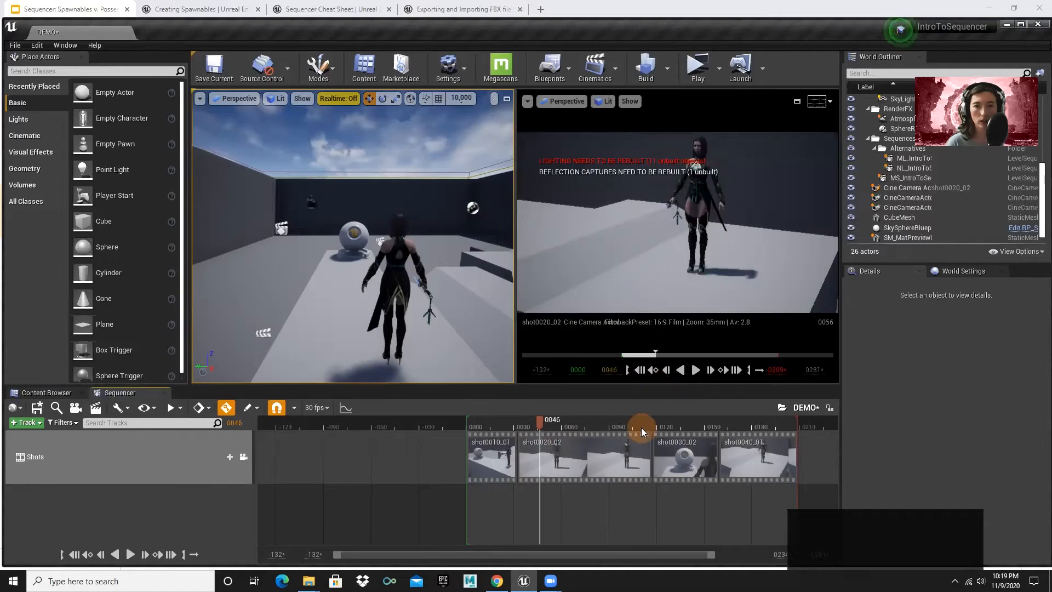
pyautogui.moveTo(541, 422); pyautogui.dragTo(487, 426)
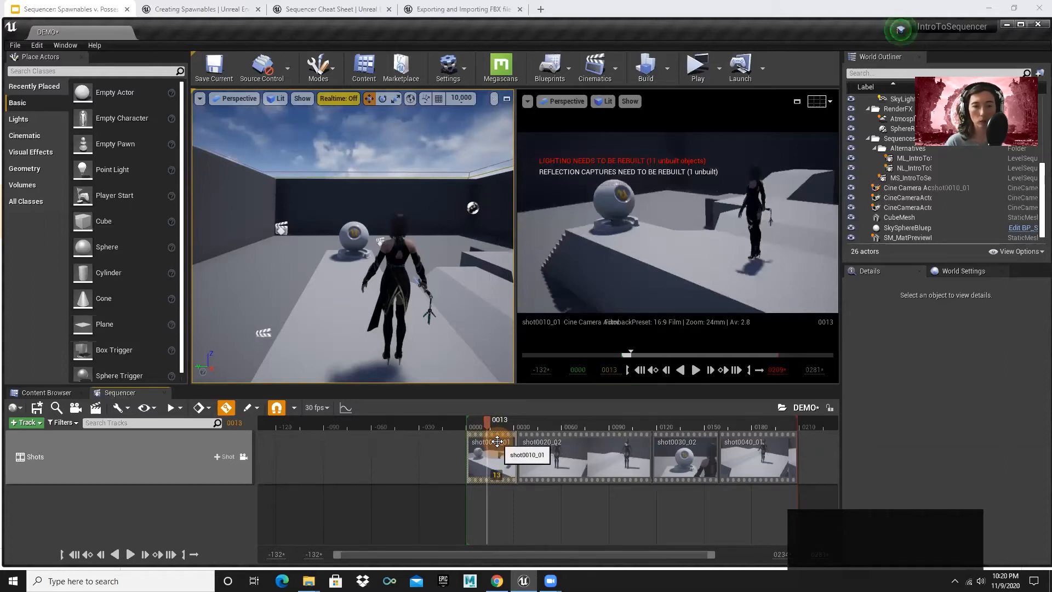
# Start duplicating shot0010_01 and create a folder named shots inside 02_Spawn_v_Poss/DEMO for the duplicate
pyautogui.rightClick(497, 441)
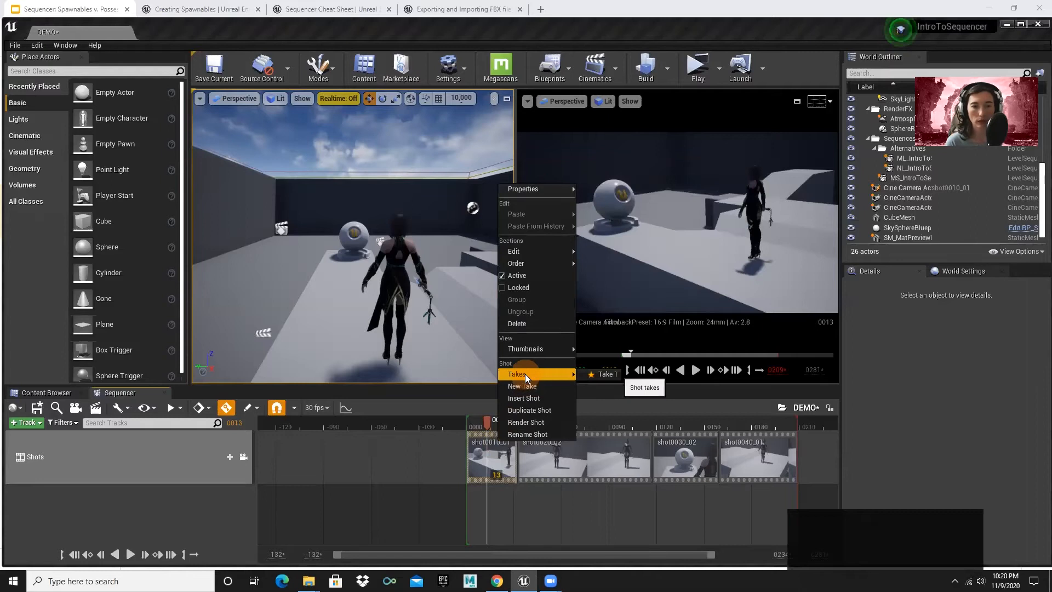
pyautogui.click(539, 411)
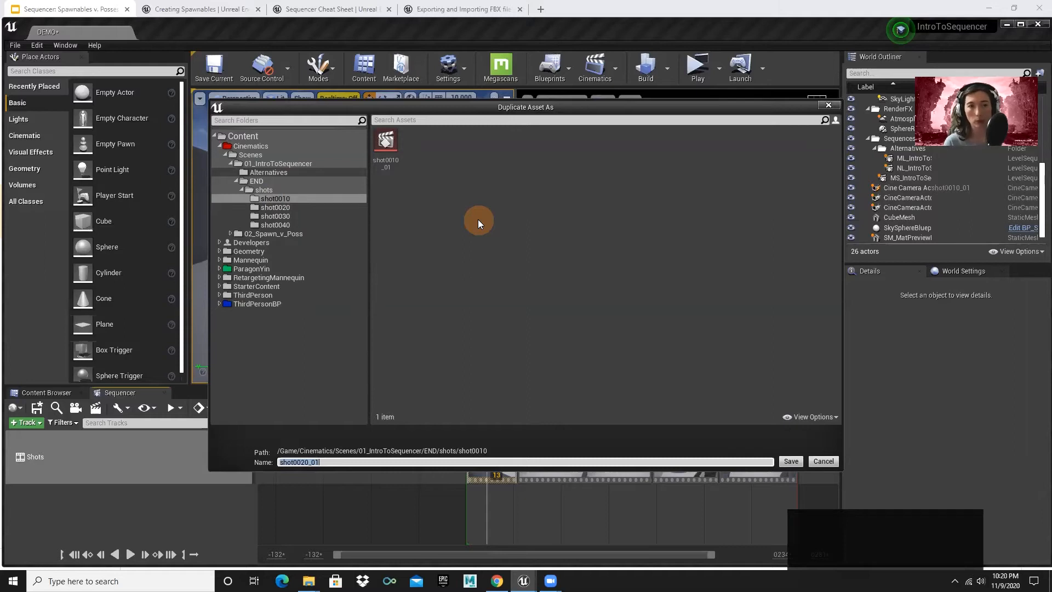
pyautogui.click(230, 233)
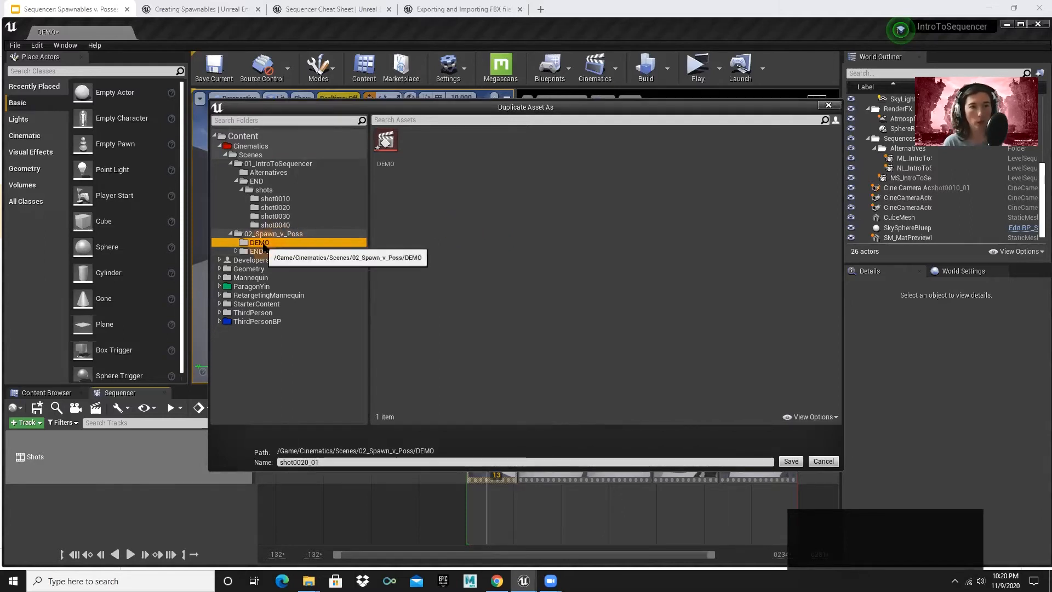
pyautogui.rightClick(426, 209)
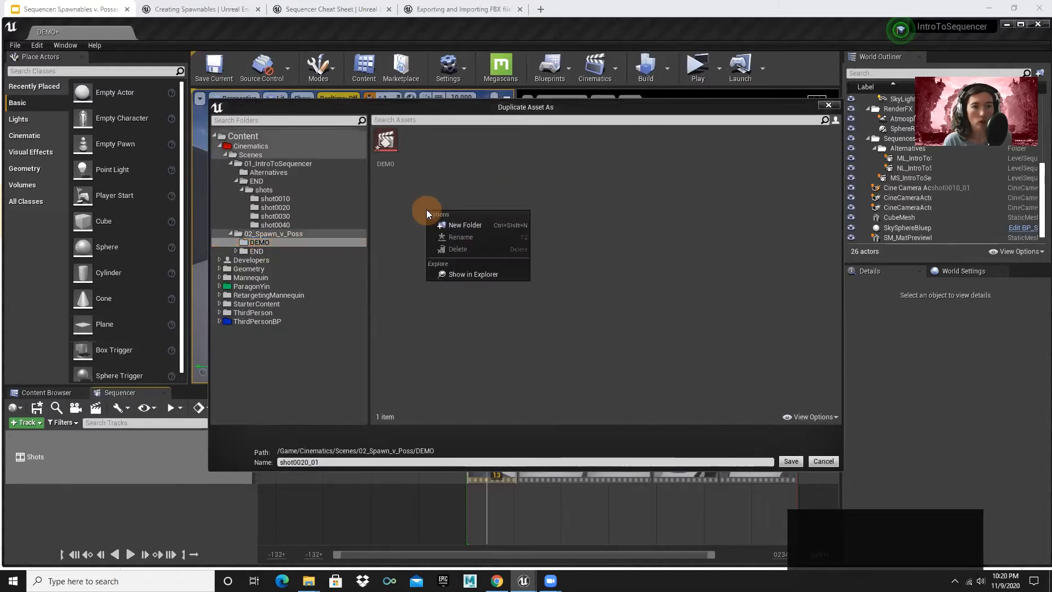
pyautogui.click(471, 223)
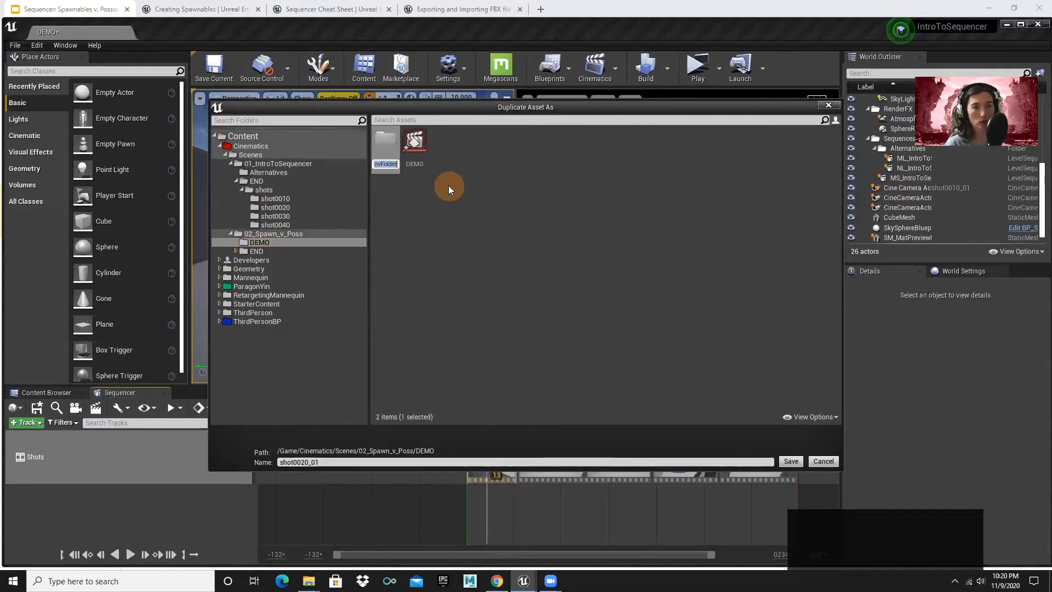
pyautogui.write('shots')
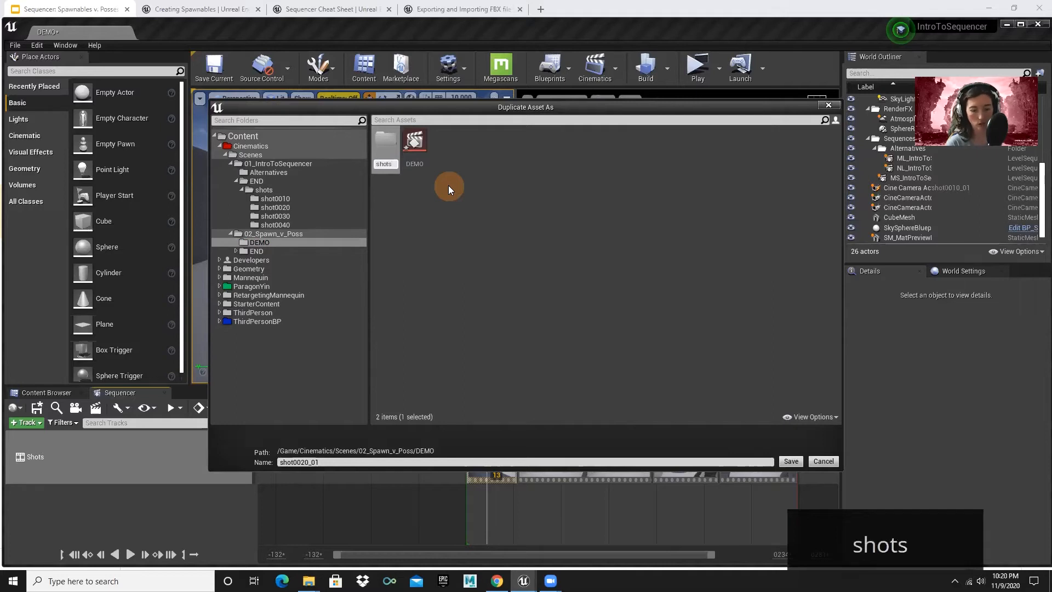
pyautogui.press('Return')
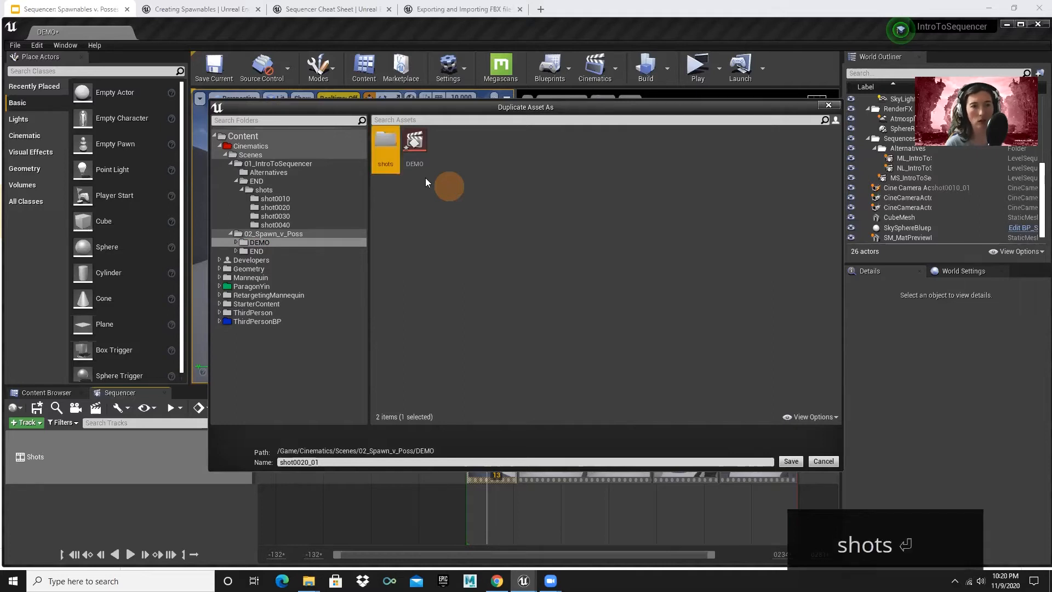
# Create a folder named shot0010 inside the new DEMO/shots folder
pyautogui.doubleClick(384, 153)
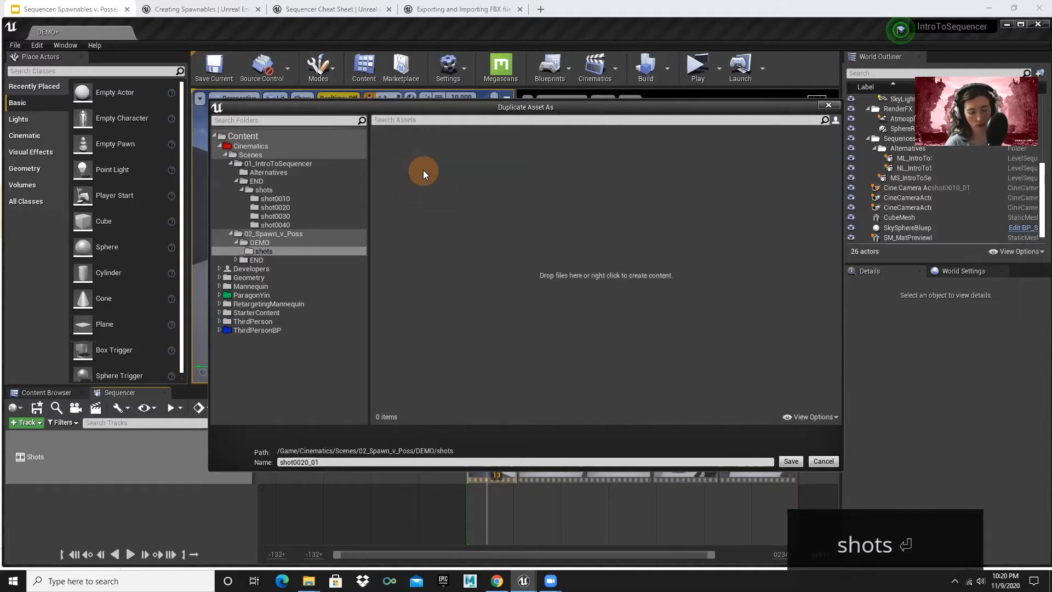
pyautogui.hotkey('ctrl', 'shift', 'n')
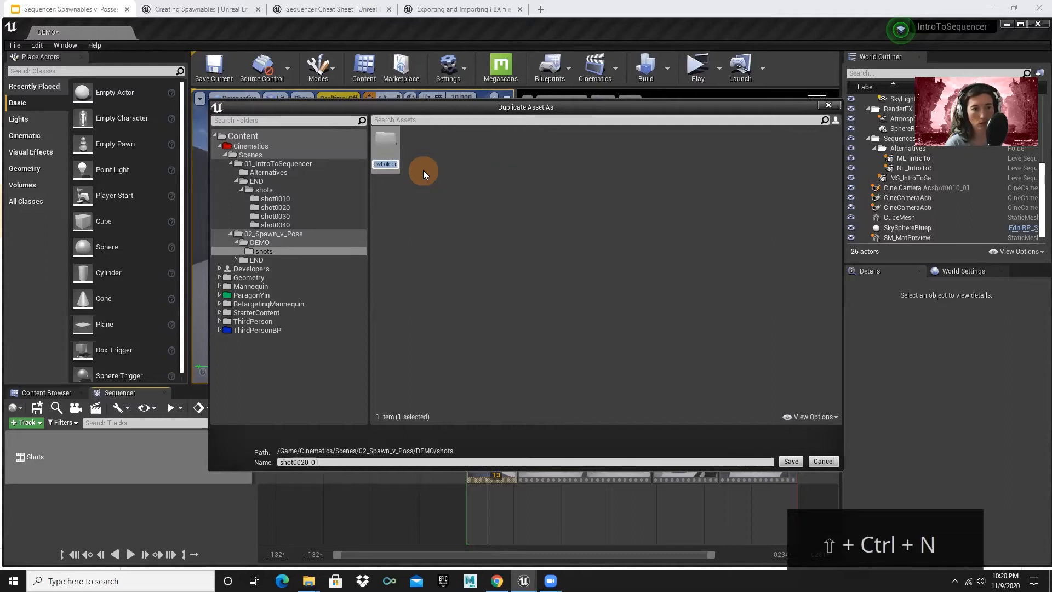
pyautogui.write('shot')
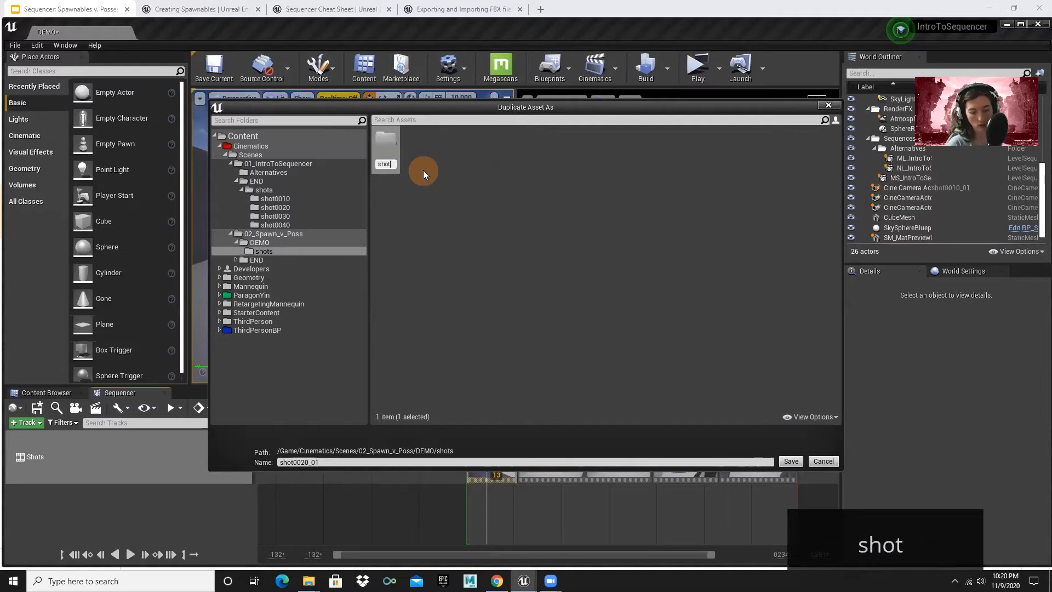
pyautogui.write('0010')
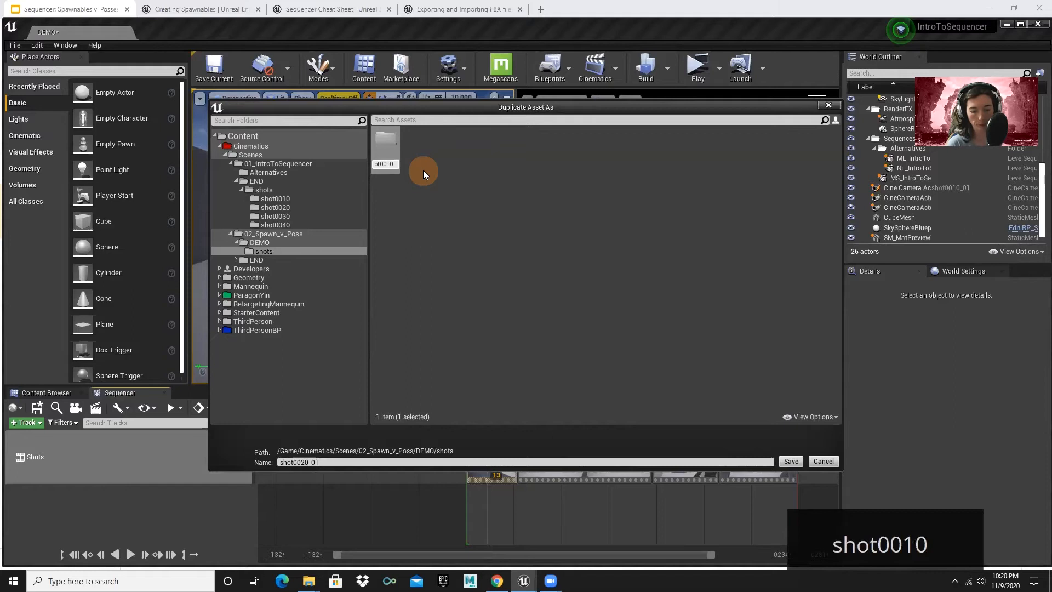
pyautogui.press('Return')
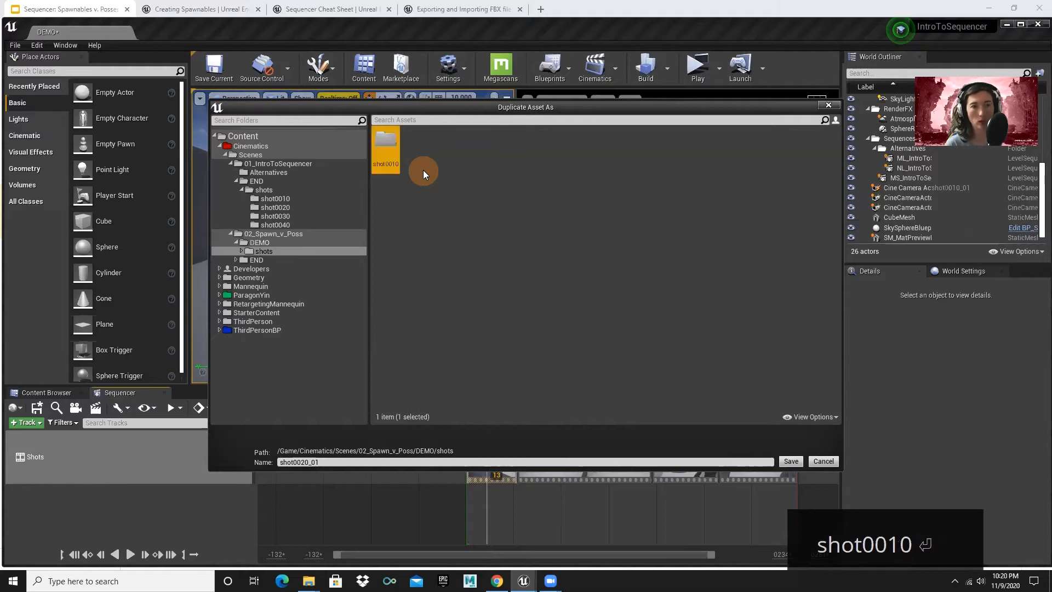
# Save the duplicated shot as shot0015_01 in the DEMO/shots/shot0010 folder
pyautogui.doubleClick(383, 157)
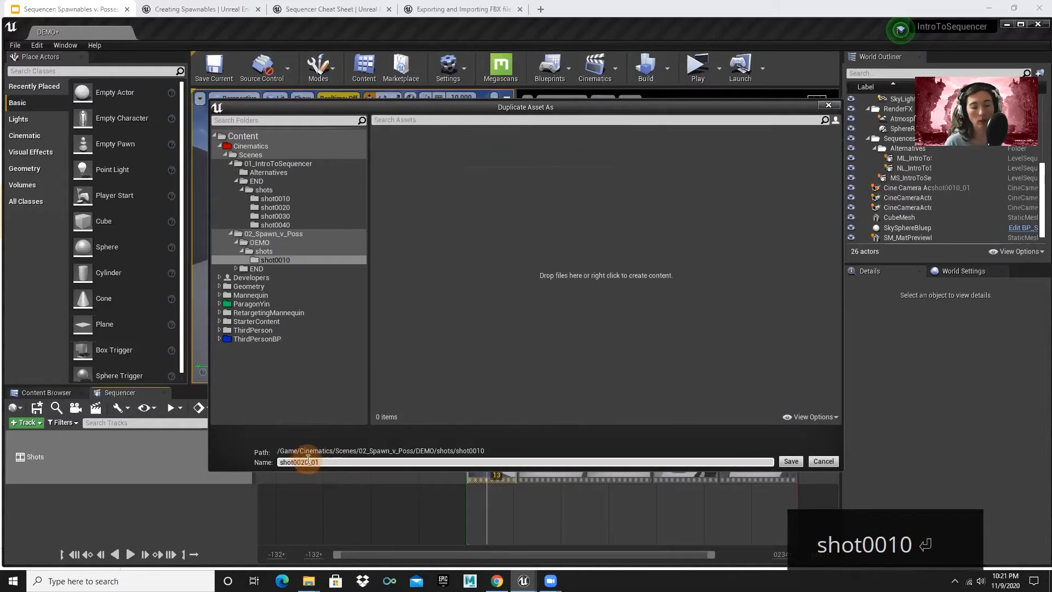
pyautogui.click(306, 462)
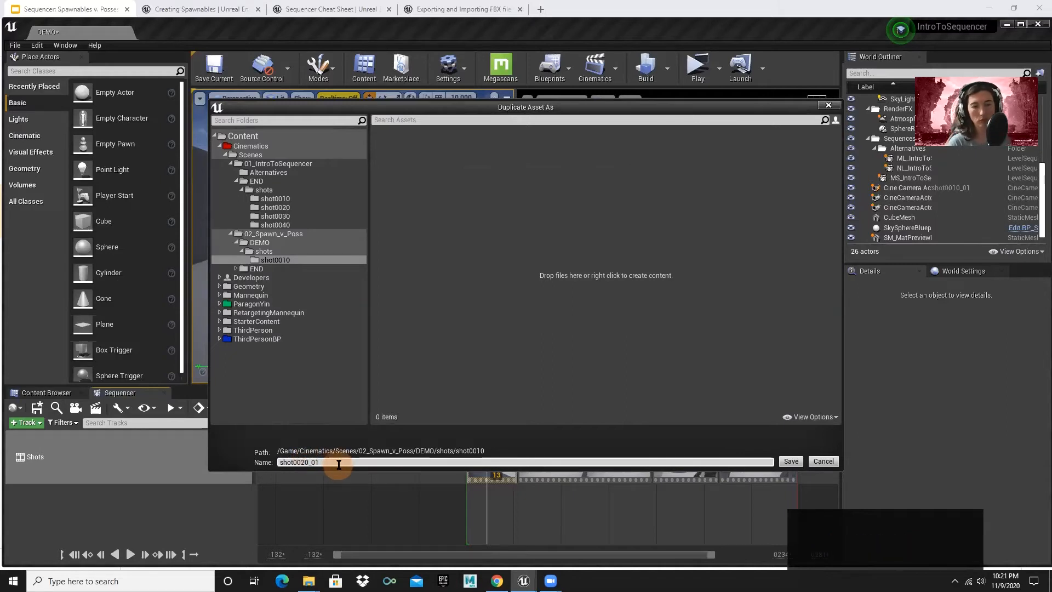
pyautogui.press('BackSpace')
pyautogui.write('15')
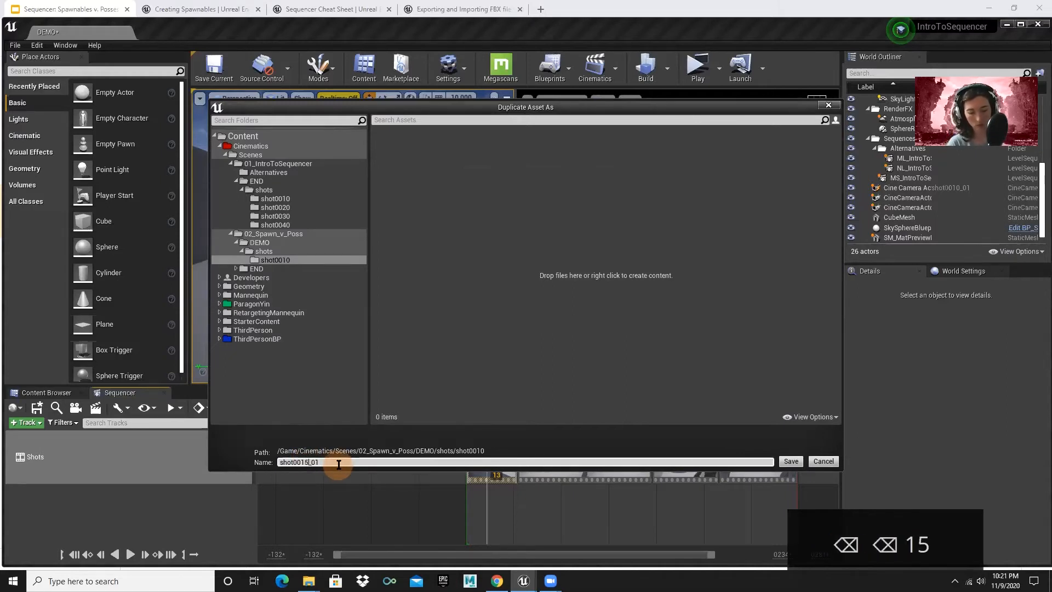
pyautogui.press('Return')
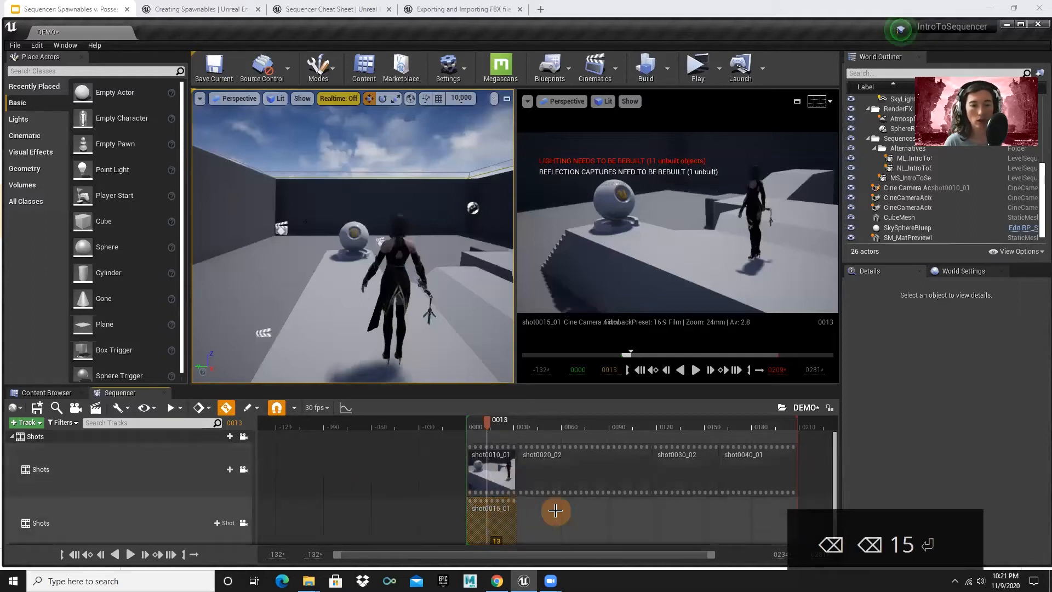
# Open shot0015_01 at frame 13 and assign the preview sphere in the level to the broken SM_MatPreviewMesh_02 track
pyautogui.doubleClick(498, 515)
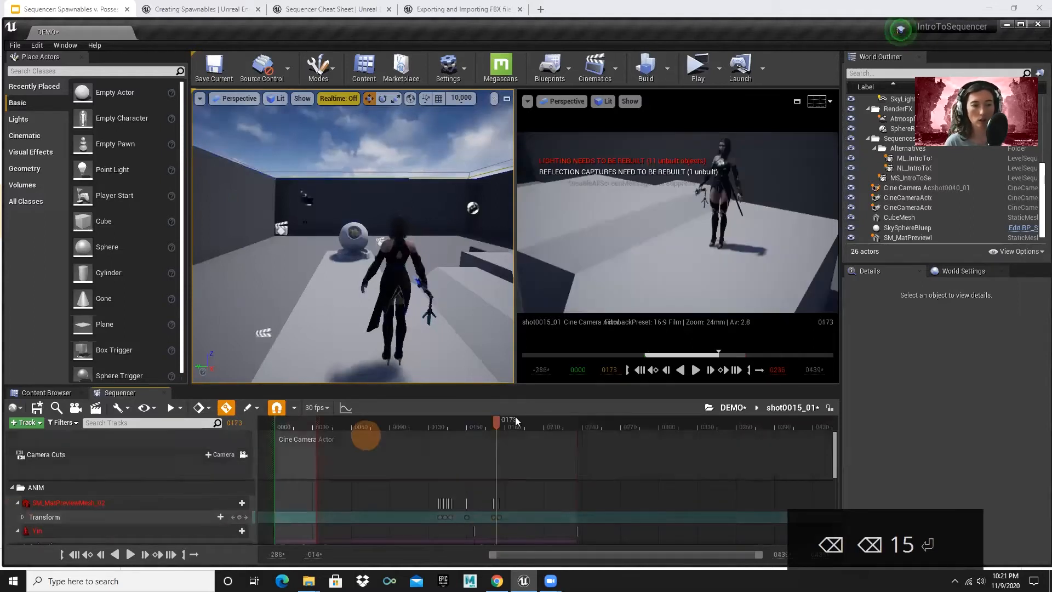
pyautogui.moveTo(498, 421); pyautogui.dragTo(291, 430)
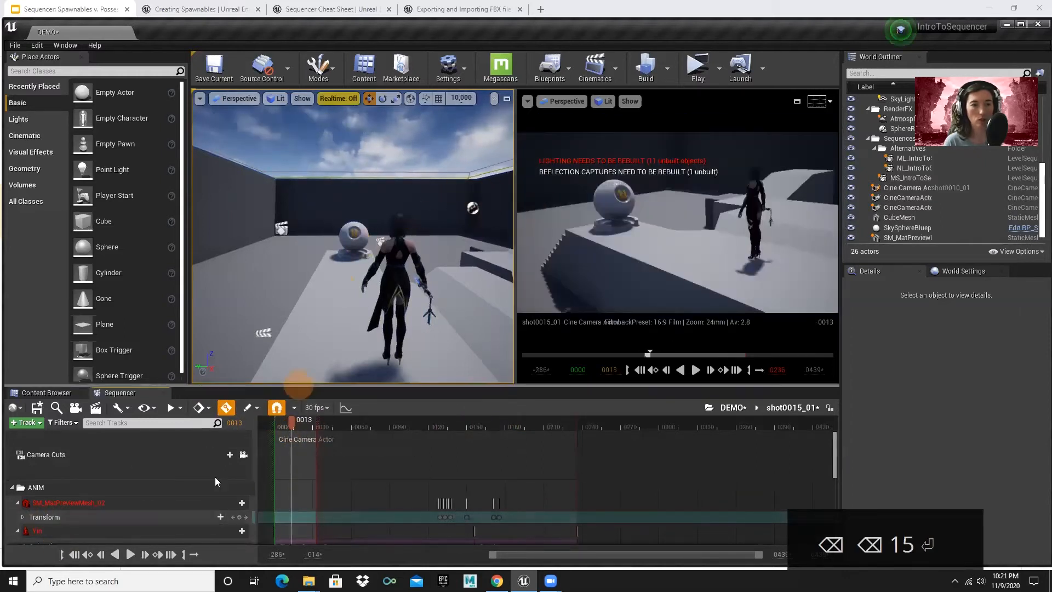
pyautogui.click(351, 241)
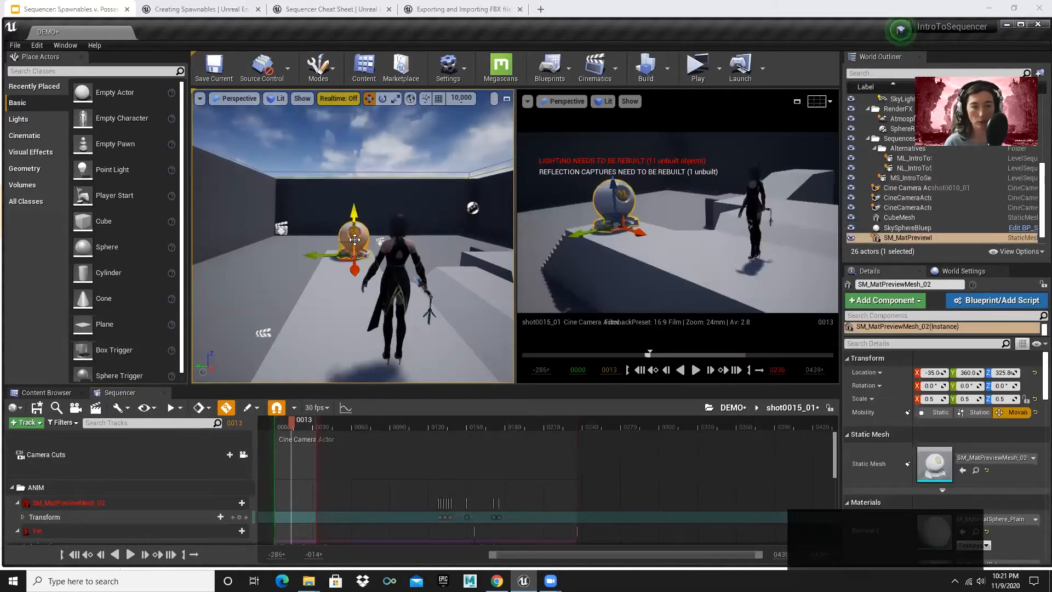
pyautogui.rightClick(72, 503)
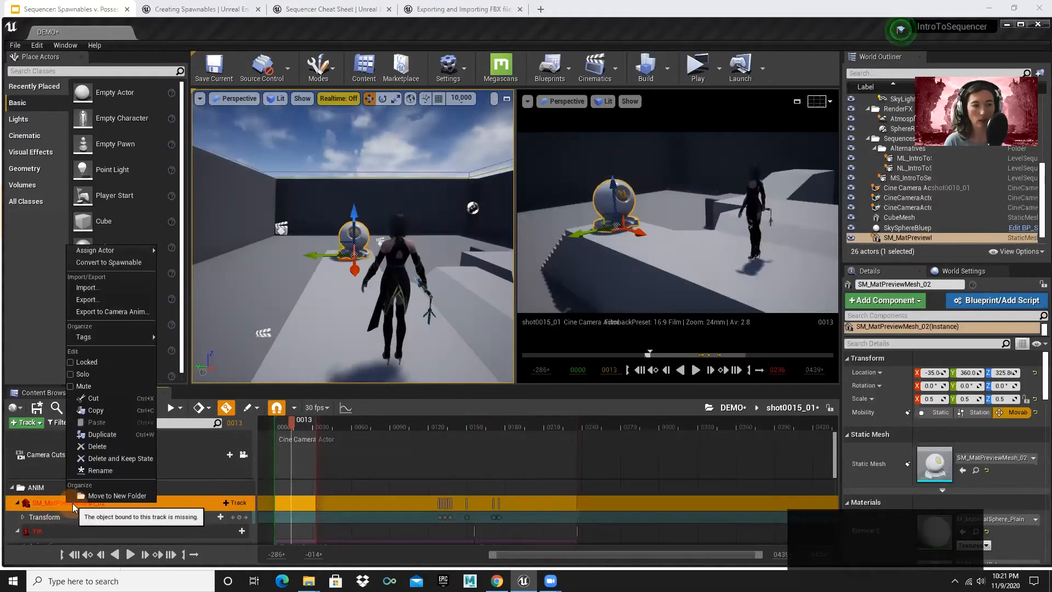
pyautogui.moveTo(137, 250)
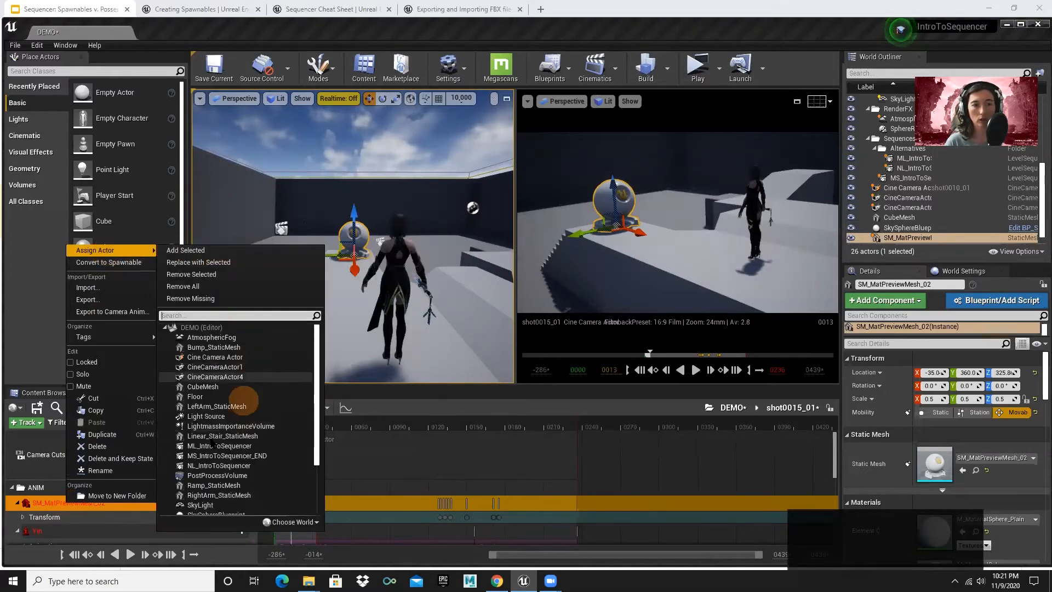
pyautogui.click(216, 251)
# Assign the Yin character actor from the level to the broken Yin track in shot0015_01
pyautogui.scroll(-5, 129, 492)
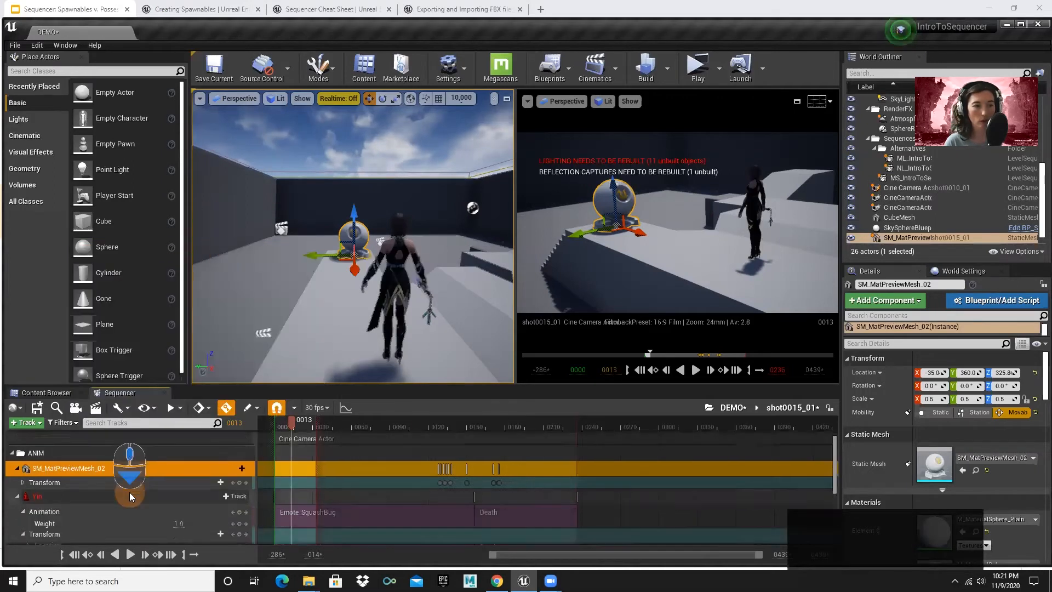
pyautogui.scroll(5, 133, 494)
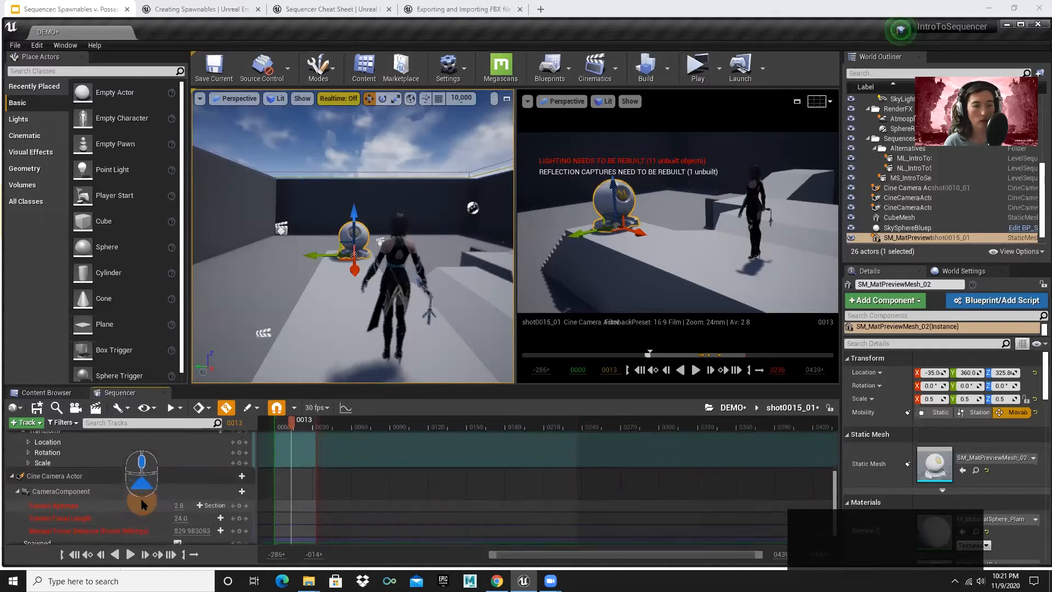
pyautogui.scroll(-3, 122, 498)
pyautogui.click(65, 482)
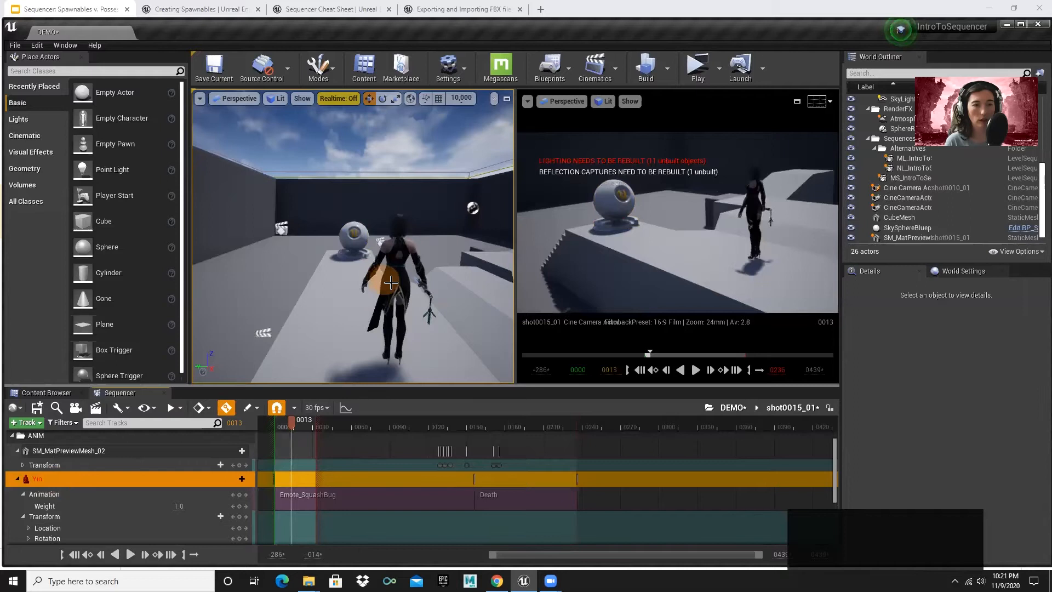
pyautogui.click(394, 274)
pyautogui.rightClick(394, 274)
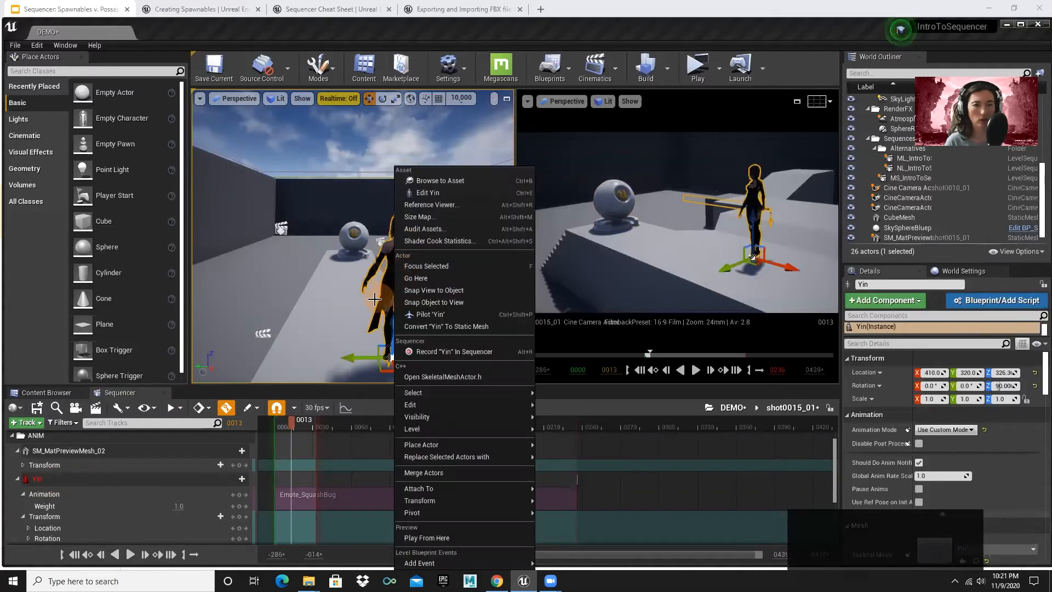
pyautogui.click(367, 289)
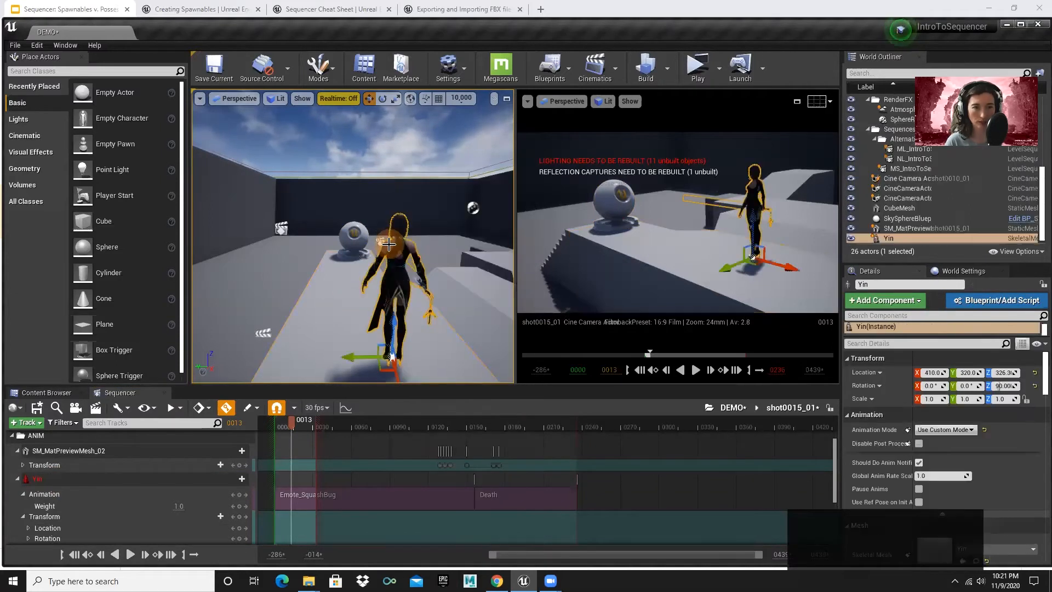
pyautogui.rightClick(92, 481)
pyautogui.moveTo(116, 227)
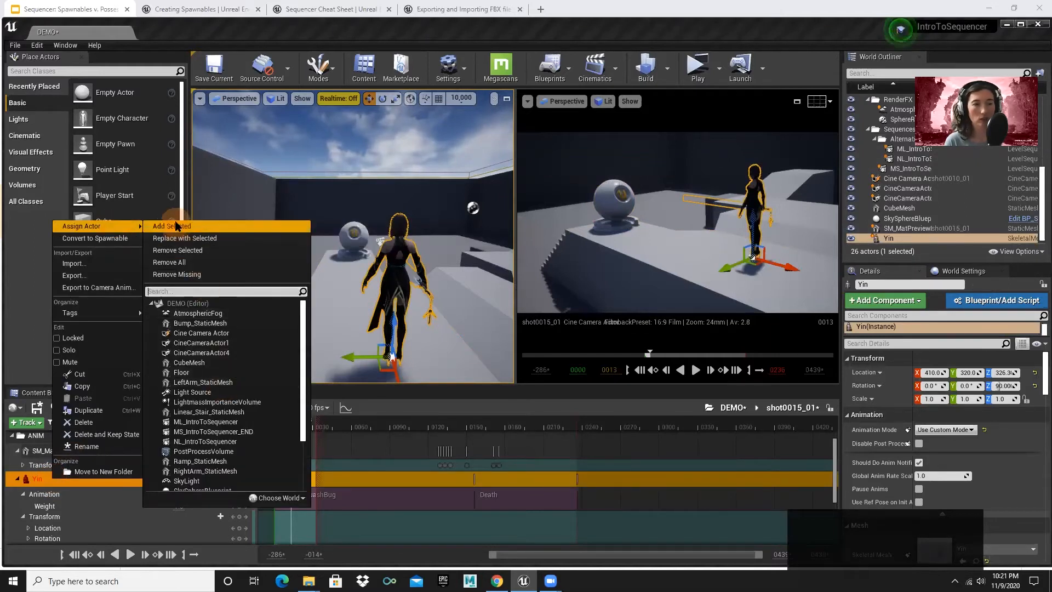
pyautogui.scroll(-3, 206, 375)
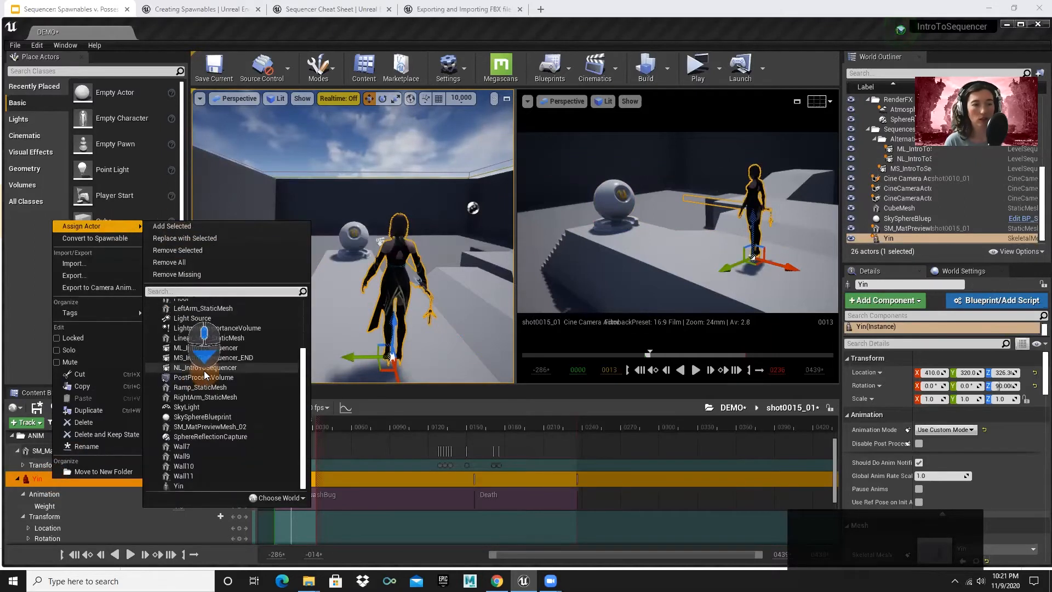
pyautogui.click(187, 487)
# Return to the DEMO master sequence, delete shot0010_01 and move shot0015_01 into its place on the main Shots track
pyautogui.scroll(-3, 120, 507)
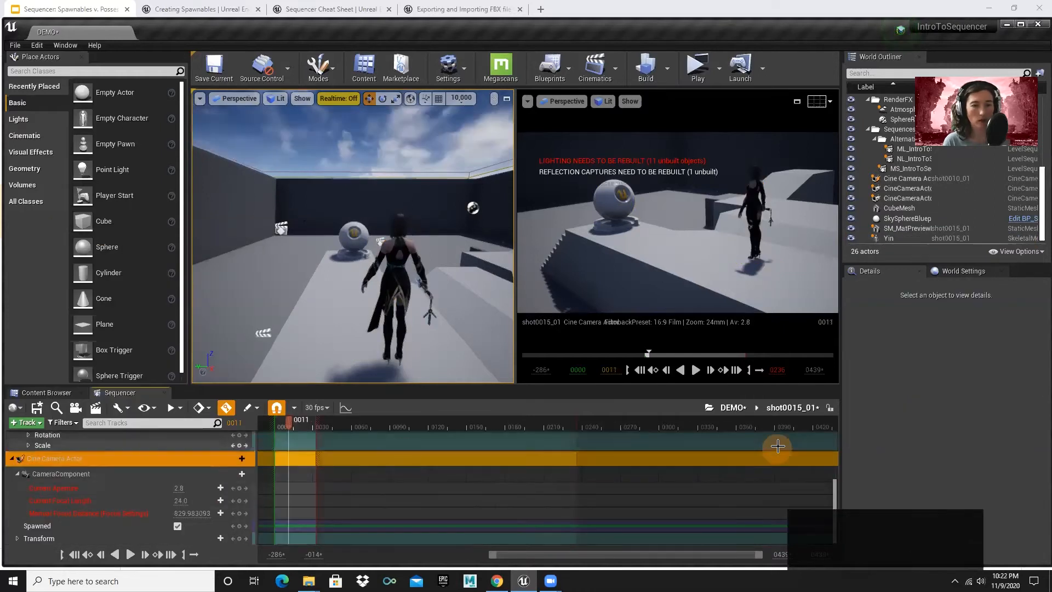
pyautogui.click(729, 411)
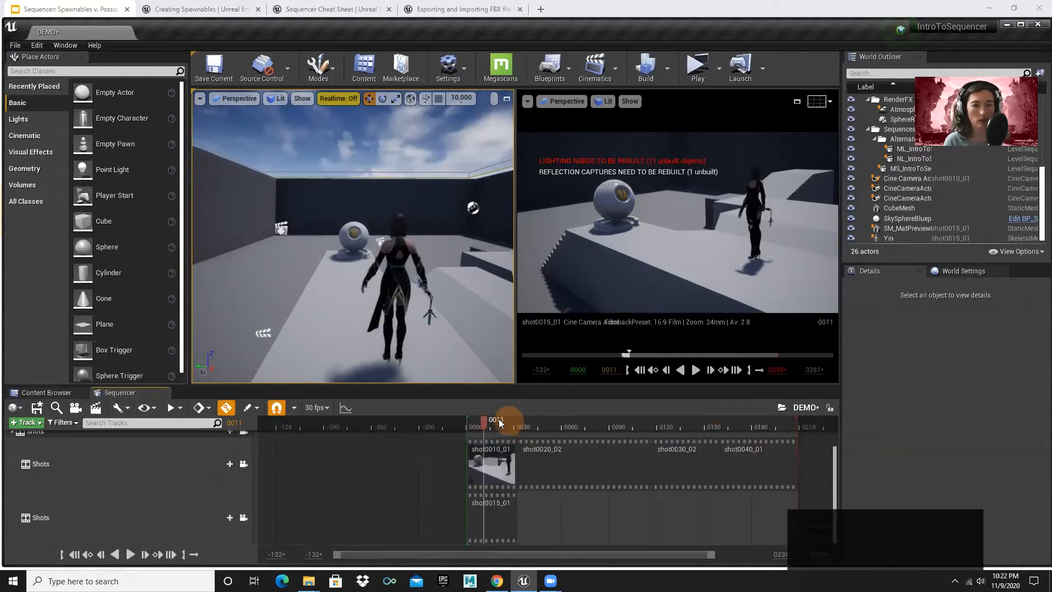
pyautogui.click(500, 473)
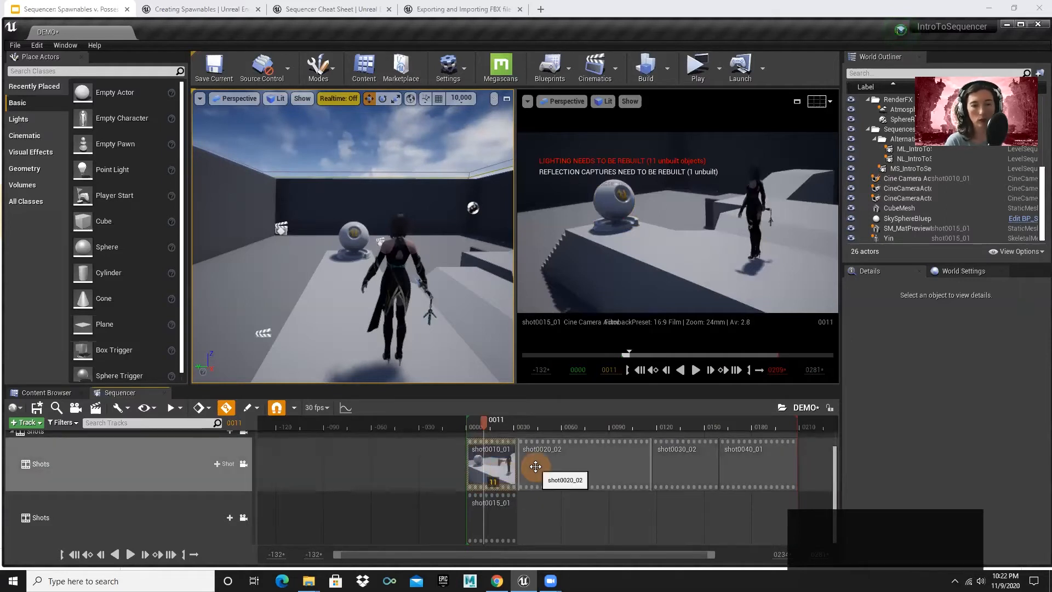
pyautogui.press('Delete')
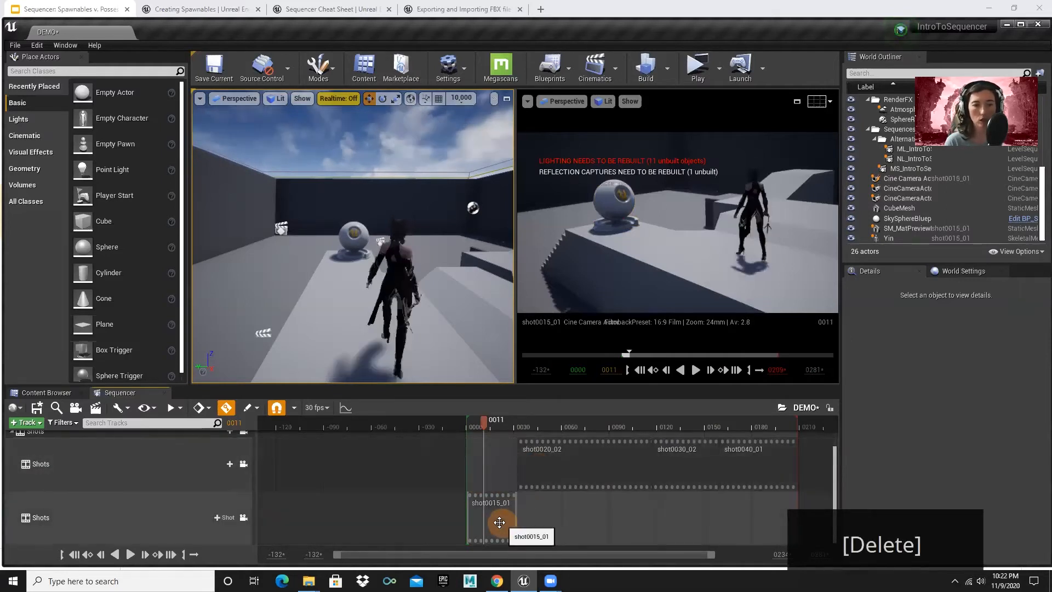
pyautogui.moveTo(500, 518); pyautogui.dragTo(498, 444)
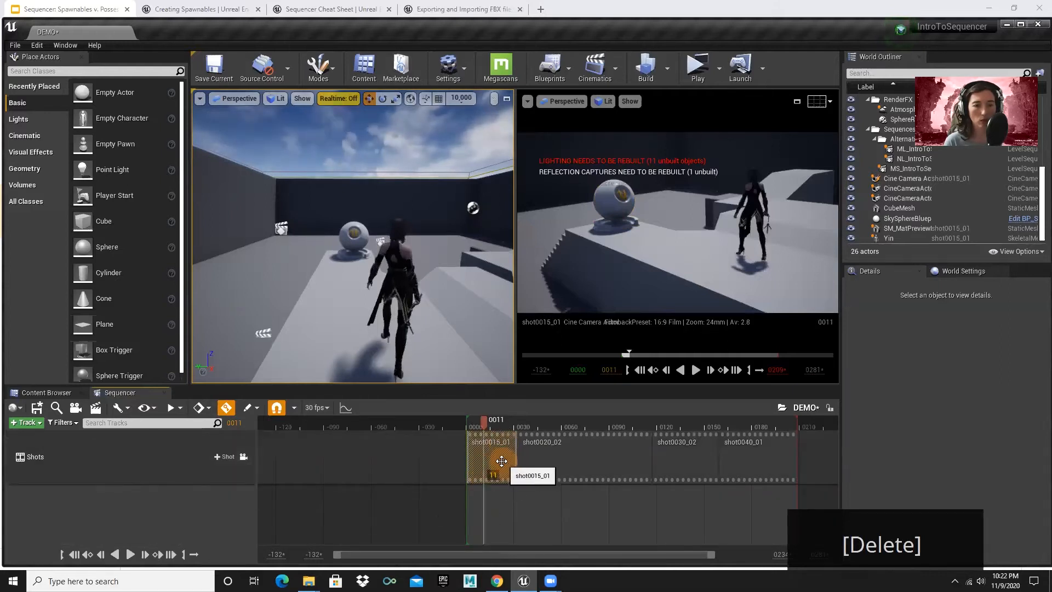
# Rename the shot0015_01 sequence asset in the DEMO/shots/shot0010 folder to shot0015_01SP
pyautogui.doubleClick(501, 442)
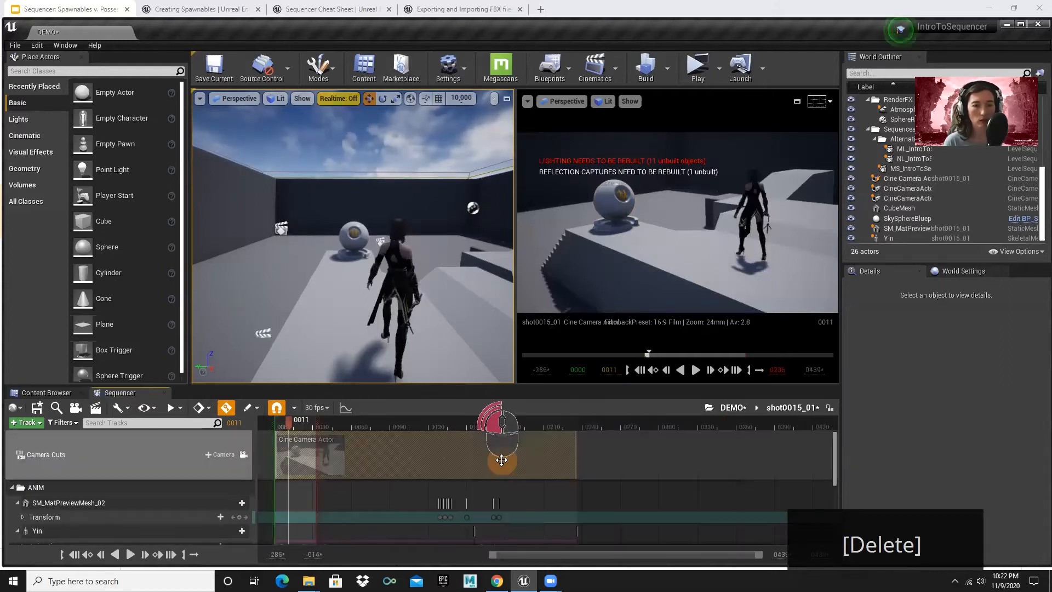
pyautogui.click(46, 392)
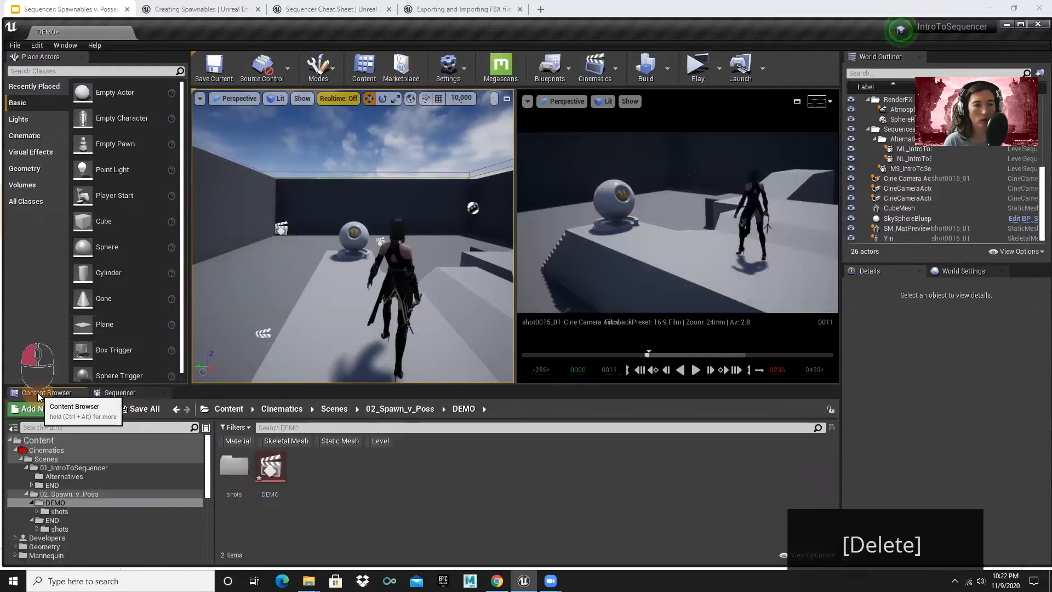
pyautogui.doubleClick(241, 465)
pyautogui.doubleClick(247, 472)
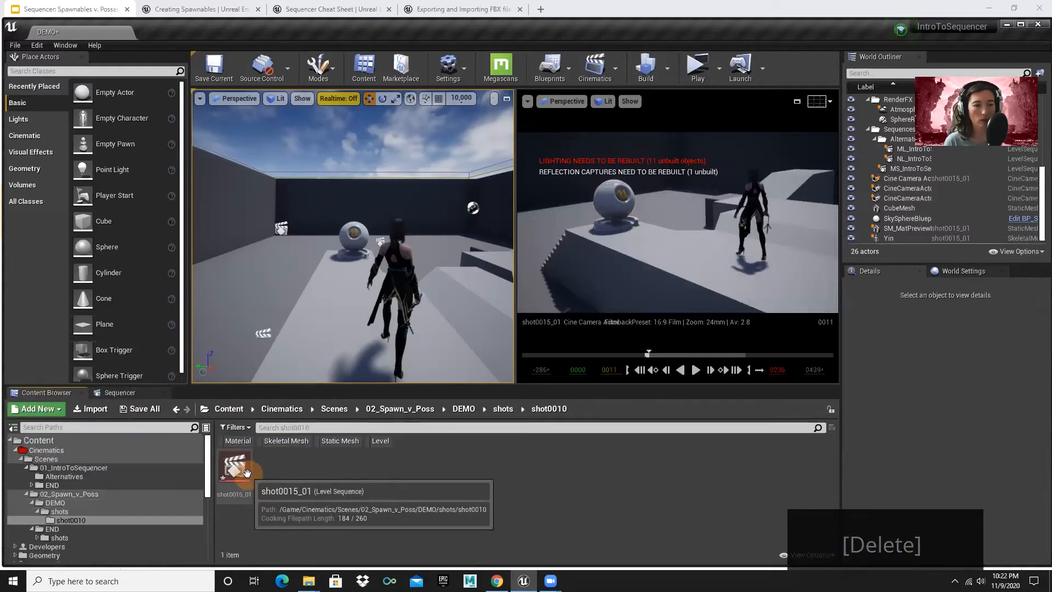
pyautogui.click(244, 477)
pyautogui.press('F2')
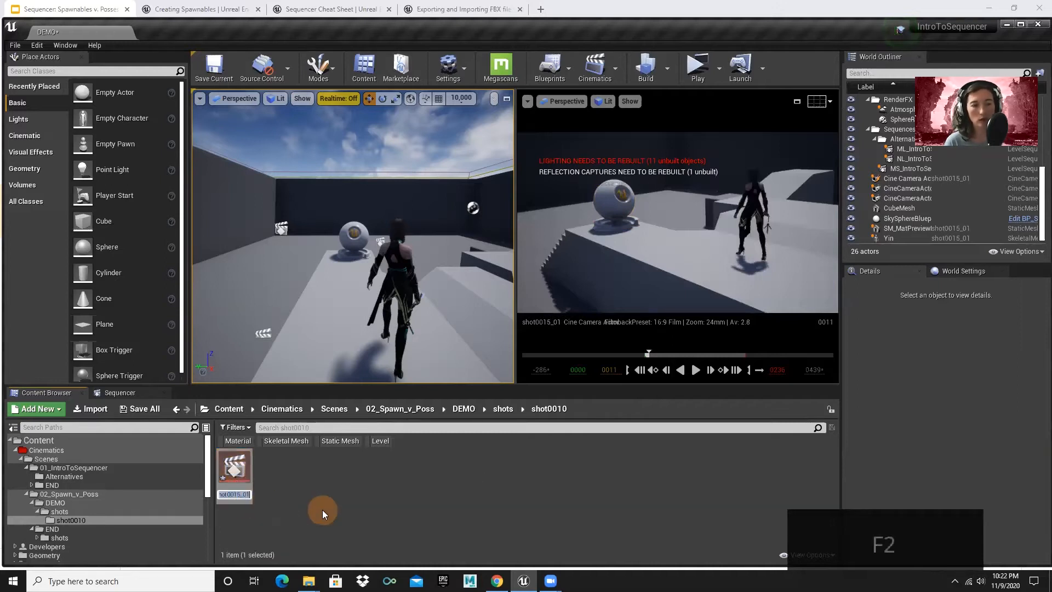
pyautogui.press('Right')
pyautogui.write('SP')
pyautogui.press('Return')
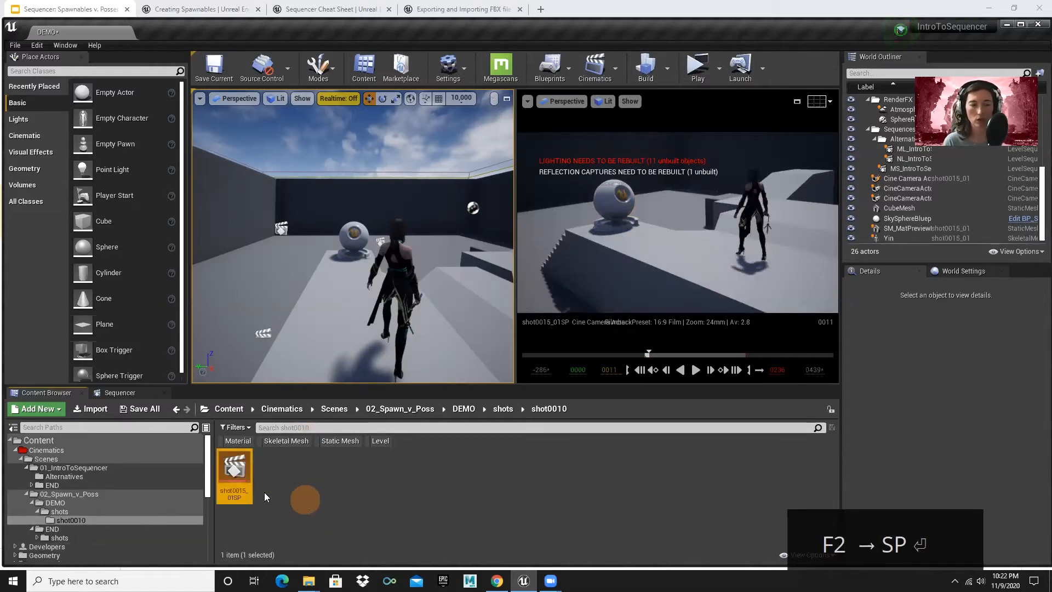
pyautogui.click(69, 511)
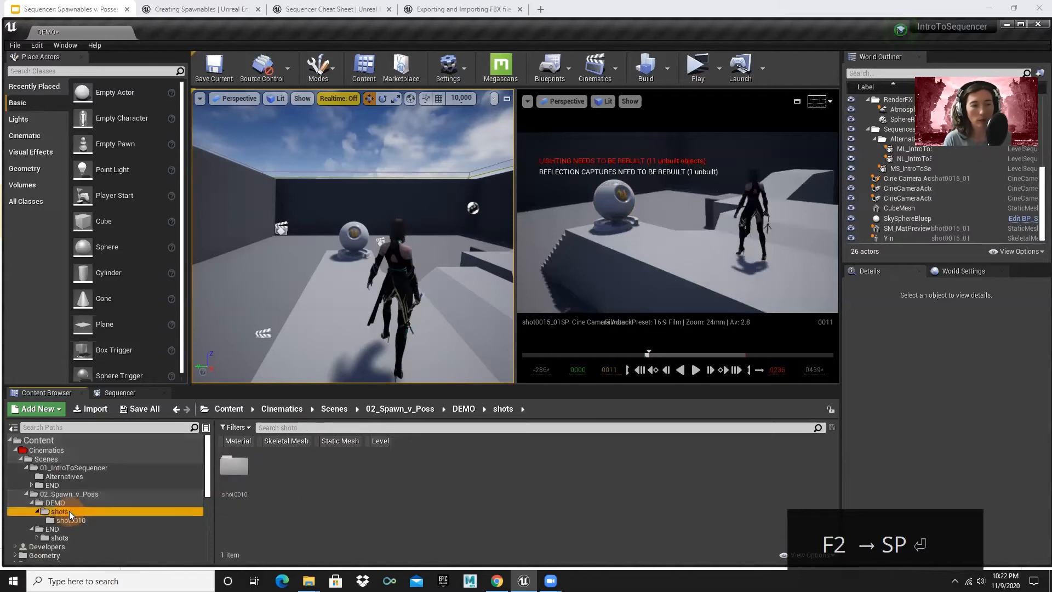
# Scrub the DEMO master sequence to frame 47, inspect the actor tracks inside shot0020_02 and return to the master
pyautogui.click(130, 398)
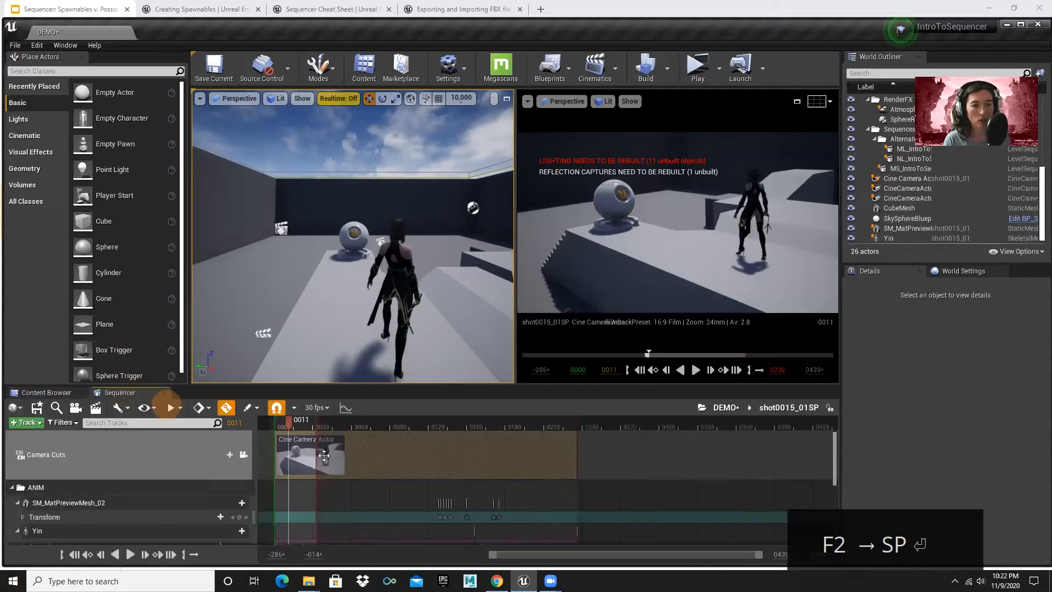
pyautogui.click(704, 411)
pyautogui.moveTo(484, 425)
pyautogui.mouseDown()
pyautogui.moveTo(456, 423)
pyautogui.moveTo(544, 424)
pyautogui.moveTo(496, 423)
pyautogui.mouseUp()
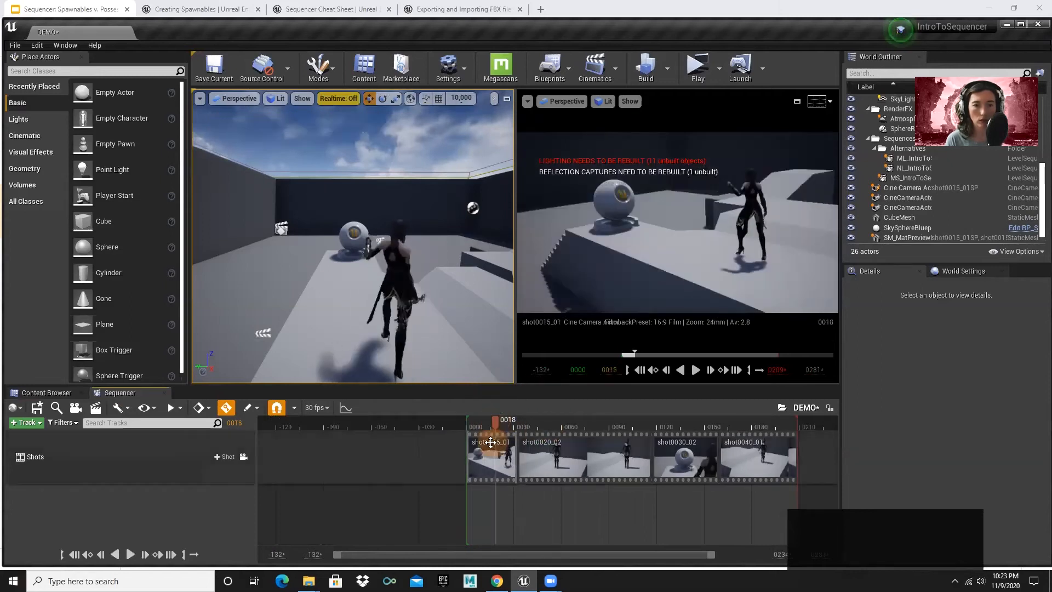
pyautogui.click(544, 452)
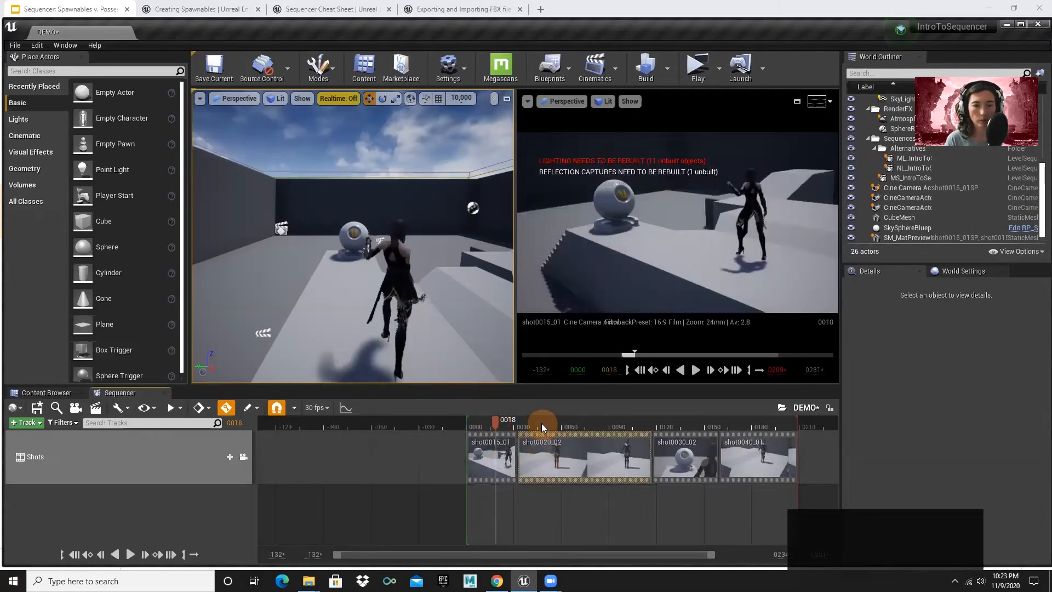
pyautogui.click(558, 423)
pyautogui.doubleClick(548, 461)
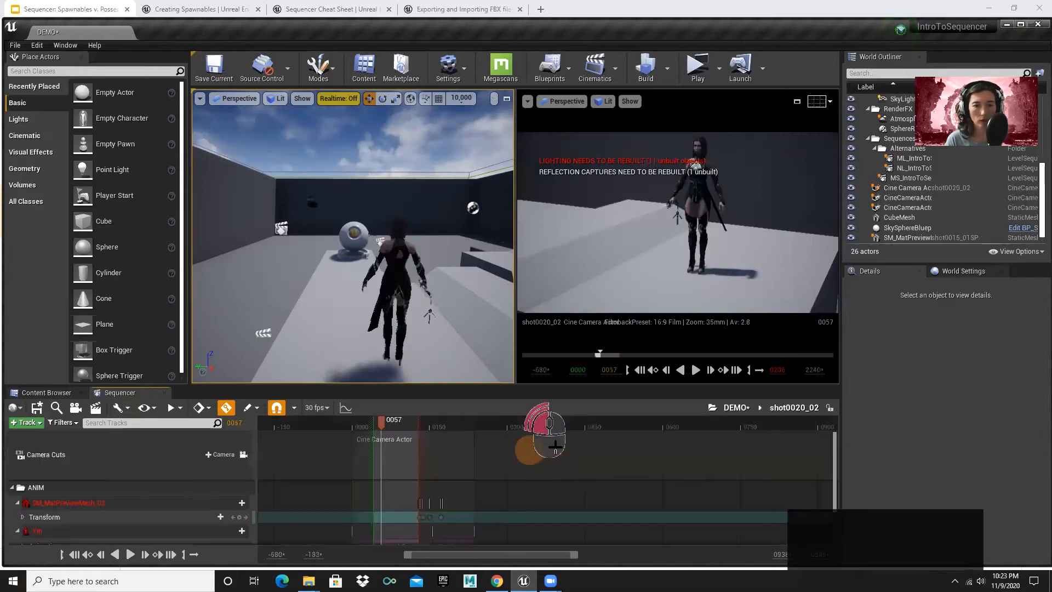
pyautogui.click(736, 411)
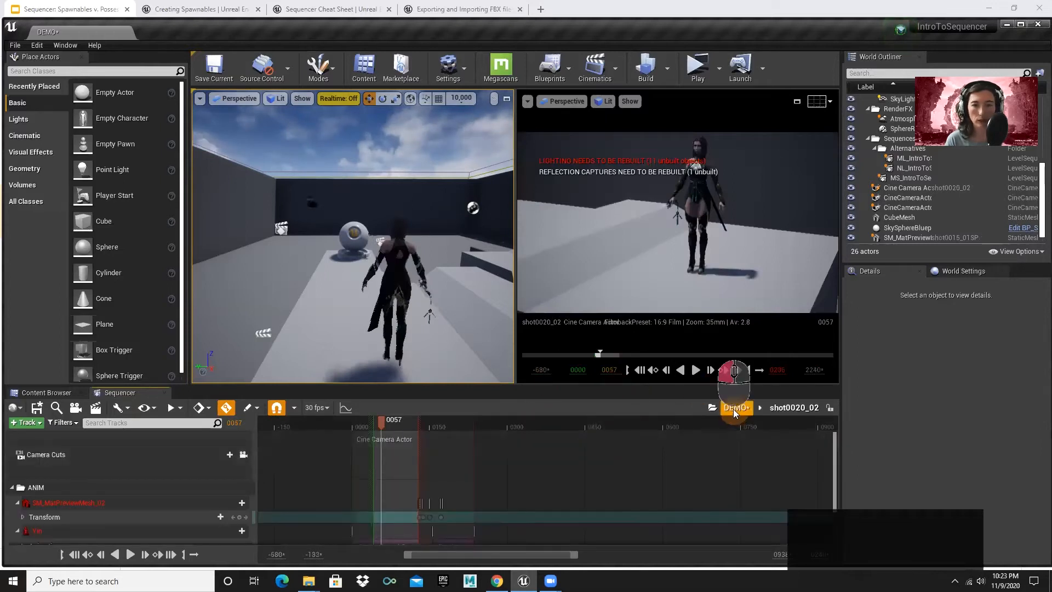
# Start duplicating shot0020_02 and choose 02_Spawn_v_Poss/DEMO/shots as the destination folder
pyautogui.click(563, 460)
pyautogui.rightClick(563, 460)
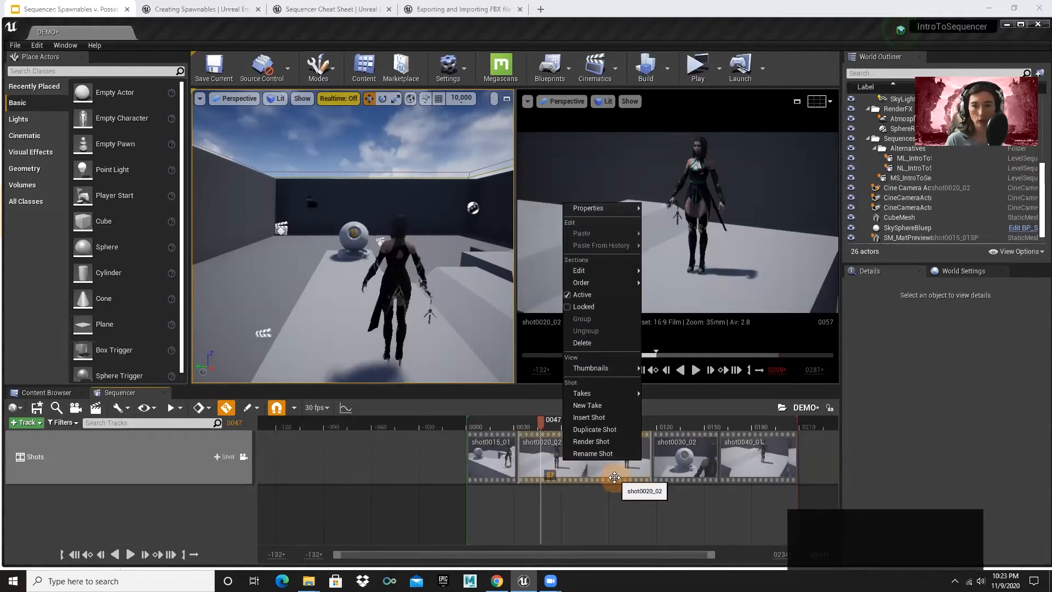
pyautogui.click(619, 431)
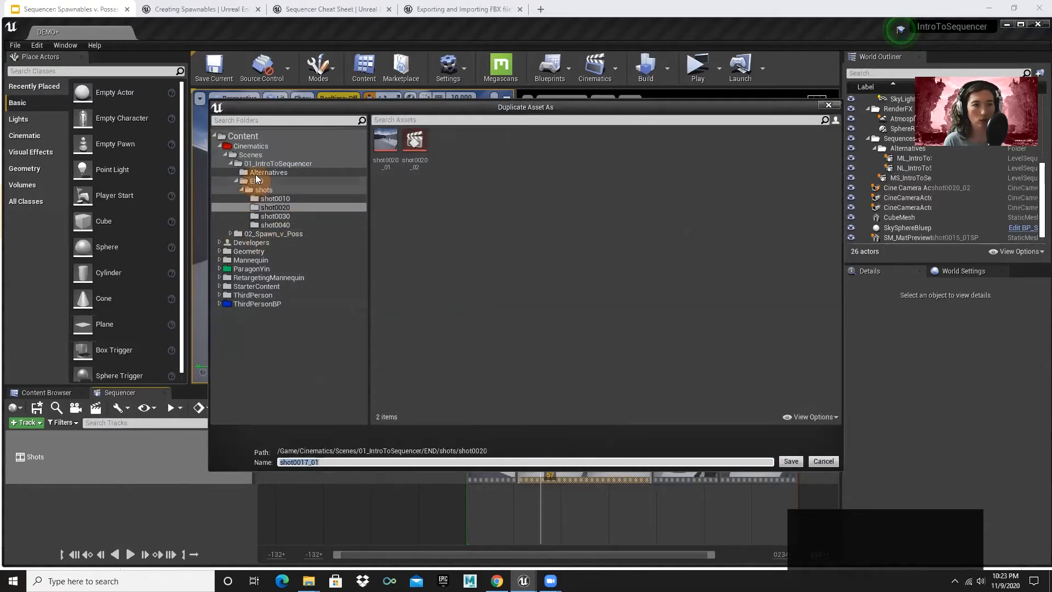
pyautogui.click(230, 235)
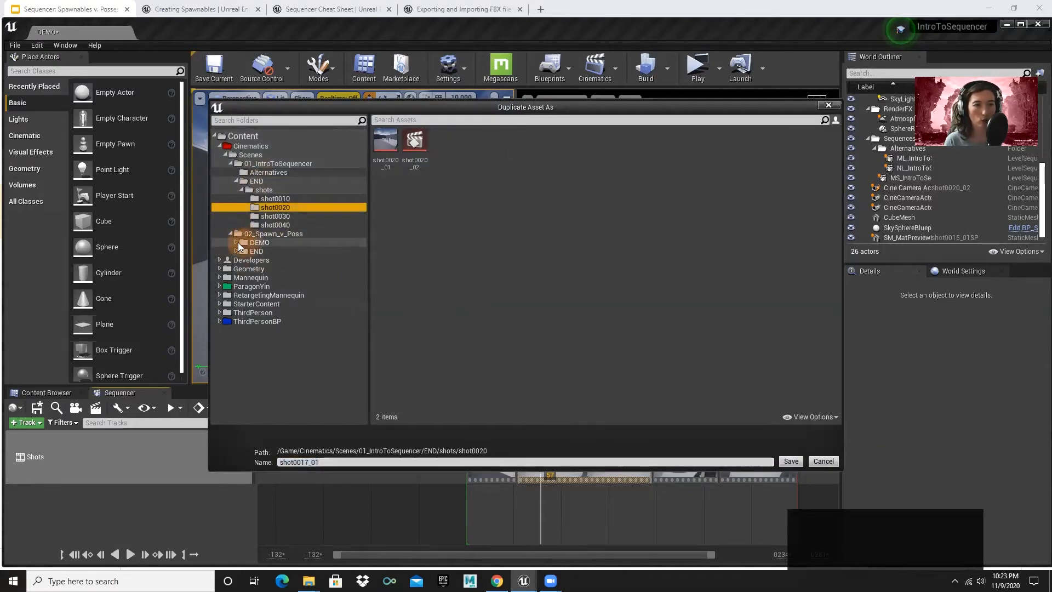
pyautogui.click(236, 242)
pyautogui.click(263, 251)
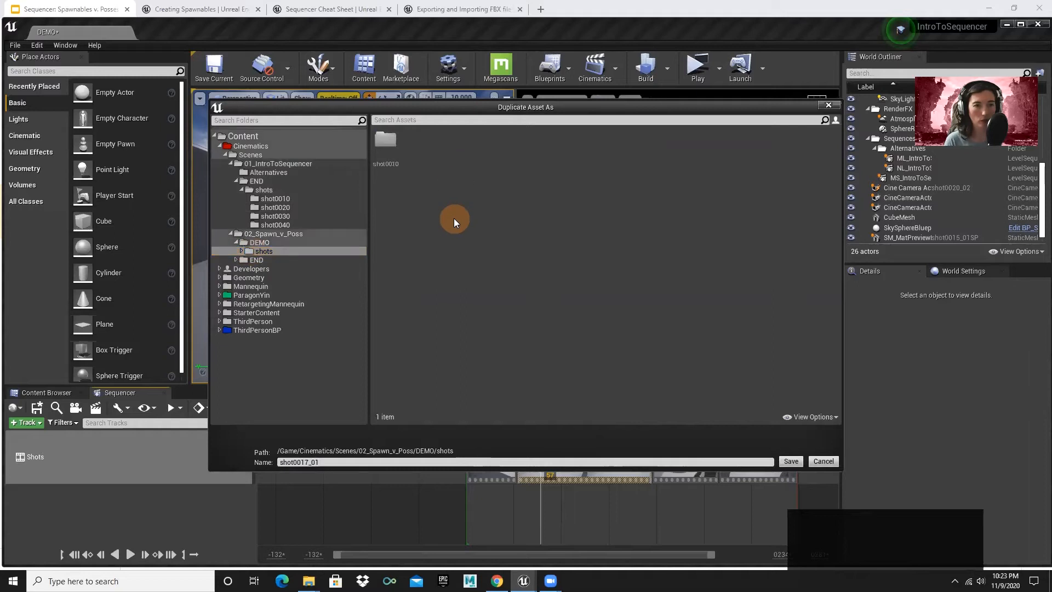
# Create a new folder named shot0020 inside DEMO/shots for the duplicated shot
pyautogui.rightClick(455, 191)
pyautogui.click(494, 205)
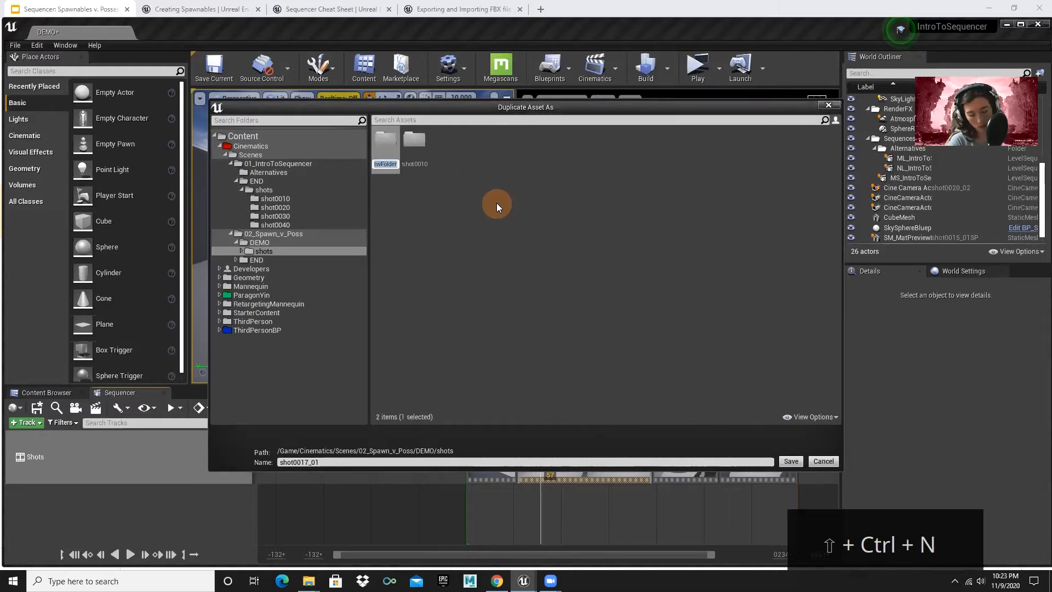
pyautogui.write('sot0')
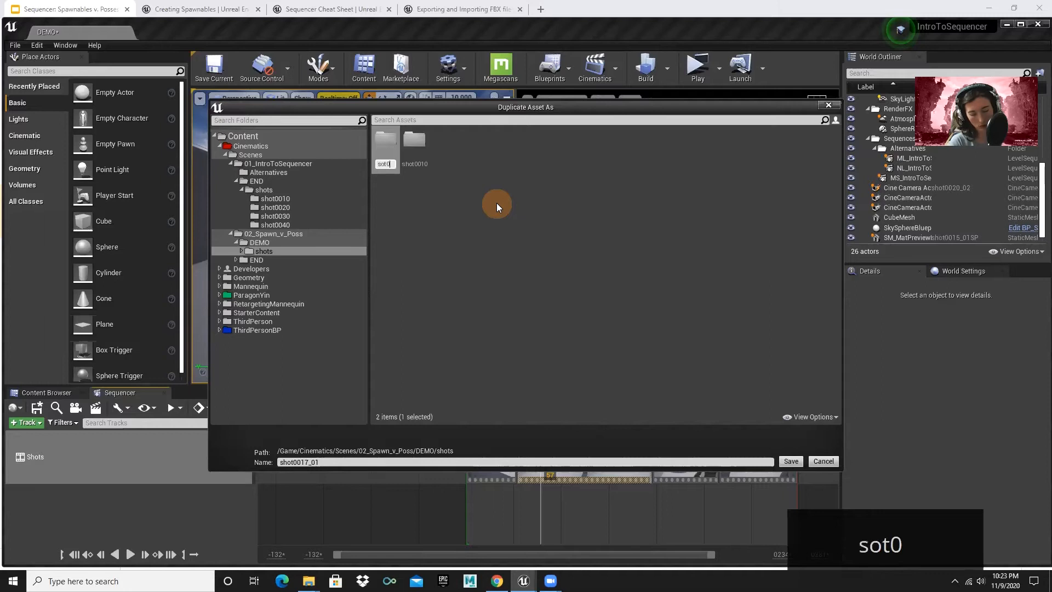
pyautogui.write('02')
pyautogui.press('Return')
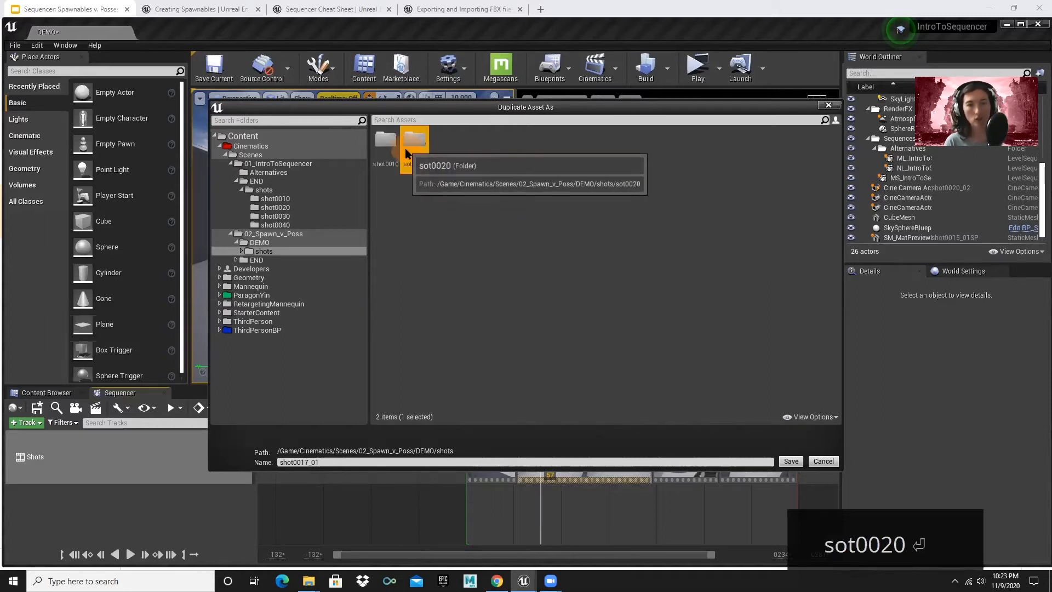
pyautogui.press('F2')
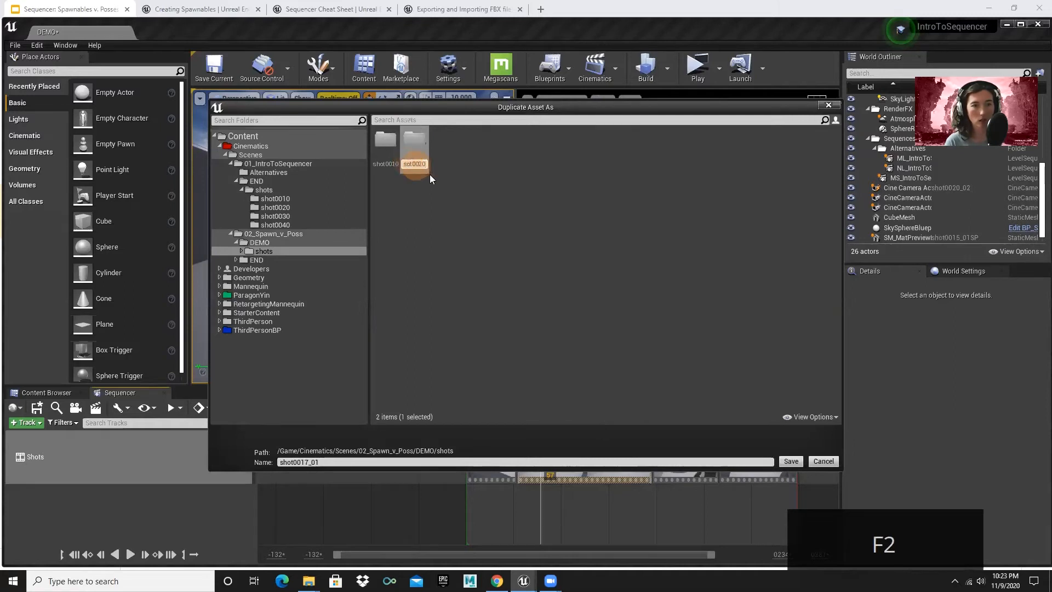
pyautogui.write('h')
pyautogui.press('Tab')
pyautogui.click(446, 184)
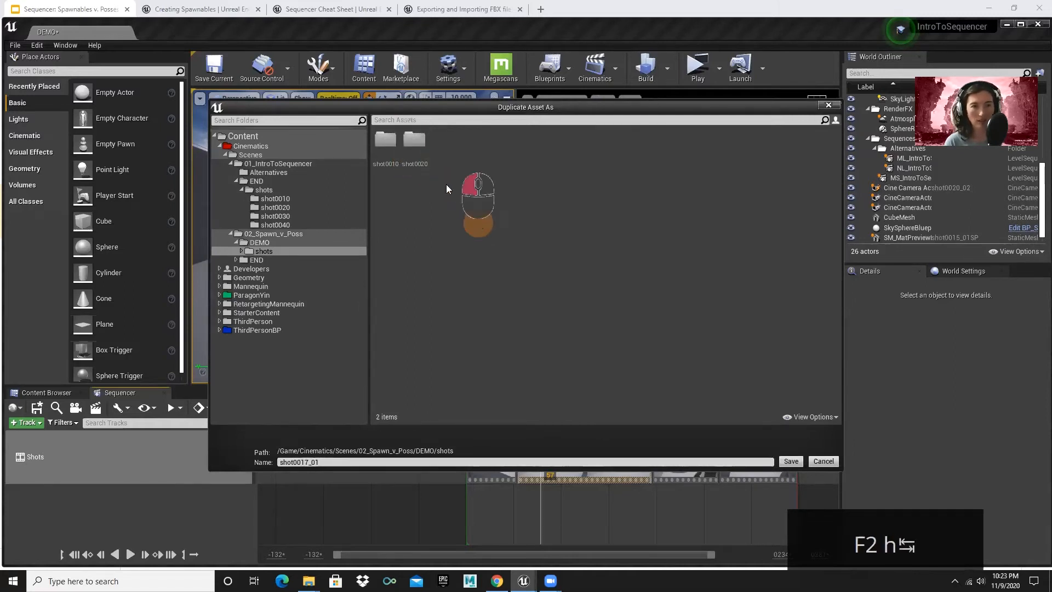
# Save the duplicated shot as shot0025_01SP in the DEMO/shots/shot0020 folder
pyautogui.doubleClick(406, 145)
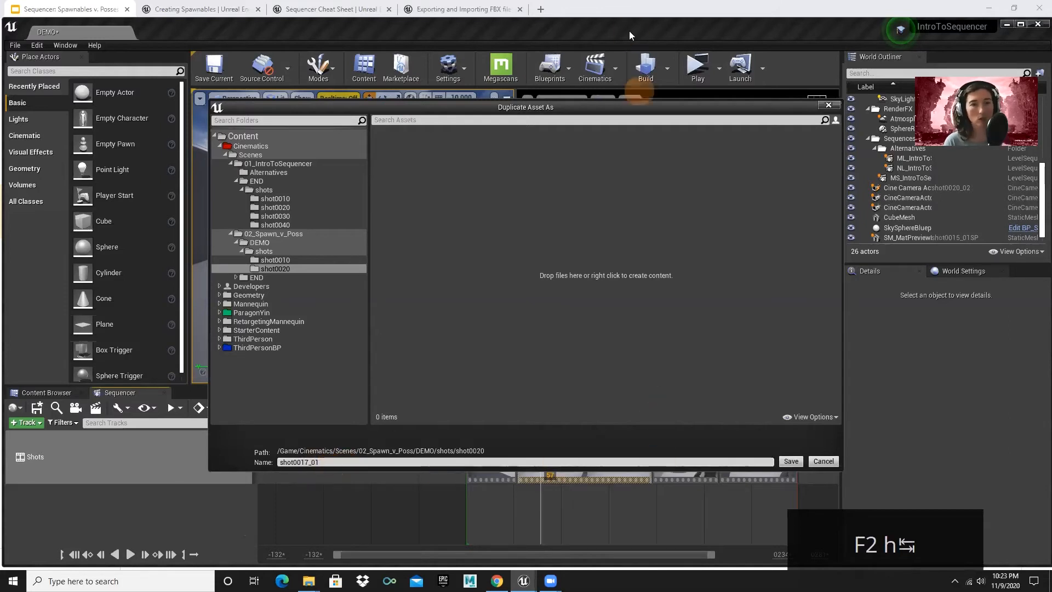
pyautogui.click(308, 465)
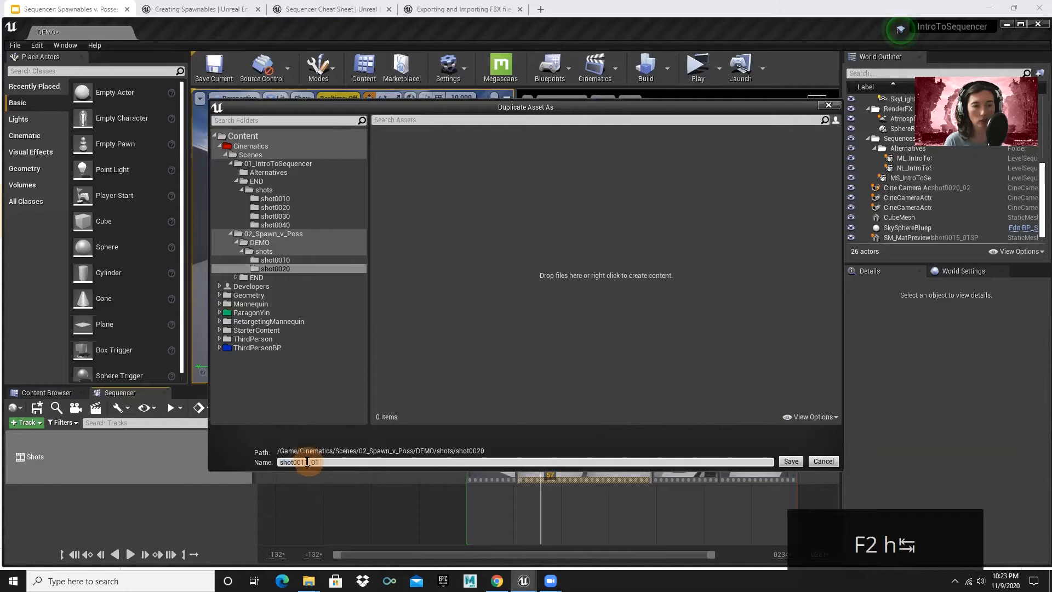
pyautogui.press('BackSpace')
pyautogui.write('25')
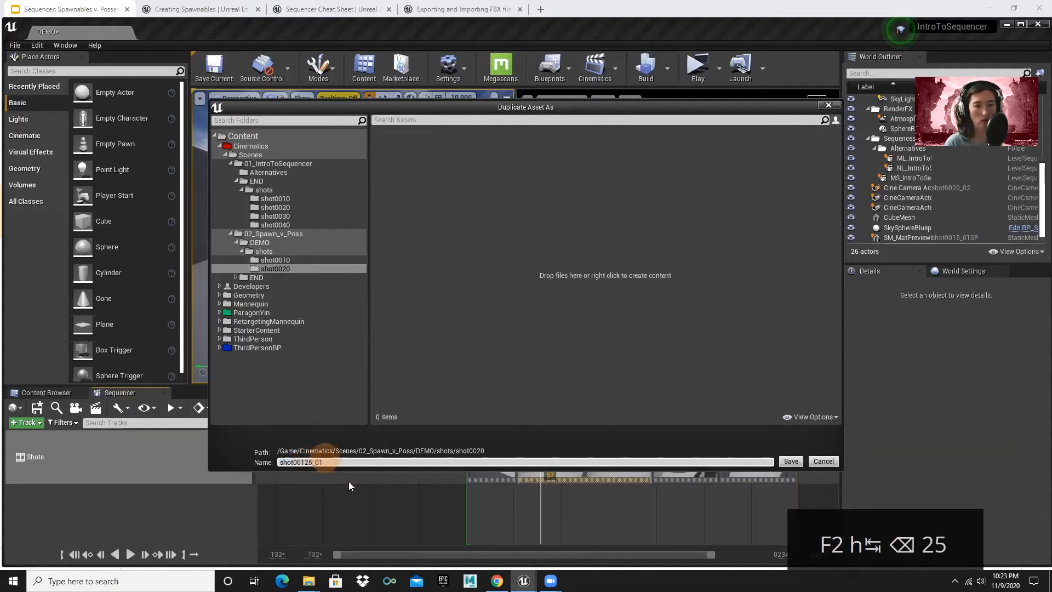
pyautogui.press('Left')
pyautogui.press('Left')
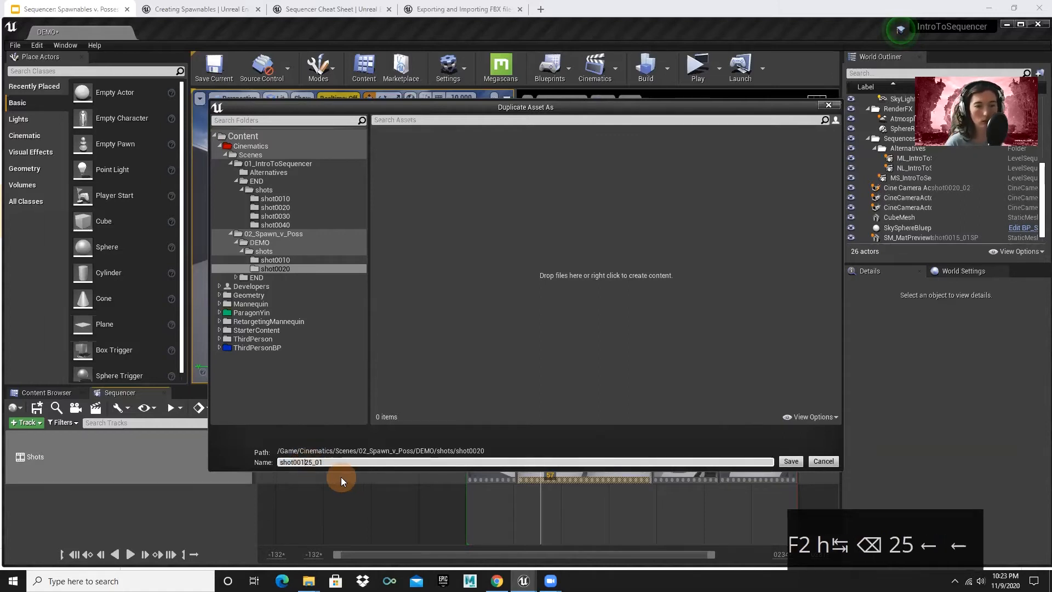
pyautogui.press('BackSpace')
pyautogui.click(336, 462)
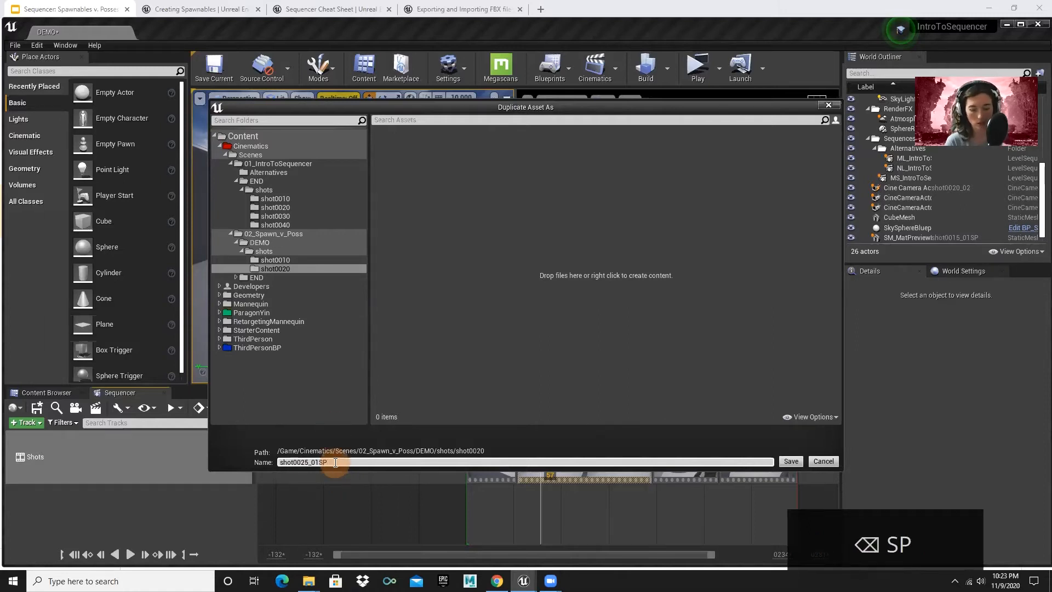
pyautogui.write('SP')
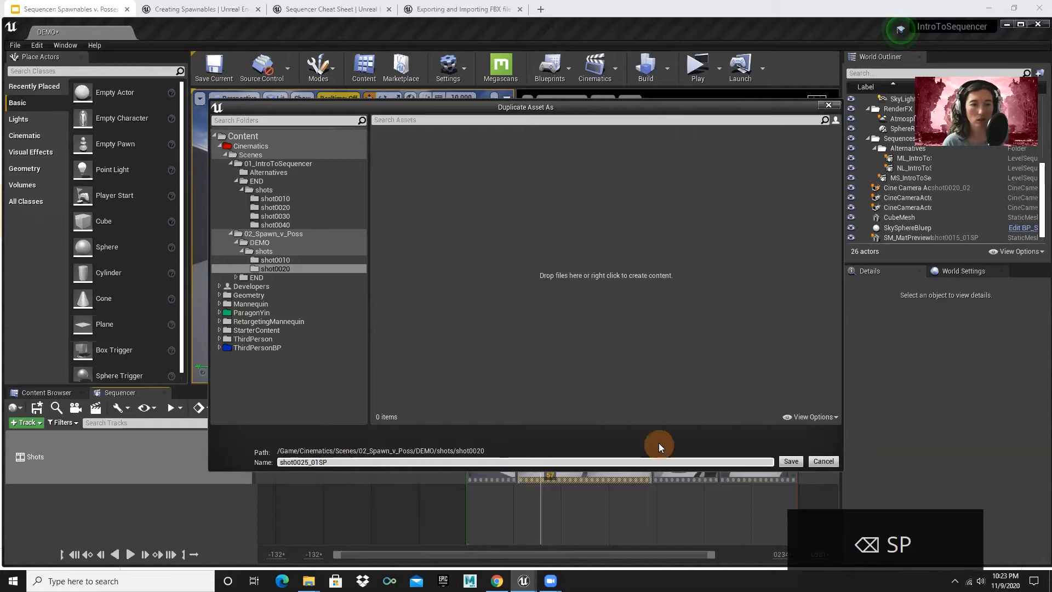
pyautogui.click(791, 461)
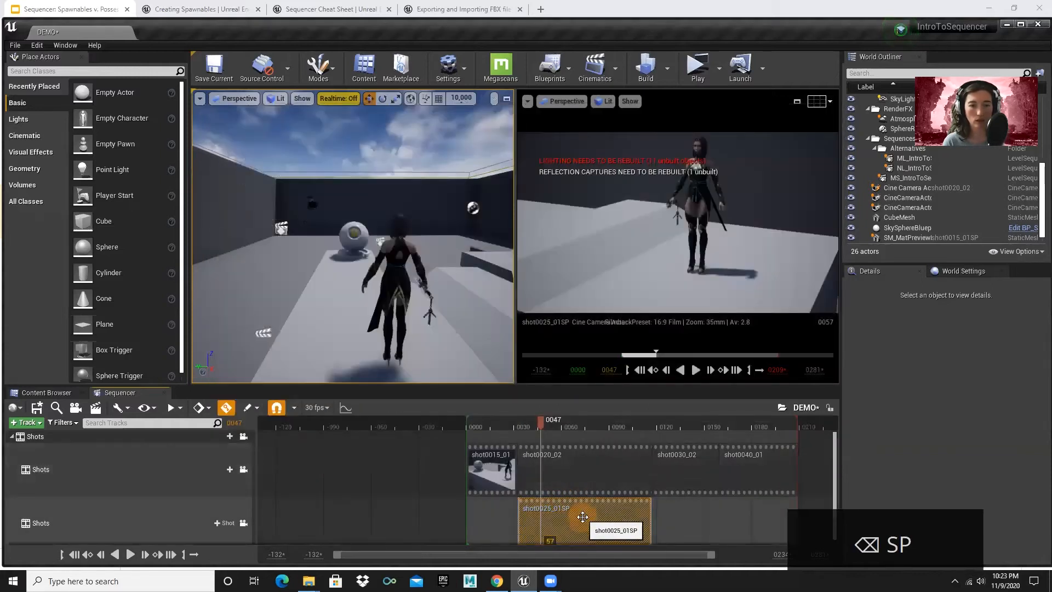
# Delete shot0020_02 from the master sequence and move shot0025_01SP into its place on the main Shots track
pyautogui.scroll(-1, 568, 512)
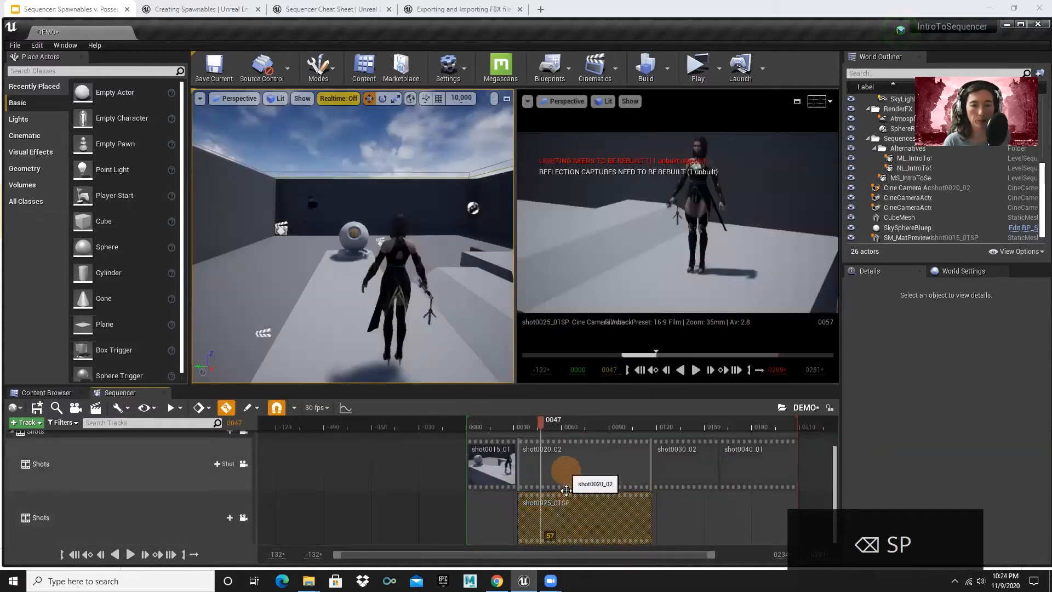
pyautogui.click(573, 470)
pyautogui.press('Delete')
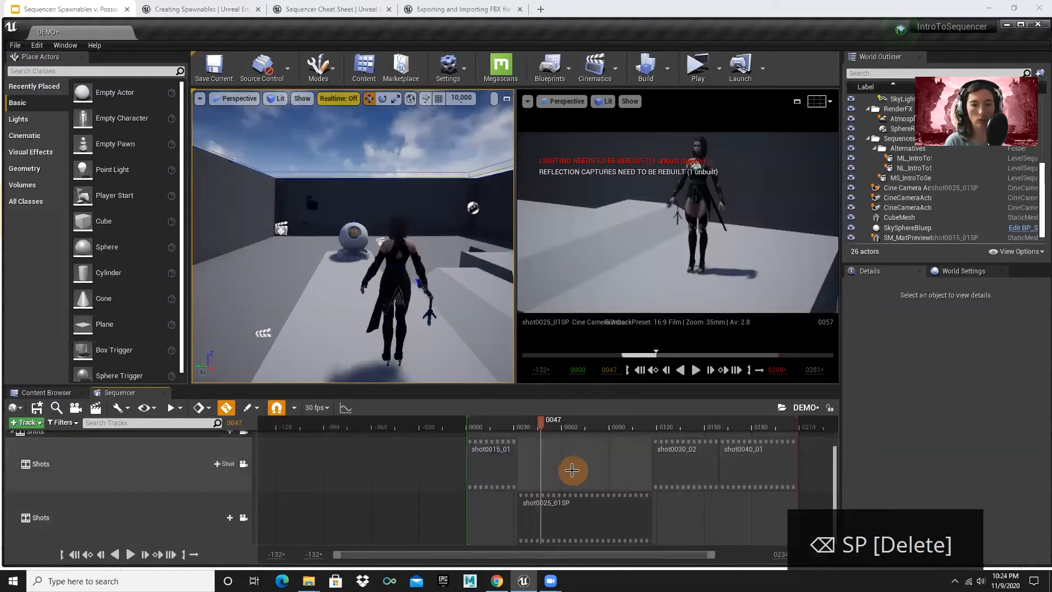
pyautogui.moveTo(575, 502); pyautogui.dragTo(573, 463)
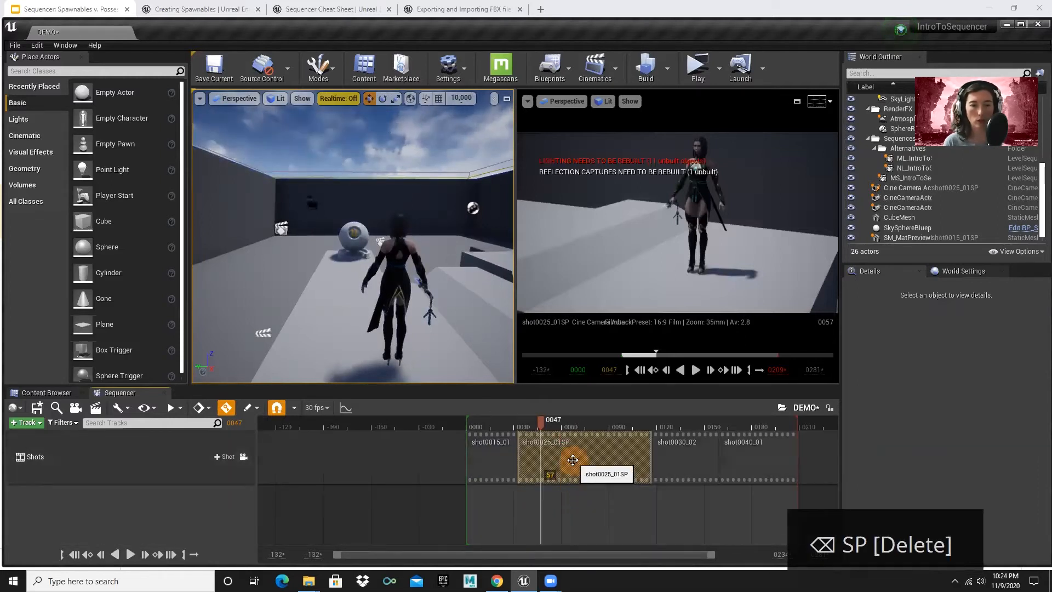
# Open shot0025_01SP and assign the preview sphere in the level to the broken SM_MatPreviewMesh_02 track
pyautogui.doubleClick(572, 460)
pyautogui.click(353, 235)
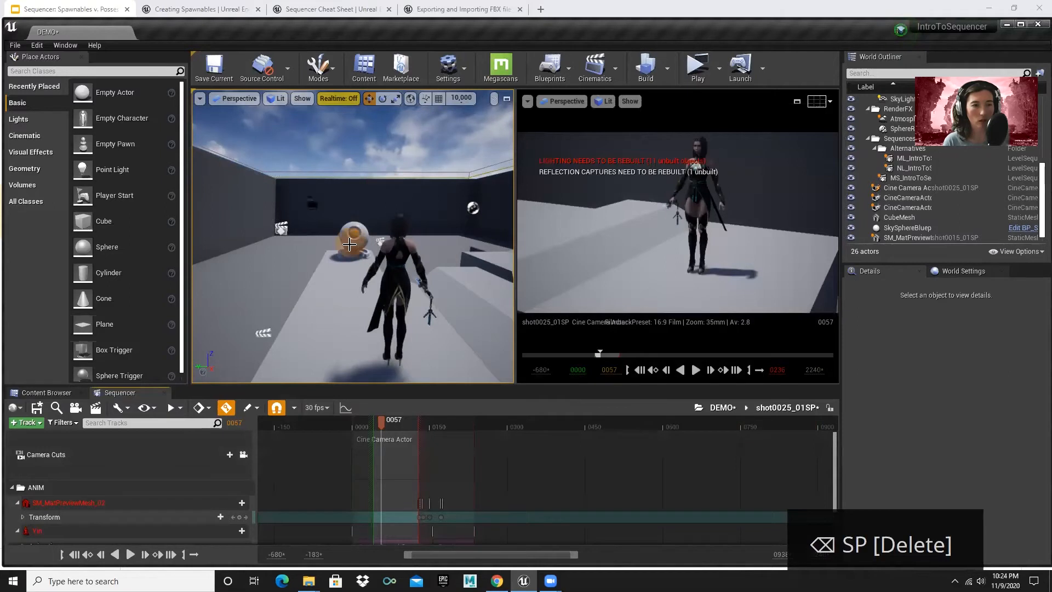
pyautogui.moveTo(73, 508)
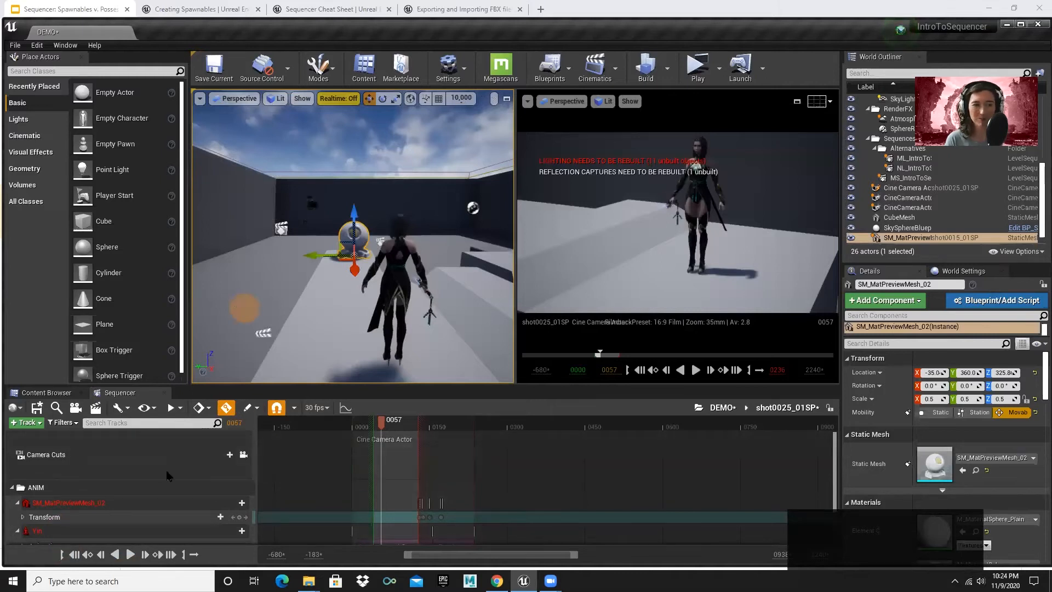
pyautogui.rightClick(54, 509)
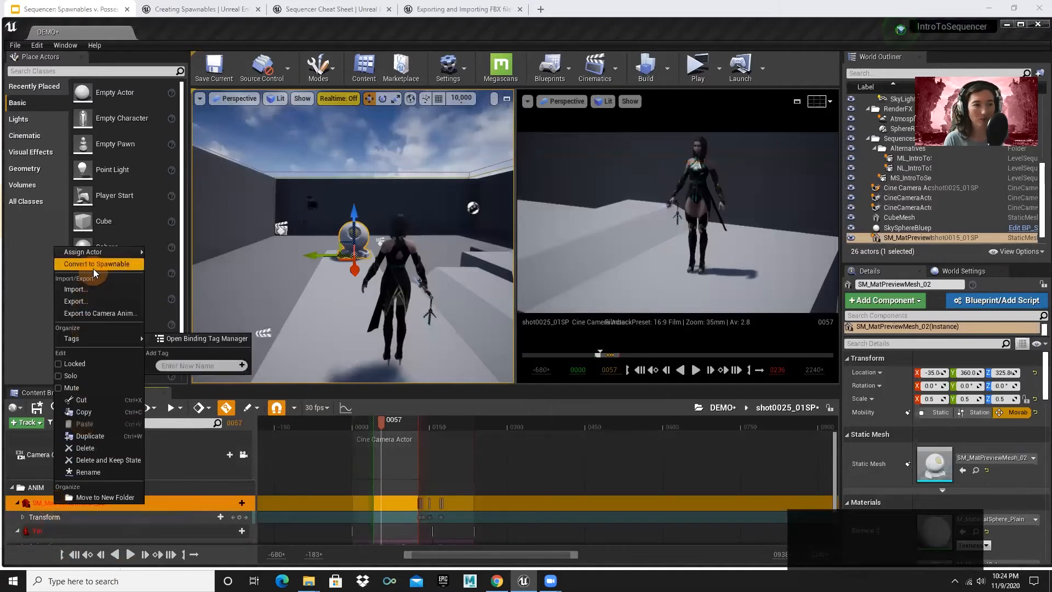
pyautogui.moveTo(124, 252)
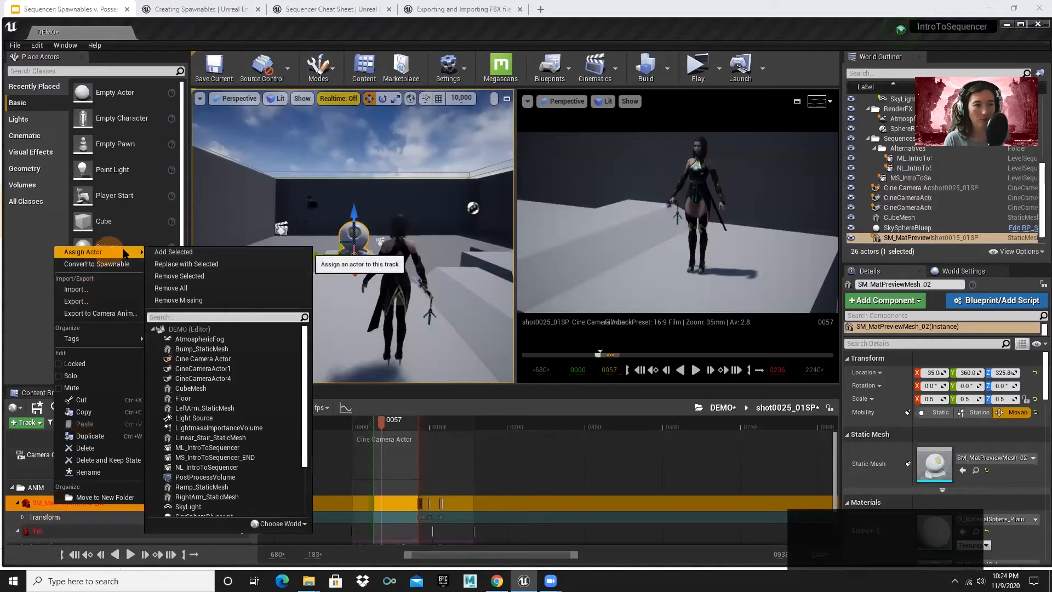
pyautogui.click(181, 252)
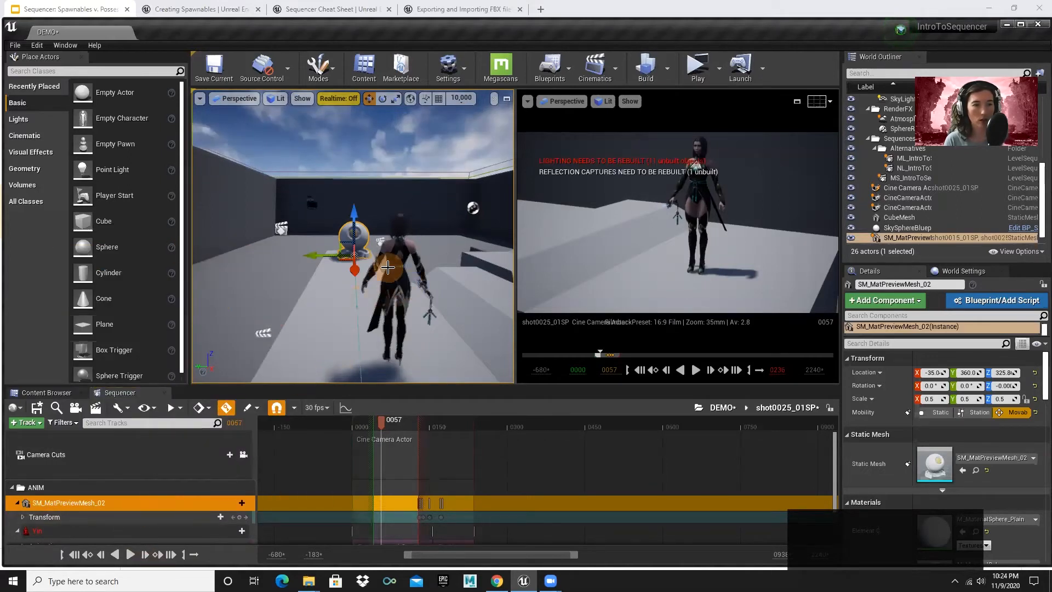
# Assign the Yin character in the level to the broken Yin track in shot0025_01SP
pyautogui.click(388, 267)
pyautogui.rightClick(75, 536)
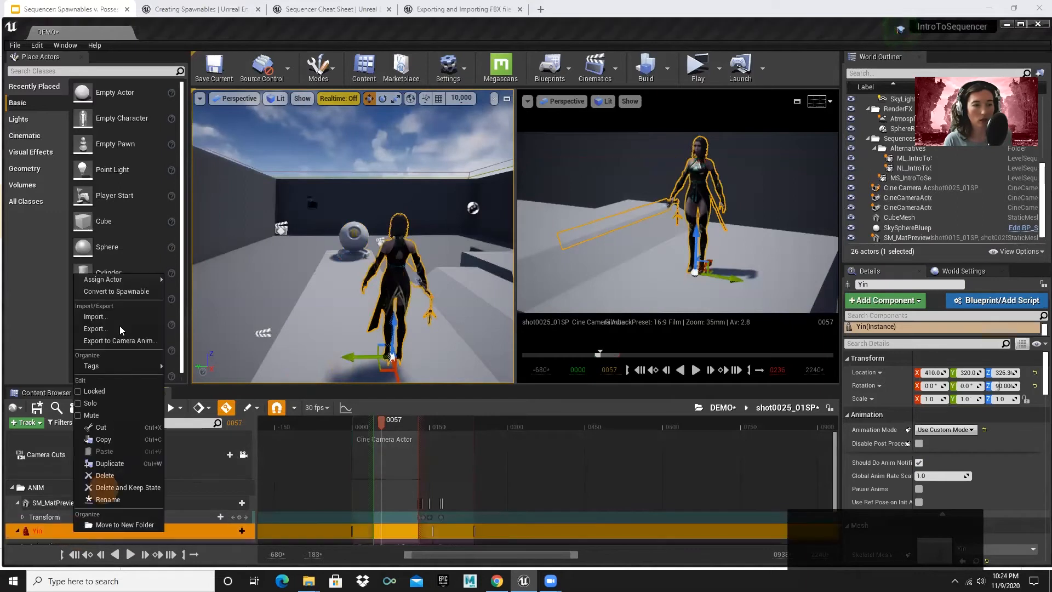
pyautogui.moveTo(123, 283)
pyautogui.click(205, 283)
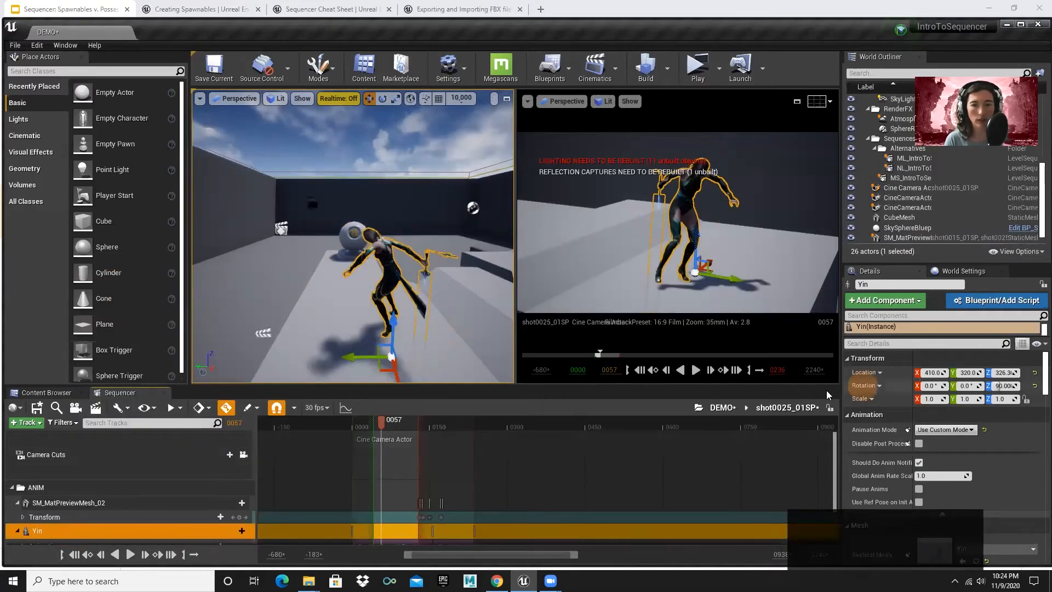
# Return to the DEMO master sequence and delete shot0030_02 and shot0040_01 from the Shots track
pyautogui.click(723, 407)
pyautogui.moveTo(653, 427); pyautogui.dragTo(686, 427)
pyautogui.moveTo(791, 441); pyautogui.dragTo(571, 427)
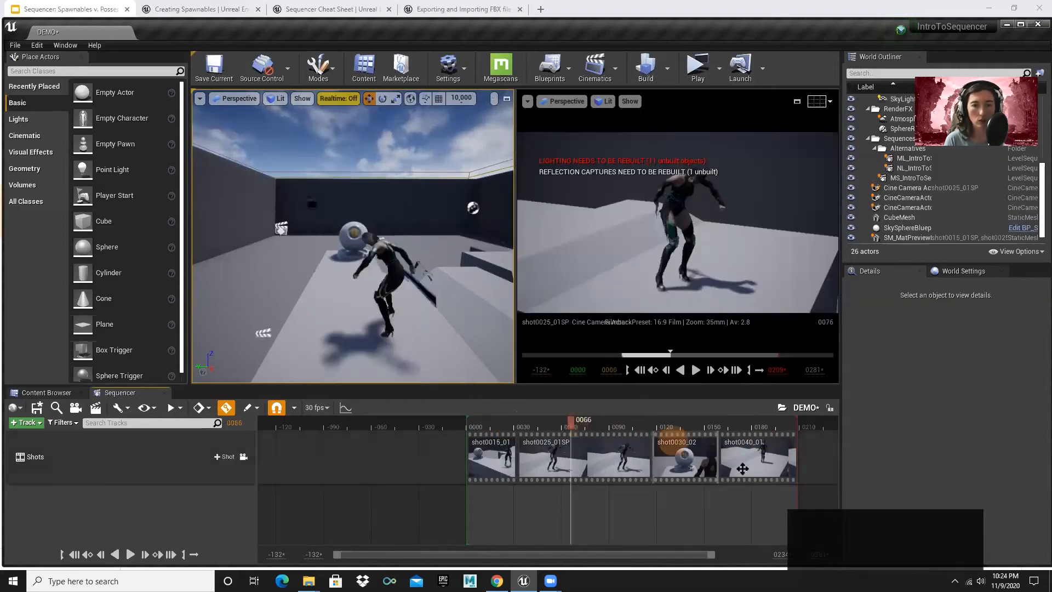
pyautogui.click(709, 427)
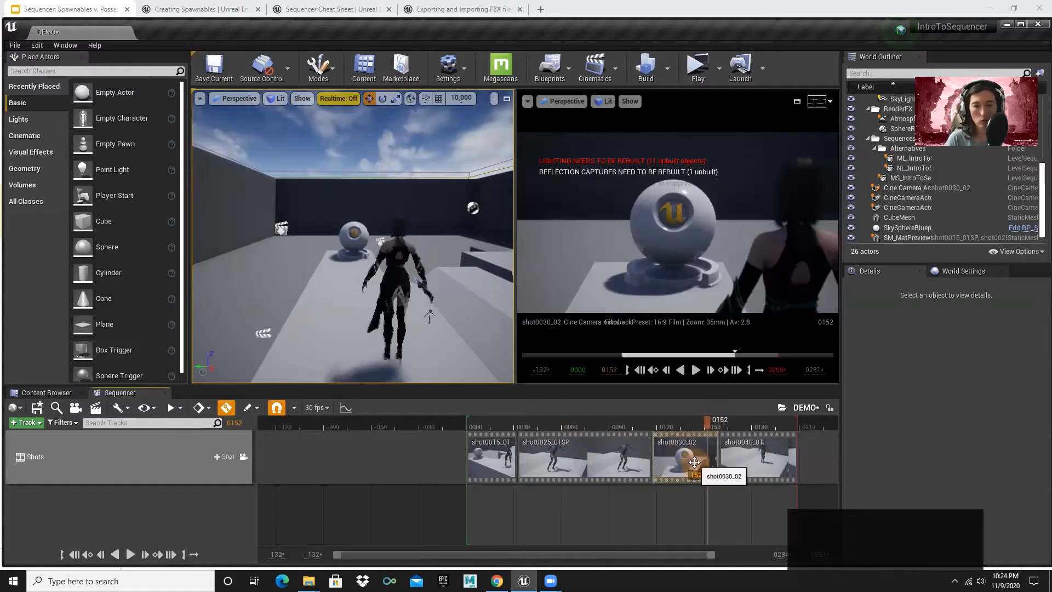
pyautogui.press('Delete')
pyautogui.click(740, 461)
pyautogui.press('Delete')
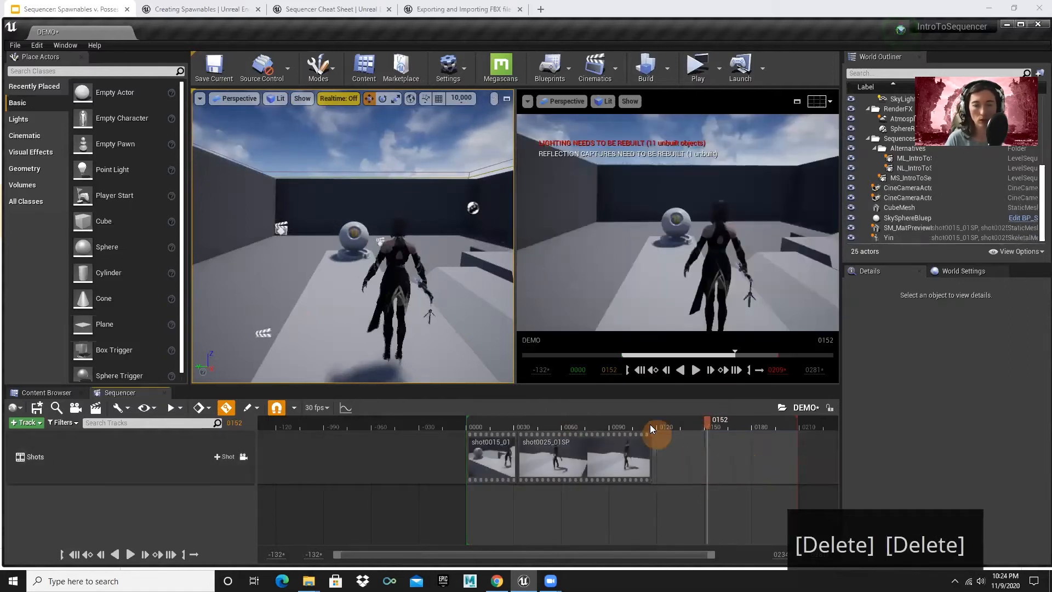
# Set the DEMO sequence's playback end to frame 0117 at the end of shot0025_01SP and scrub back to frame 0015
pyautogui.moveTo(622, 431); pyautogui.dragTo(605, 428)
pyautogui.press('End')
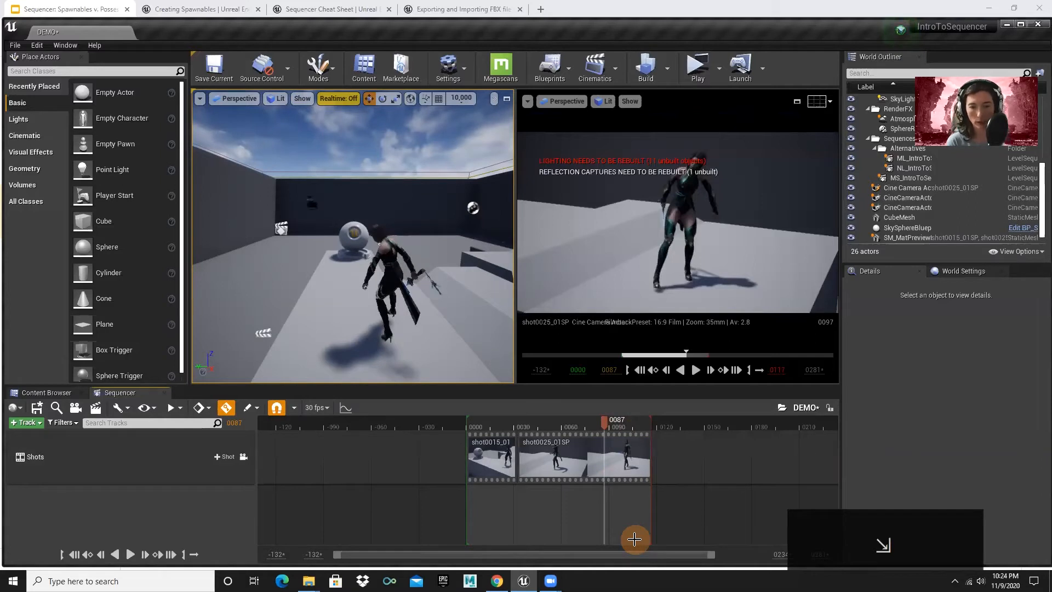
pyautogui.press(']')
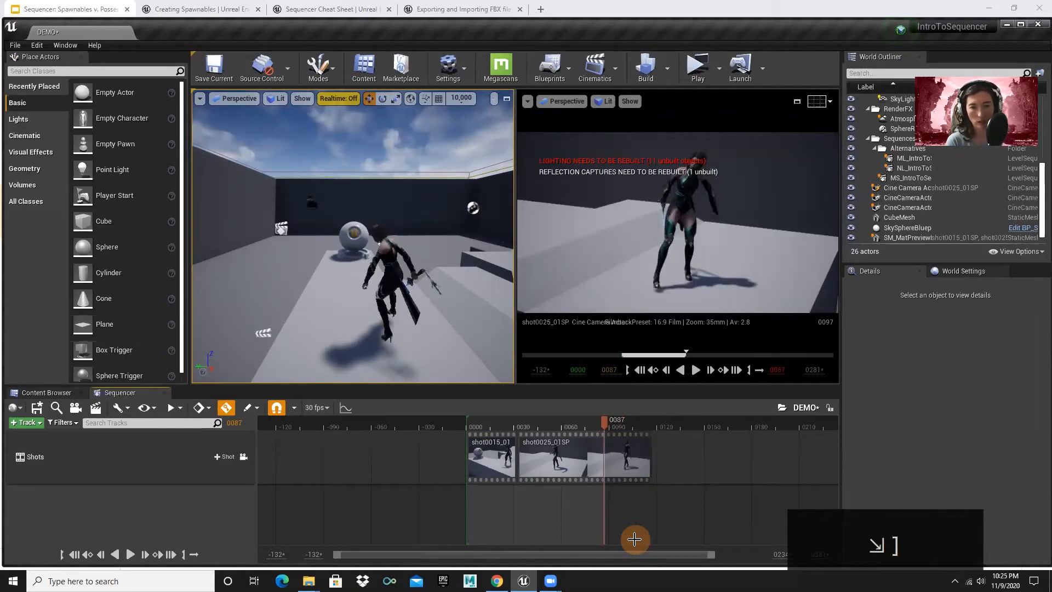
pyautogui.press('.')
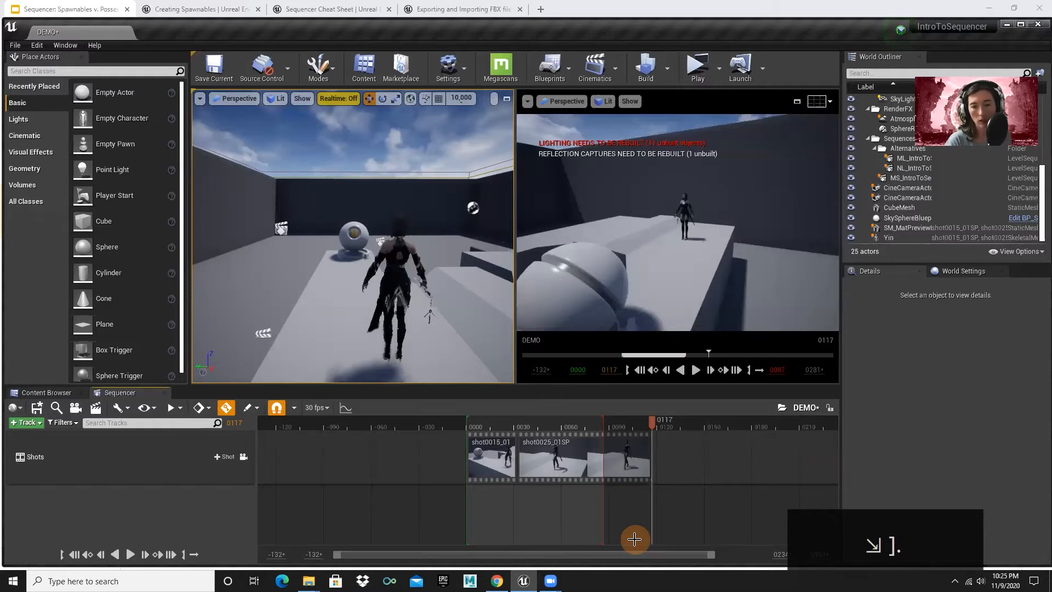
pyautogui.press(']')
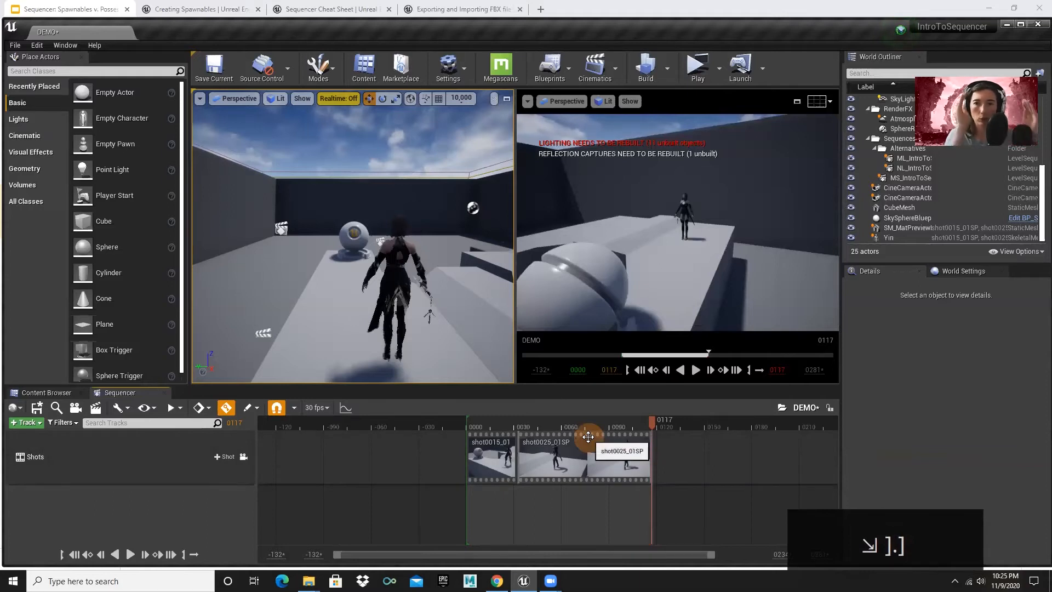
pyautogui.moveTo(587, 422); pyautogui.dragTo(493, 445)
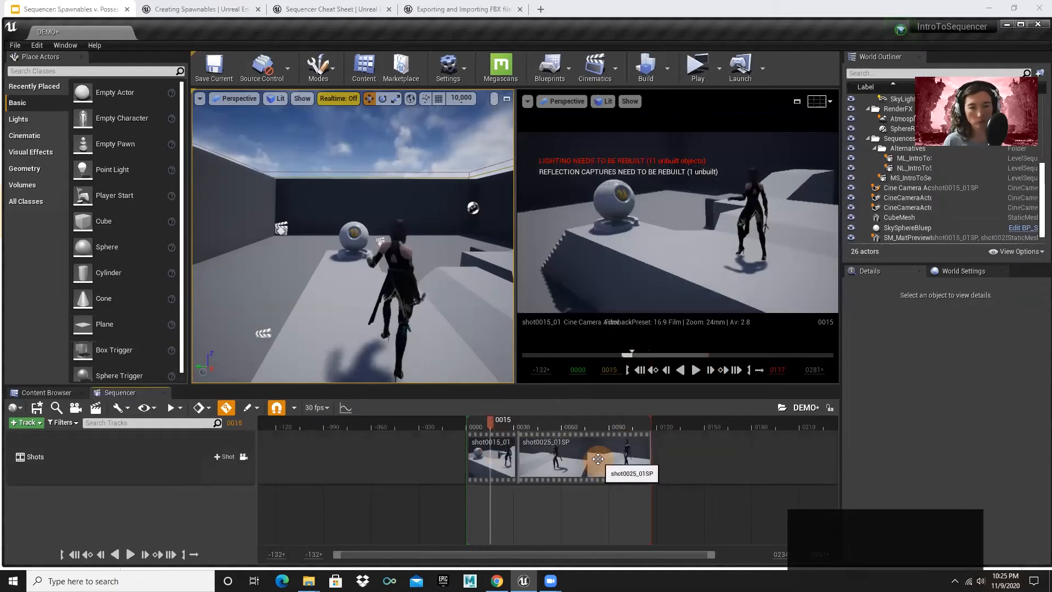
# Switch to the Google Slides presentation and view the Duplicate First Two Shots slide
pyautogui.hotkey('alt', 'Tab')
pyautogui.hotkey('alt', 'Tab')
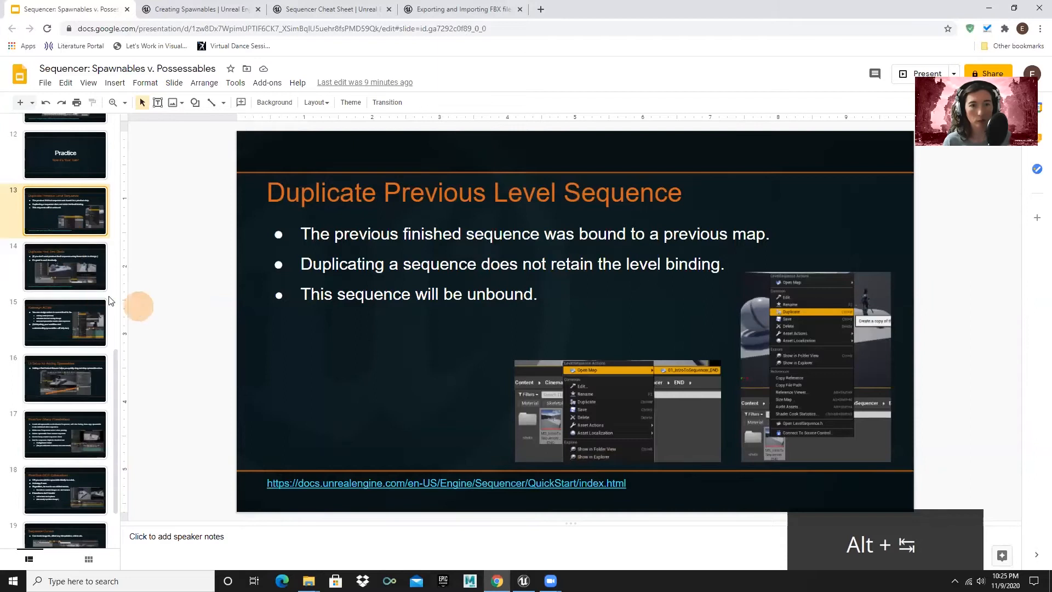
pyautogui.click(72, 282)
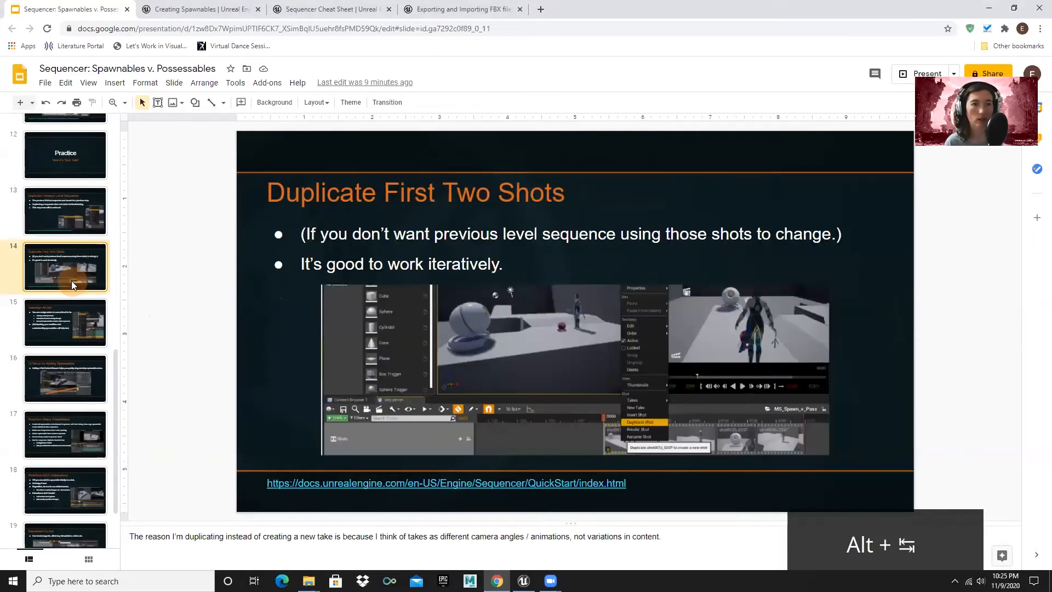
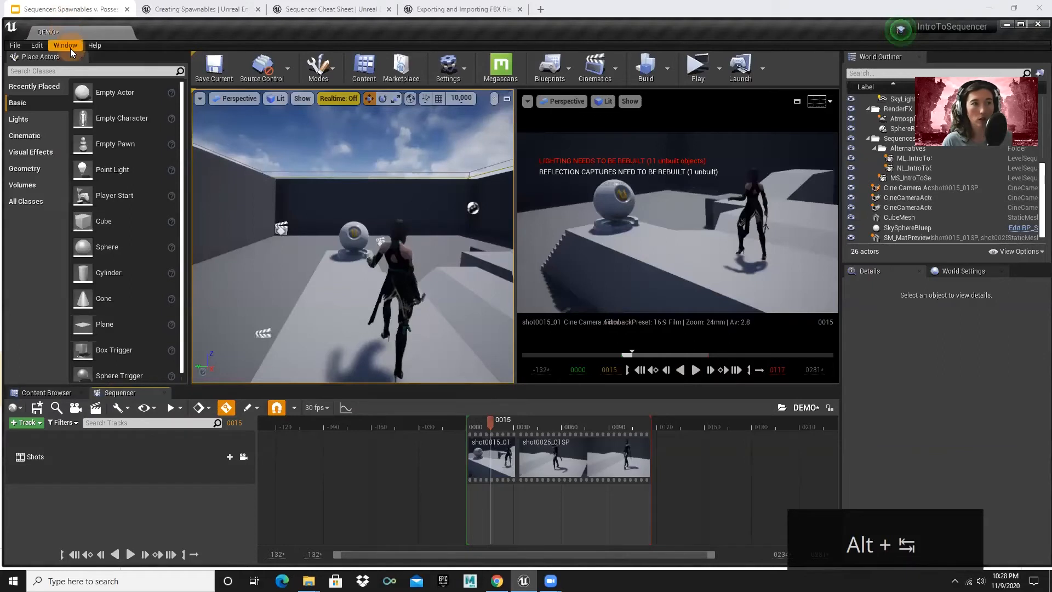
# Open Content Browser 2 in Unreal Editor and reorder its tab to follow Details and World Settings
pyautogui.moveTo(96, 243)
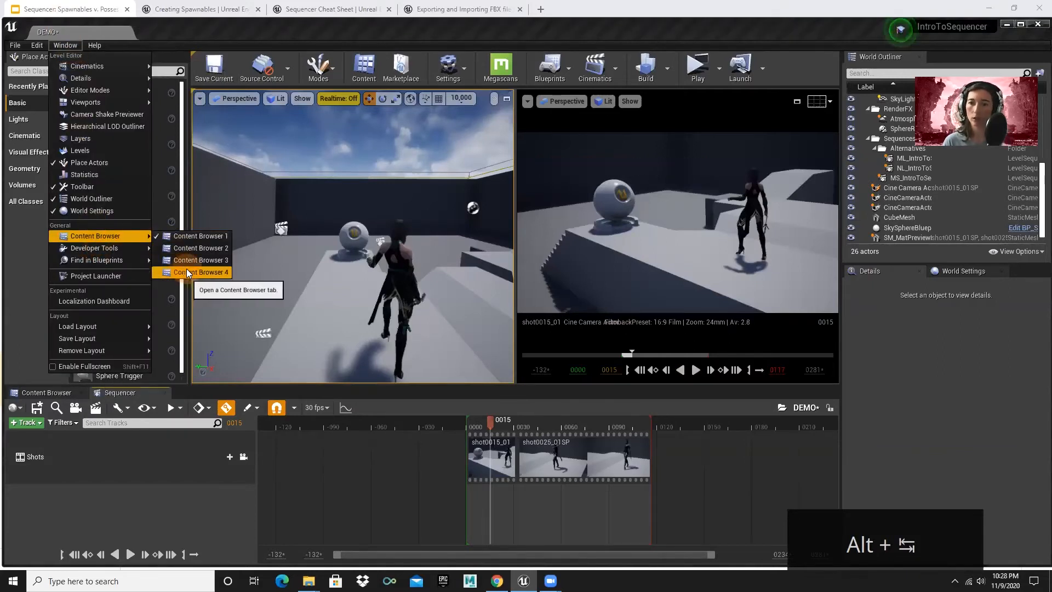
pyautogui.click(187, 251)
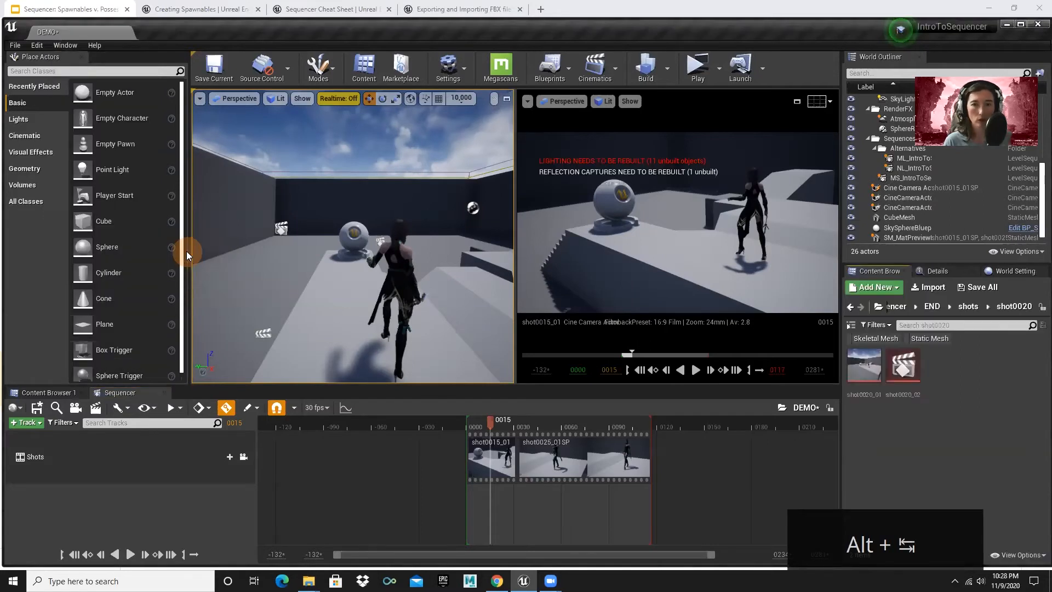
pyautogui.moveTo(878, 279); pyautogui.dragTo(1028, 274)
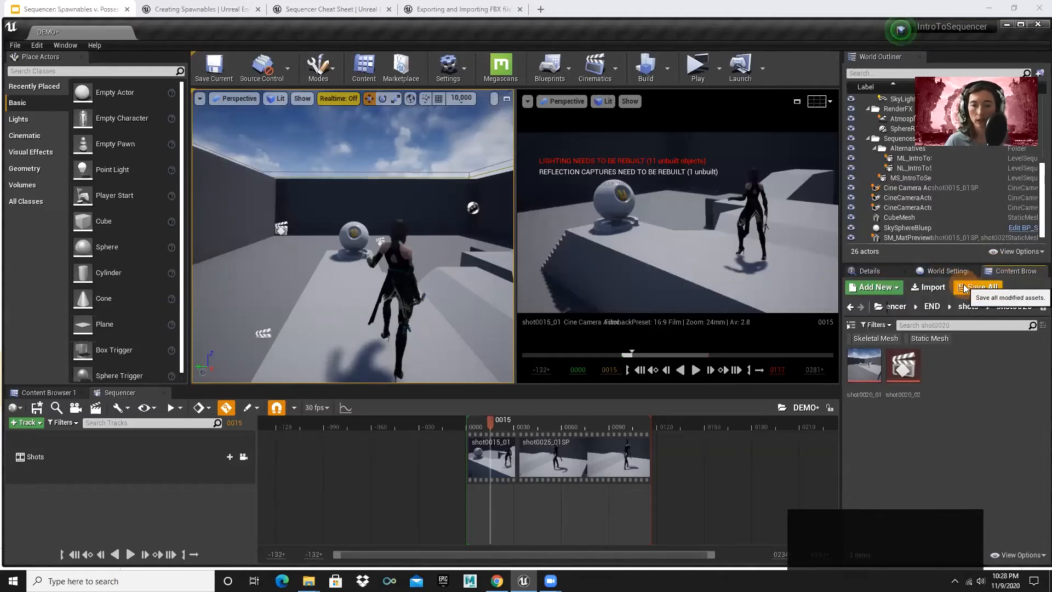
# Navigate the second Content Browser back to the root Content folder and filter it to Static Mesh assets
pyautogui.click(894, 312)
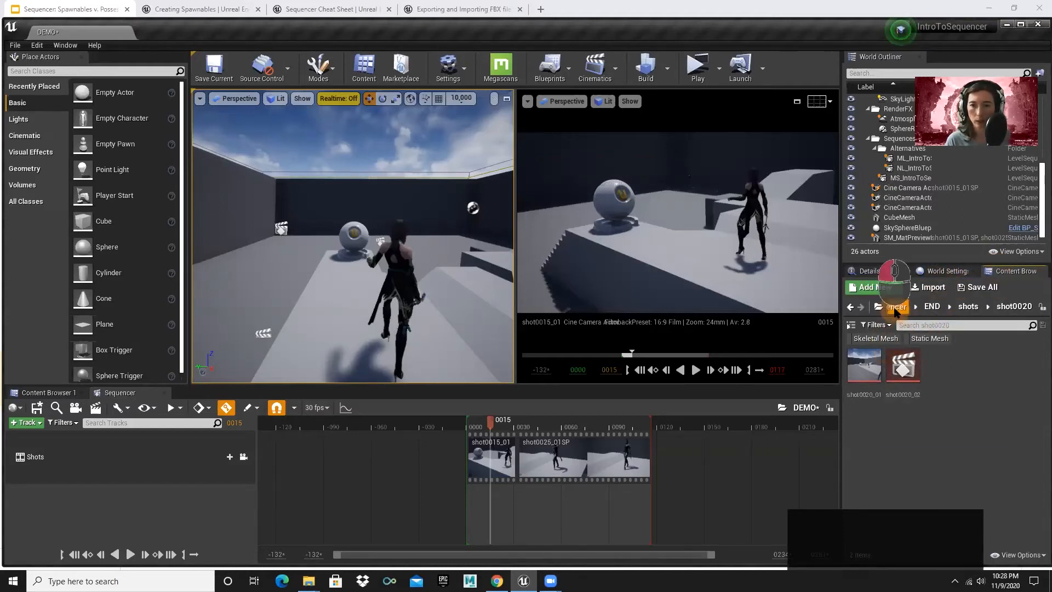
pyautogui.click(851, 307)
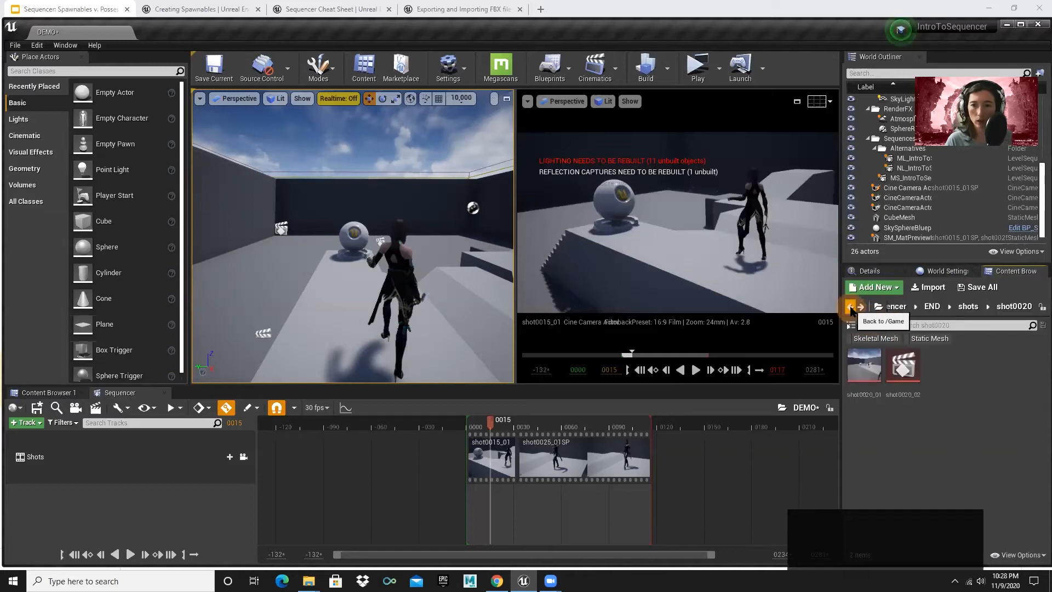
pyautogui.click(852, 308)
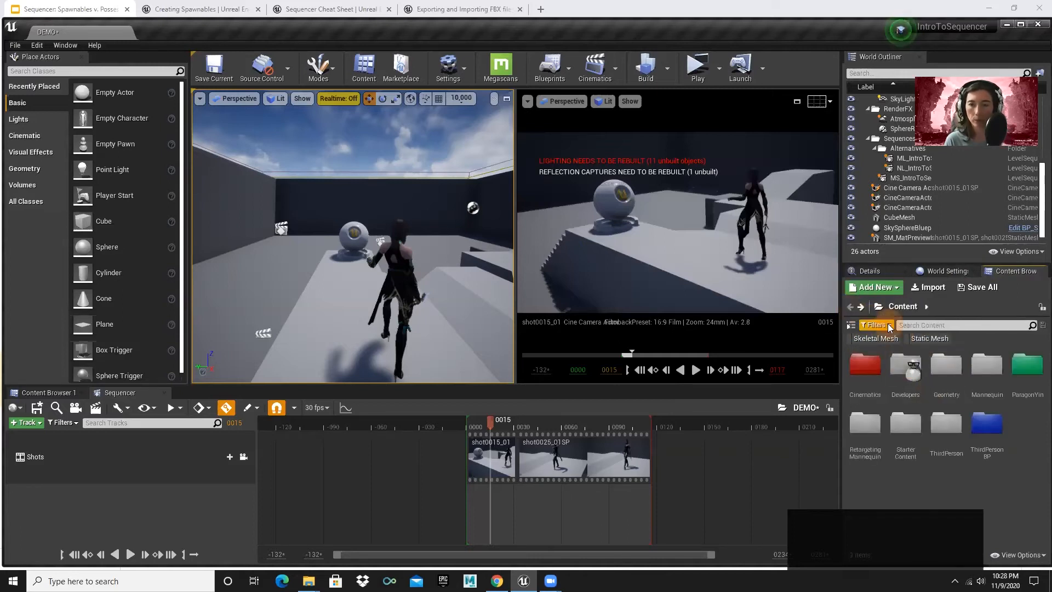
pyautogui.click(925, 327)
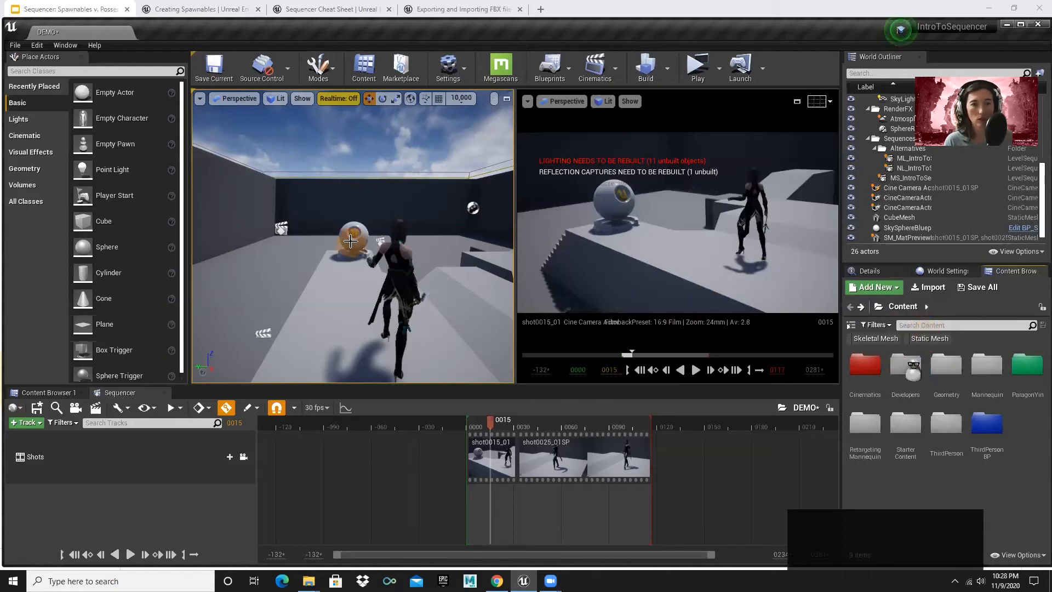
pyautogui.click(952, 338)
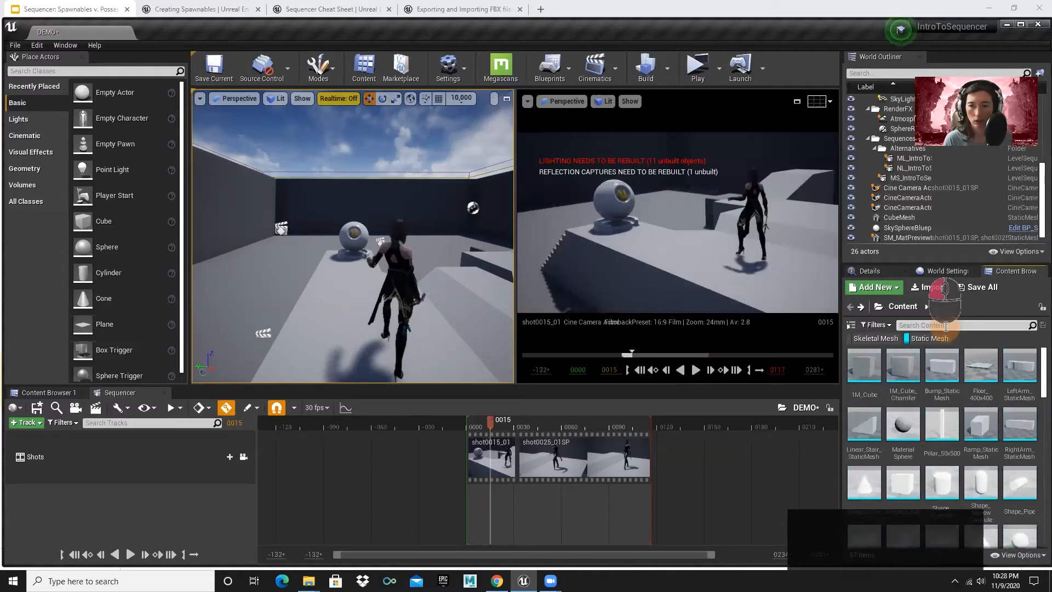
# Search the static meshes for mat and add SM_MatPreviewMesh_02 to the DEMO master sequence as a spawnable
pyautogui.click(944, 323)
pyautogui.write('may')
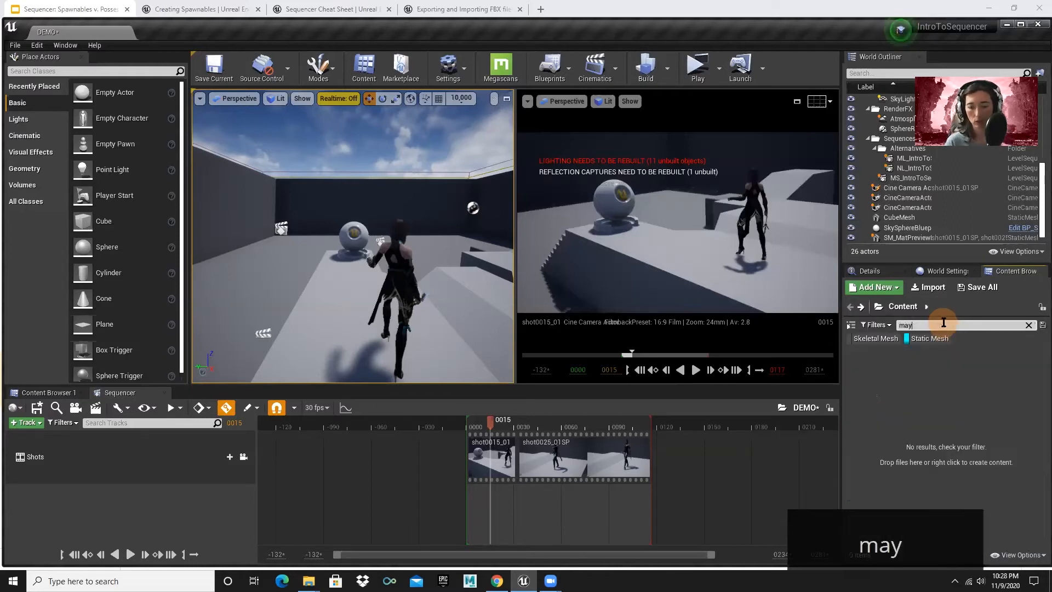
pyautogui.press('BackSpace')
pyautogui.write('t')
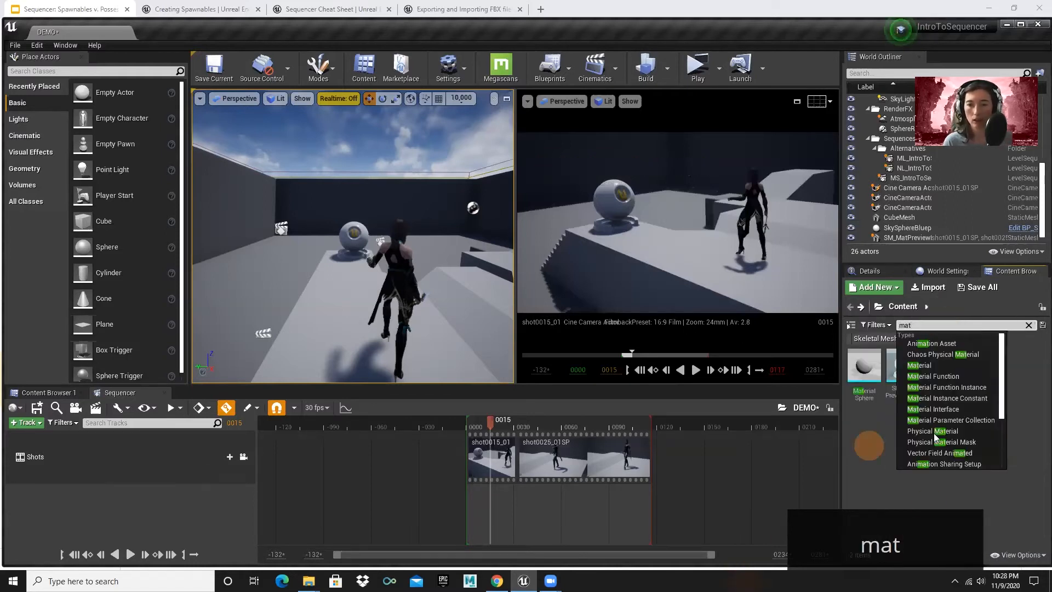
pyautogui.click(853, 442)
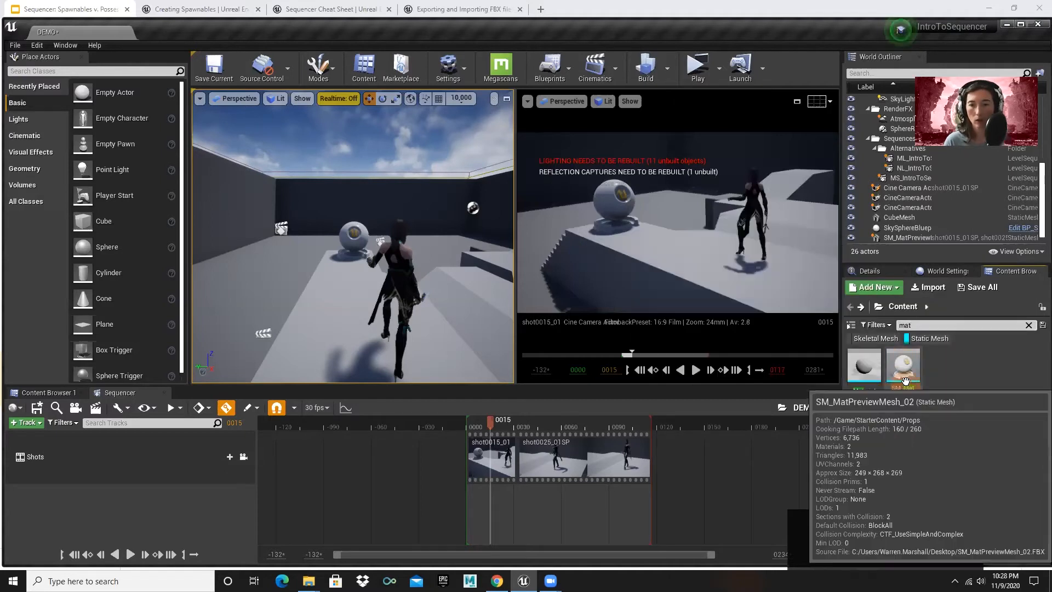
pyautogui.moveTo(905, 368); pyautogui.dragTo(171, 503)
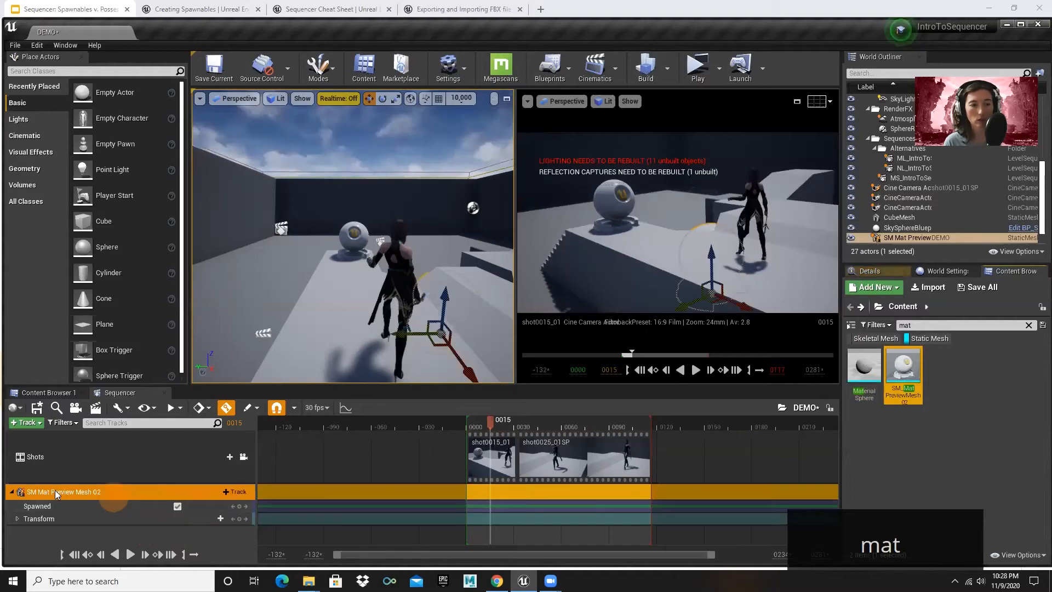
pyautogui.click(34, 488)
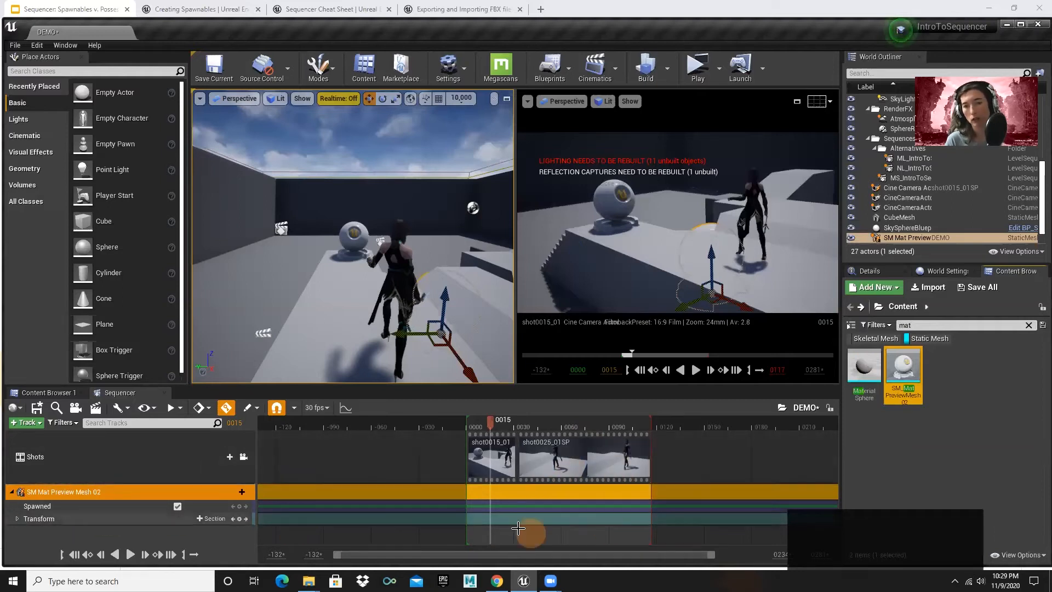
# Examine the tracks inside shot0015_01SP, then return to DEMO and compare the spawnable track with the shots
pyautogui.doubleClick(494, 473)
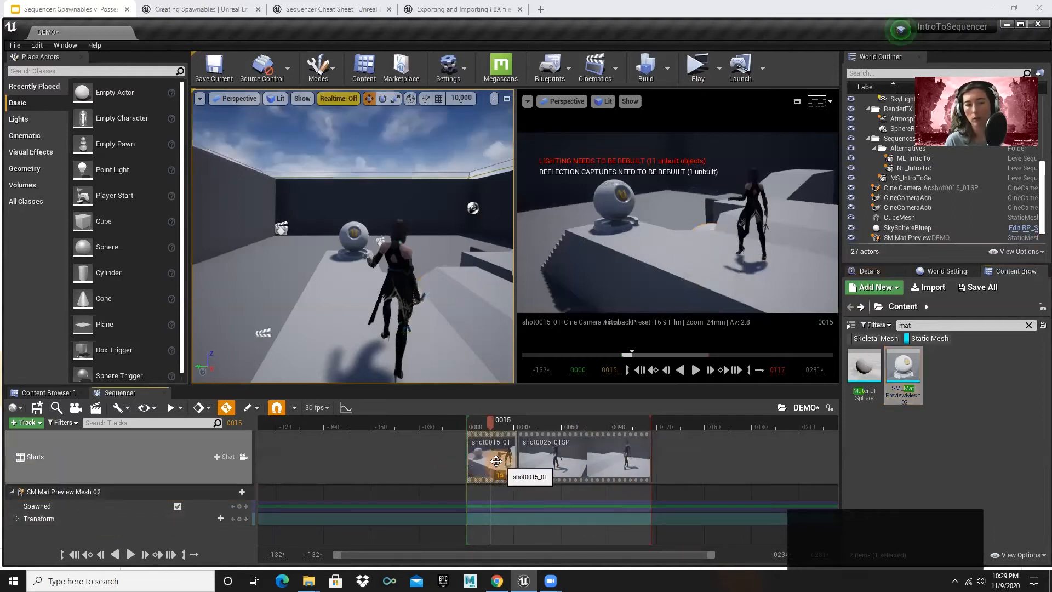
pyautogui.click(488, 456)
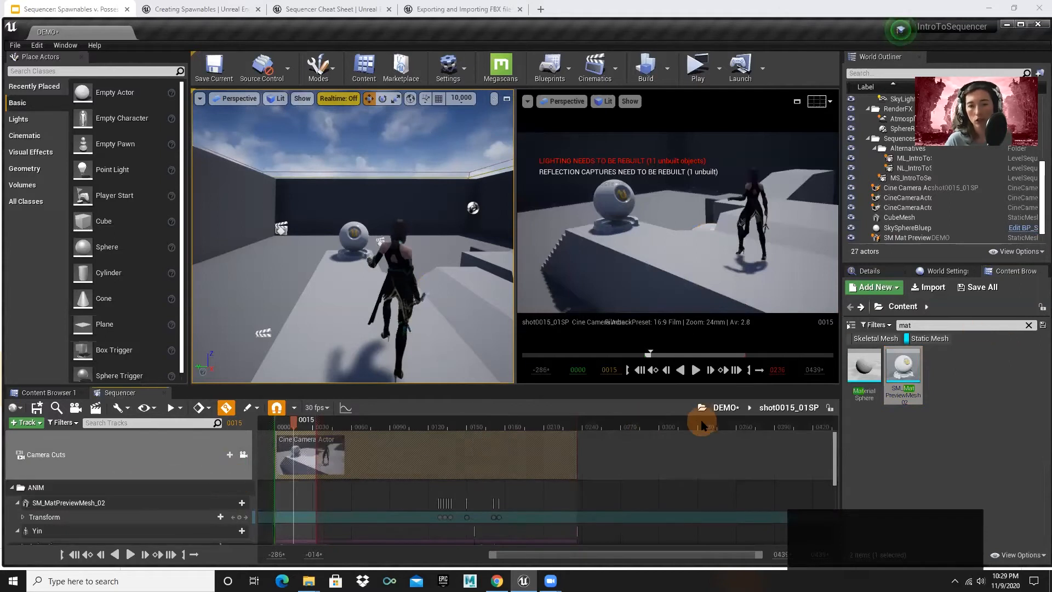
pyautogui.click(718, 412)
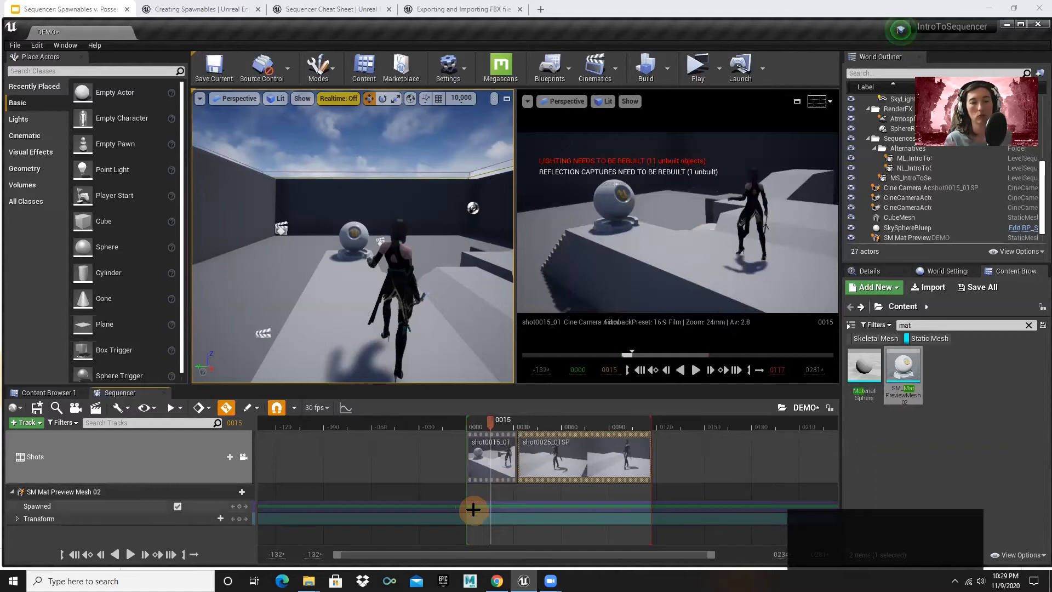
pyautogui.click(75, 492)
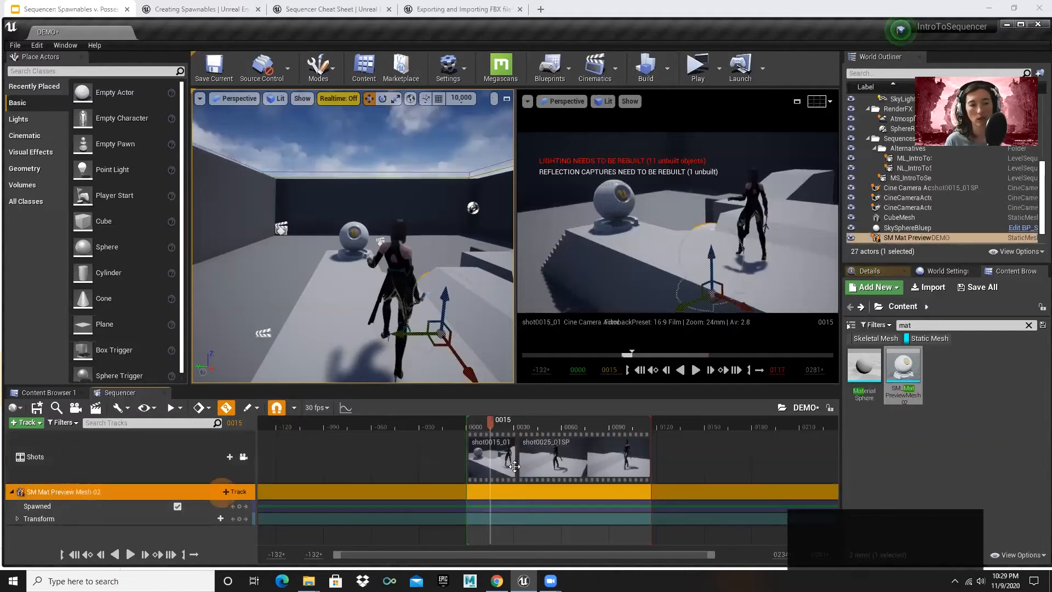
pyautogui.click(496, 457)
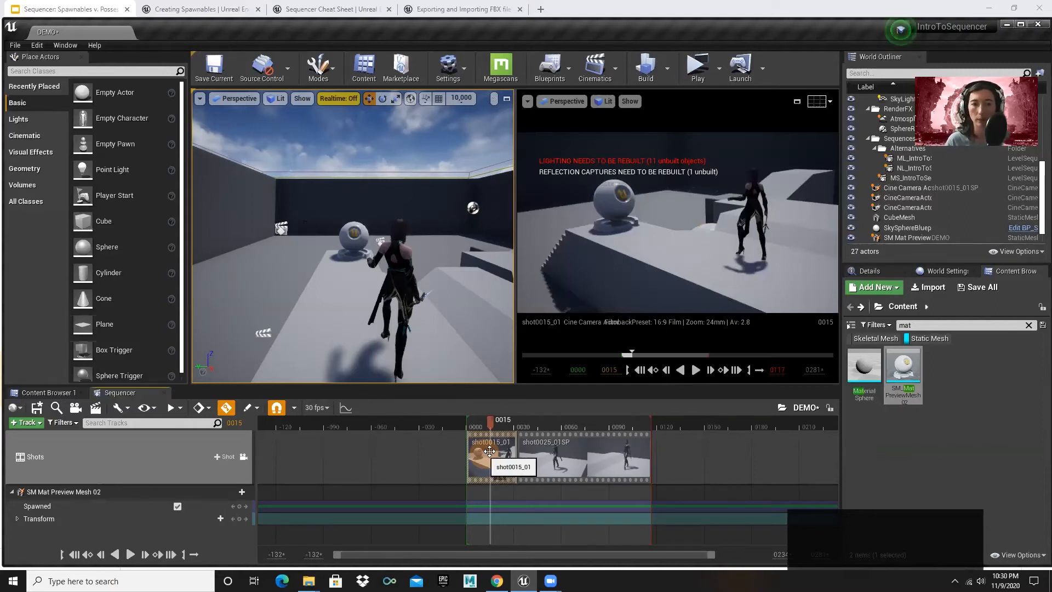
pyautogui.click(525, 467)
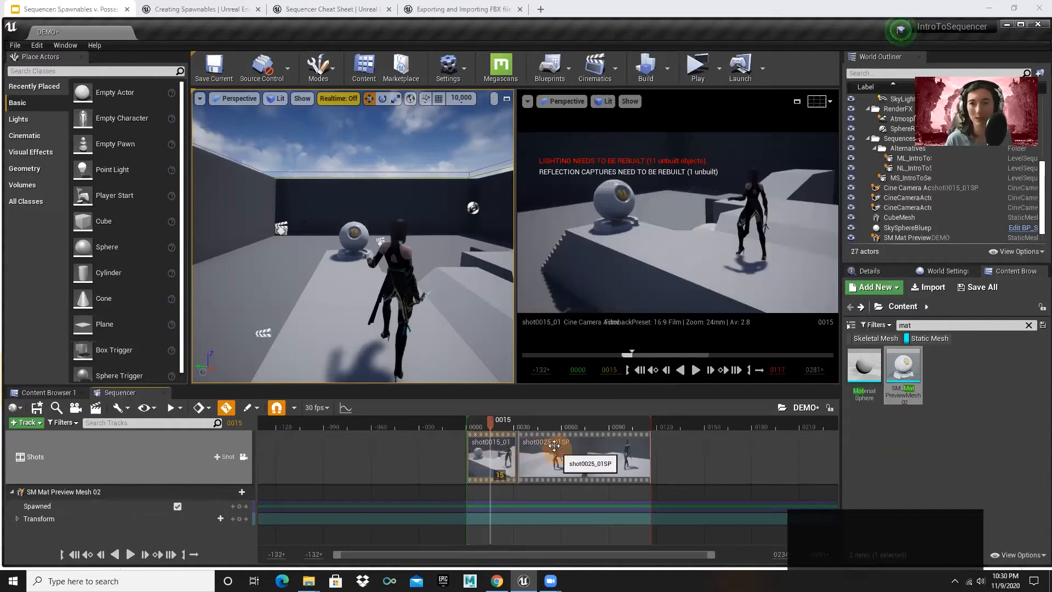
# Switch to Google Slides to read the Workflow (Many Possibilities) slide and return to Unreal Editor
pyautogui.hotkey('alt', 'Tab')
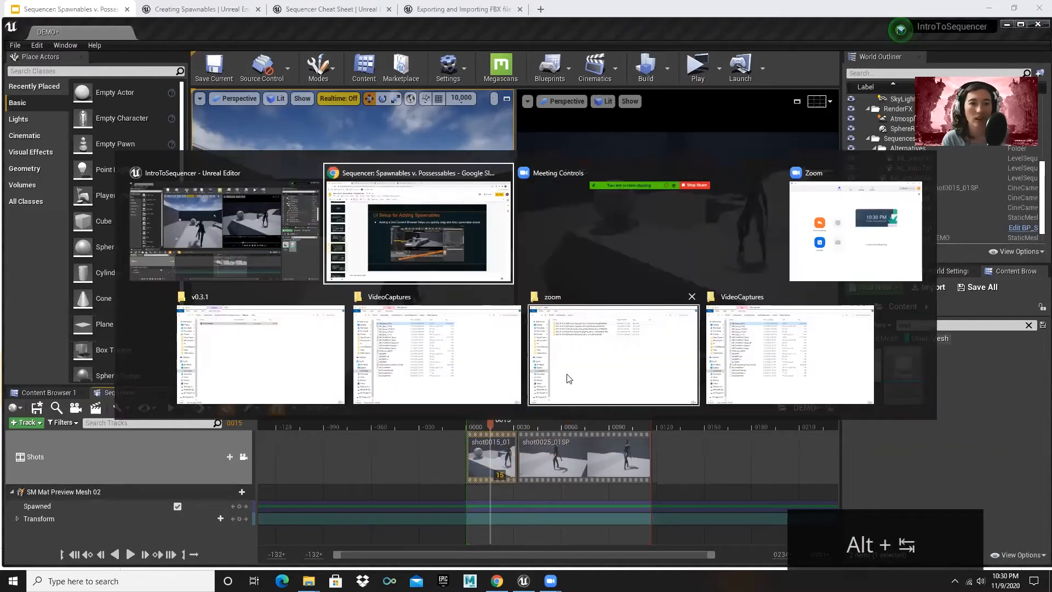
pyautogui.click(39, 420)
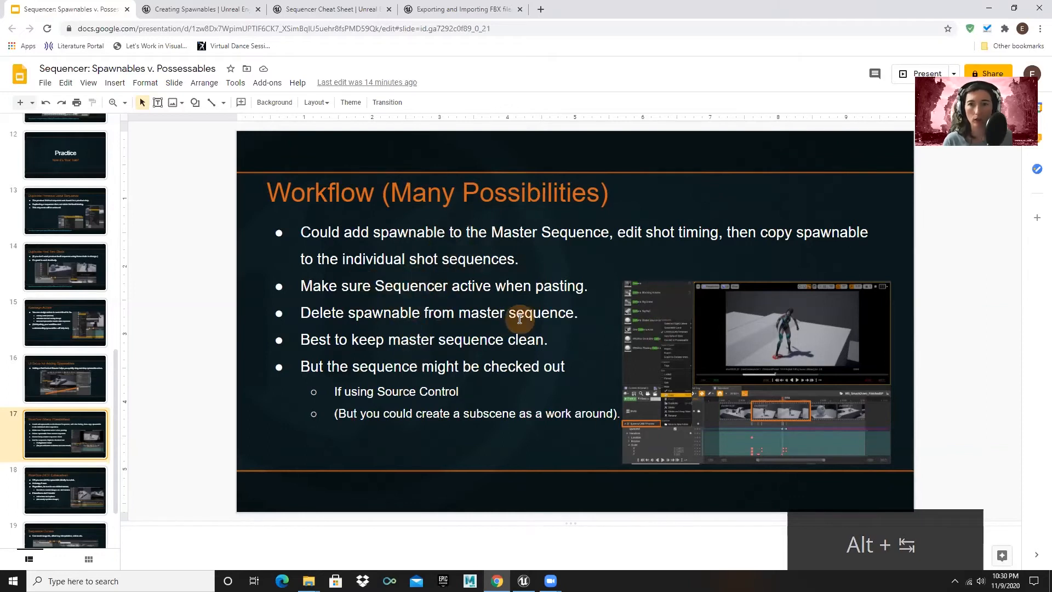
pyautogui.hotkey('alt', 'Tab')
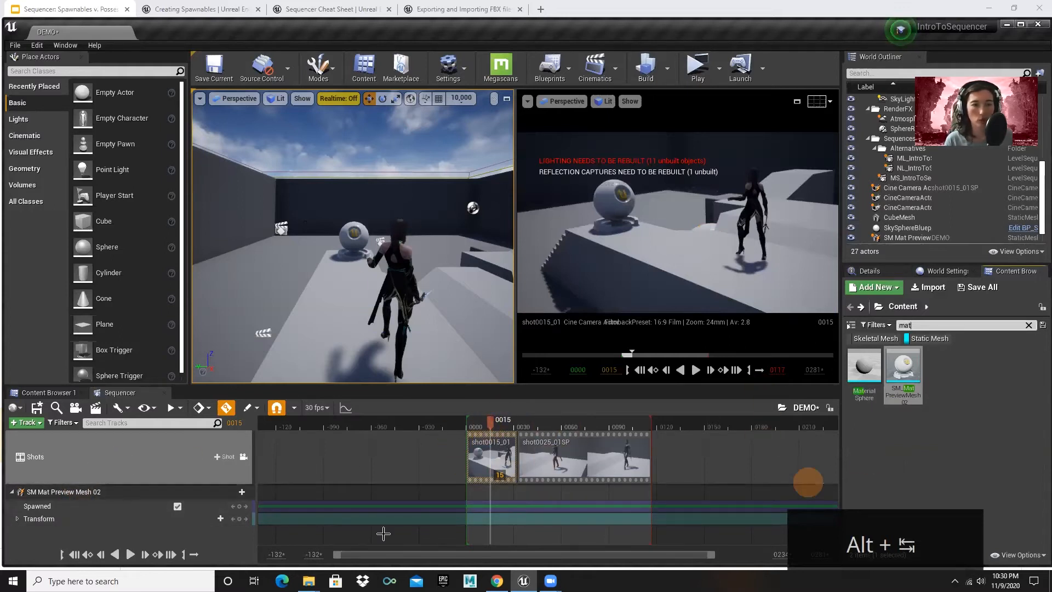
# Select the SM Mat Preview Mesh 02 spawnable and move it from the ground up above the existing preview sphere atop the stairs
pyautogui.click(100, 492)
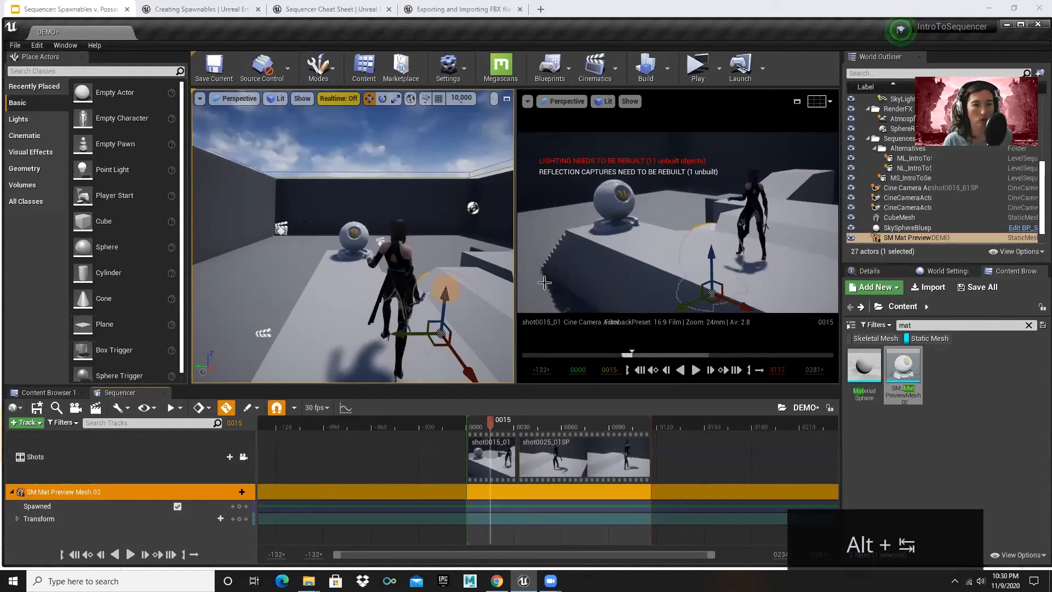
pyautogui.moveTo(274, 234); pyautogui.dragTo(299, 252, button='right')
pyautogui.press('w')
pyautogui.press('w')
pyautogui.press('w')
pyautogui.press('w')
pyautogui.press('w')
pyautogui.press('w')
pyautogui.press('w')
pyautogui.press('s')
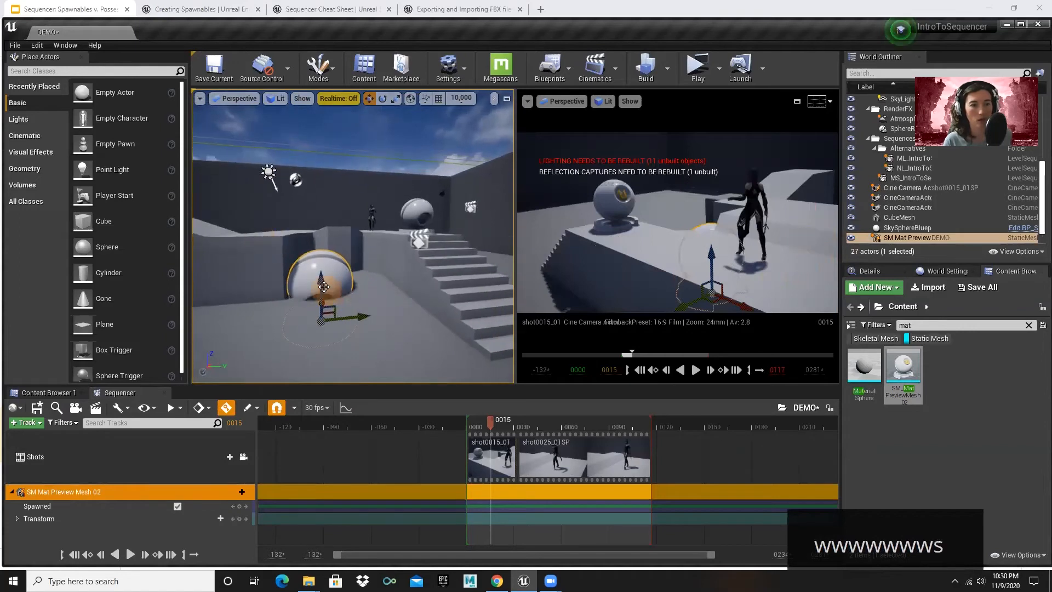
pyautogui.moveTo(321, 283); pyautogui.dragTo(436, 206)
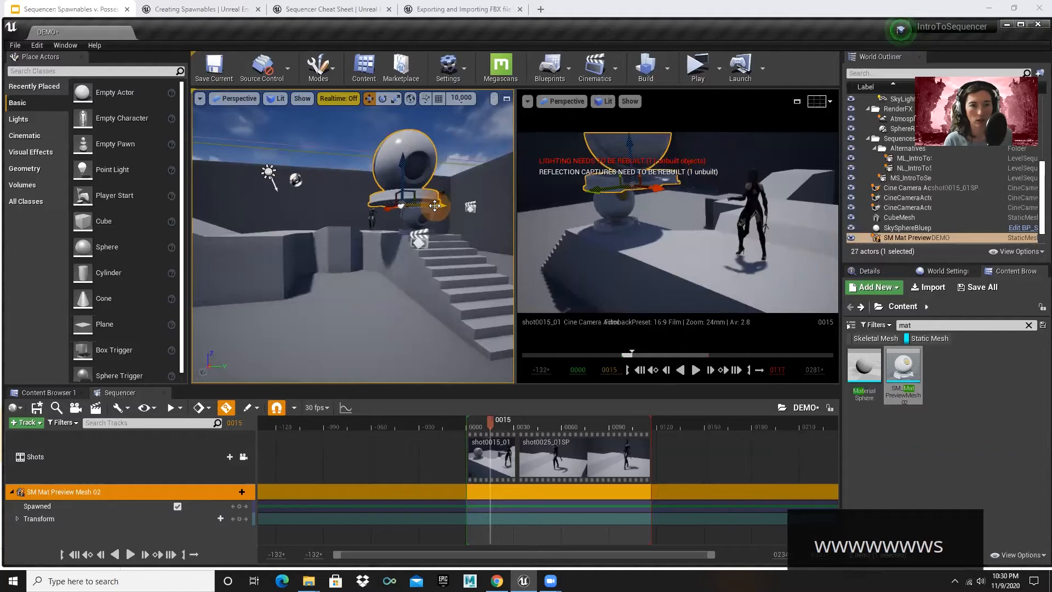
# Move the spawnable preview mesh along the raised platform, away from the stairs and toward the character
pyautogui.moveTo(356, 253); pyautogui.dragTo(354, 222, button='right')
pyautogui.press('w')
pyautogui.press('w')
pyautogui.press('w')
pyautogui.press('s')
pyautogui.press('s')
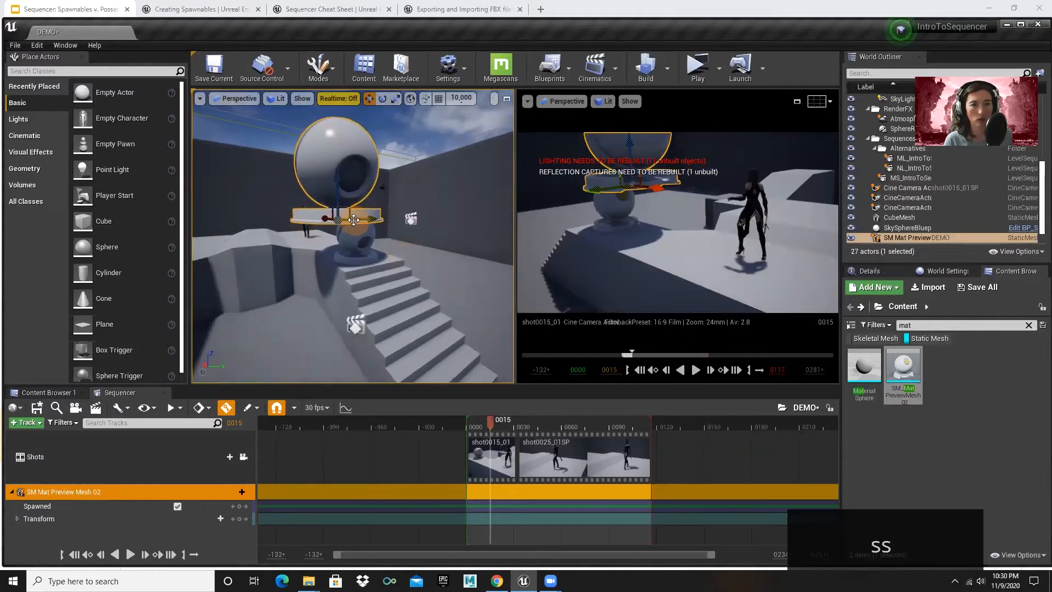
pyautogui.moveTo(324, 219); pyautogui.dragTo(299, 216)
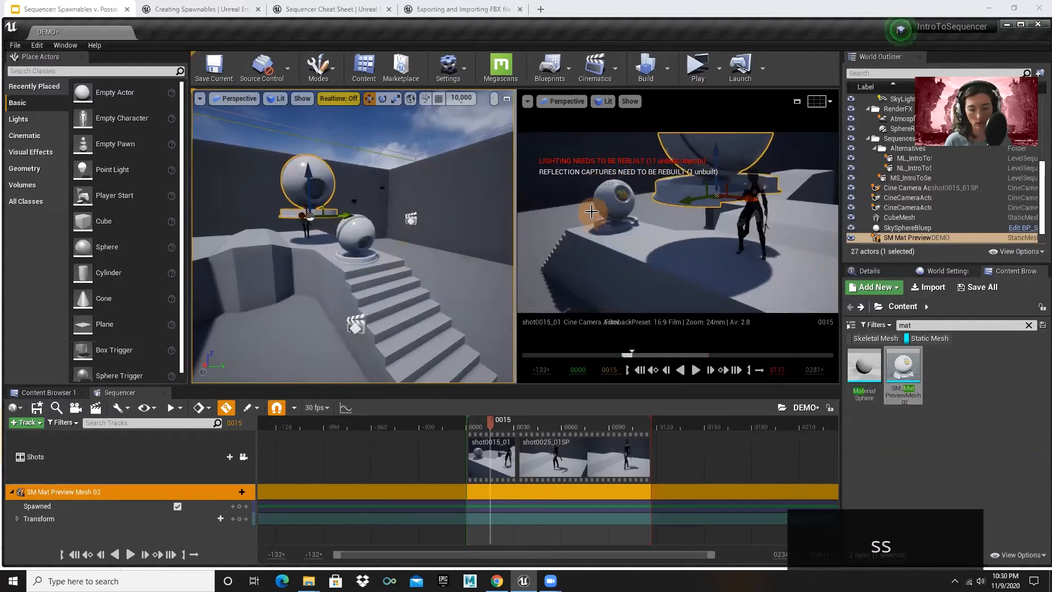
# Snap the spawnable preview mesh down to the platform floor and place it right beside the character in the camera view
pyautogui.press('End')
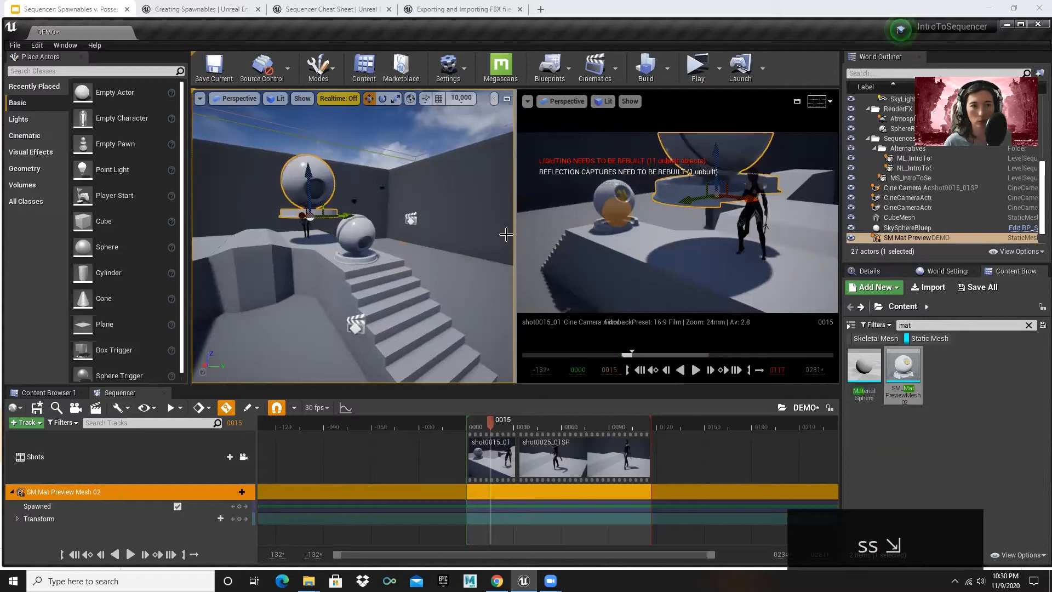
pyautogui.press('End')
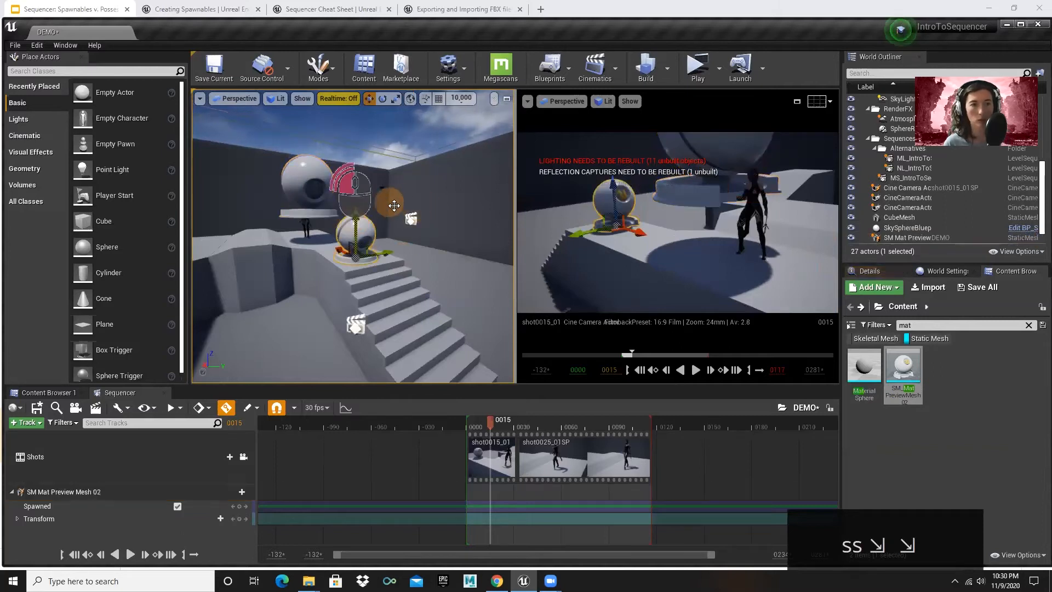
pyautogui.click(301, 176)
pyautogui.moveTo(301, 177); pyautogui.dragTo(147, 260)
pyautogui.moveTo(368, 204); pyautogui.dragTo(352, 205)
pyautogui.press('End')
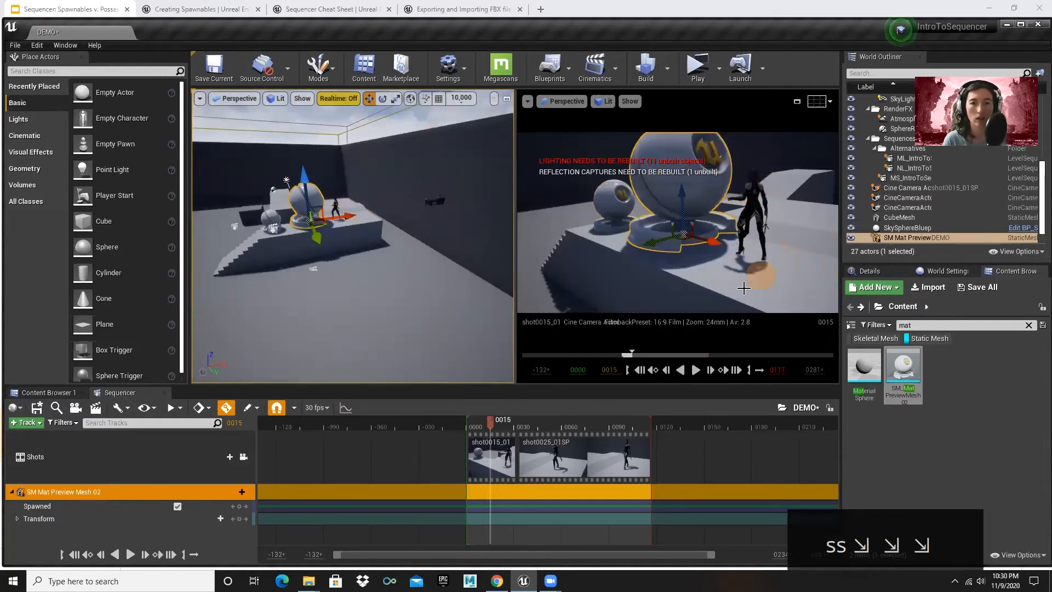
pyautogui.moveTo(695, 239); pyautogui.dragTo(747, 262, button='right')
pyautogui.moveTo(746, 262); pyautogui.dragTo(746, 262)
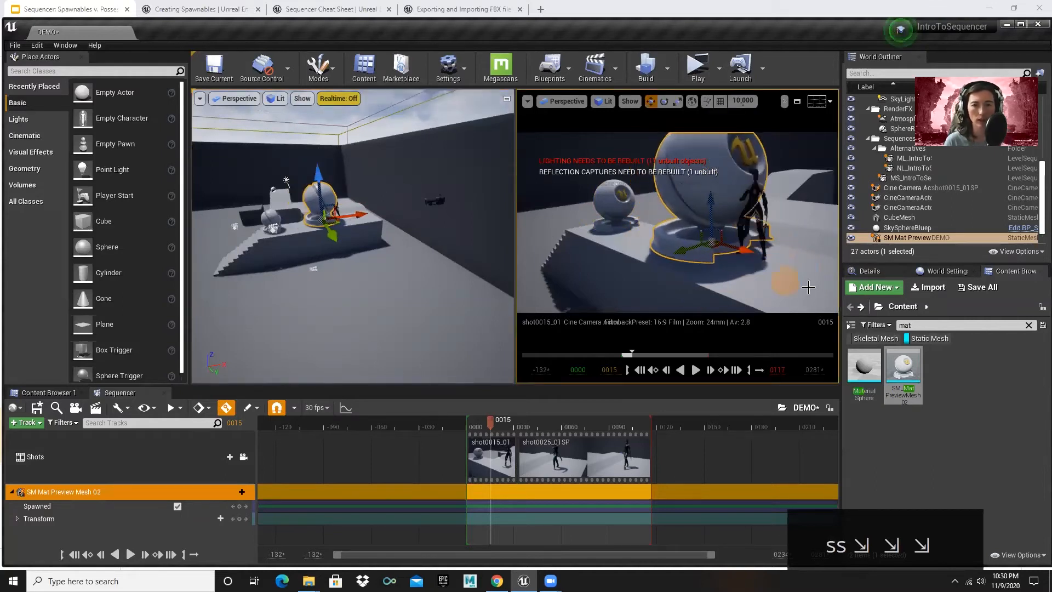
# Set the spawnable preview mesh's scale to 0.2 on the X, Y and Z axes
pyautogui.click(877, 277)
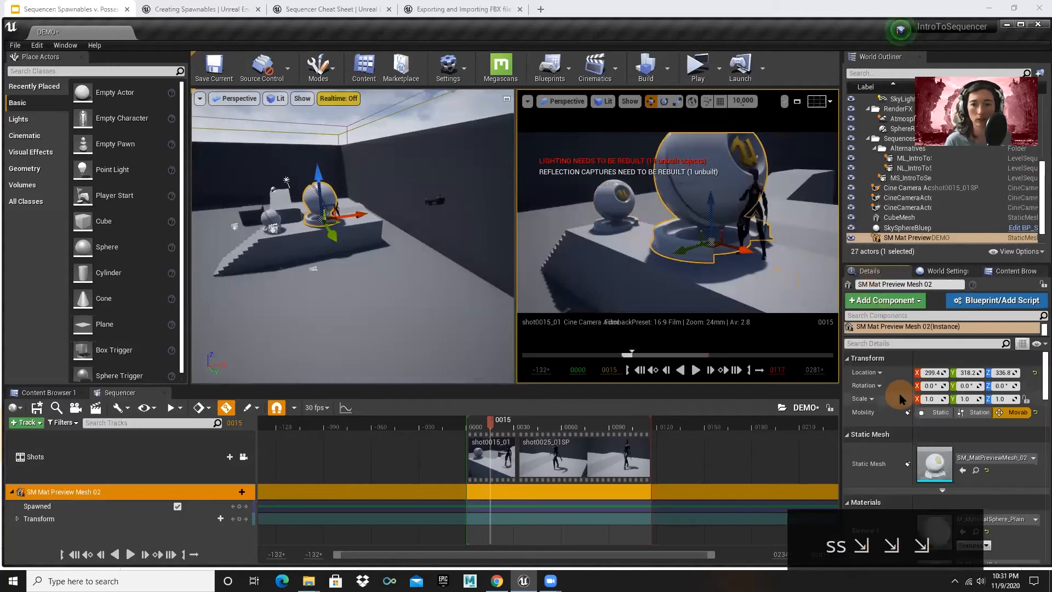
pyautogui.click(933, 400)
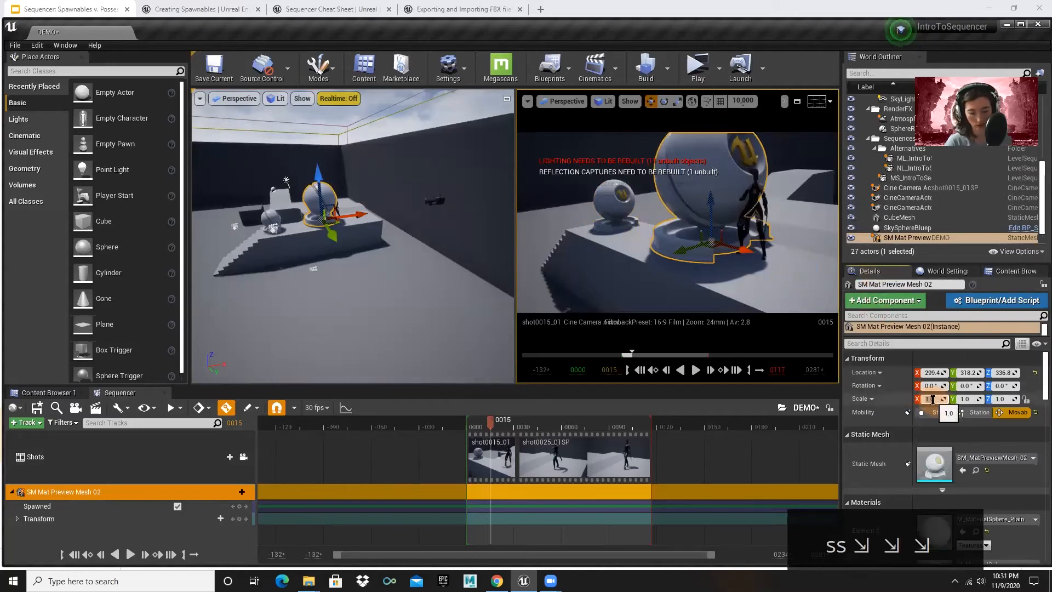
pyautogui.press('Tab')
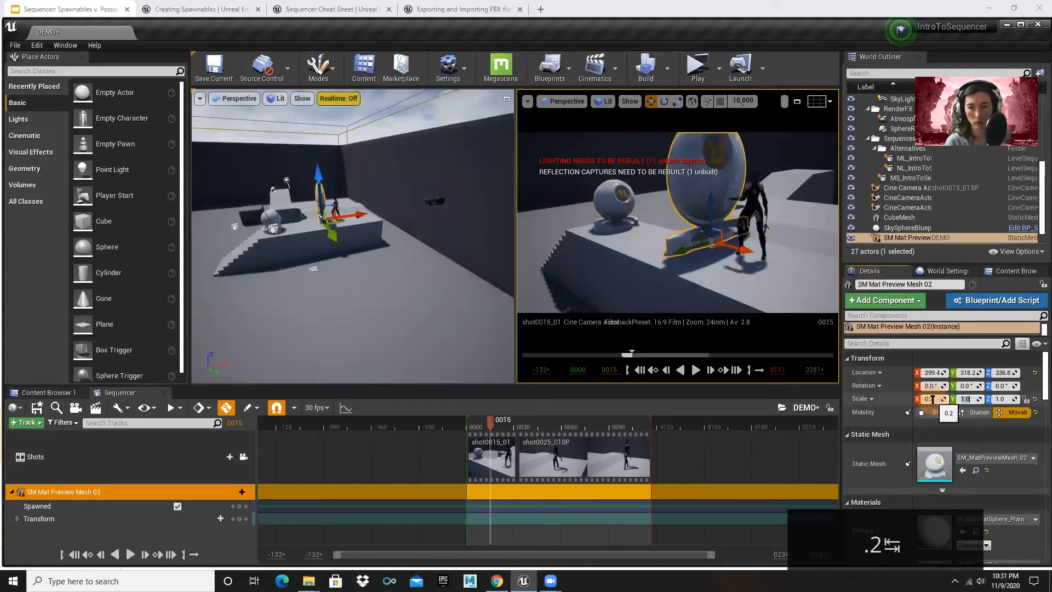
pyautogui.press('Tab')
pyautogui.write('.2')
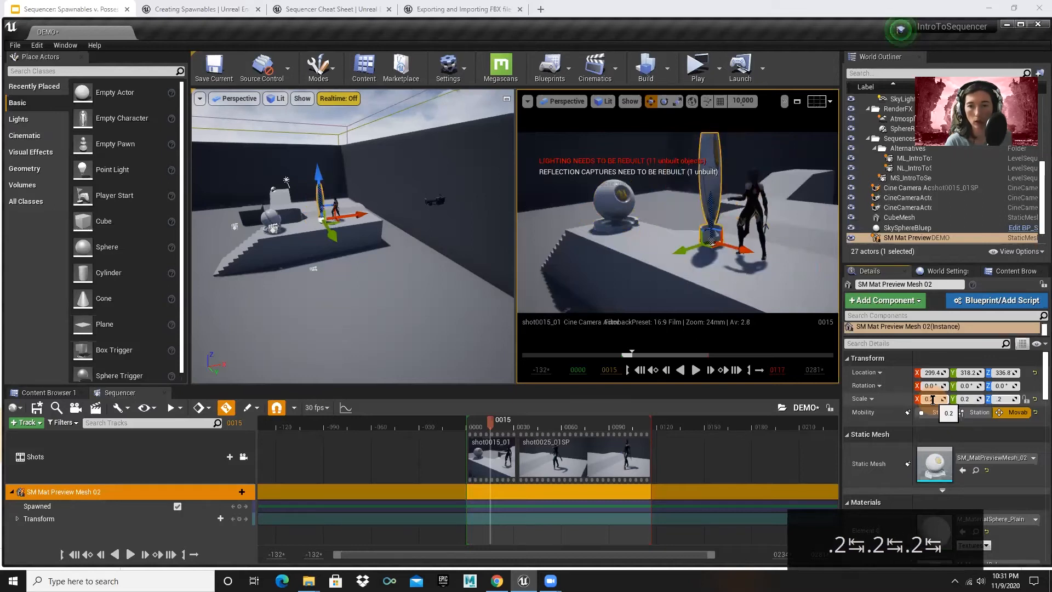
pyautogui.press('Tab')
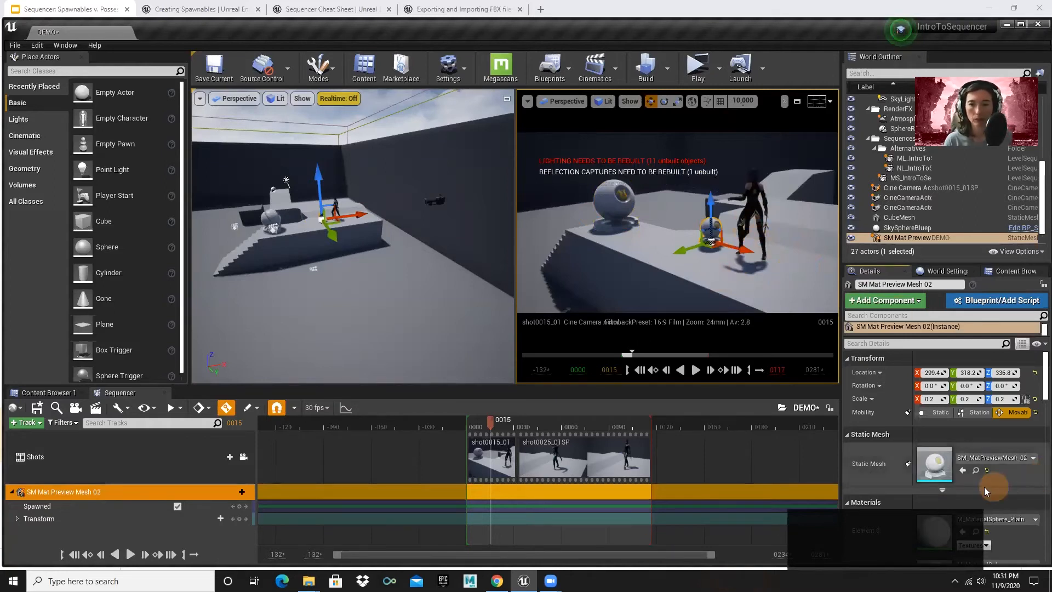
# Nudge the small preview mesh along X to about 307.4 and rotate it about 49 degrees around Z
pyautogui.moveTo(742, 252); pyautogui.dragTo(750, 250)
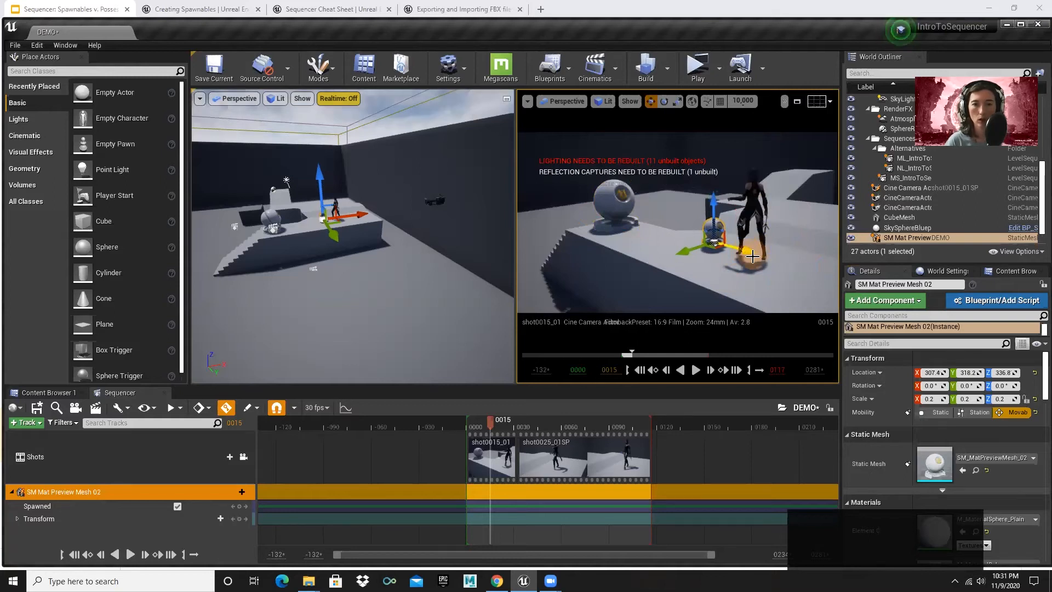
pyautogui.press('e')
pyautogui.moveTo(717, 264); pyautogui.dragTo(618, 253)
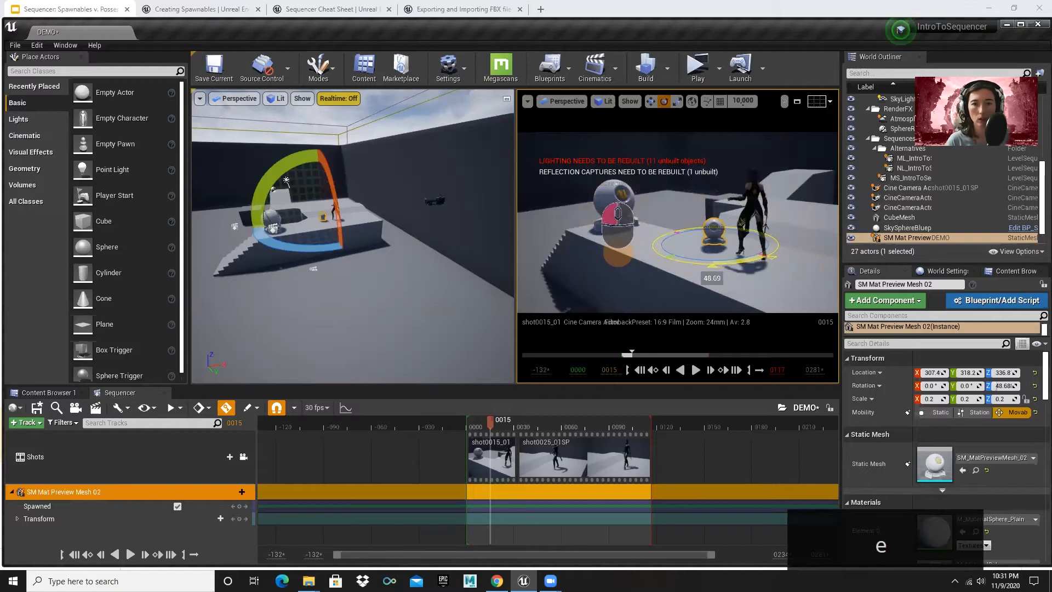
pyautogui.moveTo(713, 263); pyautogui.dragTo(713, 264)
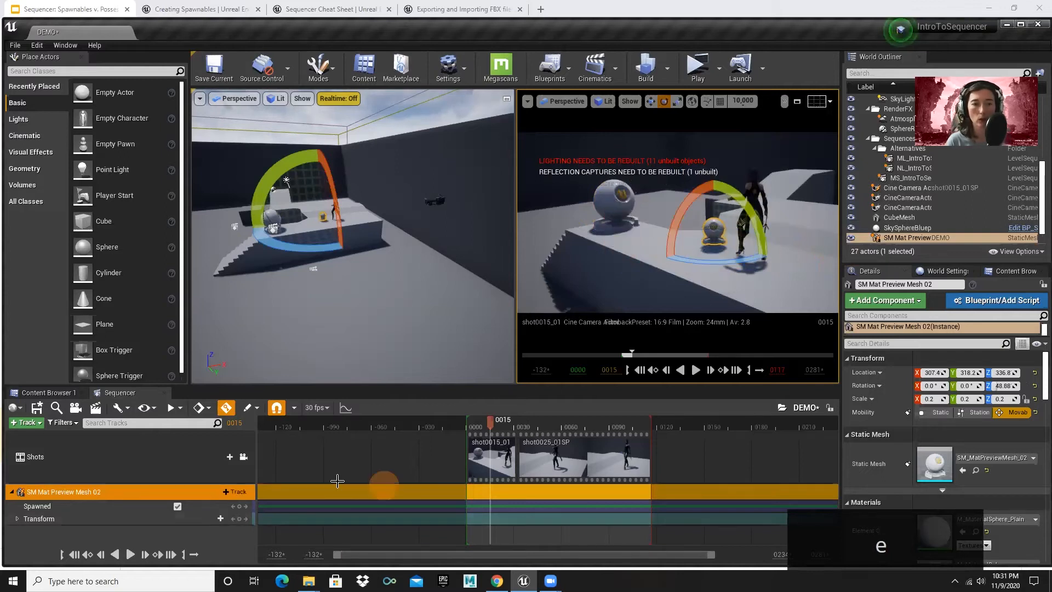
# Add a Transform key for the spawnable preview mesh at frame 0015
pyautogui.click(239, 519)
pyautogui.click(390, 291)
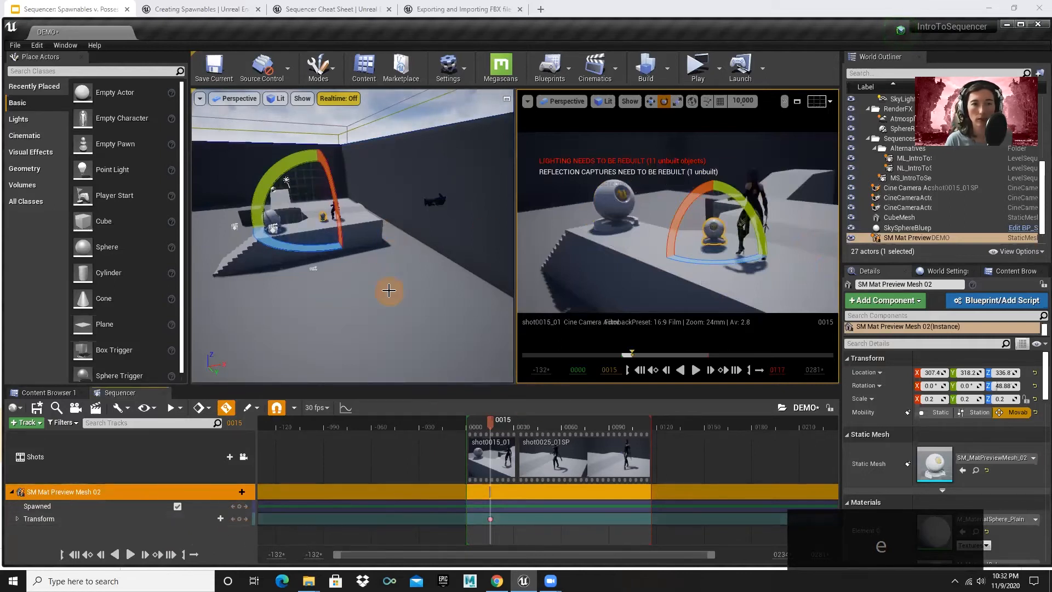
# Select the spawnable preview mesh in the perspective viewport and move the DEMO playhead to frame 0017
pyautogui.click(324, 215)
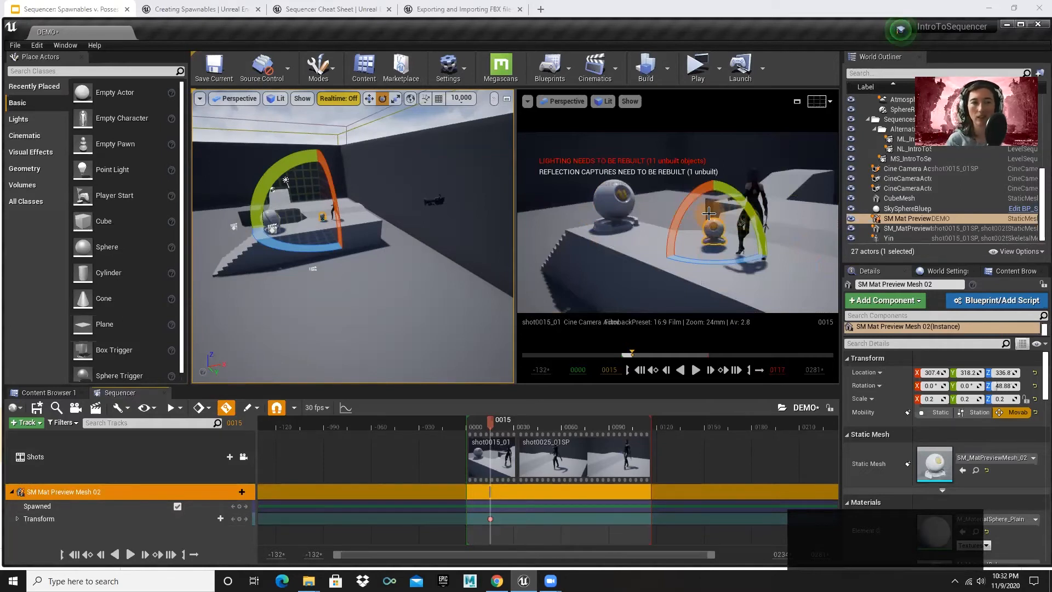
pyautogui.click(636, 370)
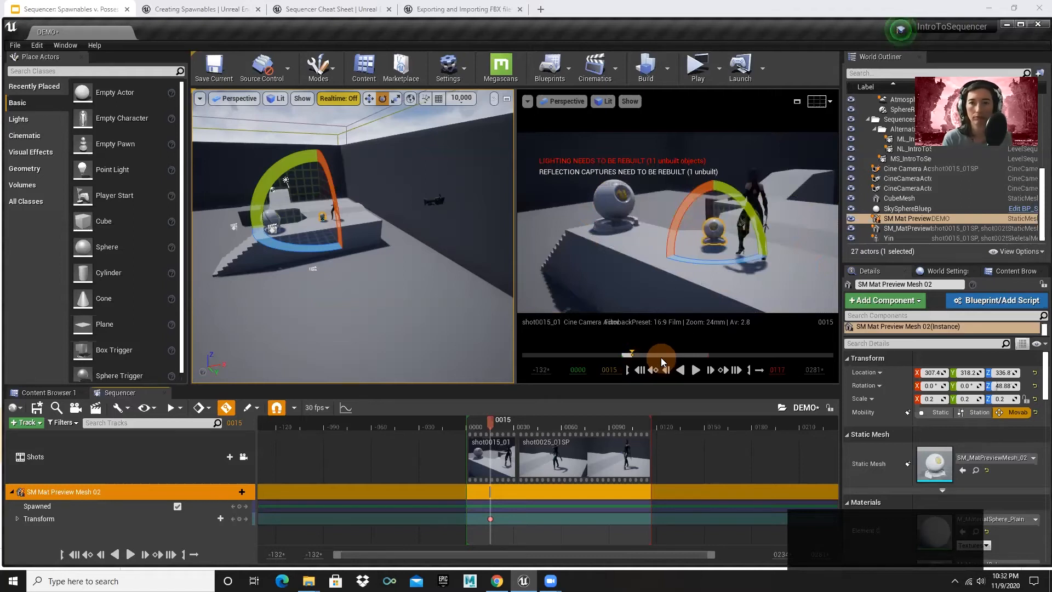
pyautogui.click(436, 448)
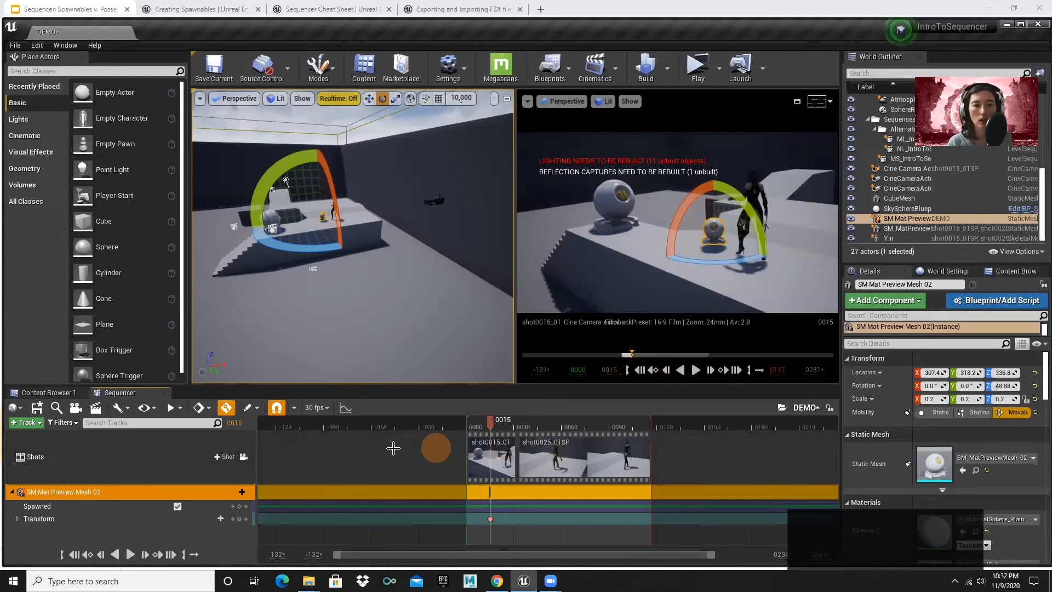
pyautogui.moveTo(491, 430)
pyautogui.mouseDown()
pyautogui.moveTo(550, 429)
pyautogui.moveTo(487, 429)
pyautogui.moveTo(534, 429)
pyautogui.moveTo(485, 420)
pyautogui.moveTo(494, 419)
pyautogui.mouseUp()
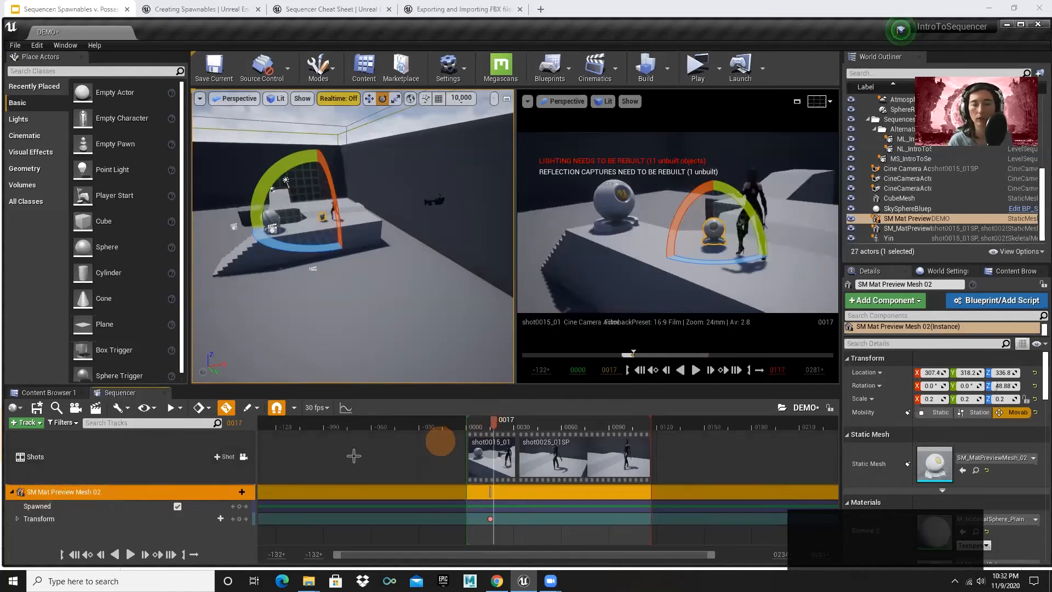
# Review the spawnable options of the SM Mat Preview Mesh 02 track without applying any, keeping the track selected
pyautogui.rightClick(48, 494)
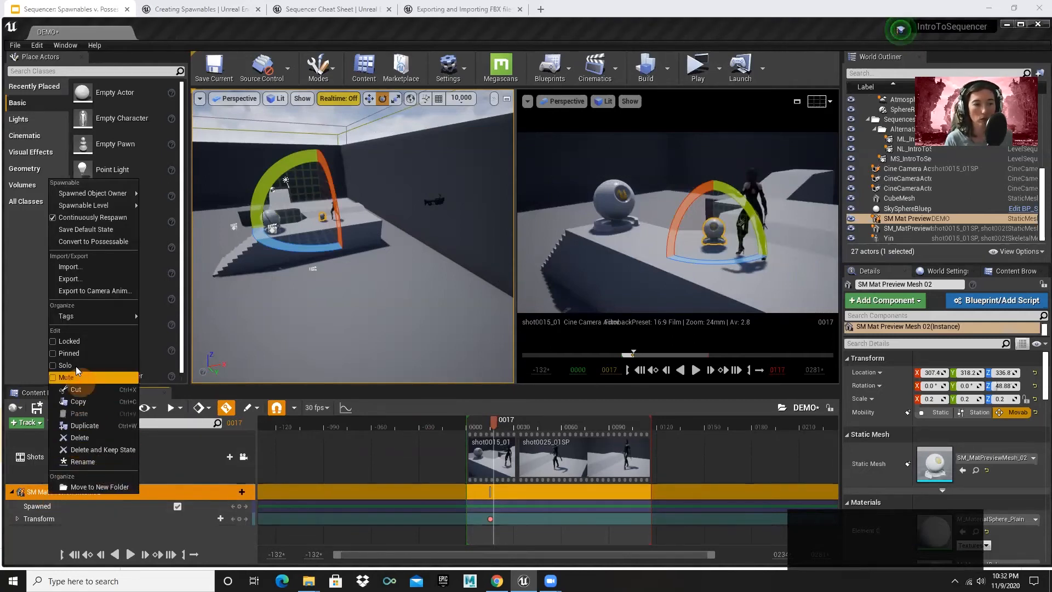
pyautogui.click(84, 534)
pyautogui.click(67, 489)
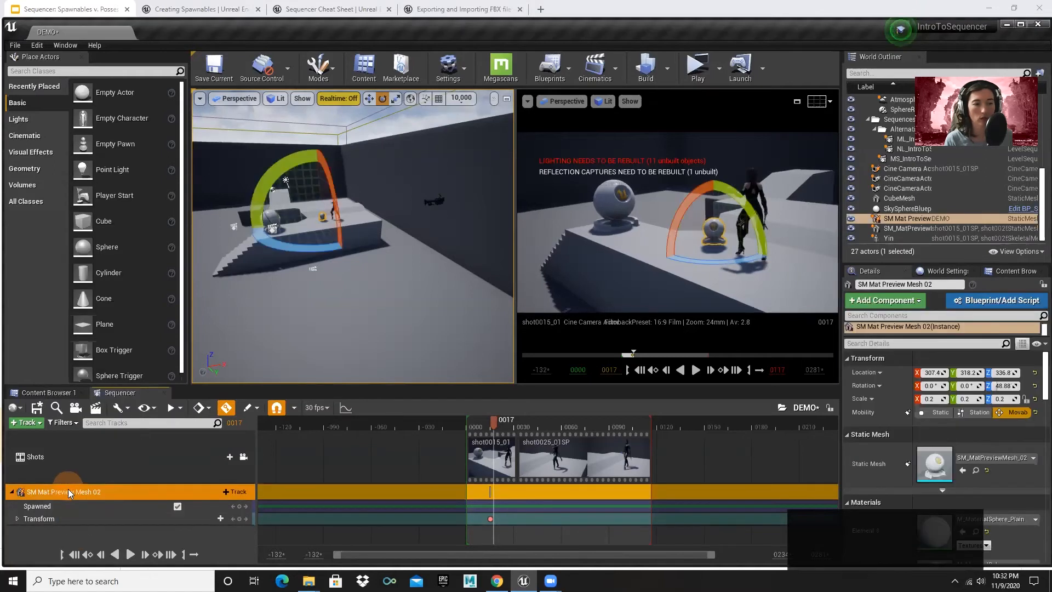
# Copy the spawnable SM Mat Preview Mesh 02 track from the DEMO sequence and paste it into shot0015_01SP
pyautogui.hotkey('ctrl', 'c')
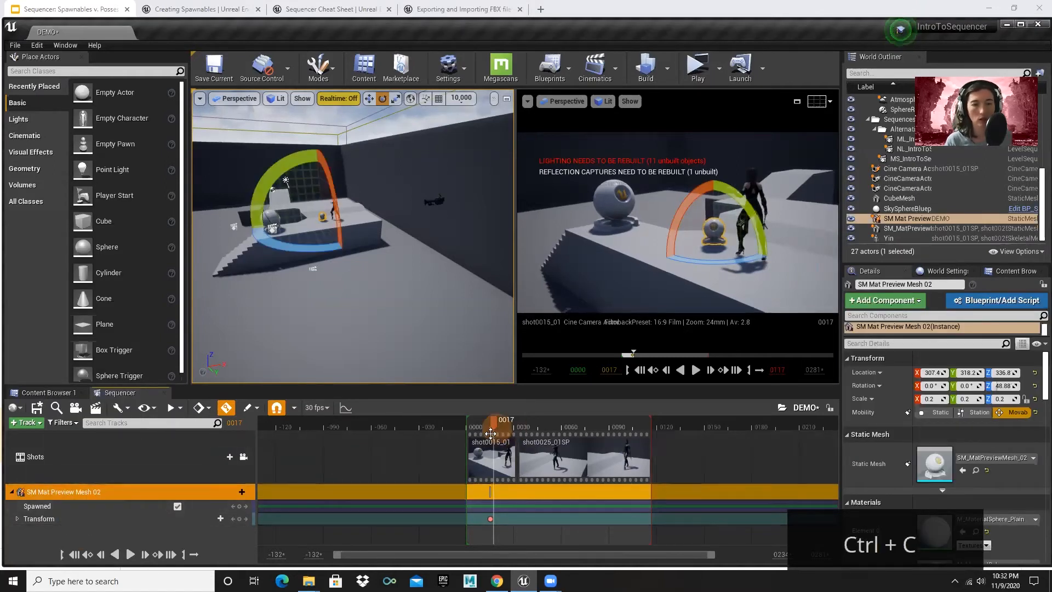
pyautogui.doubleClick(482, 452)
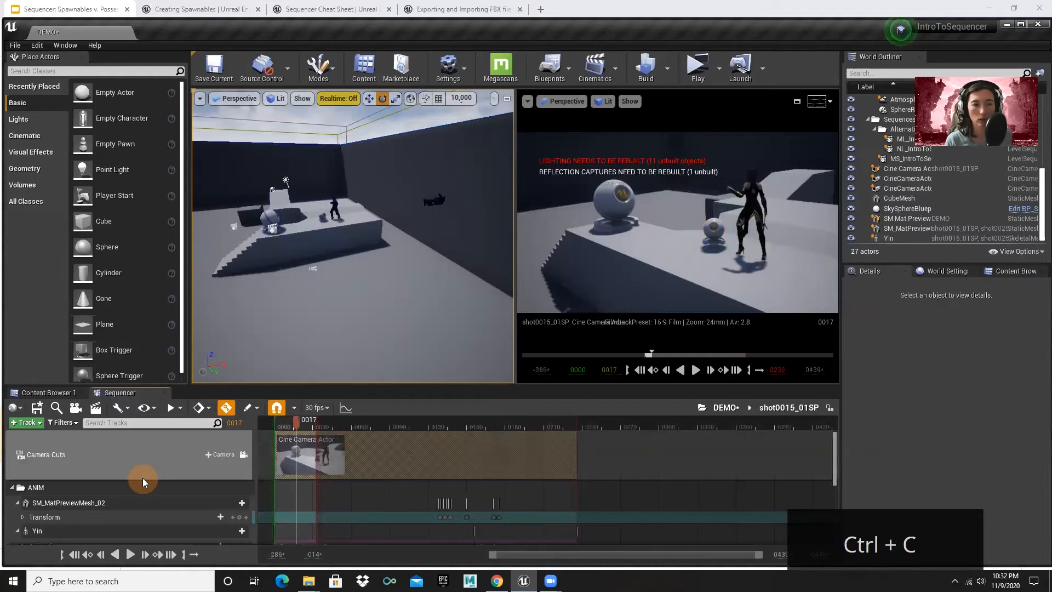
pyautogui.scroll(-5, 143, 479)
pyautogui.scroll(5, 113, 508)
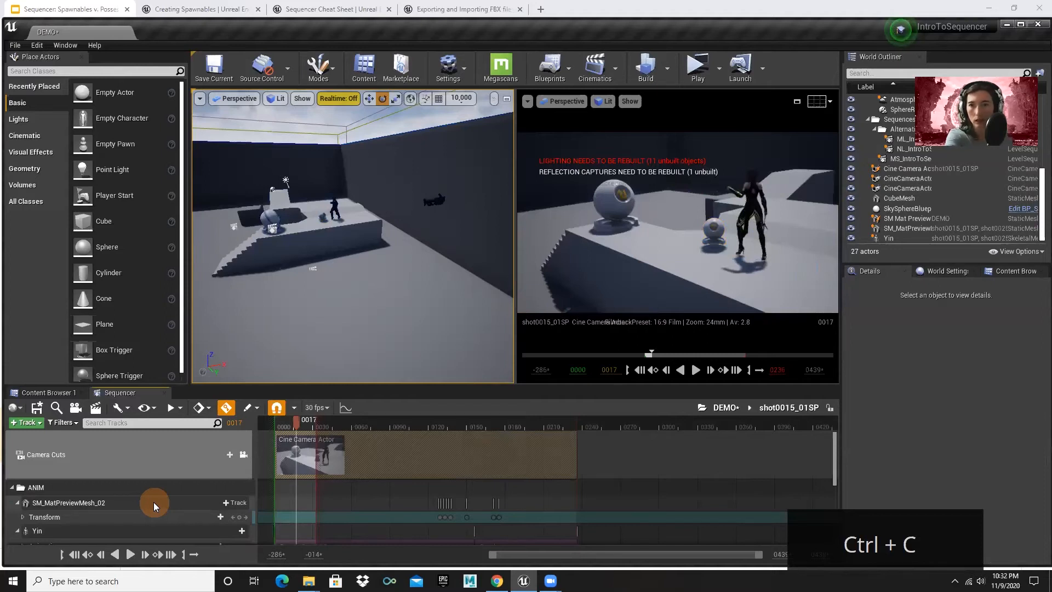
pyautogui.scroll(-2, 154, 502)
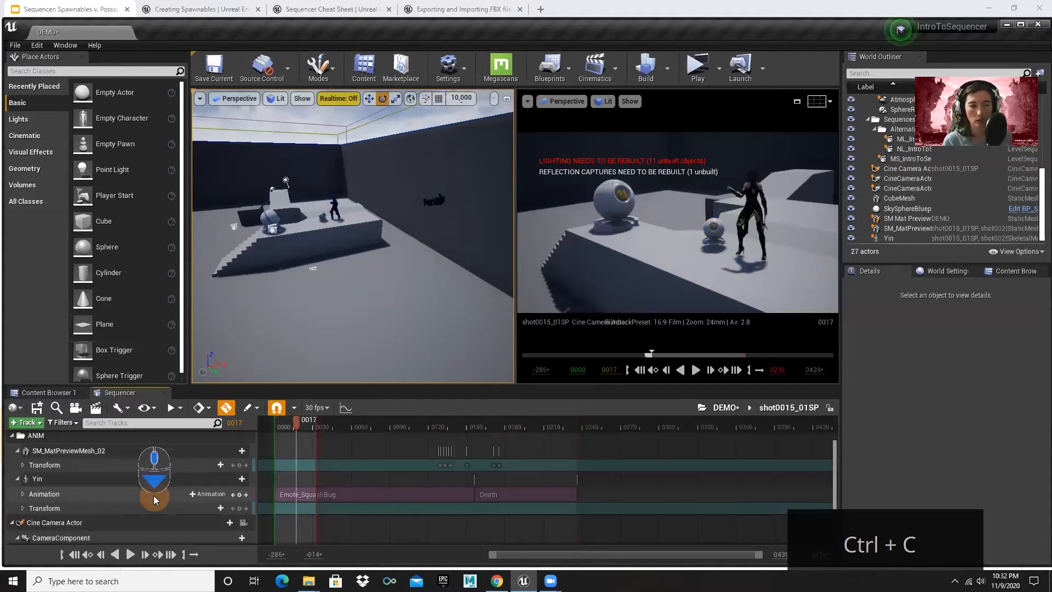
pyautogui.hotkey('ctrl', 'v')
pyautogui.scroll(-5, 130, 498)
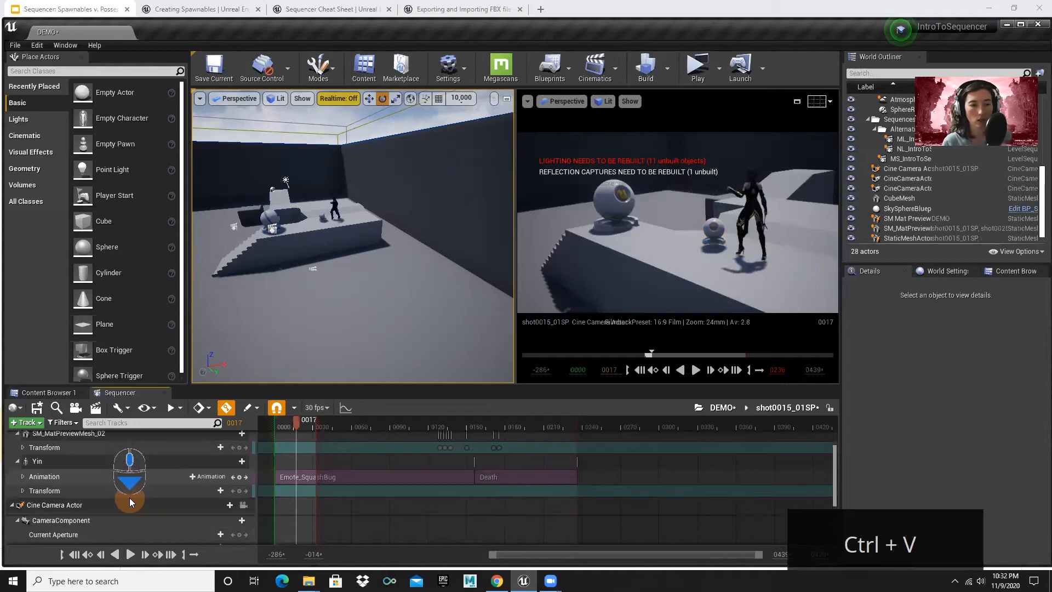
pyautogui.click(93, 516)
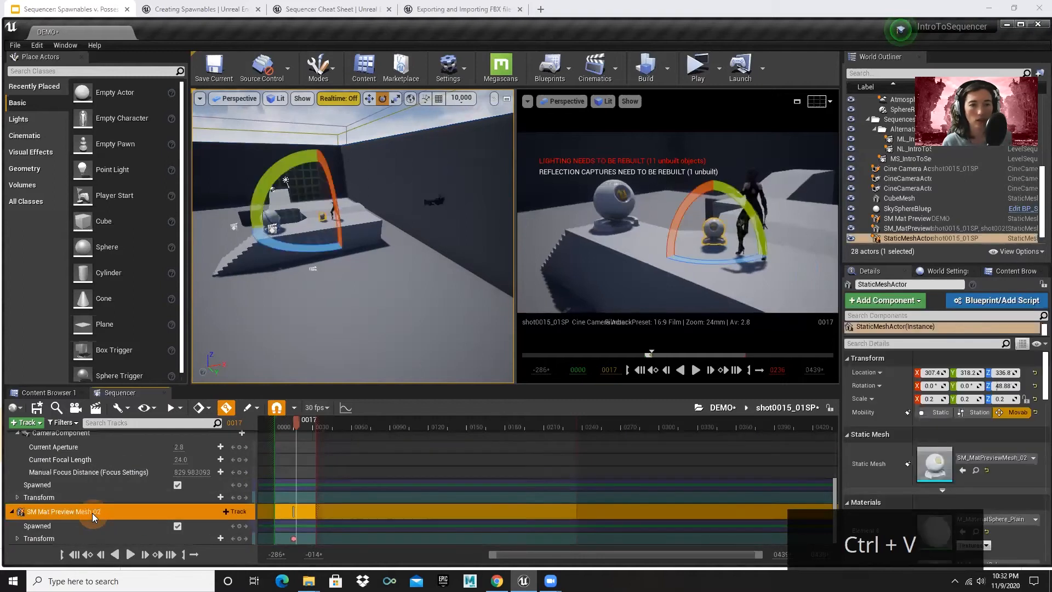
# Return to the DEMO sequence and delete its original SM Mat Preview Mesh 02 track
pyautogui.click(718, 408)
pyautogui.click(108, 496)
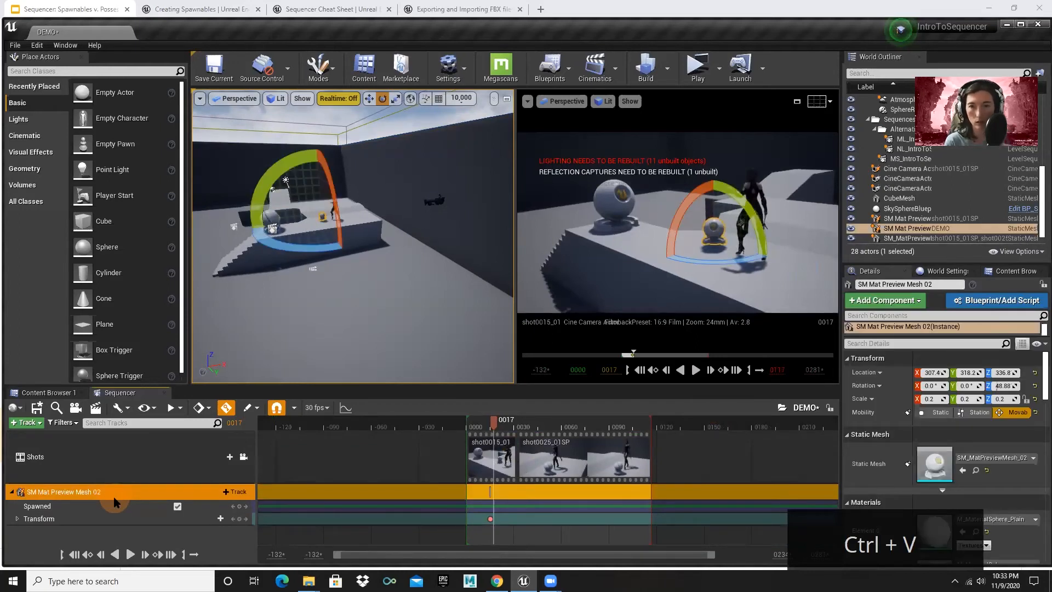
pyautogui.press('Delete')
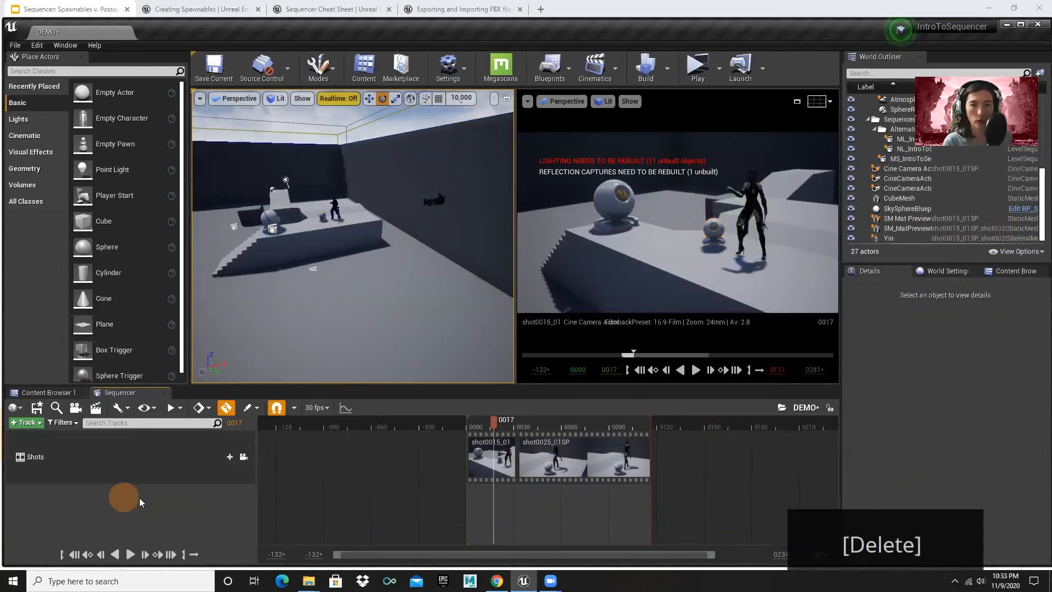
# Open shot0015_01SP at frame 16 and snap the small preview mesh beside the character down to the floor
pyautogui.moveTo(495, 423)
pyautogui.mouseDown()
pyautogui.moveTo(447, 425)
pyautogui.moveTo(528, 430)
pyautogui.moveTo(491, 431)
pyautogui.mouseUp()
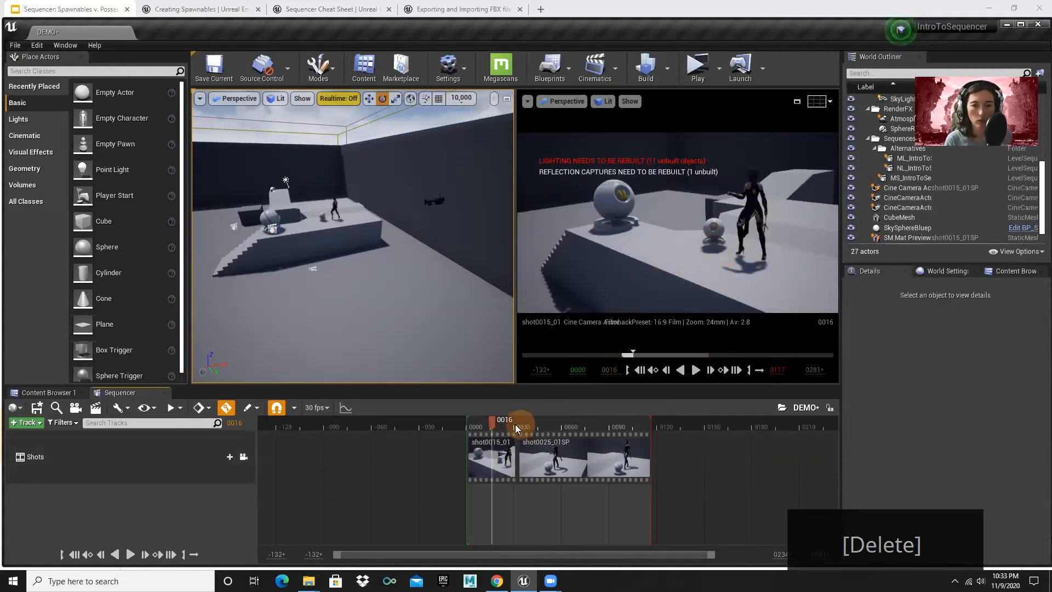
pyautogui.doubleClick(494, 460)
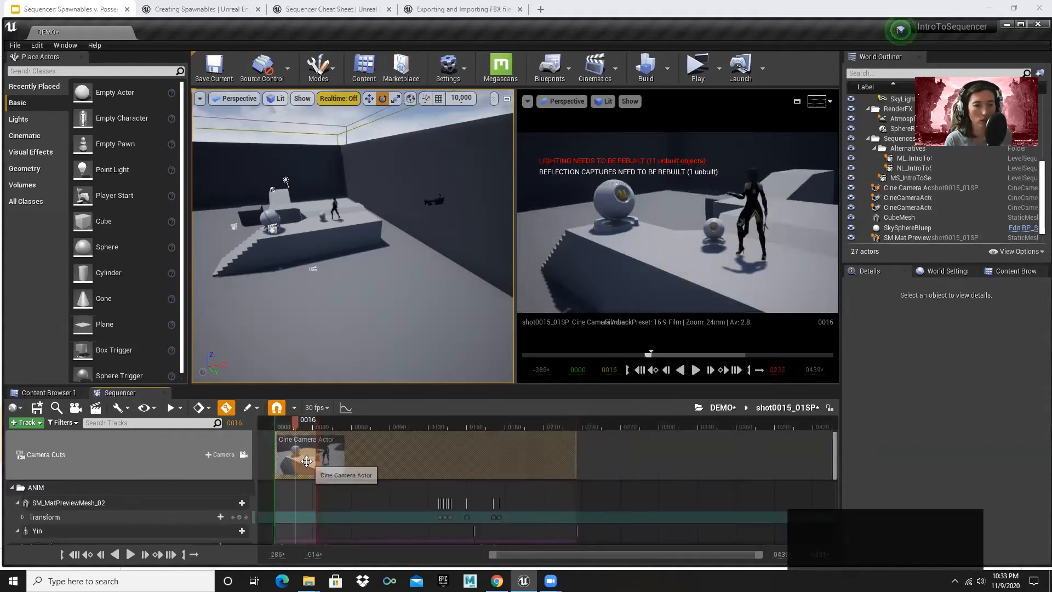
pyautogui.scroll(-5, 306, 465)
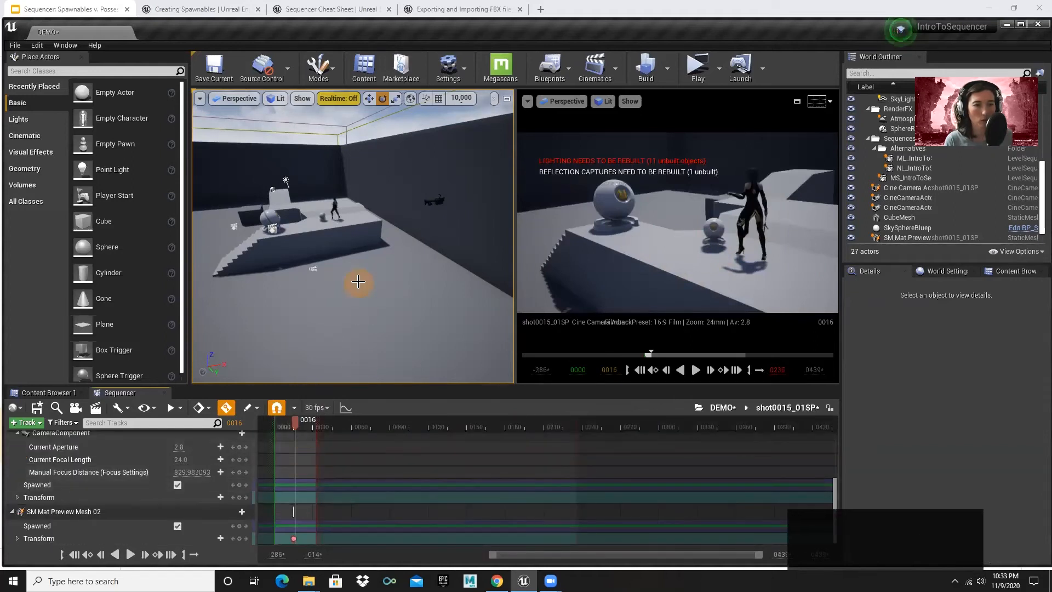
pyautogui.press('w')
pyautogui.press('w')
pyautogui.moveTo(313, 247); pyautogui.dragTo(311, 243, button='right')
pyautogui.press('w')
pyautogui.press('w')
pyautogui.press('w')
pyautogui.press('w')
pyautogui.press('w')
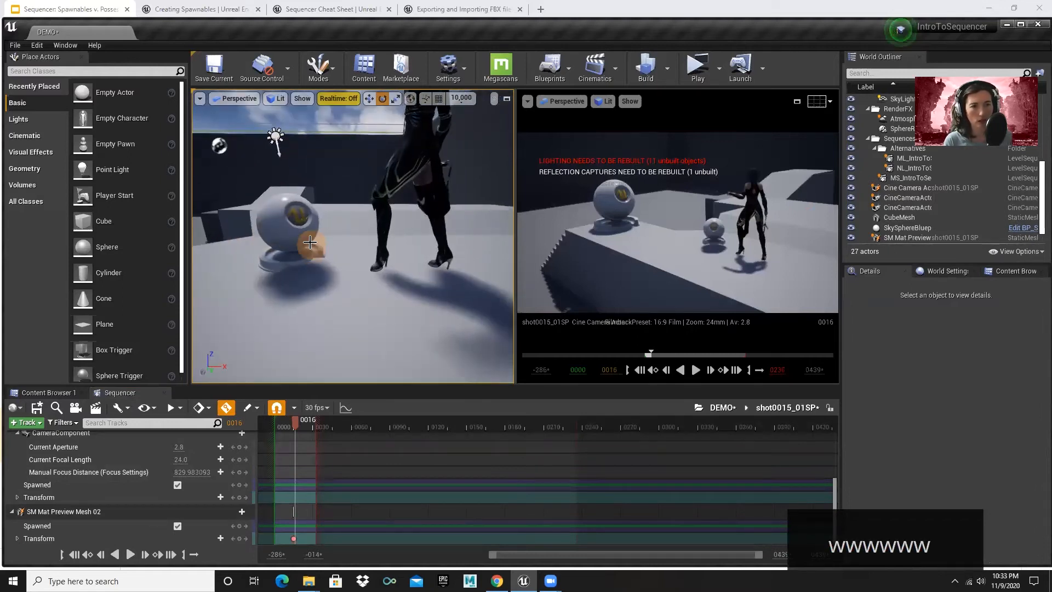
pyautogui.click(305, 241)
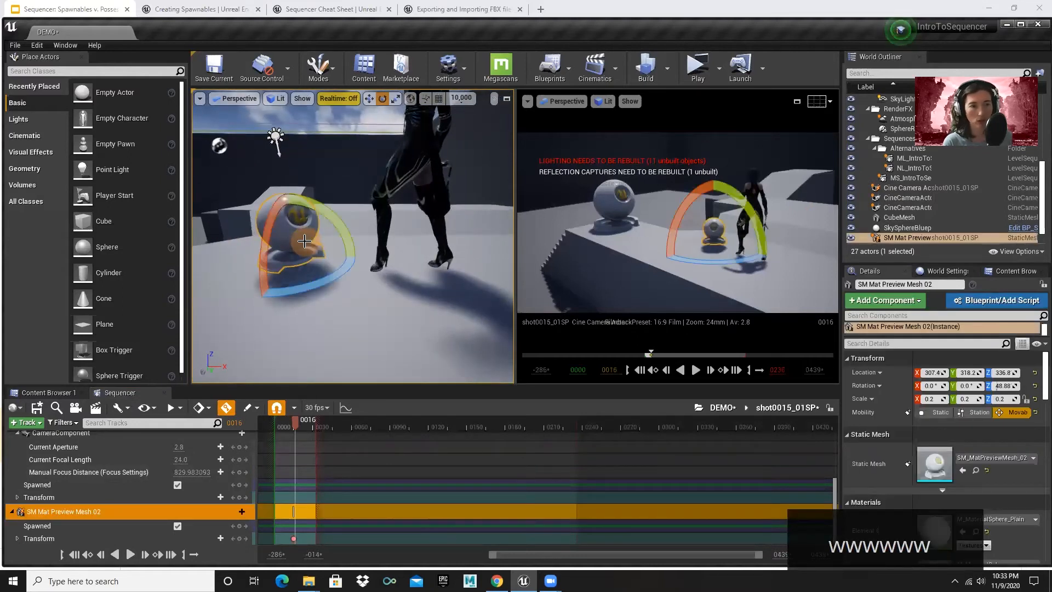
pyautogui.press('End')
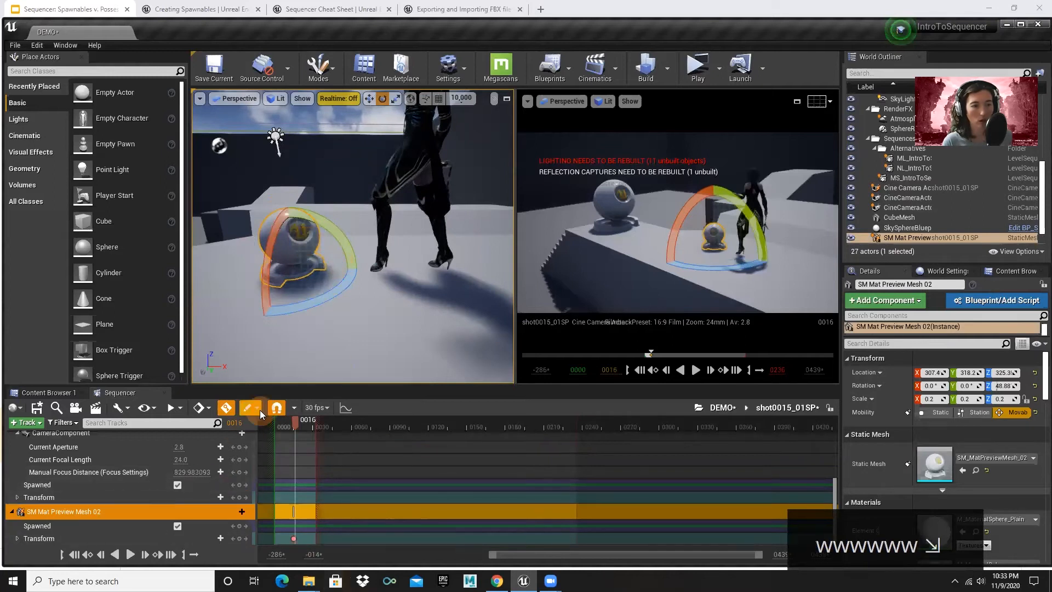
# Expand the preview mesh's Transform track, snap the mesh to the floor at frame 15 and key its transform there
pyautogui.click(300, 431)
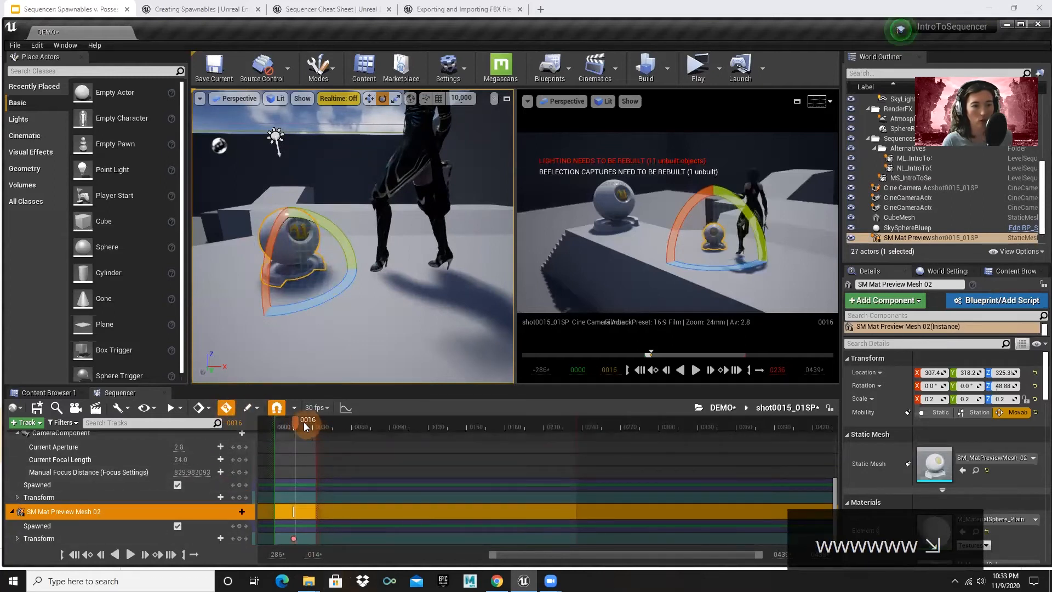
pyautogui.click(11, 540)
pyautogui.scroll(-2, 295, 499)
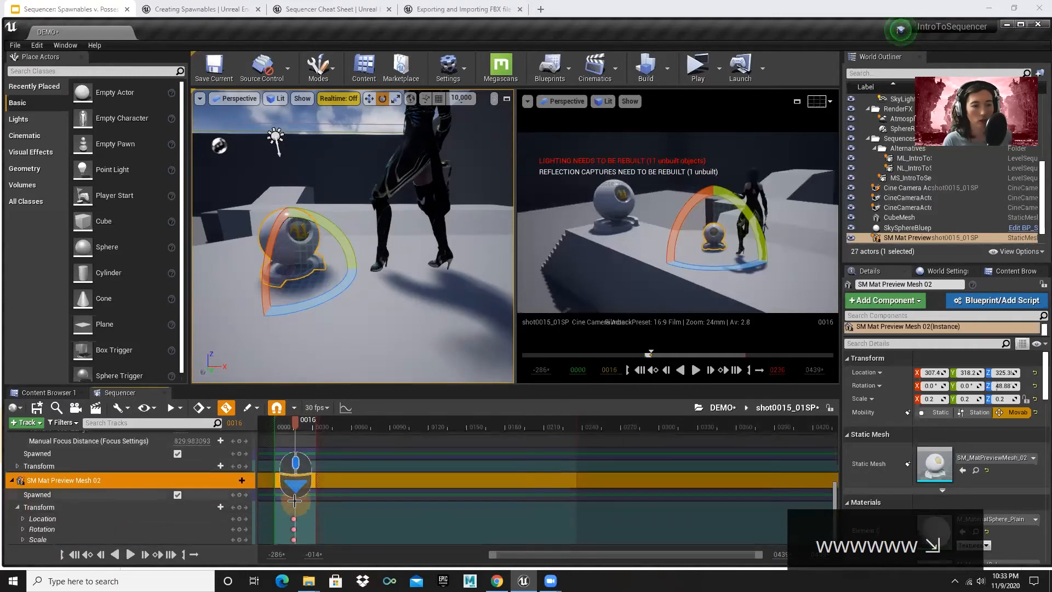
pyautogui.moveTo(280, 422)
pyautogui.mouseDown()
pyautogui.moveTo(309, 427)
pyautogui.moveTo(252, 422)
pyautogui.moveTo(303, 426)
pyautogui.moveTo(281, 420)
pyautogui.mouseUp()
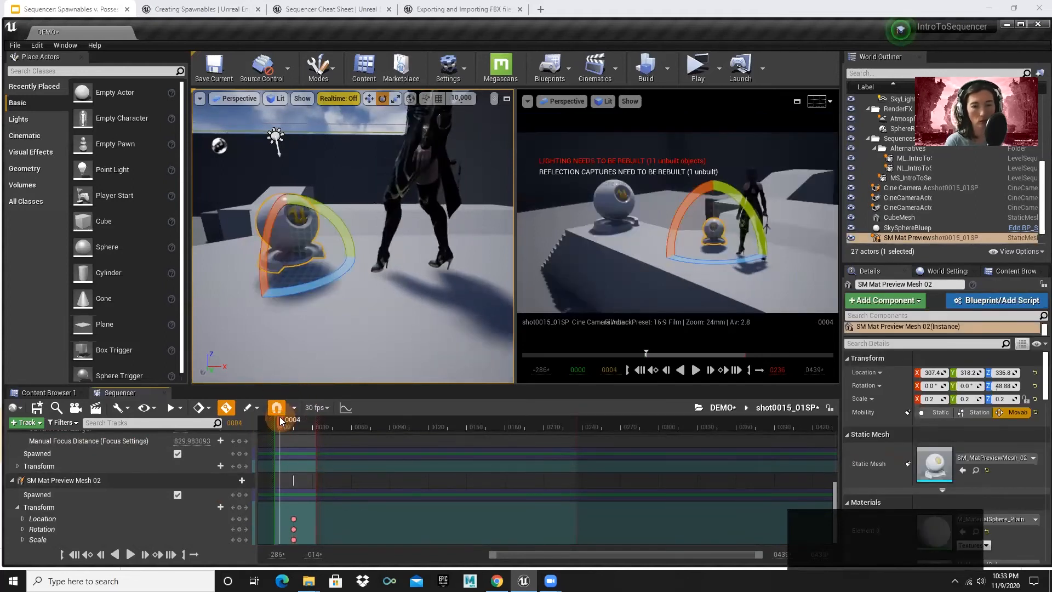
pyautogui.press('.')
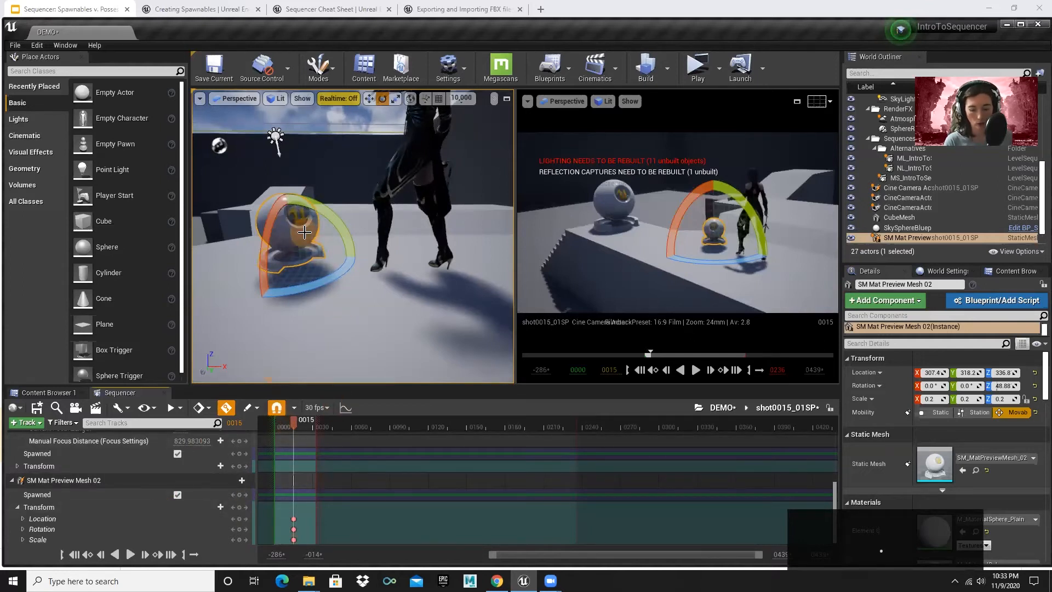
pyautogui.press('End')
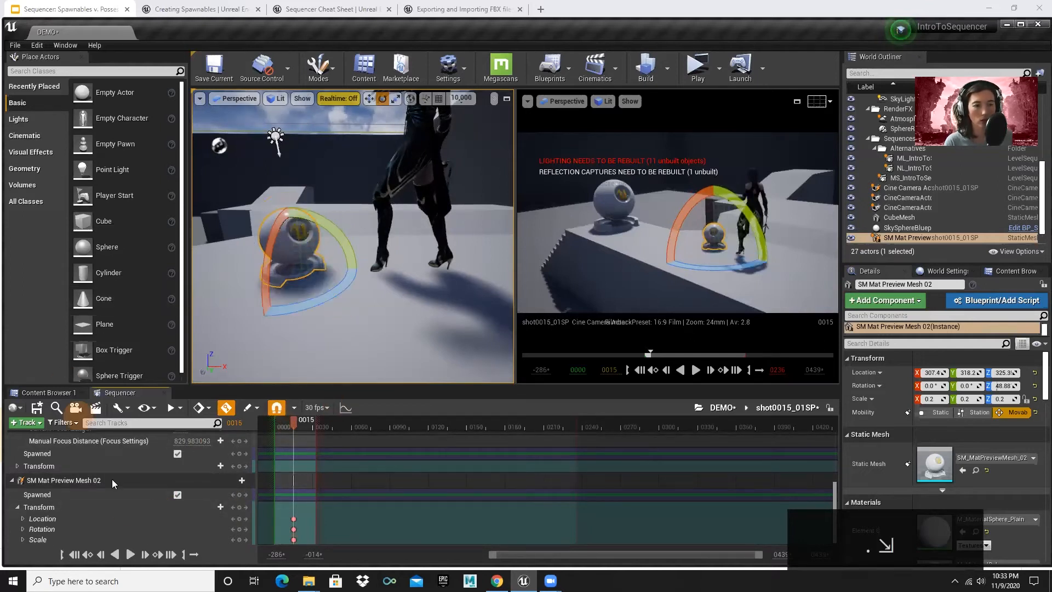
pyautogui.click(239, 508)
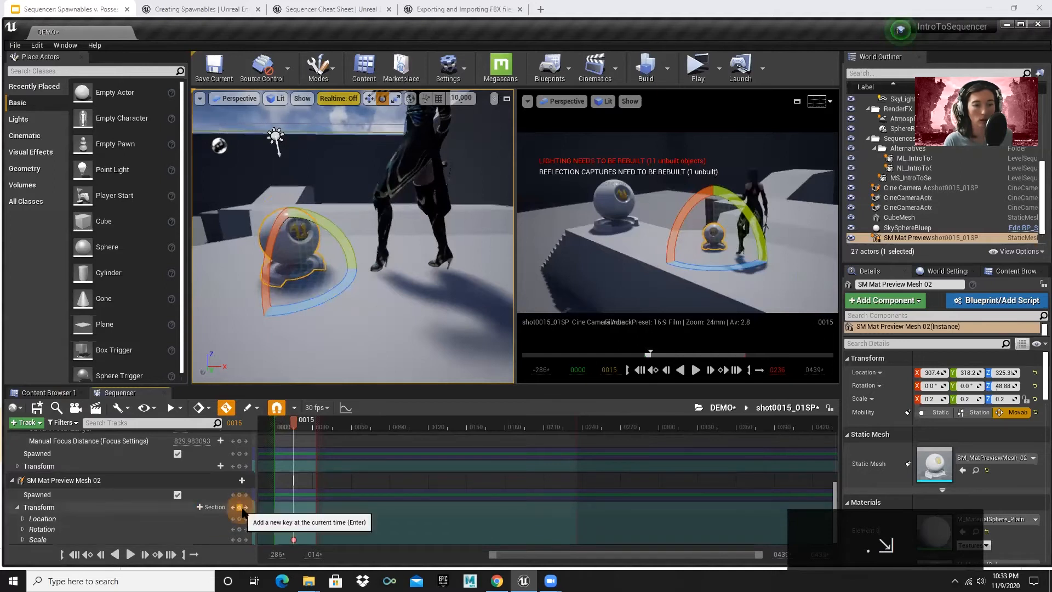
# Scrub shot0015_01SP back to frame 1 to check the mesh, and return to the DEMO sequence
pyautogui.moveTo(296, 420)
pyautogui.mouseDown()
pyautogui.moveTo(329, 420)
pyautogui.moveTo(275, 420)
pyautogui.mouseUp()
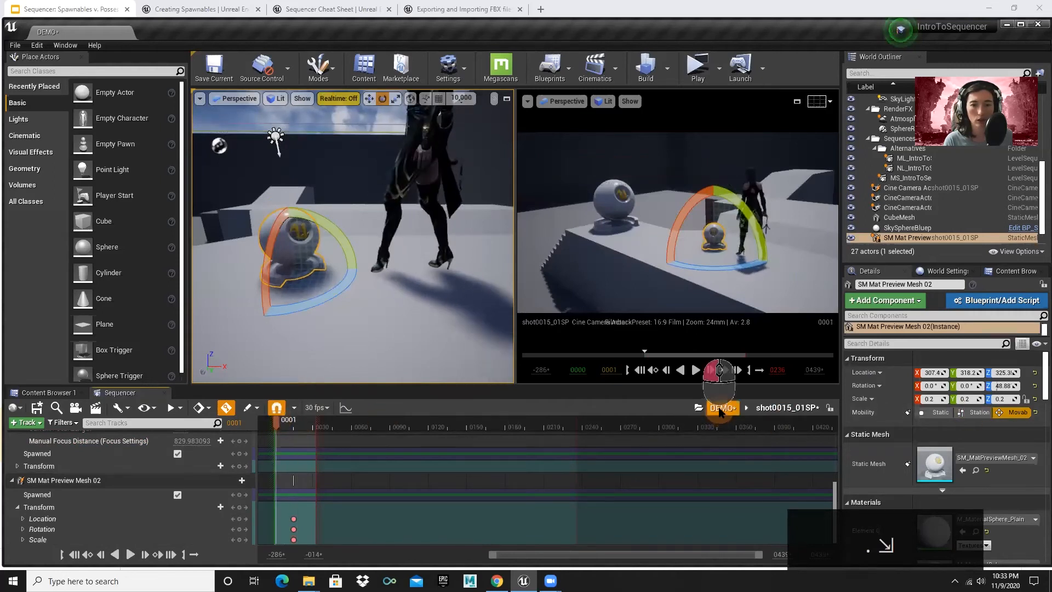
pyautogui.click(721, 408)
pyautogui.click(301, 515)
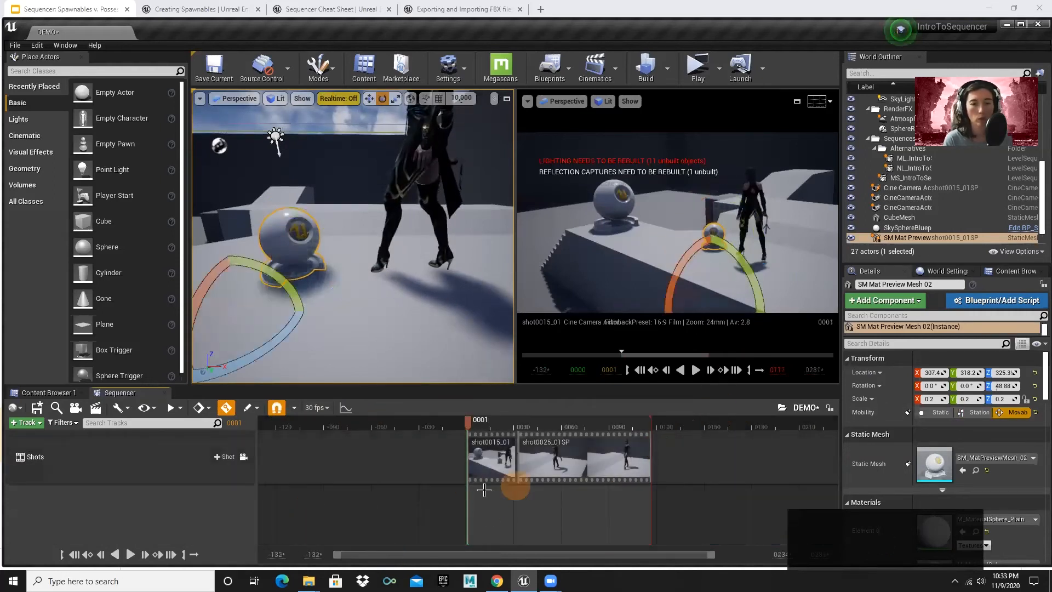
pyautogui.hotkey('alt', 'Tab')
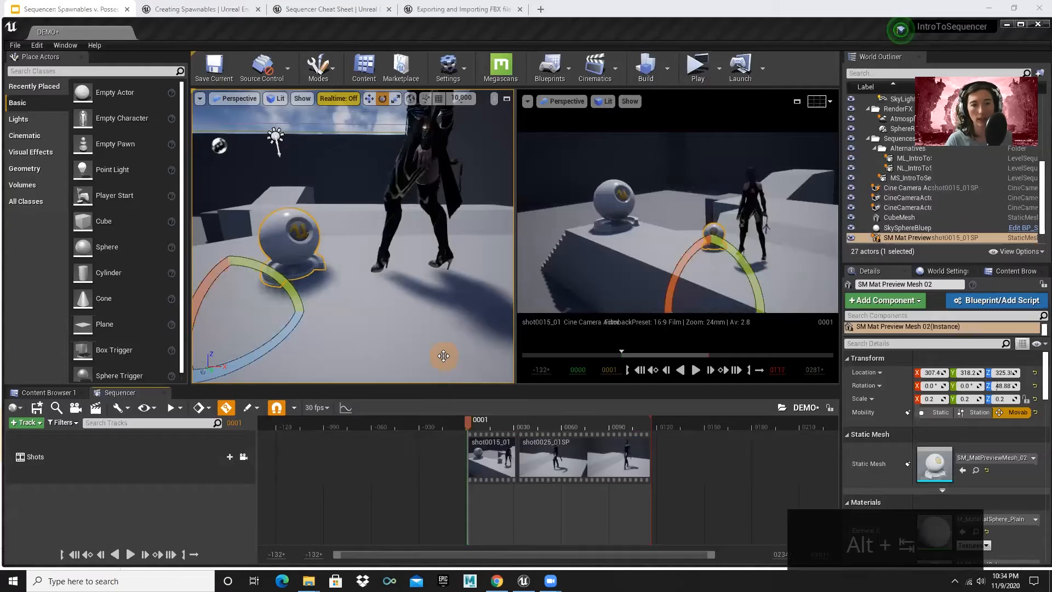
pyautogui.hotkey('alt', 'Tab')
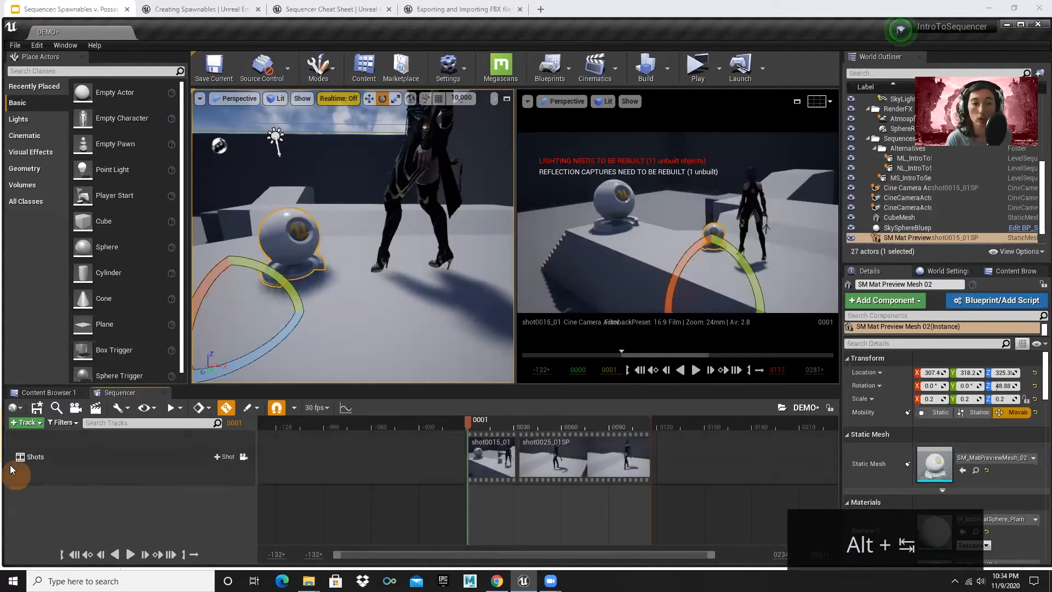
# Add a Subscenes track to the DEMO sequence
pyautogui.click(23, 424)
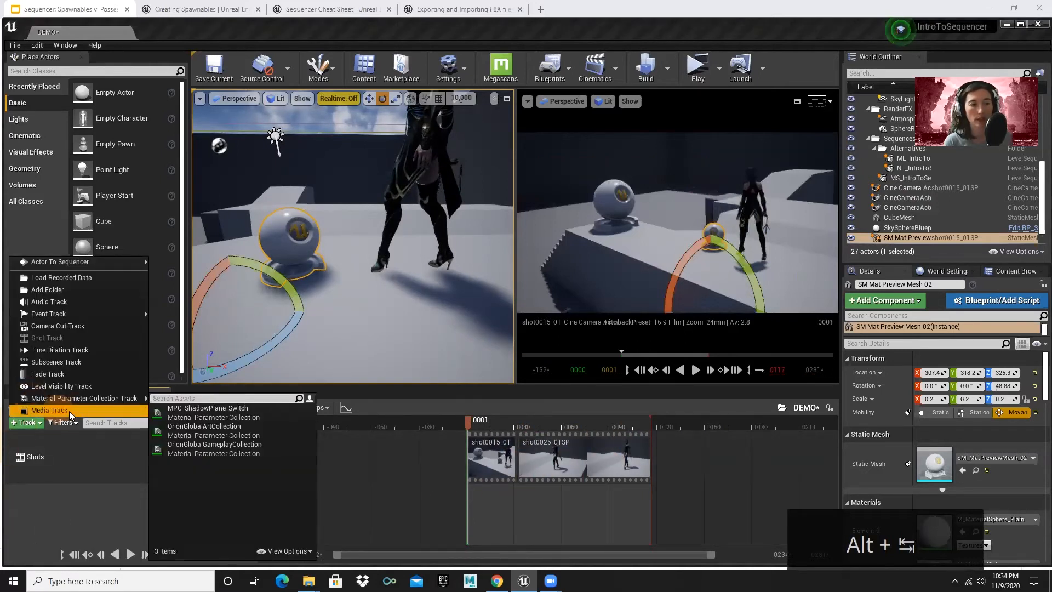
pyautogui.click(92, 362)
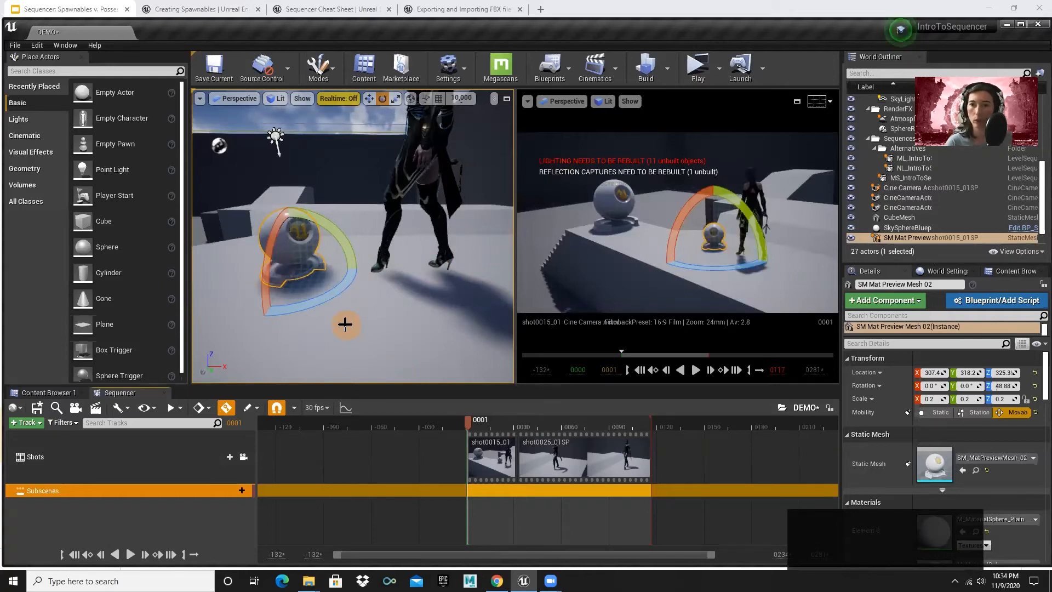
pyautogui.click(80, 511)
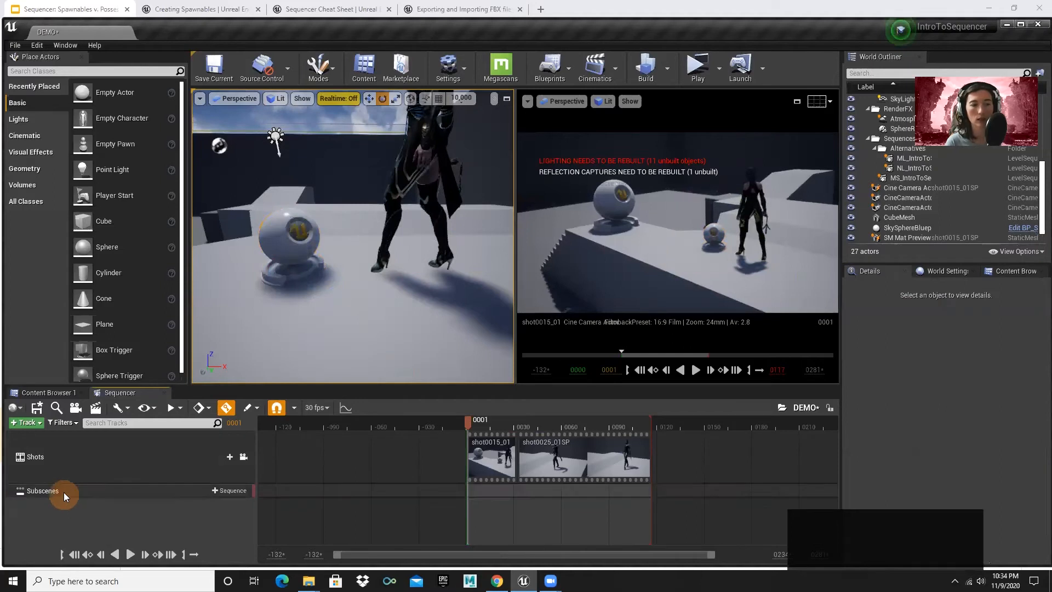
pyautogui.click(63, 492)
pyautogui.click(59, 508)
pyautogui.click(49, 492)
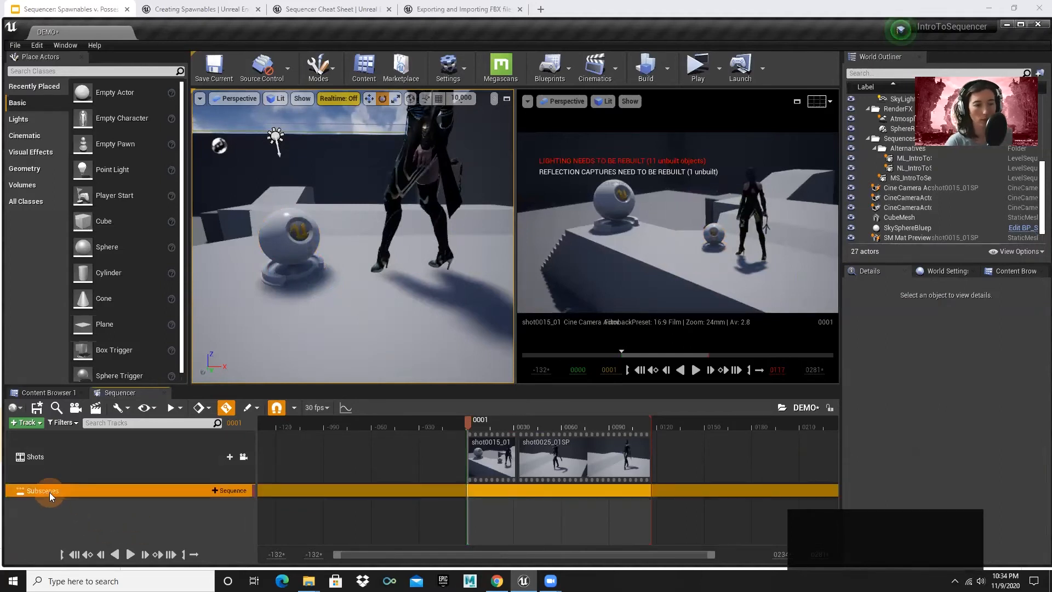
pyautogui.click(55, 520)
# Delete the Subscenes track from the DEMO sequence
pyautogui.hotkey('ctrl', 'z')
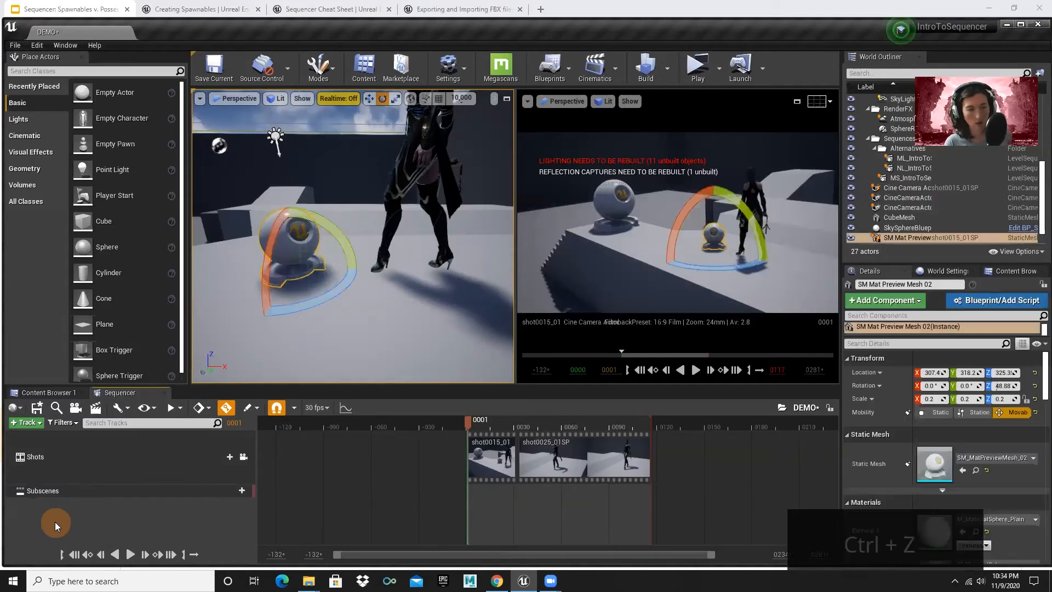
pyautogui.click(37, 45)
pyautogui.click(65, 77)
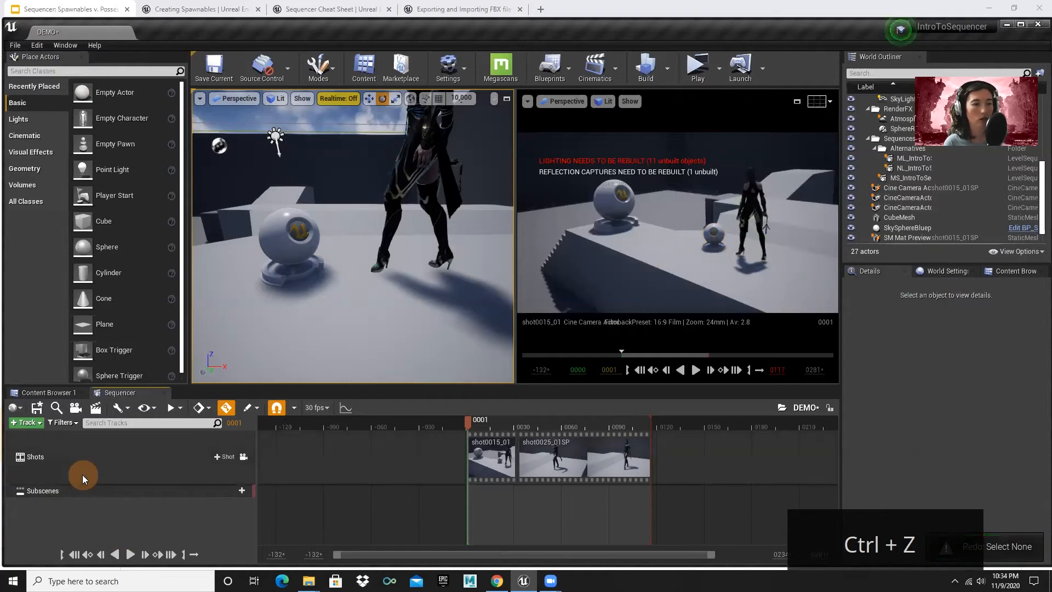
pyautogui.click(82, 489)
pyautogui.rightClick(83, 489)
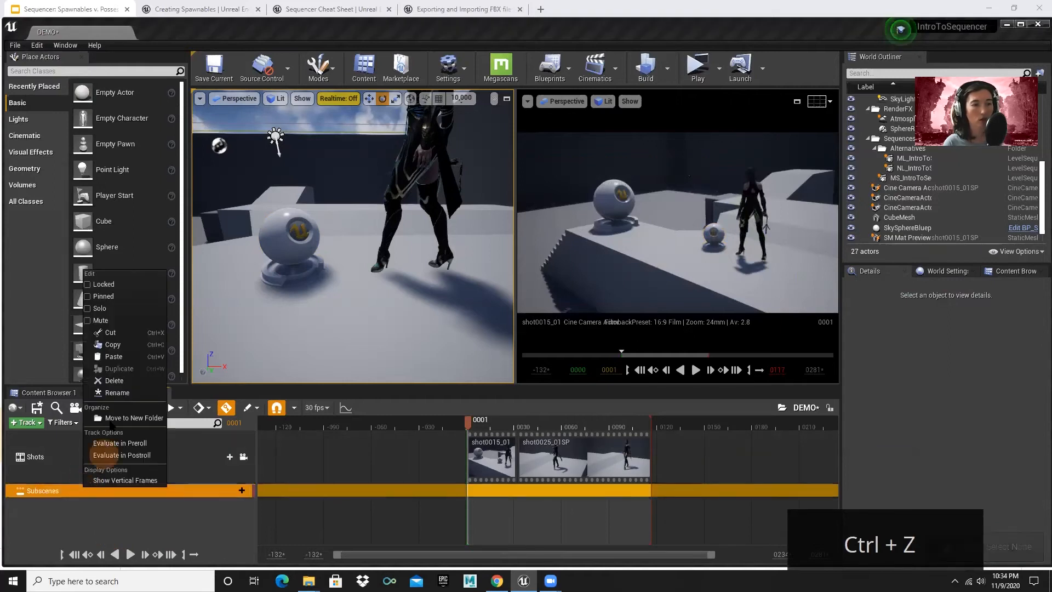
pyautogui.click(112, 380)
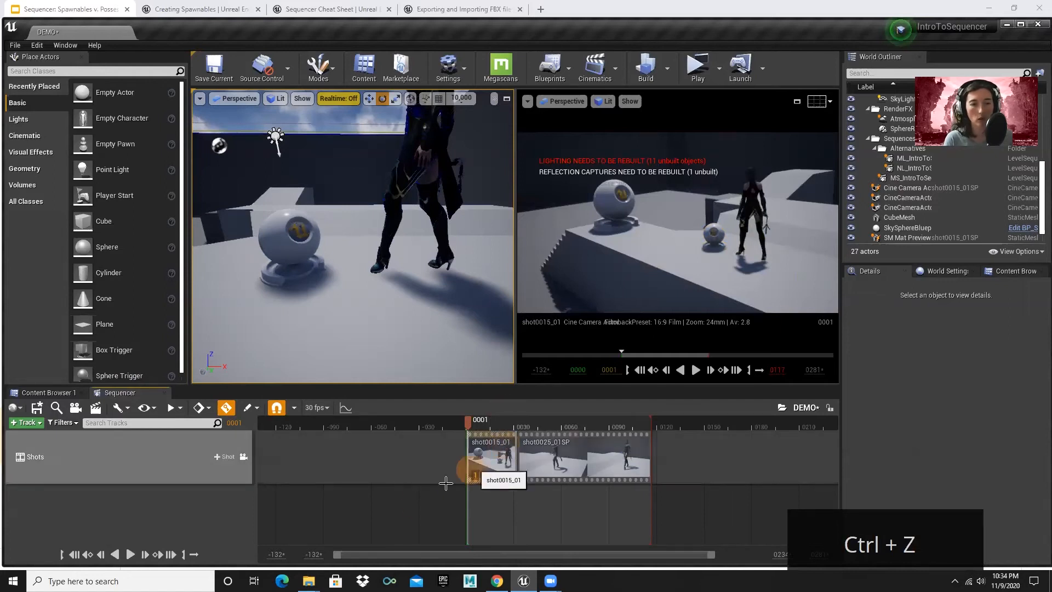
# Open shot0015_01SP and collapse its Cine Camera Actor track to examine the preview mesh's tracks
pyautogui.doubleClick(490, 461)
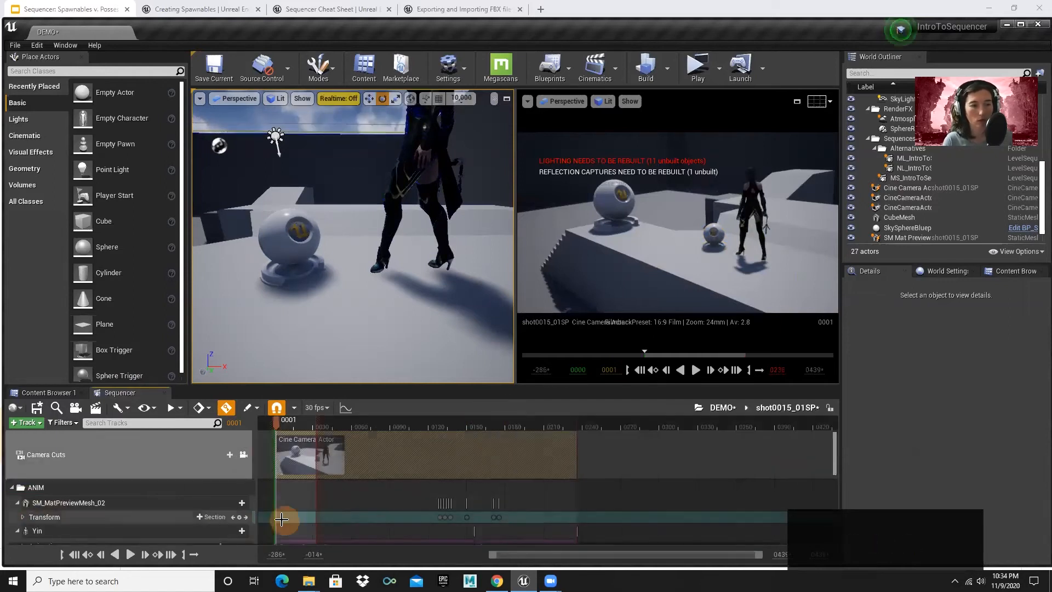
pyautogui.scroll(-3, 101, 512)
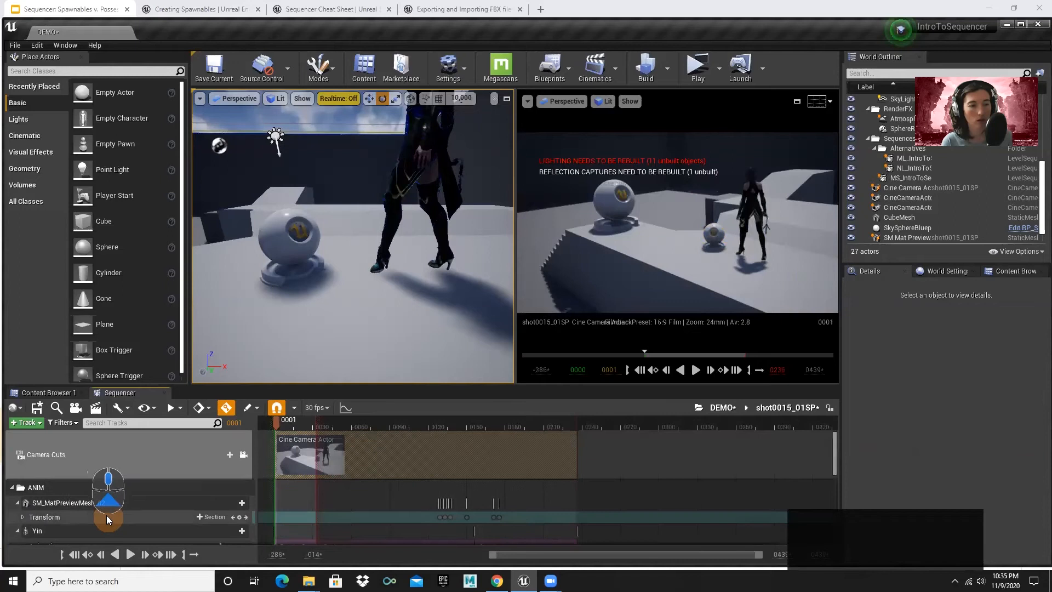
pyautogui.scroll(-5, 101, 513)
pyautogui.scroll(10, 62, 535)
pyautogui.scroll(-5, 61, 534)
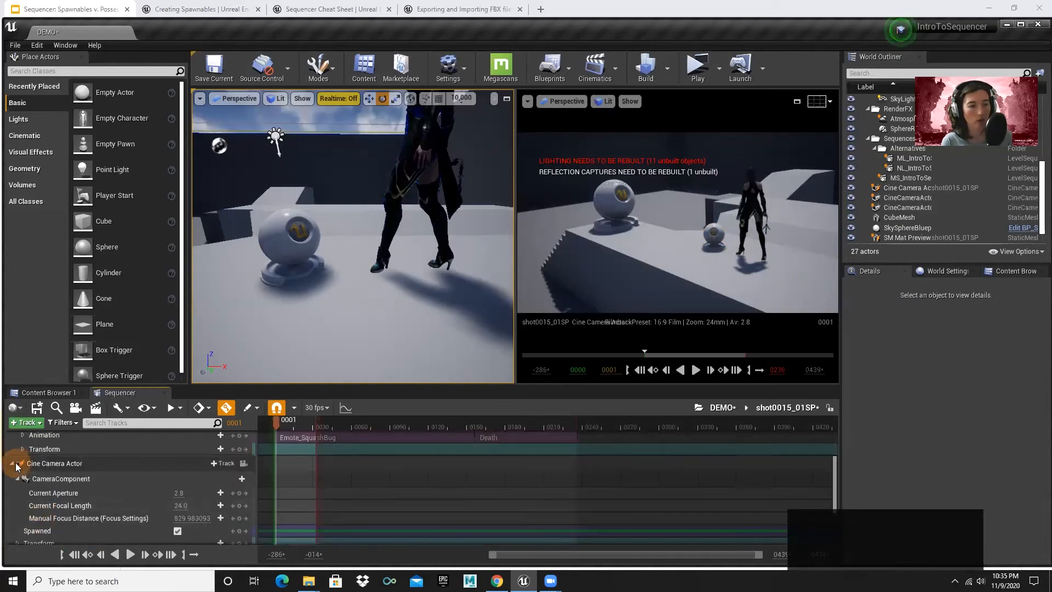
pyautogui.click(12, 464)
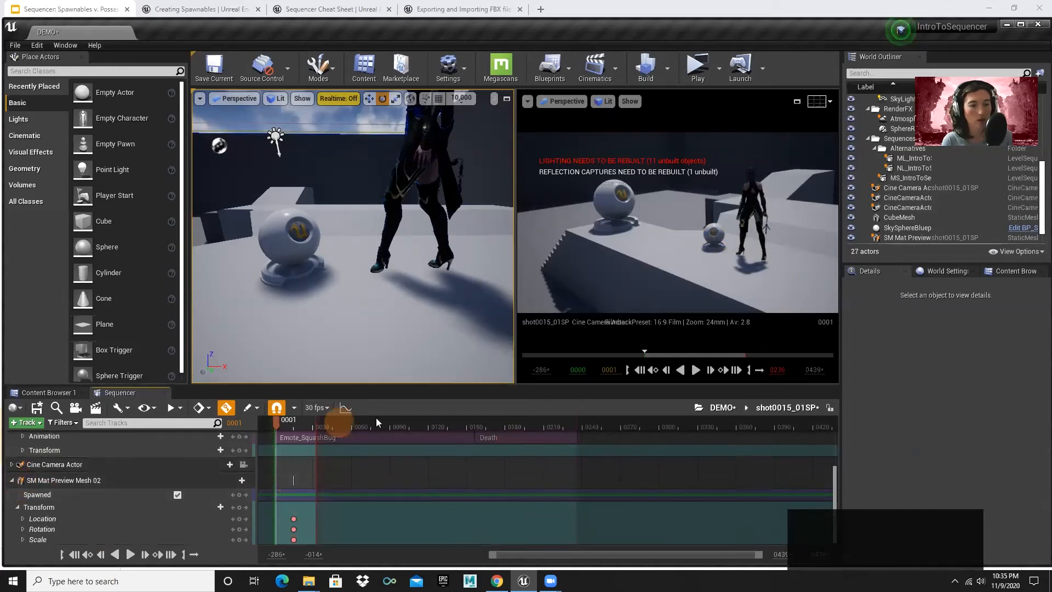
# Return to the DEMO sequence and switch to the Google Slides presentation on spawnables and possessables
pyautogui.click(722, 407)
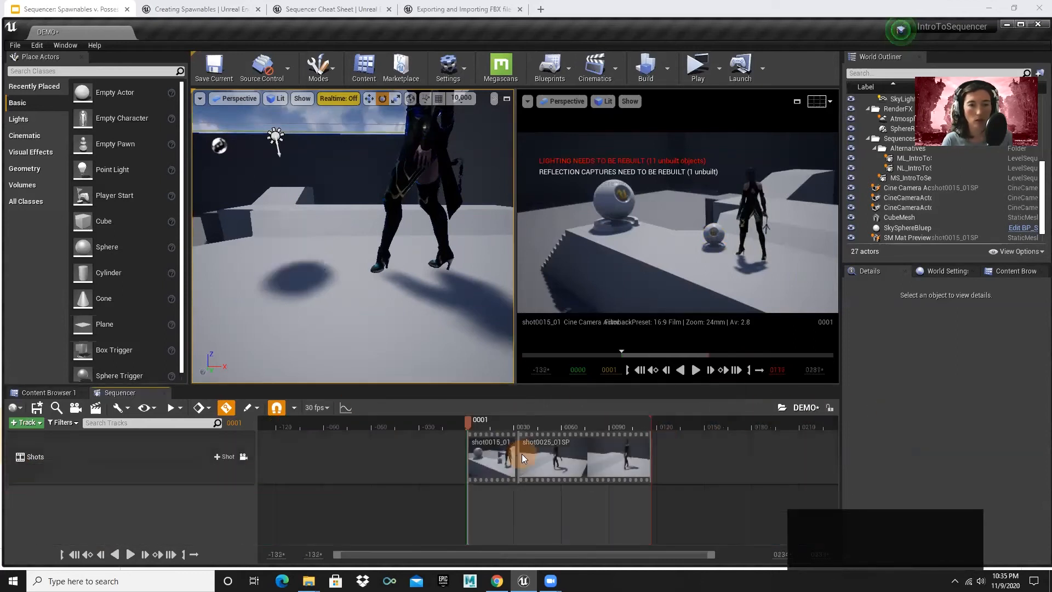
pyautogui.hotkey('alt', 'Tab')
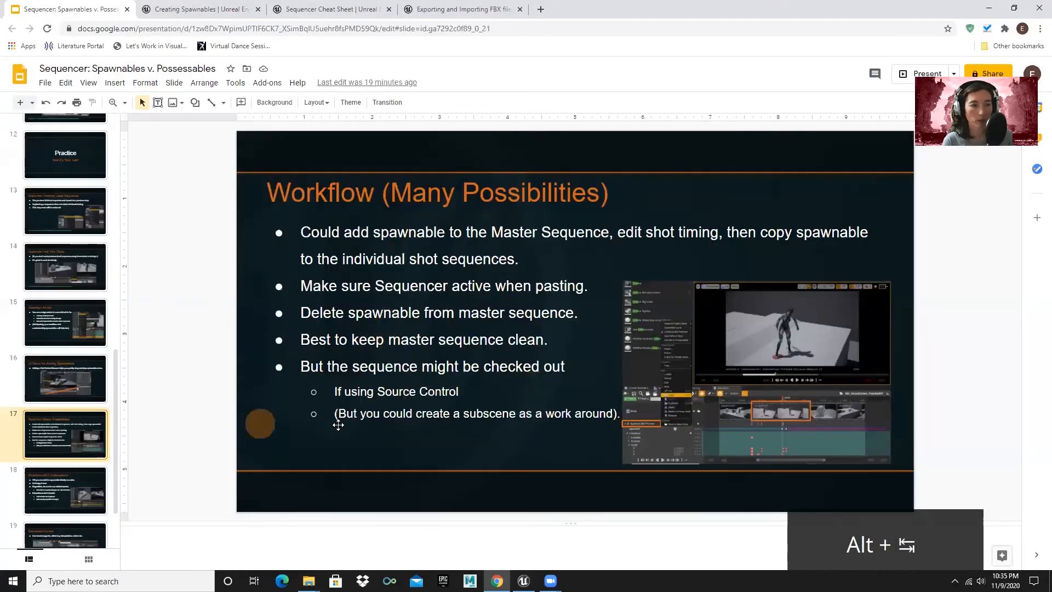
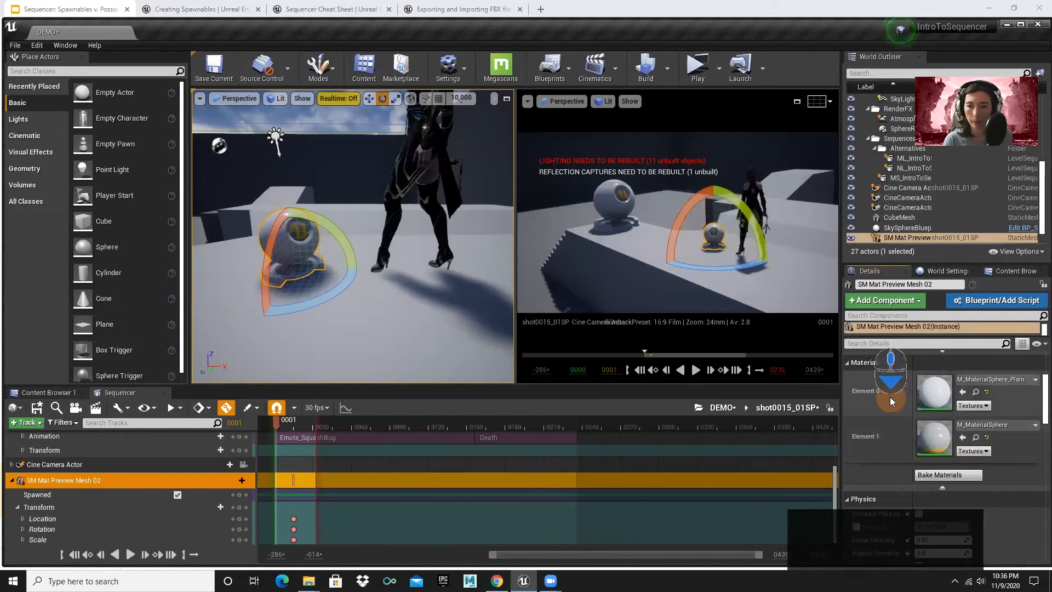
# Change the preview mesh's Element 0 material to MIC_Yin_ClothHang_WindGauntlet
pyautogui.click(987, 393)
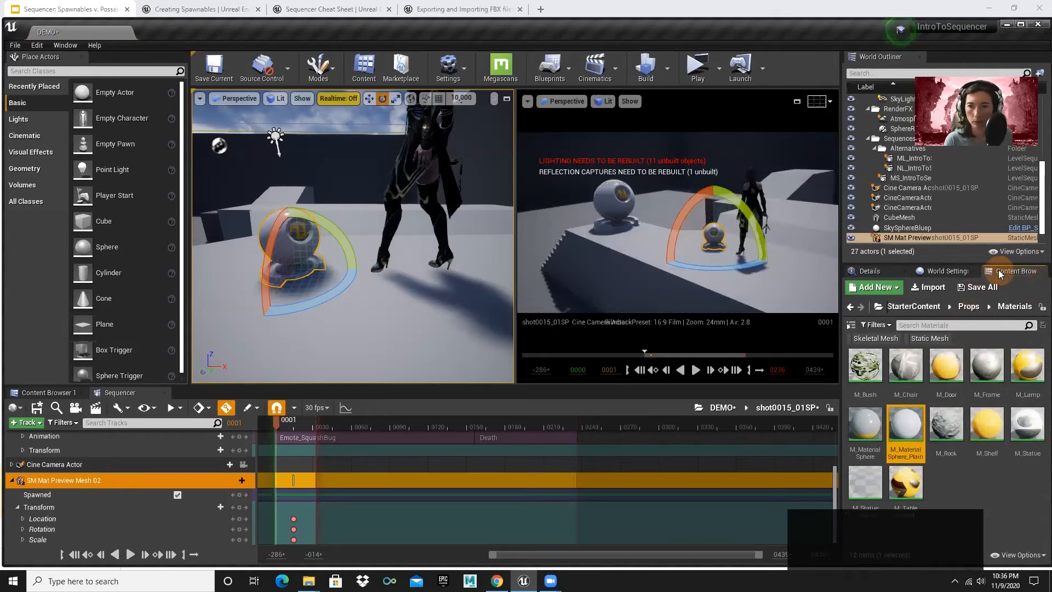
pyautogui.click(872, 275)
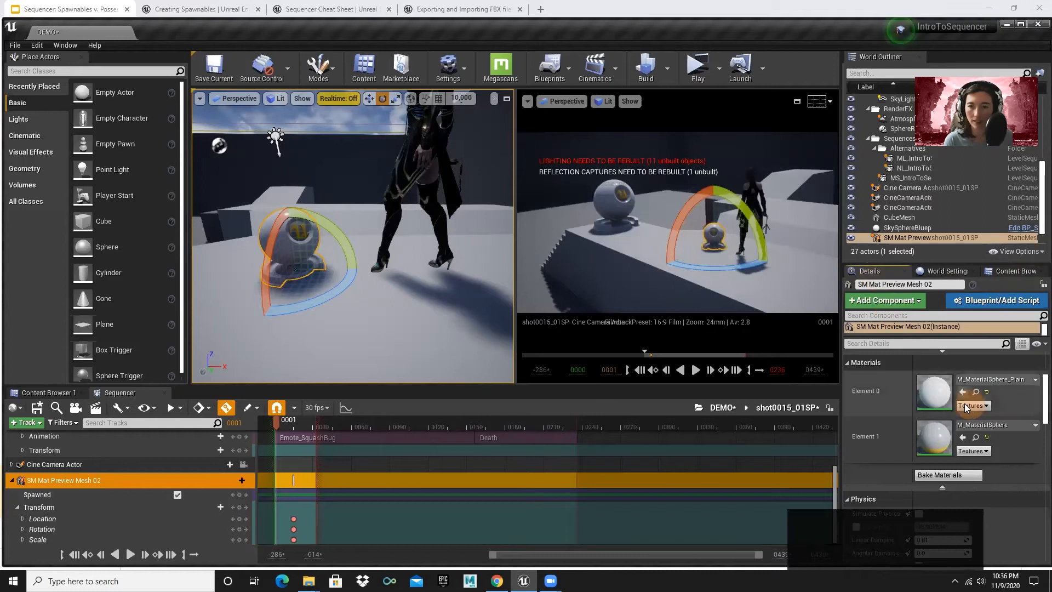
pyautogui.click(1027, 382)
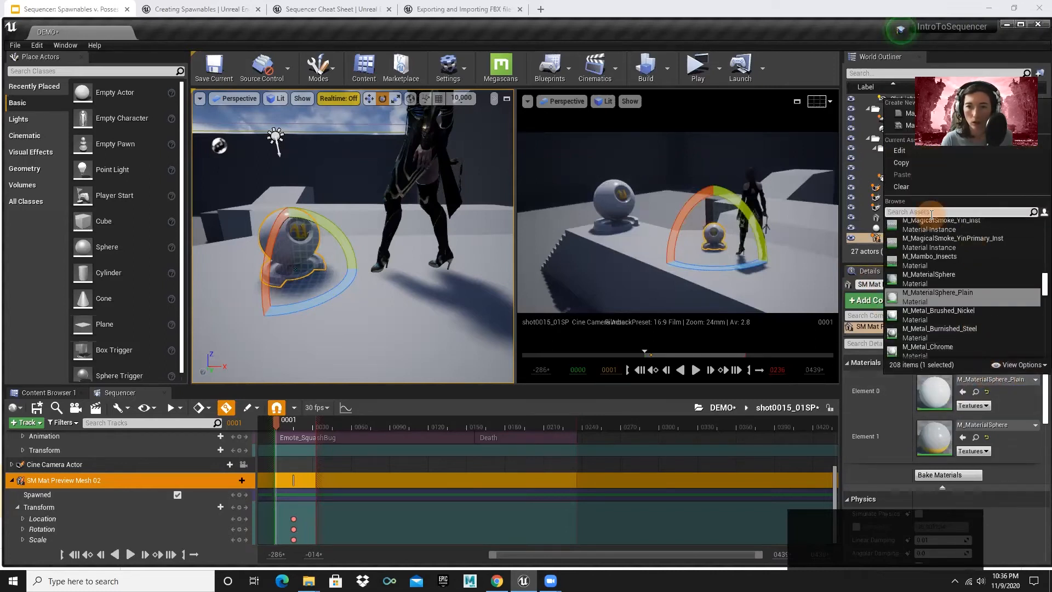
pyautogui.write('yin')
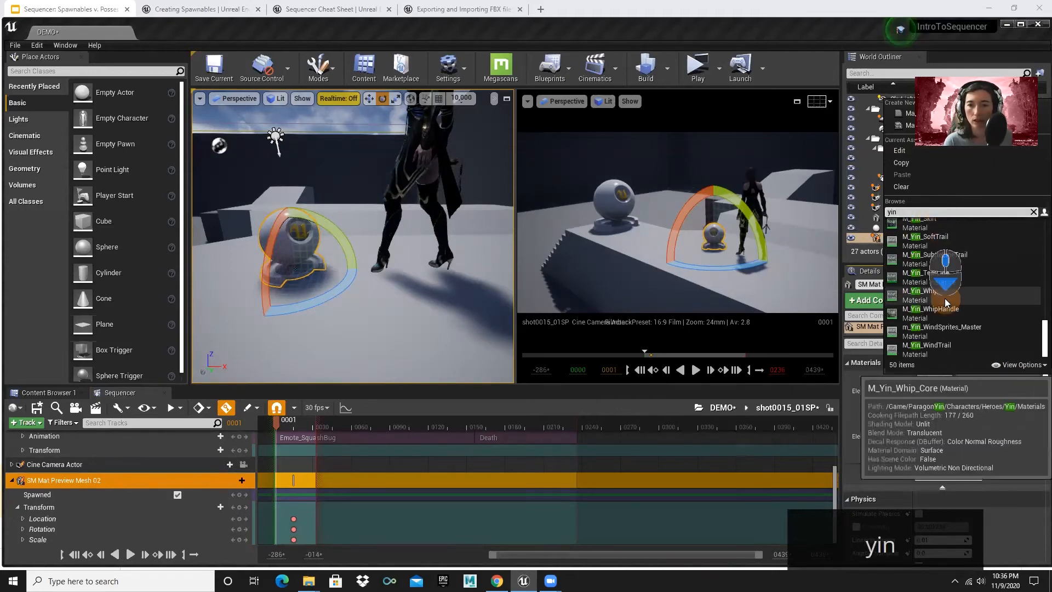
pyautogui.scroll(1, 963, 309)
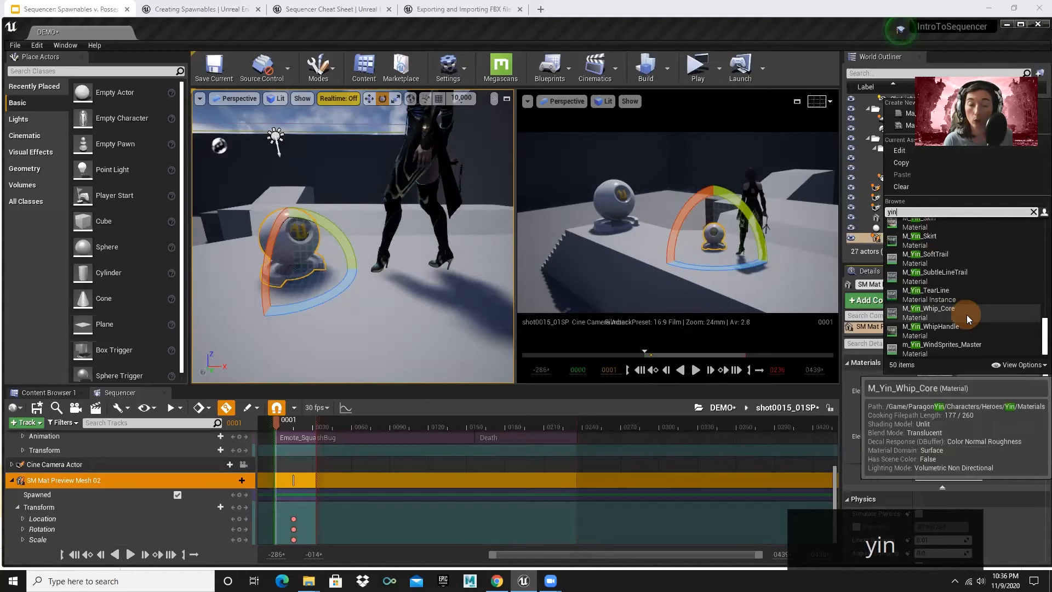
pyautogui.scroll(10, 968, 313)
pyautogui.scroll(10, 968, 312)
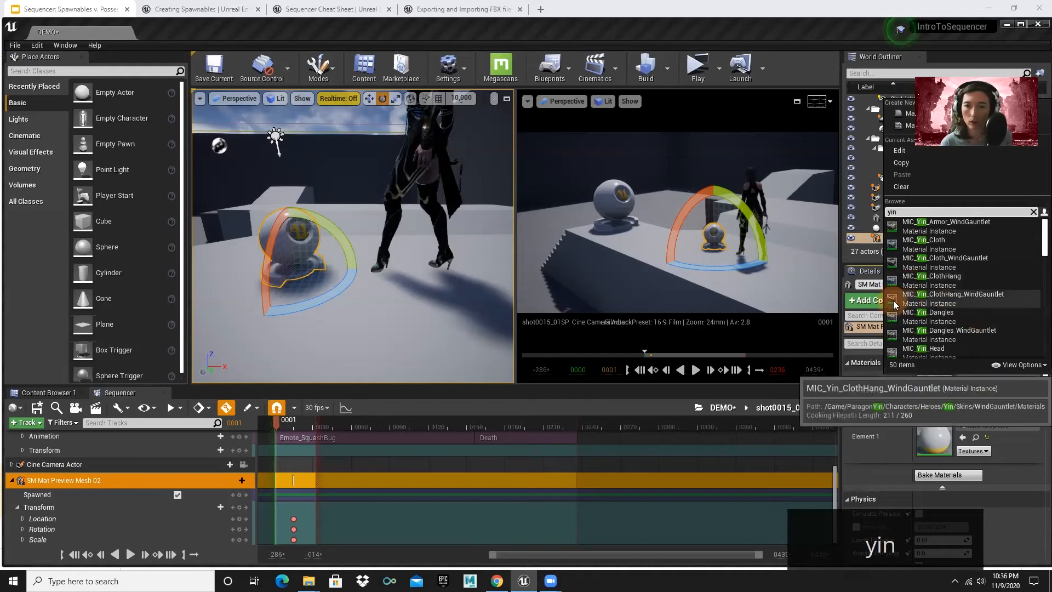
pyautogui.click(899, 296)
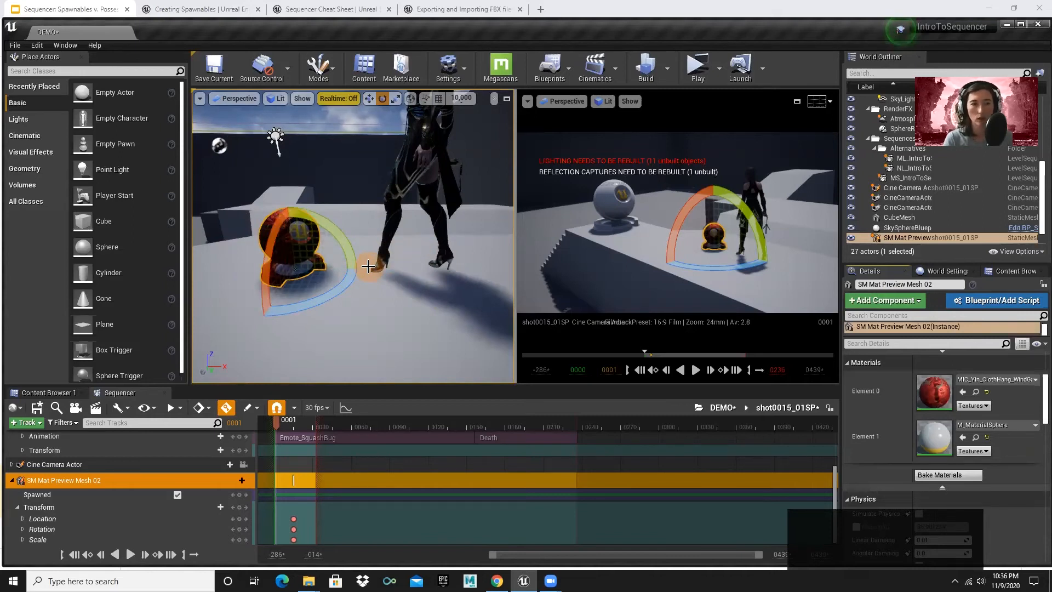
# Rename the preview mesh's track in shot0015_01SP as Mini_Mat
pyautogui.click(322, 192)
pyautogui.click(285, 254)
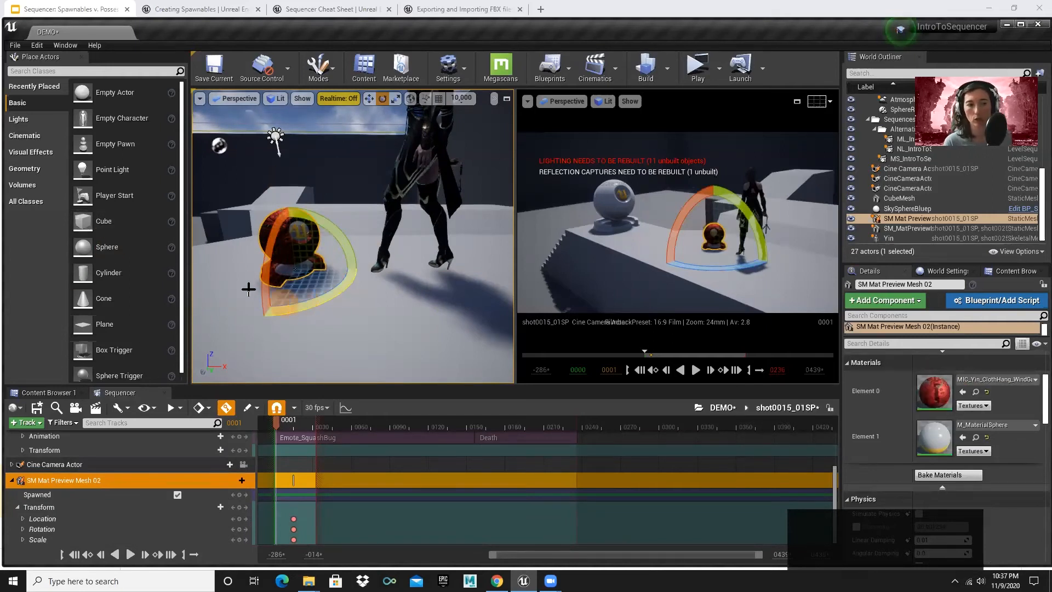
pyautogui.rightClick(41, 481)
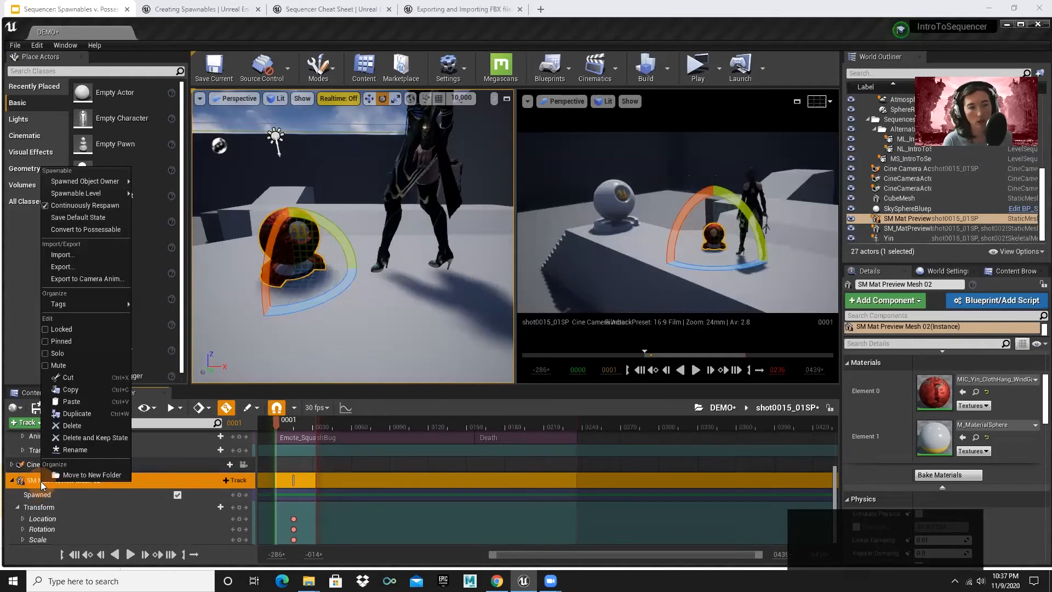
pyautogui.click(75, 451)
pyautogui.write('Mini')
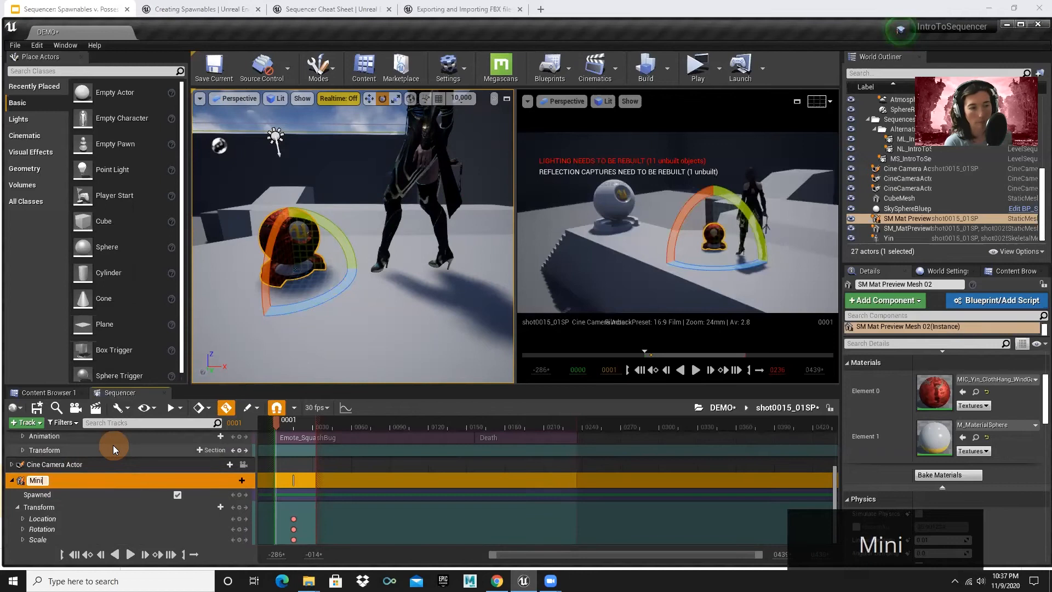
pyautogui.write('_Mat')
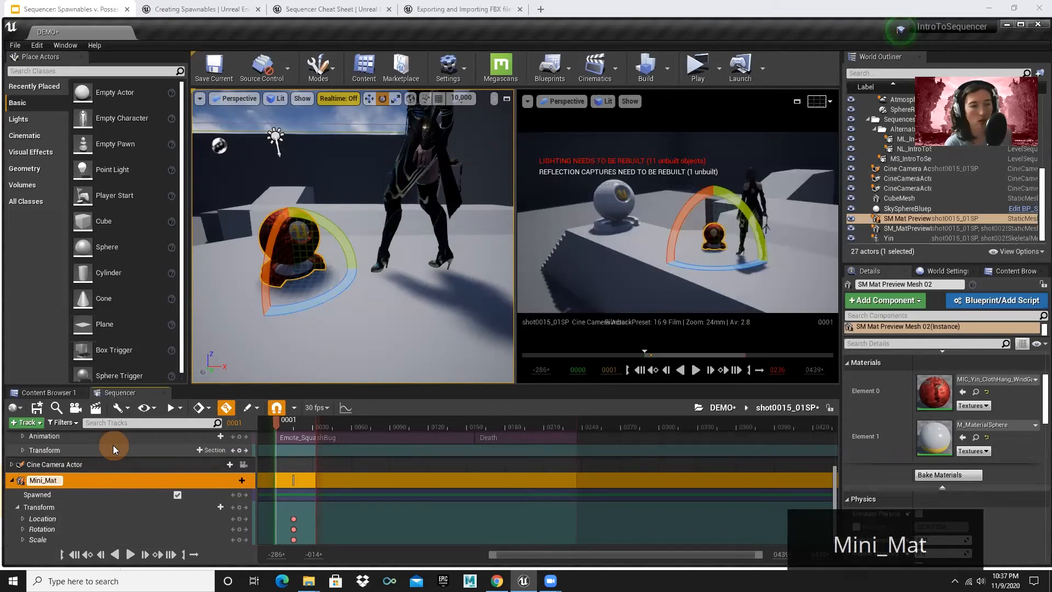
pyautogui.press('Return')
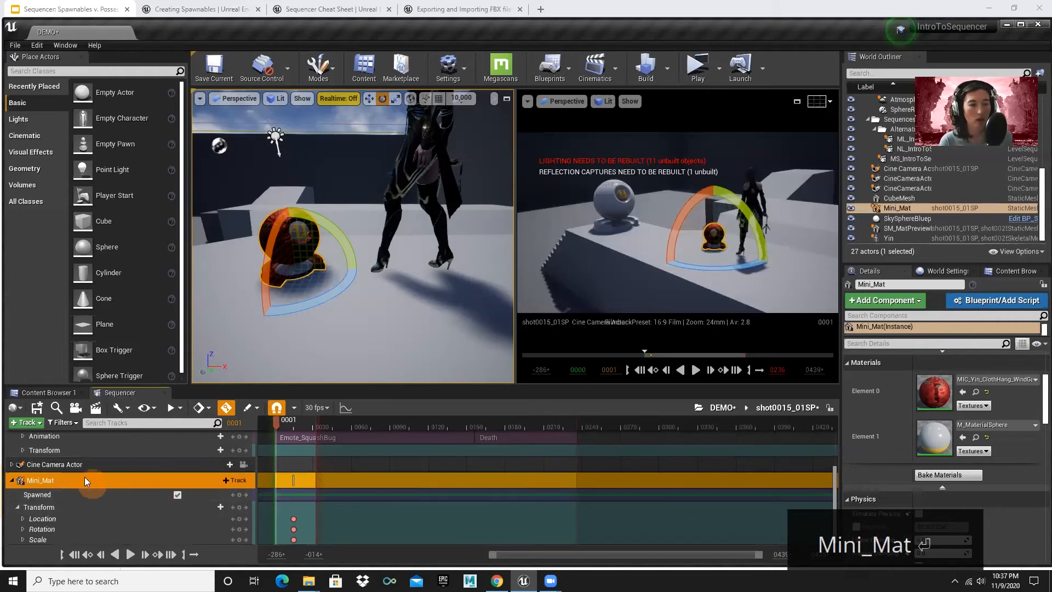
# Consult the workflow slide in Google Slides, return to Unreal Editor and scrub shot0015_01SP to frame 14
pyautogui.hotkey('alt', 'Tab')
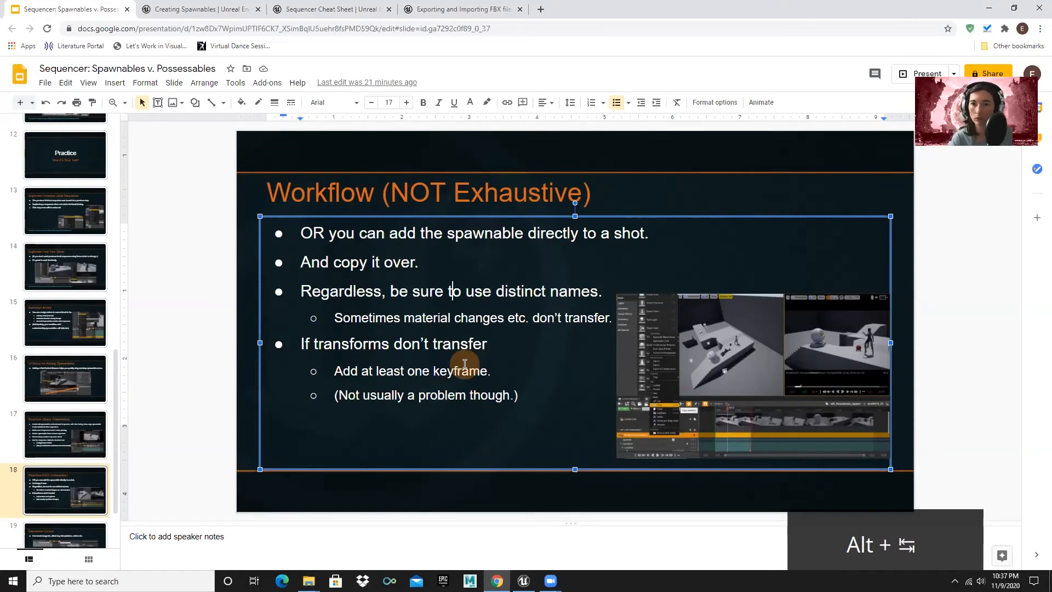
pyautogui.hotkey('alt', 'Tab')
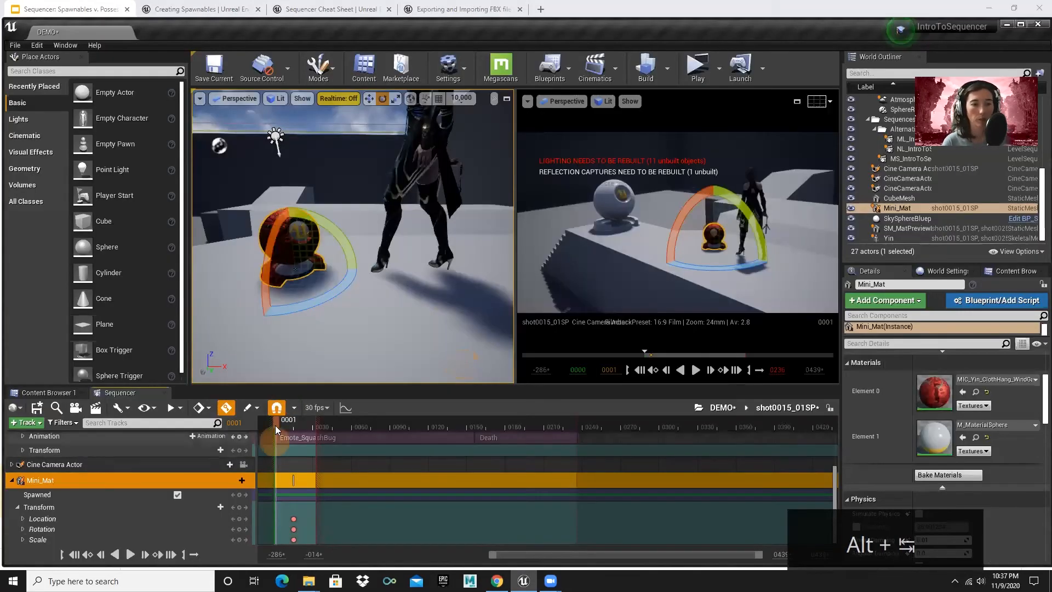
pyautogui.moveTo(278, 423); pyautogui.dragTo(293, 423)
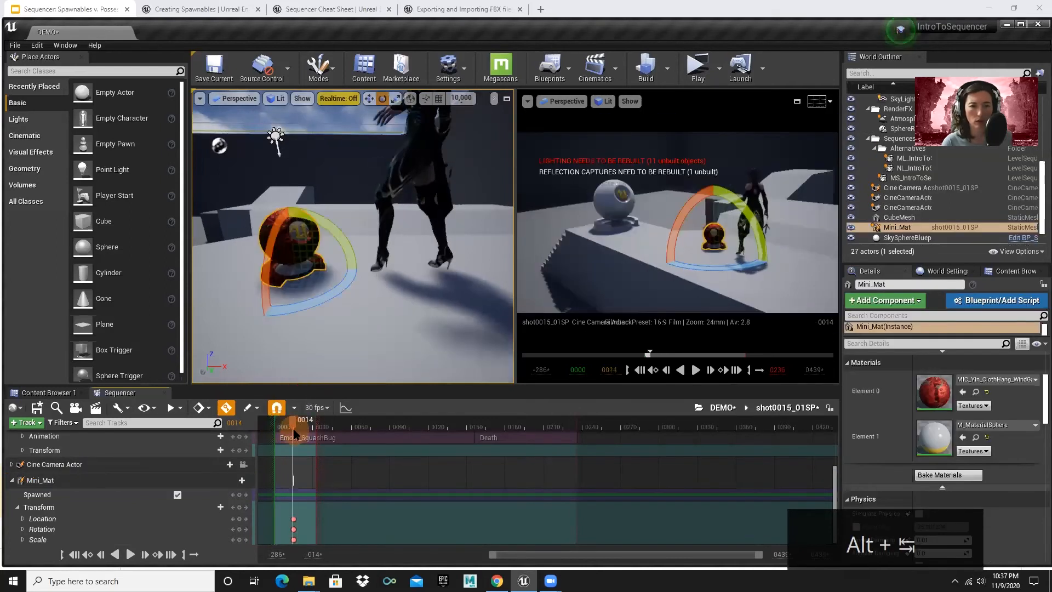
# Reopen shot0015_01SP from the DEMO sequence and copy its Mini_Mat spawnable
pyautogui.click(723, 408)
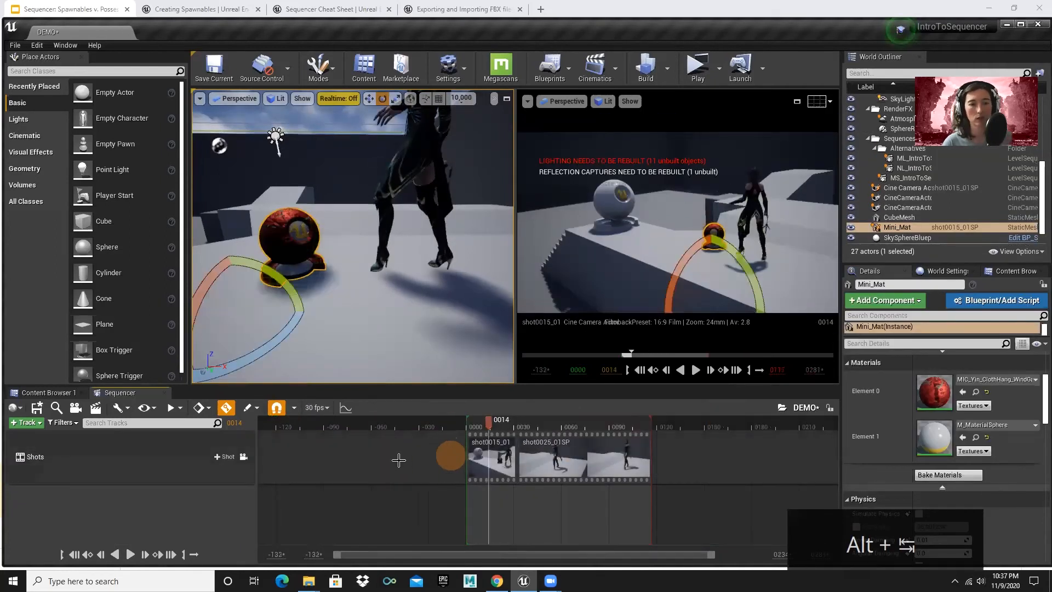
pyautogui.click(481, 450)
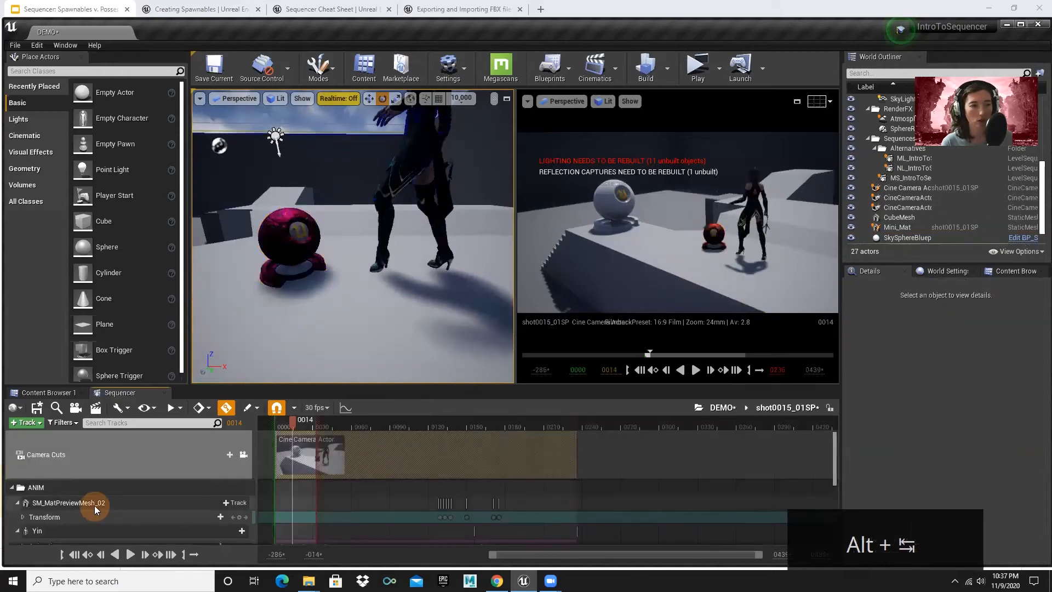
pyautogui.scroll(-3, 90, 485)
pyautogui.click(63, 502)
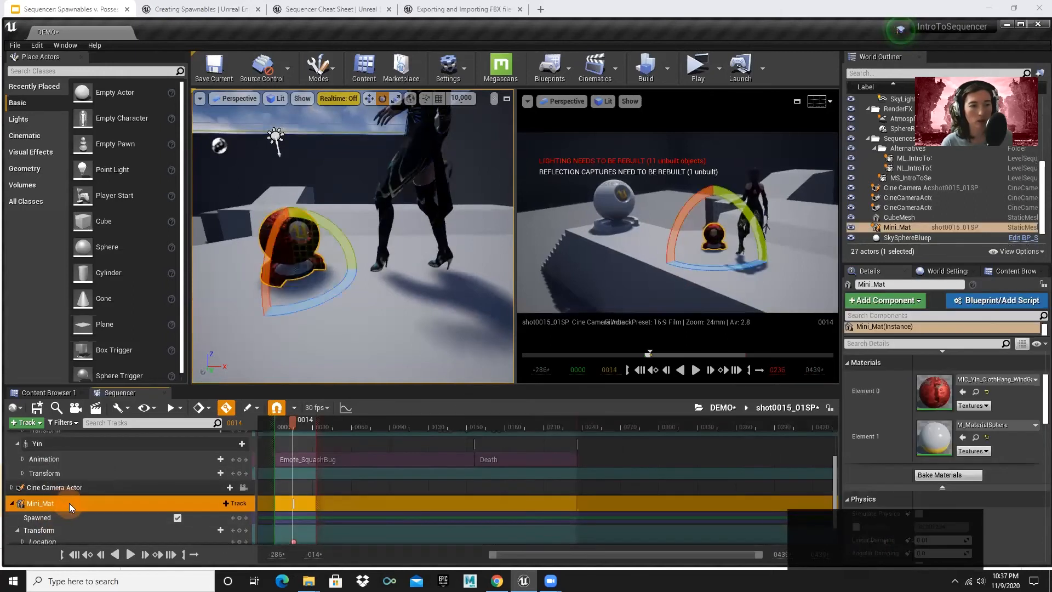
pyautogui.rightClick(69, 503)
pyautogui.click(137, 412)
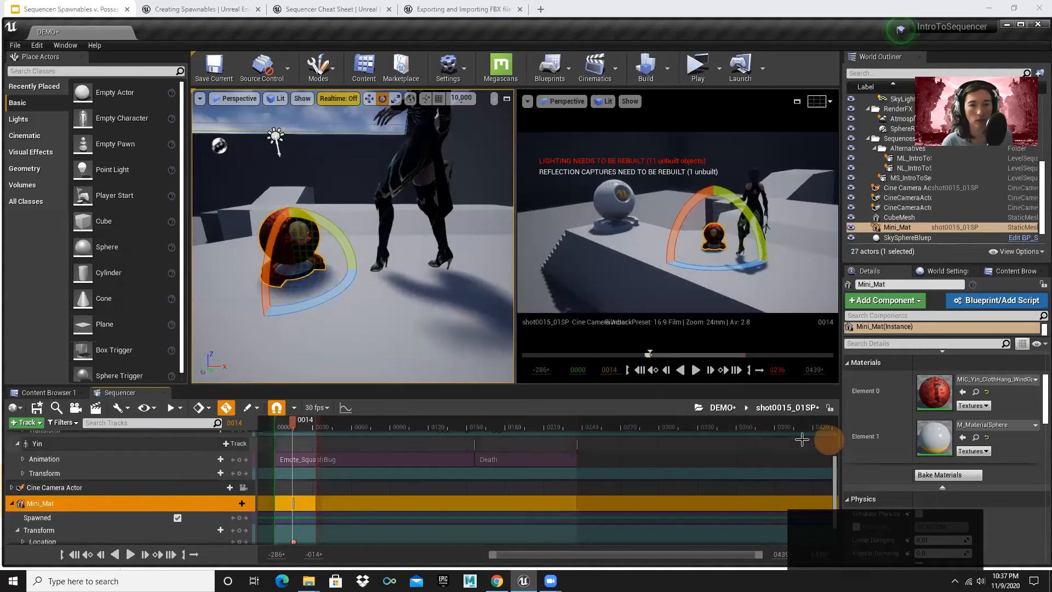
# Paste the Mini_Mat spawnable into shot0025_01SP and select its track
pyautogui.click(720, 408)
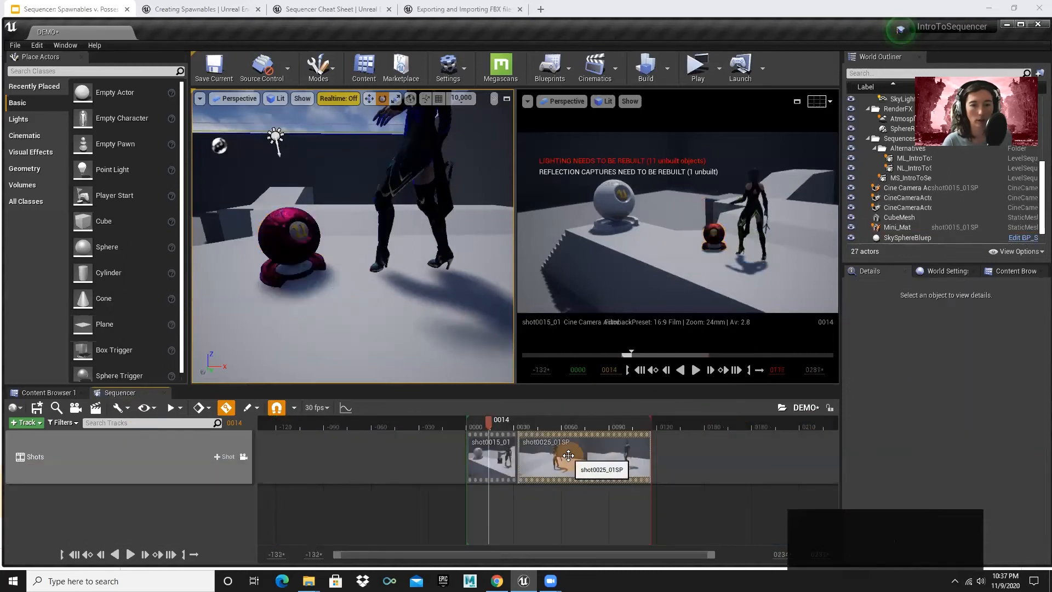
pyautogui.doubleClick(569, 455)
pyautogui.scroll(2, 176, 478)
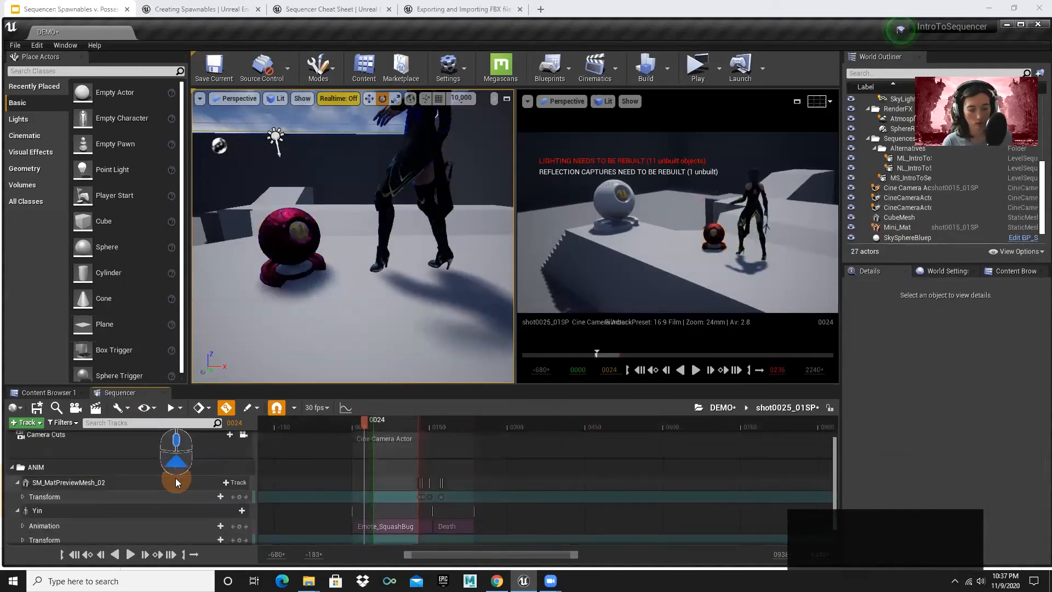
pyautogui.hotkey('ctrl', 'v')
pyautogui.scroll(-2, 161, 482)
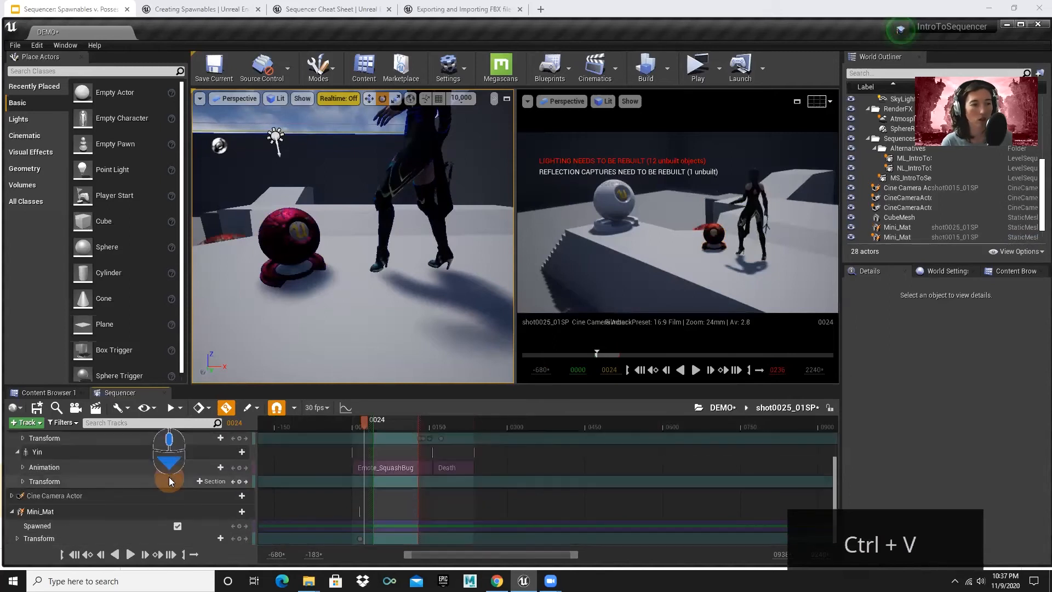
pyautogui.click(83, 511)
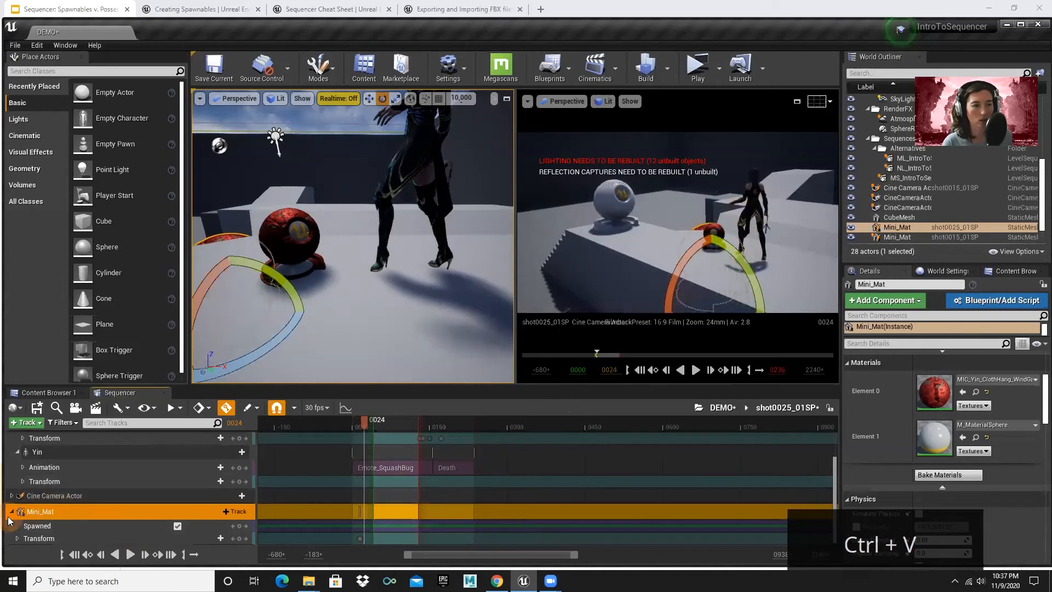
# Scrub shot0025_01SP to frame 70, then check the pasted mesh by scrubbing the second shot in the DEMO sequence
pyautogui.moveTo(366, 425); pyautogui.dragTo(389, 420)
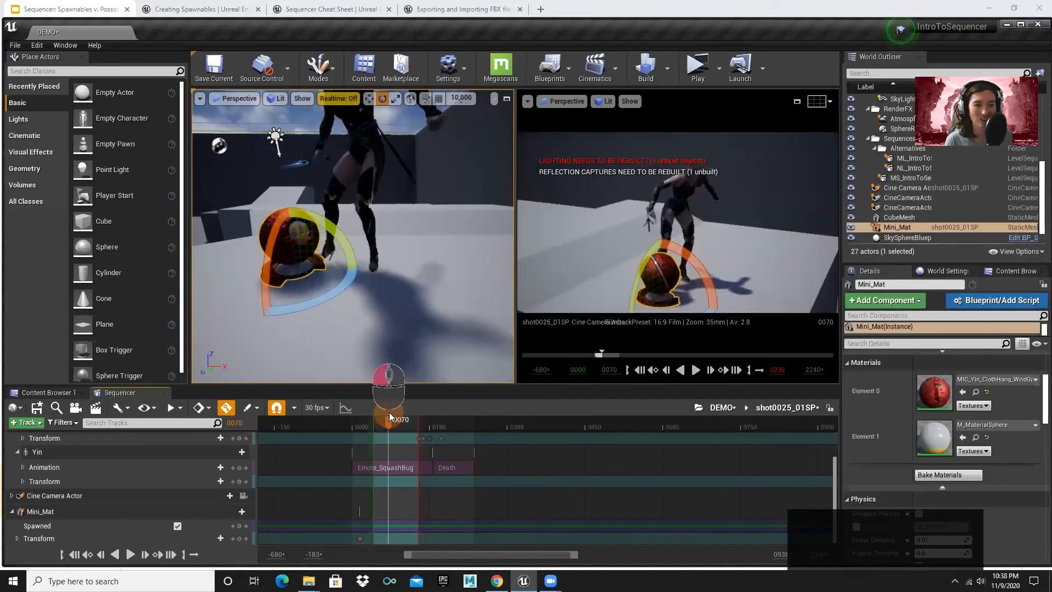
pyautogui.click(735, 407)
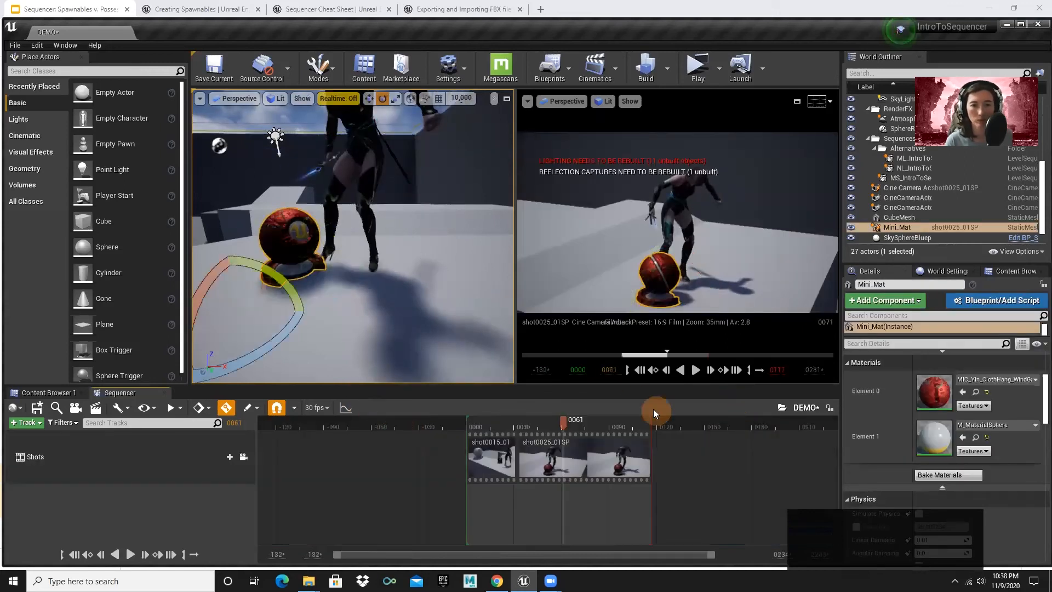
pyautogui.moveTo(566, 422); pyautogui.dragTo(544, 422)
# Reopen shot0025_01SP and select Mini_Mat's Transform track
pyautogui.doubleClick(622, 465)
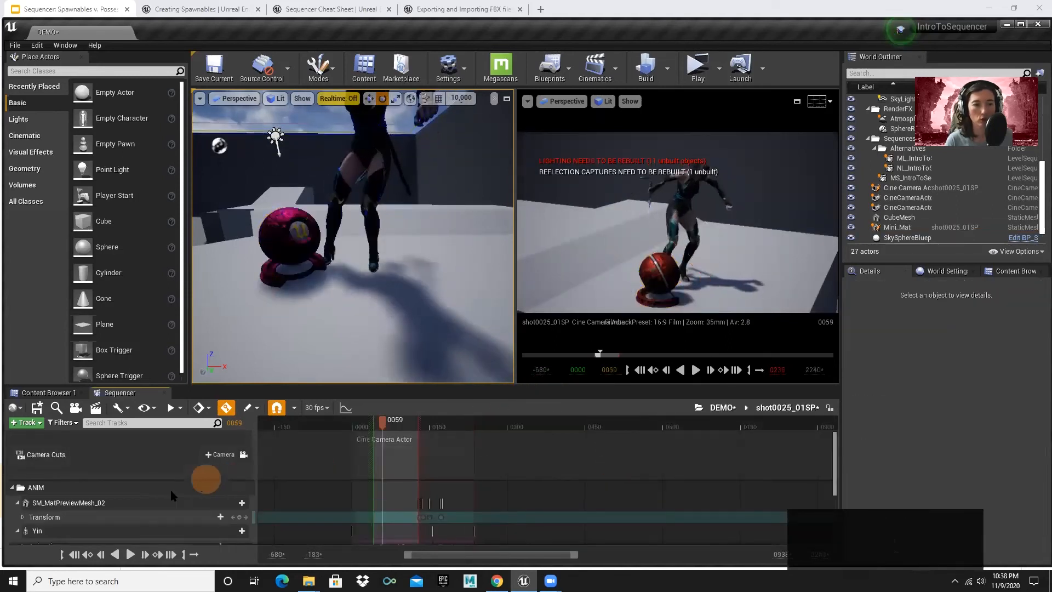
pyautogui.scroll(-3, 231, 500)
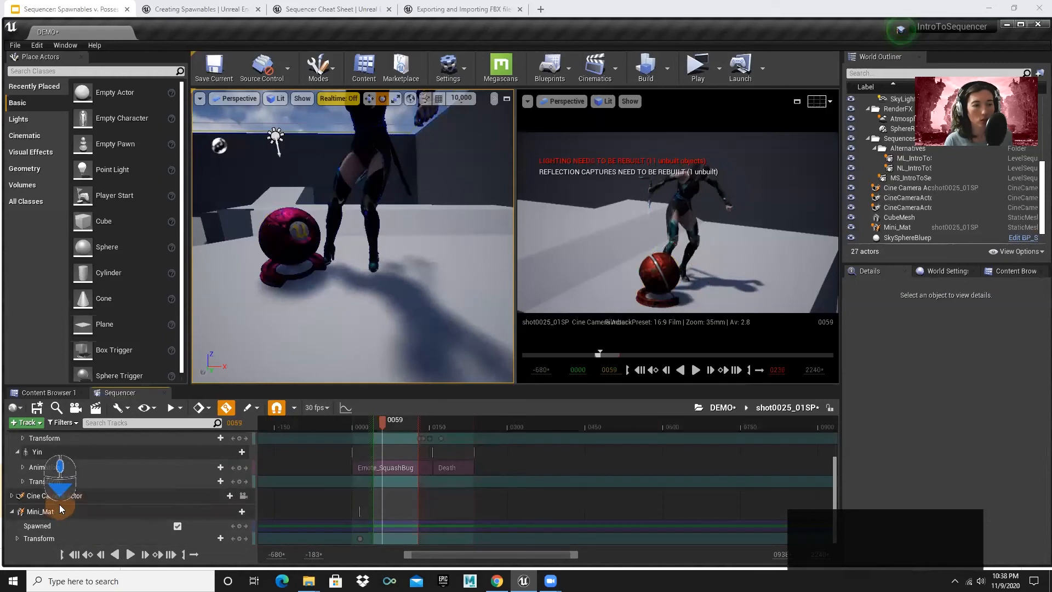
pyautogui.click(17, 537)
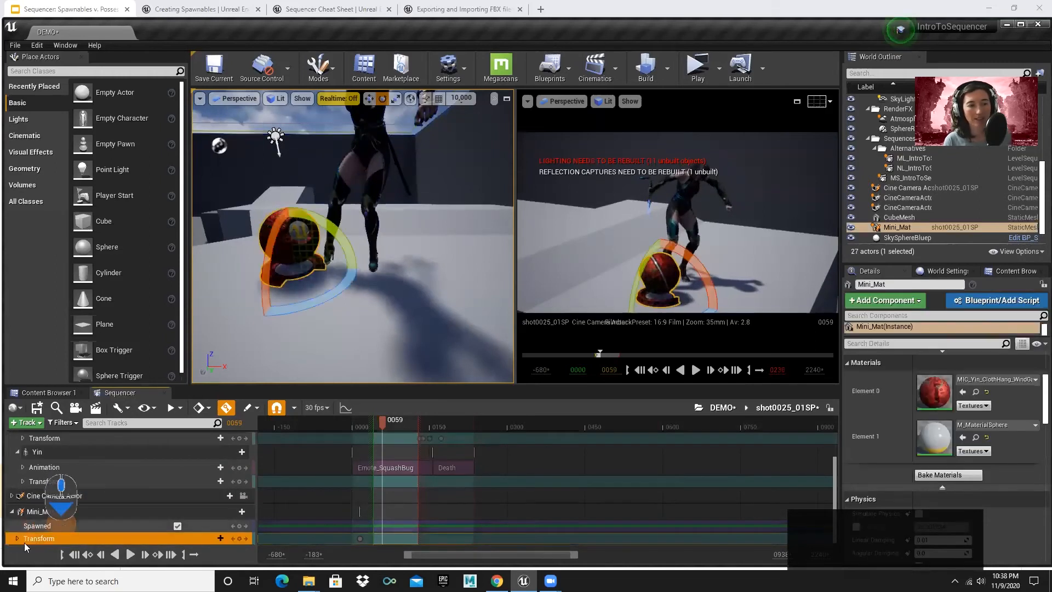
# Expand Mini_Mat's Transform track down to its individual Location, Rotation and Scale channels
pyautogui.click(17, 539)
pyautogui.scroll(-2, 81, 504)
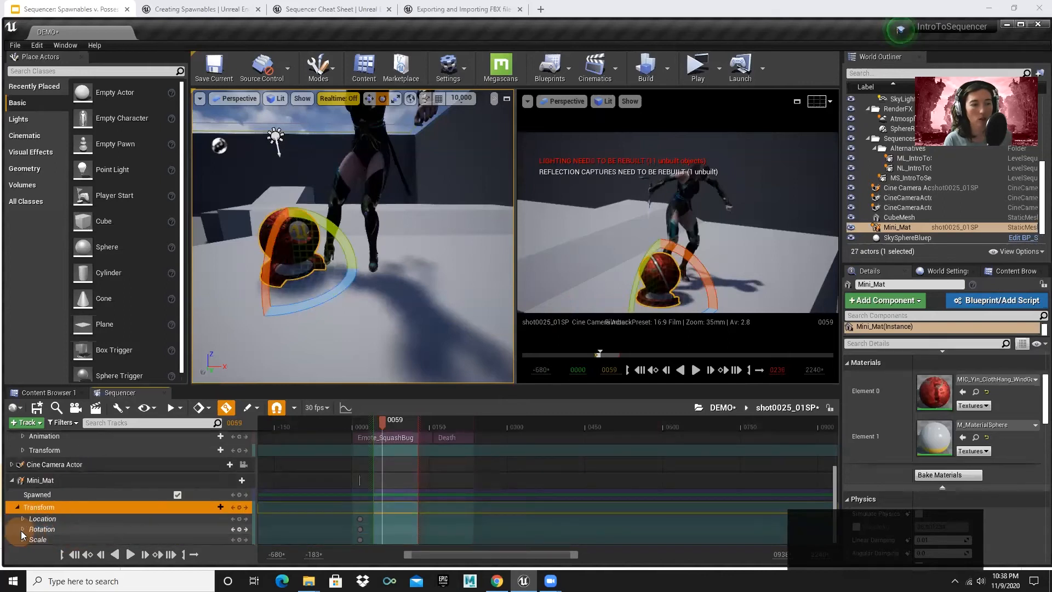
pyautogui.click(23, 530)
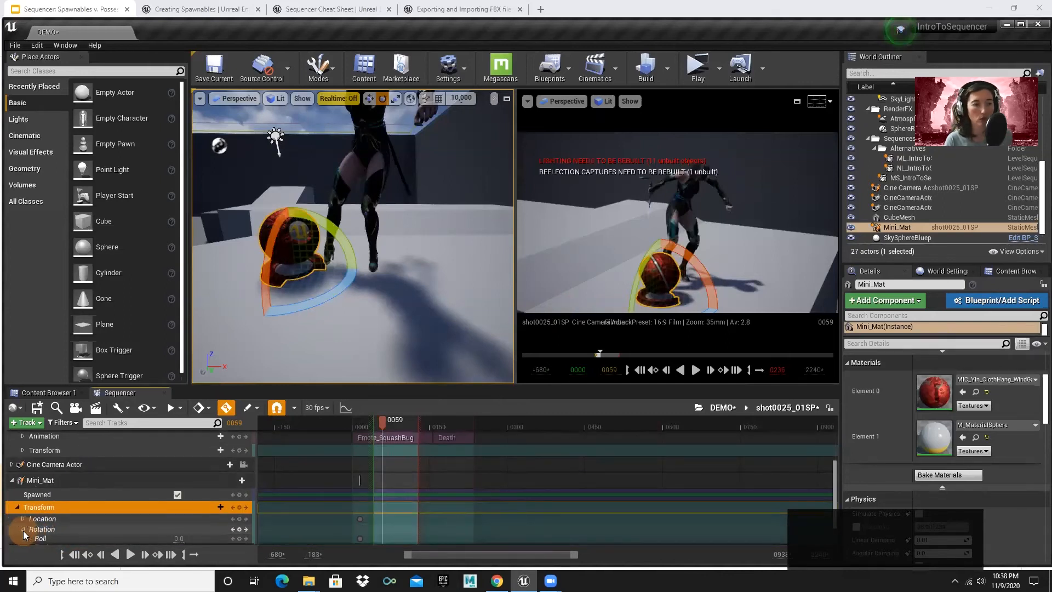
pyautogui.scroll(-2, 251, 518)
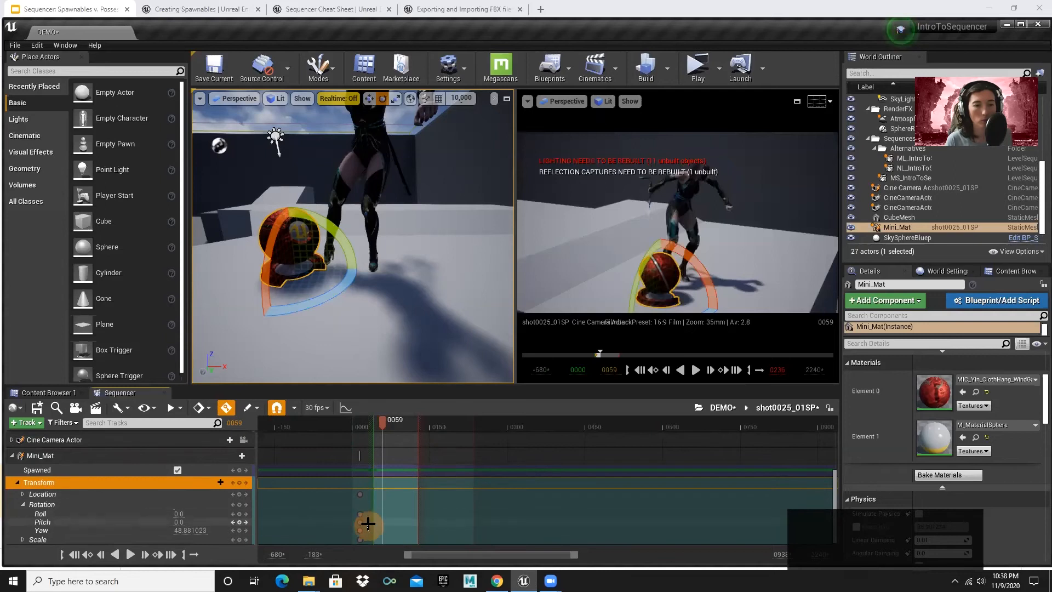
pyautogui.moveTo(356, 485); pyautogui.dragTo(377, 549)
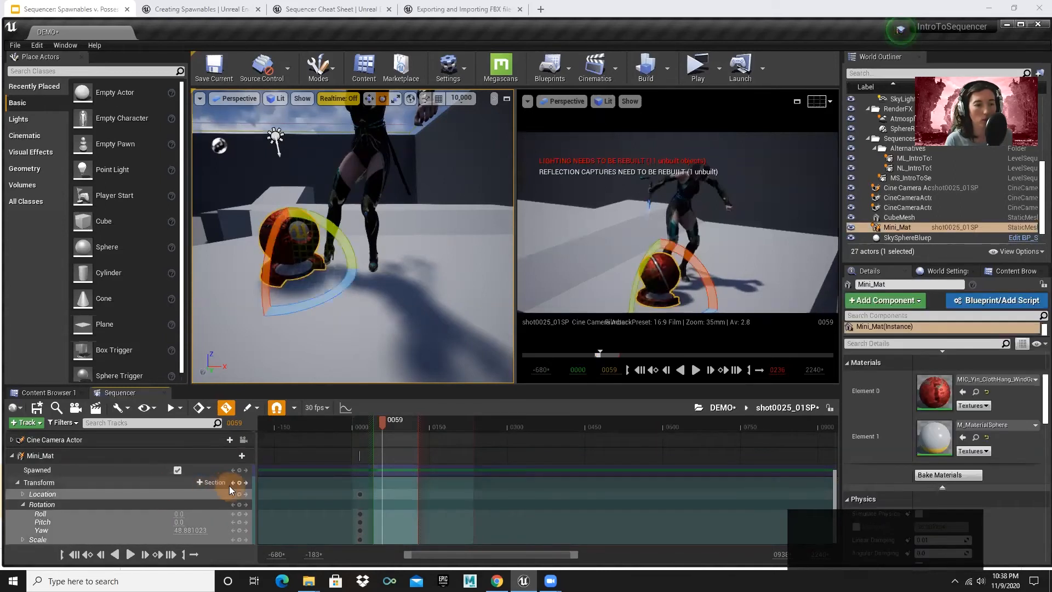
pyautogui.click(65, 482)
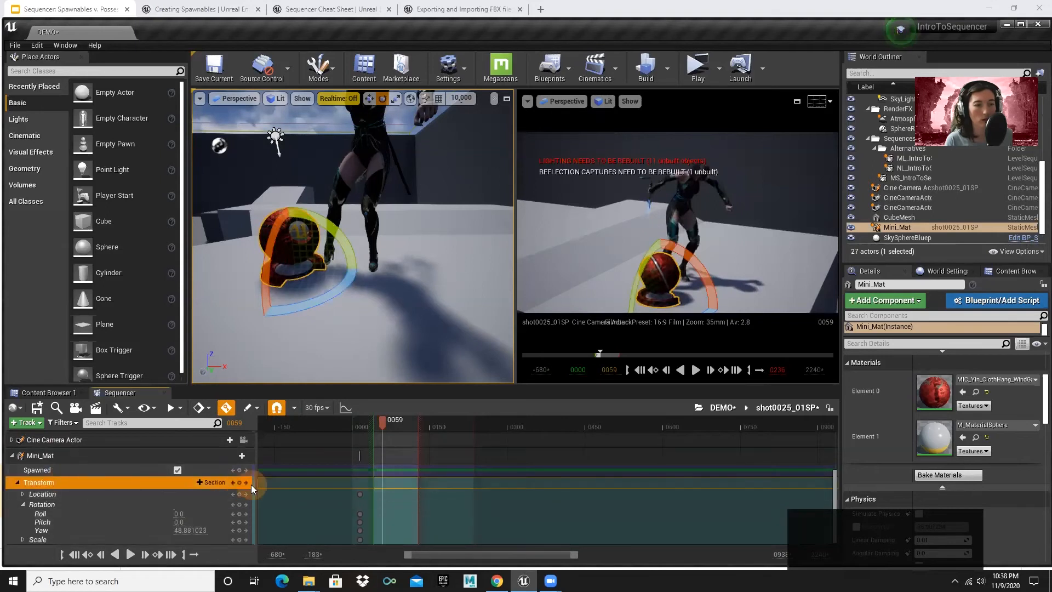
pyautogui.click(23, 491)
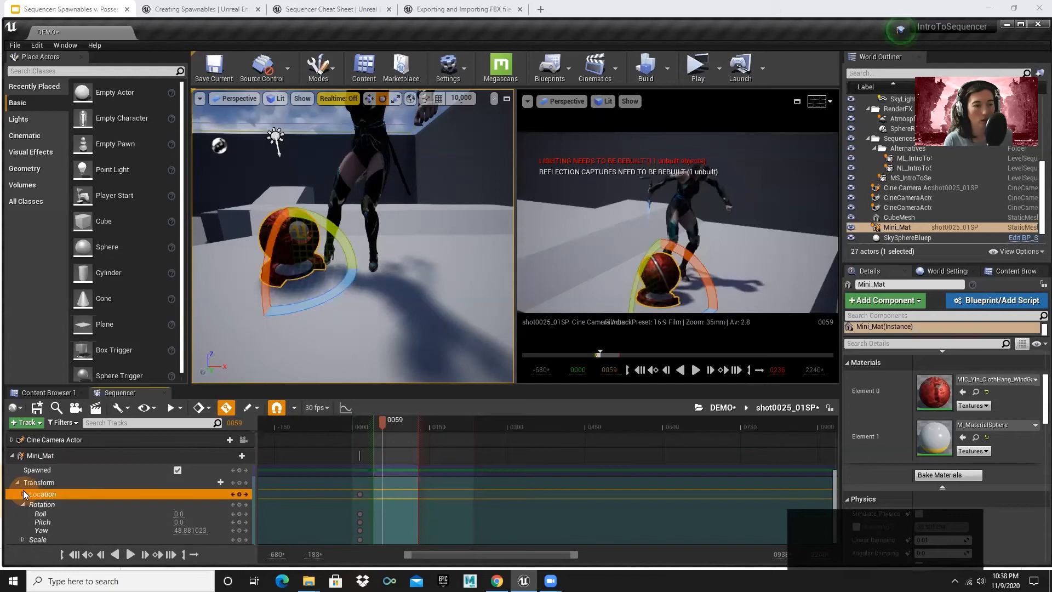
pyautogui.click(23, 493)
pyautogui.scroll(-1, 30, 509)
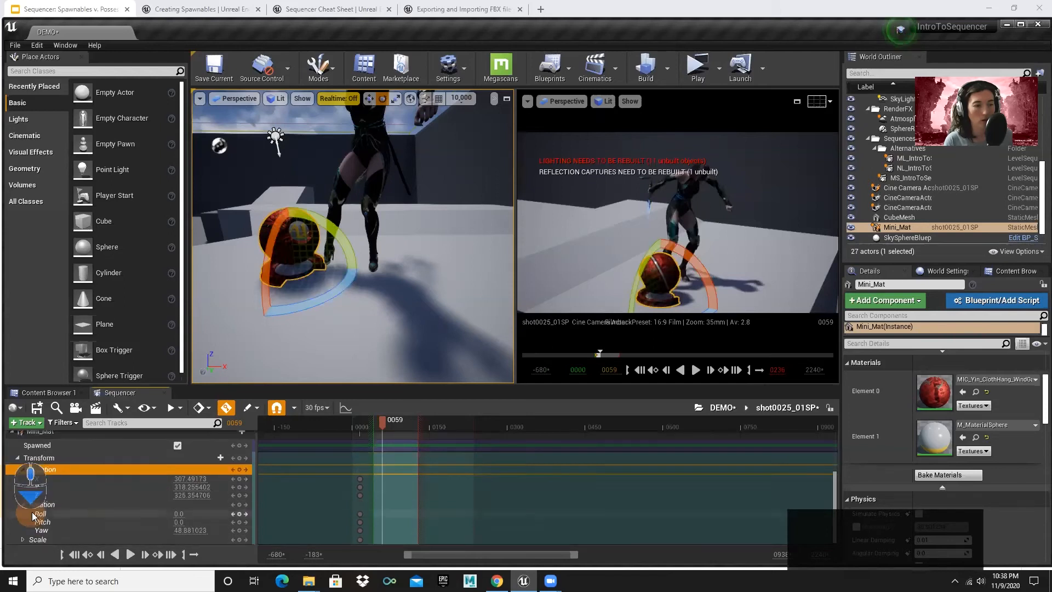
pyautogui.click(23, 539)
pyautogui.scroll(-1, 60, 521)
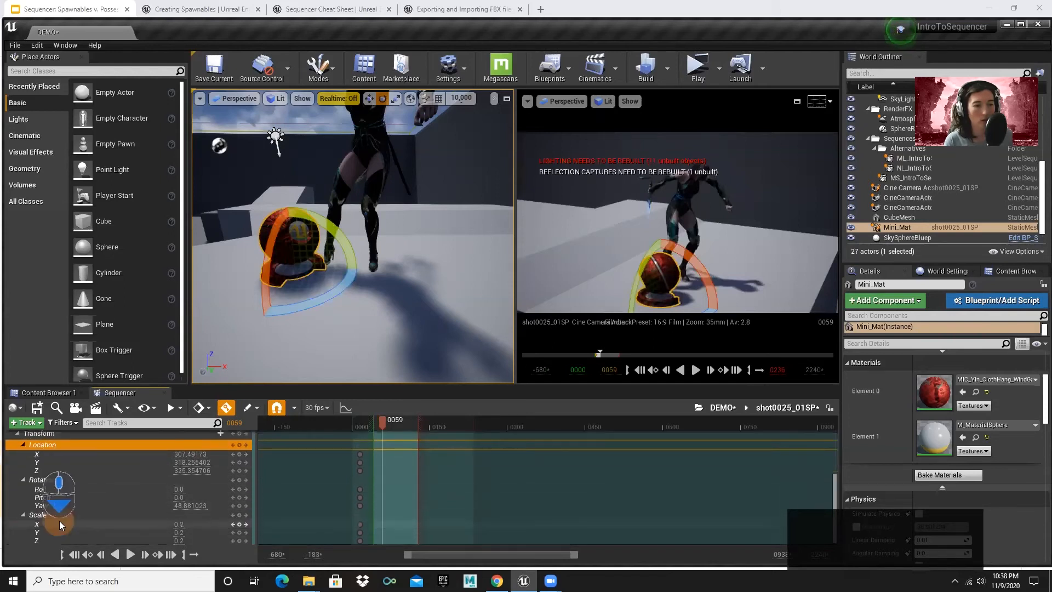
# Select all of Mini_Mat's Location, Rotation and Scale keys, shift them to the shot's start at frame 42, and bring the playhead there
pyautogui.moveTo(366, 543); pyautogui.dragTo(389, 426)
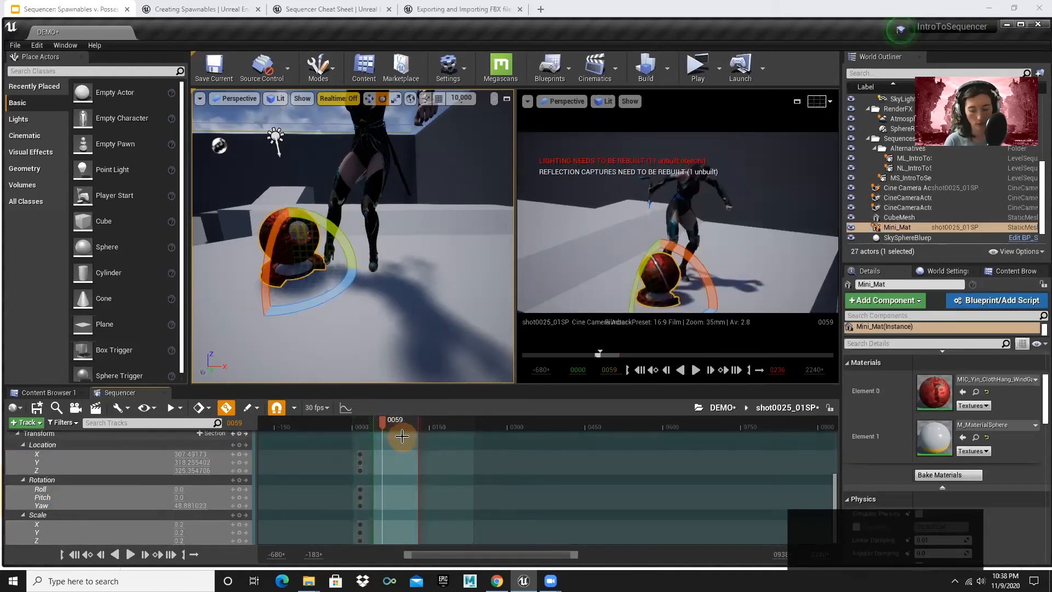
pyautogui.hotkey('ctrl', 'Right')
pyautogui.hotkey('ctrl', 'Right')
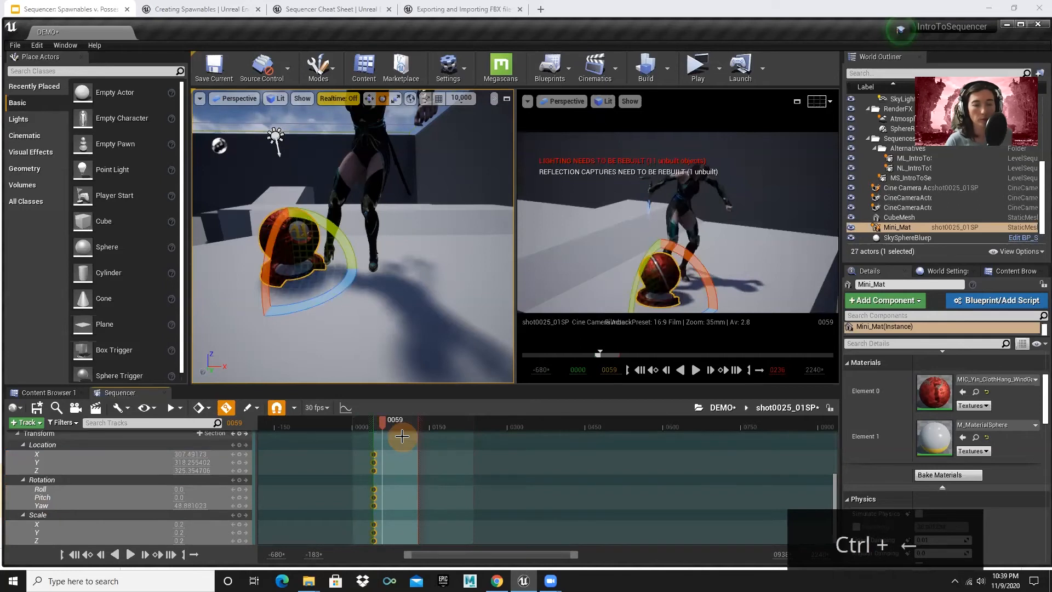
pyautogui.moveTo(377, 424); pyautogui.dragTo(378, 421)
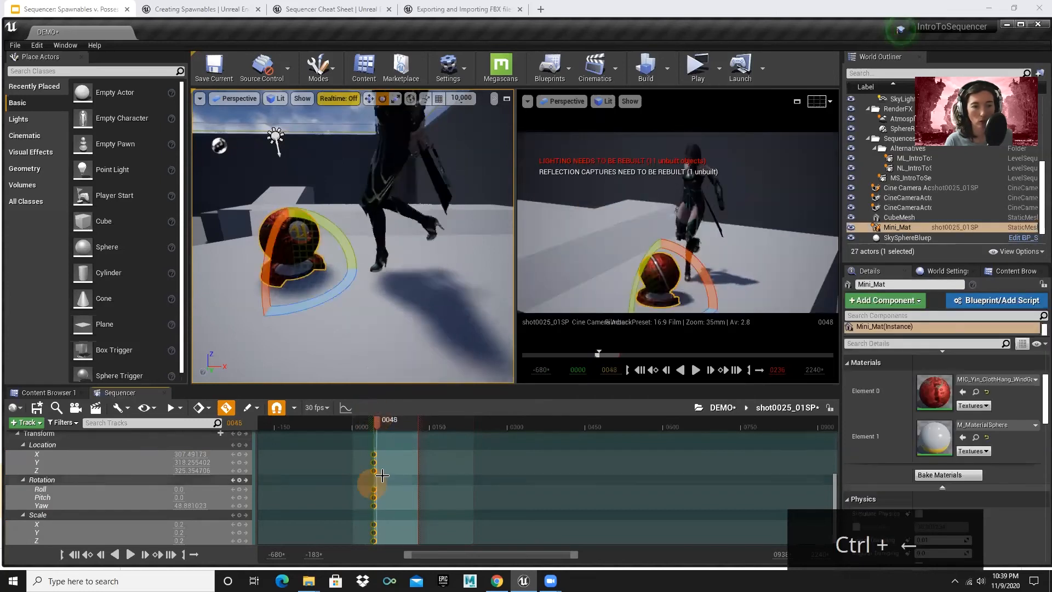
pyautogui.scroll(6, 378, 473)
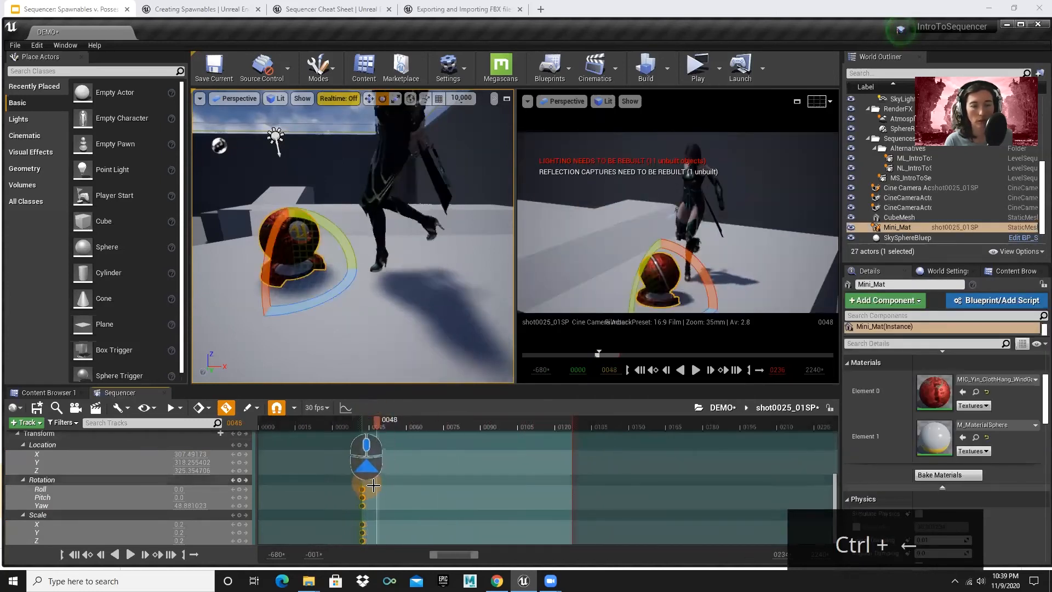
pyautogui.scroll(4, 362, 479)
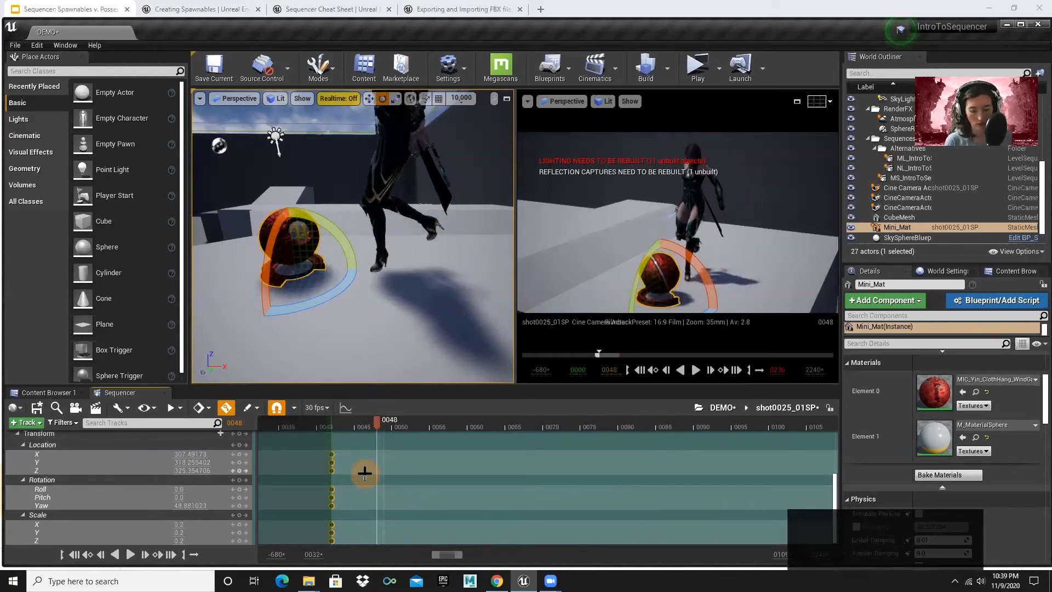
pyautogui.press(',')
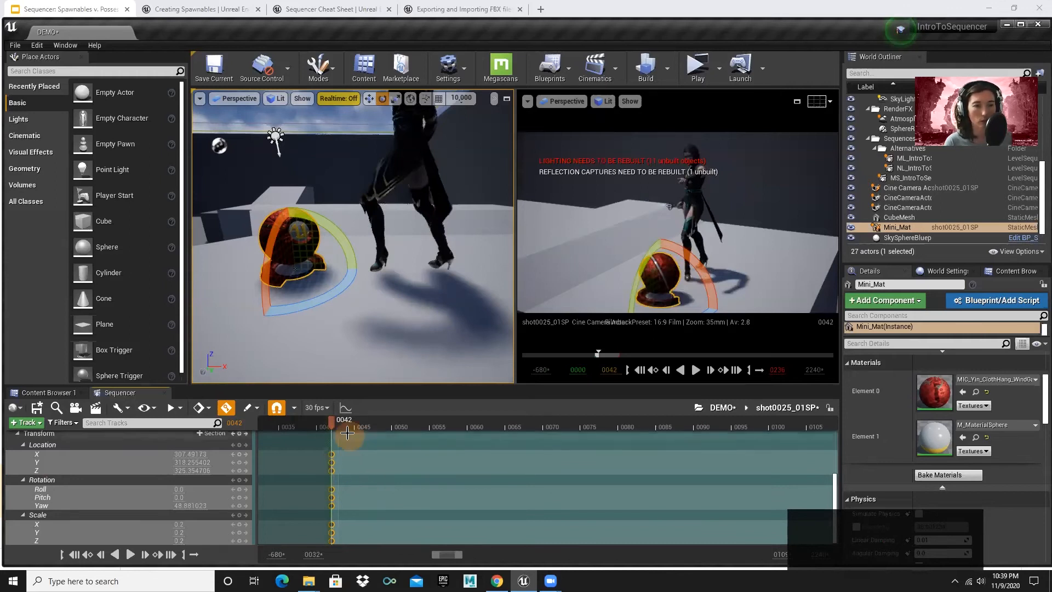
# Rotate Mini_Mat at frame 42 to a yaw of about 112.28 and scrub the following frames to check it
pyautogui.click(99, 488)
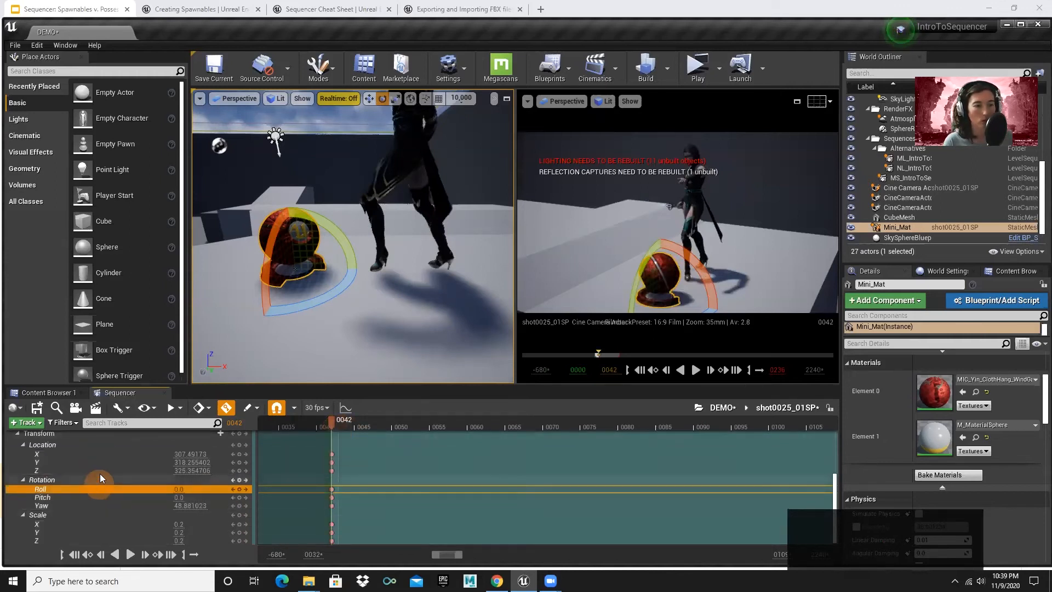
pyautogui.moveTo(344, 286); pyautogui.dragTo(204, 282)
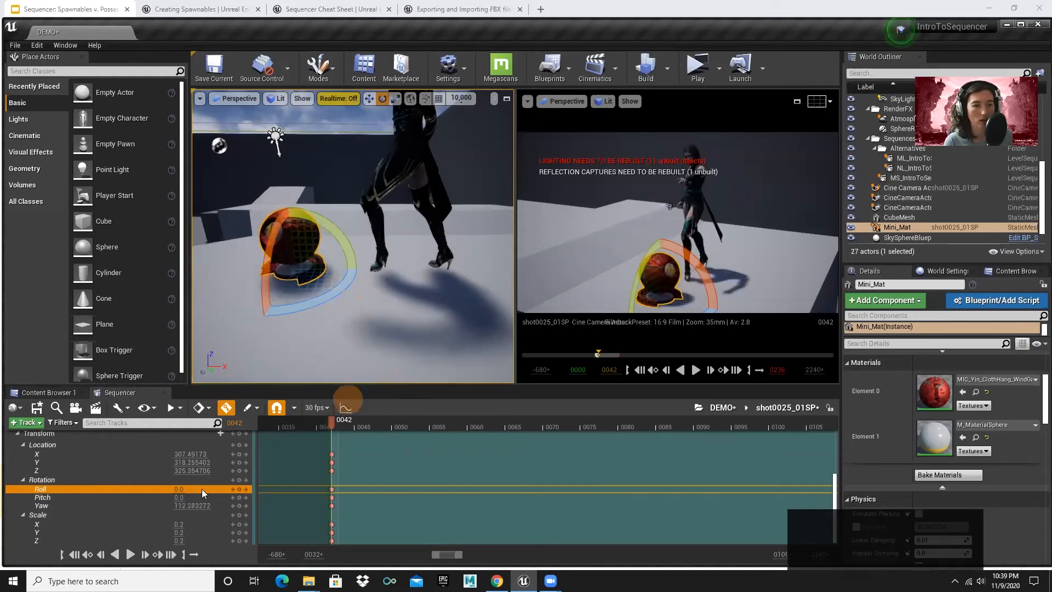
pyautogui.click(334, 420)
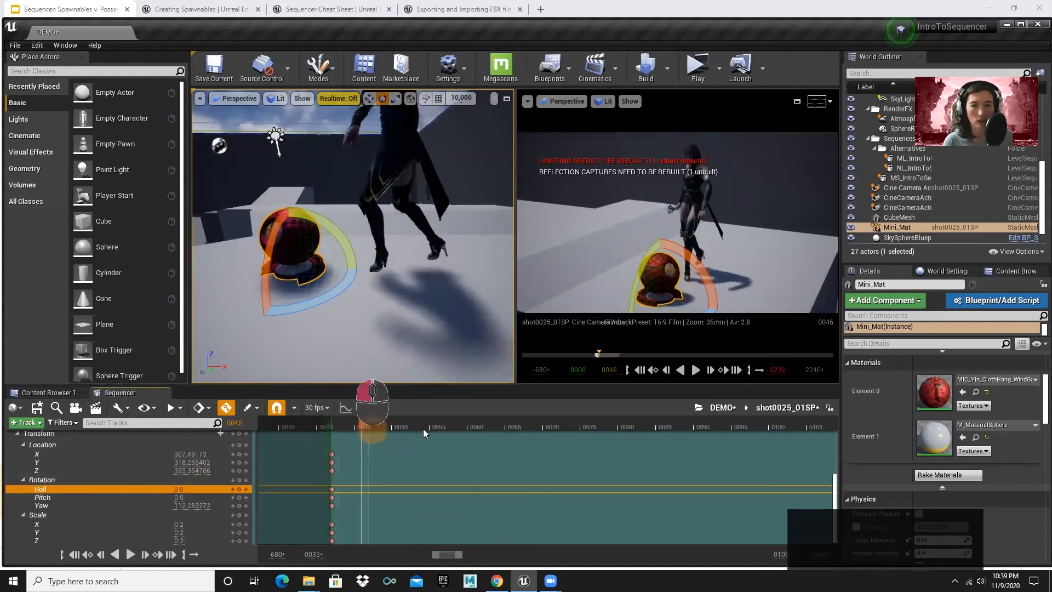
pyautogui.moveTo(329, 430); pyautogui.dragTo(458, 436)
pyautogui.moveTo(361, 431); pyautogui.dragTo(333, 428)
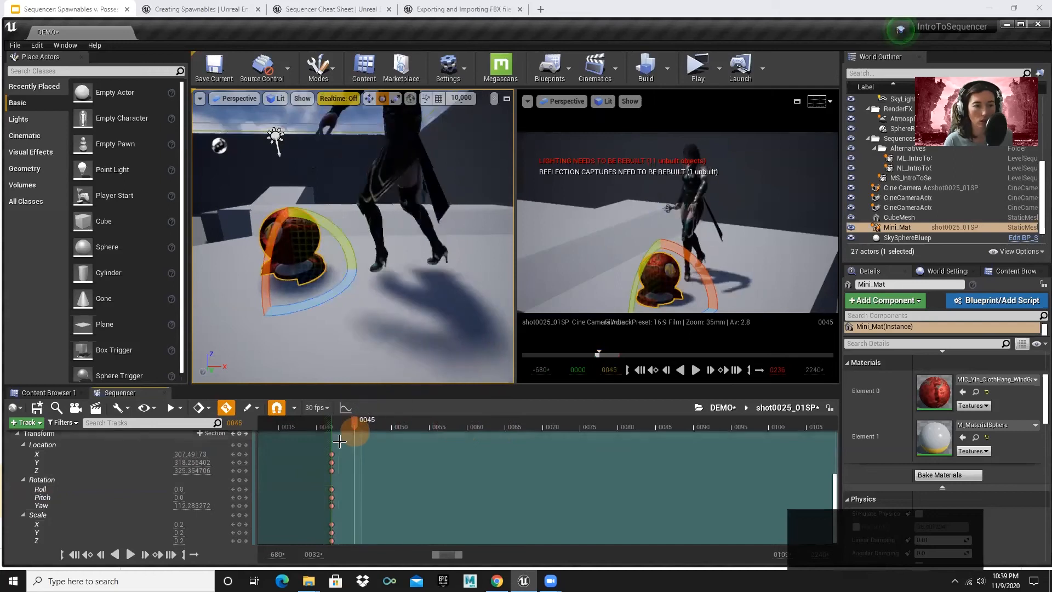
# Key a move of Mini_Mat along X to about 323.6 at frame 59
pyautogui.click(82, 446)
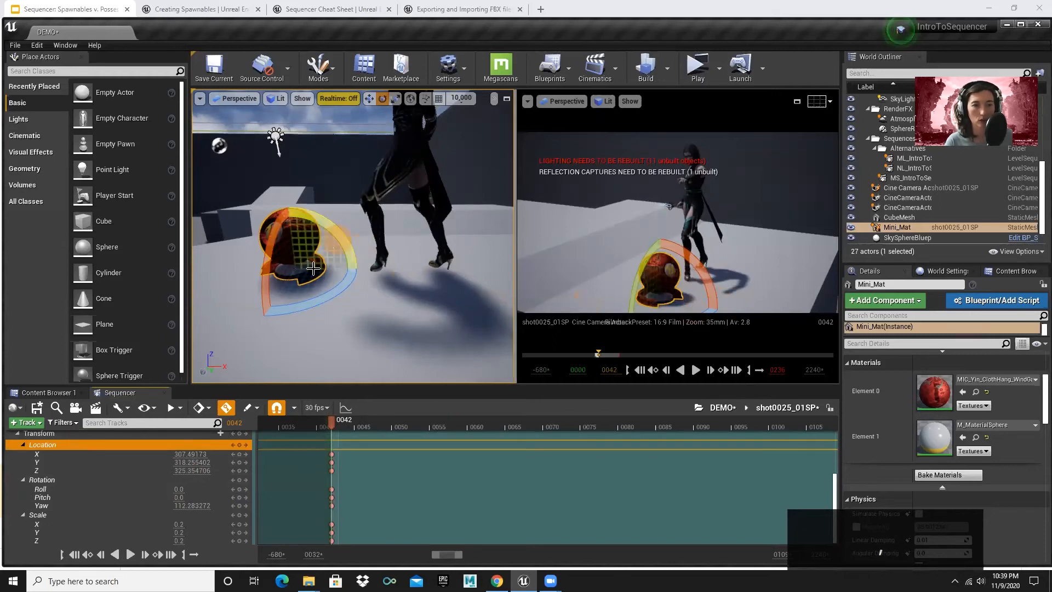
pyautogui.press('w')
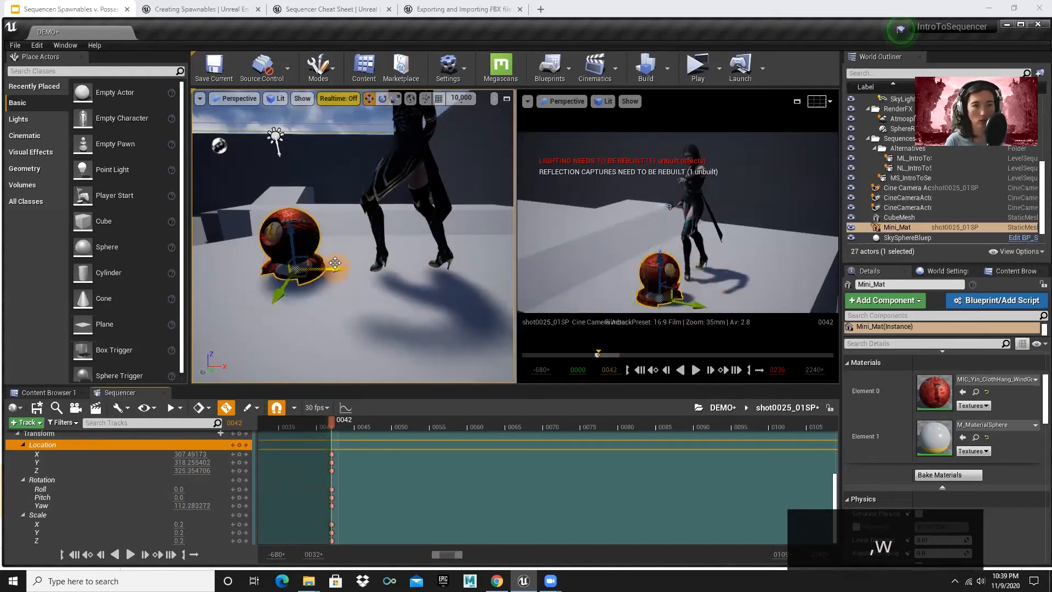
pyautogui.click(335, 423)
pyautogui.moveTo(331, 420); pyautogui.dragTo(461, 430)
pyautogui.moveTo(336, 268); pyautogui.dragTo(367, 273)
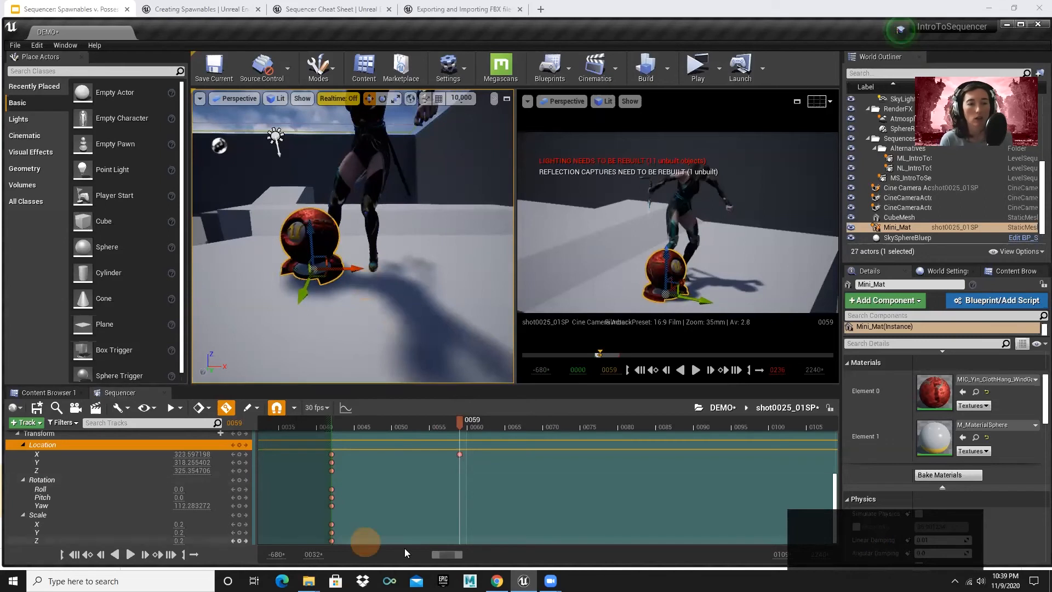
# Delete Mini_Mat's Location X key at frame 42 and scrub to frame 59 to check the position
pyautogui.click(333, 454)
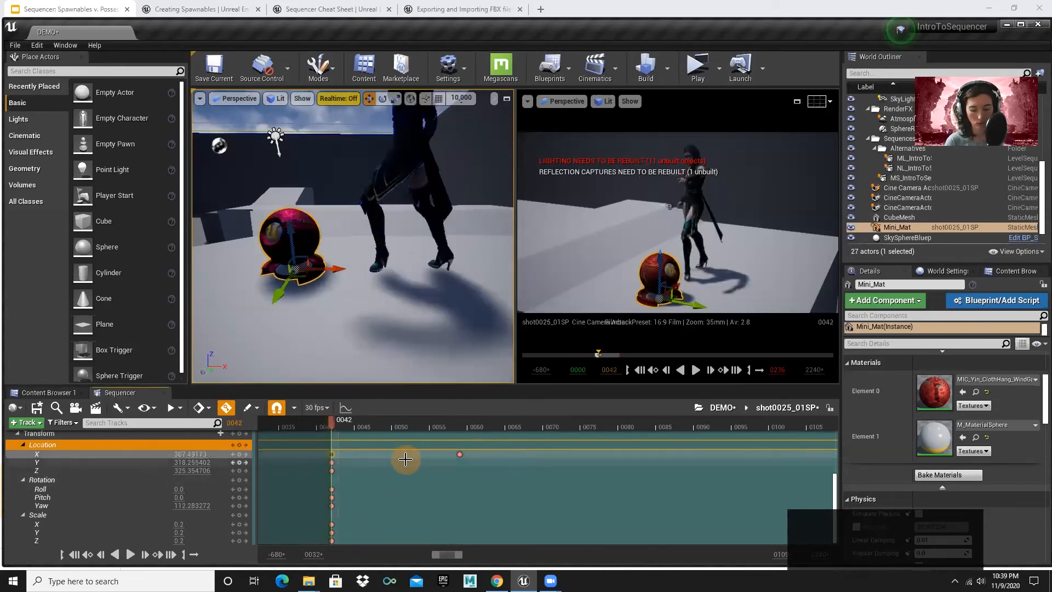
pyautogui.press('Delete')
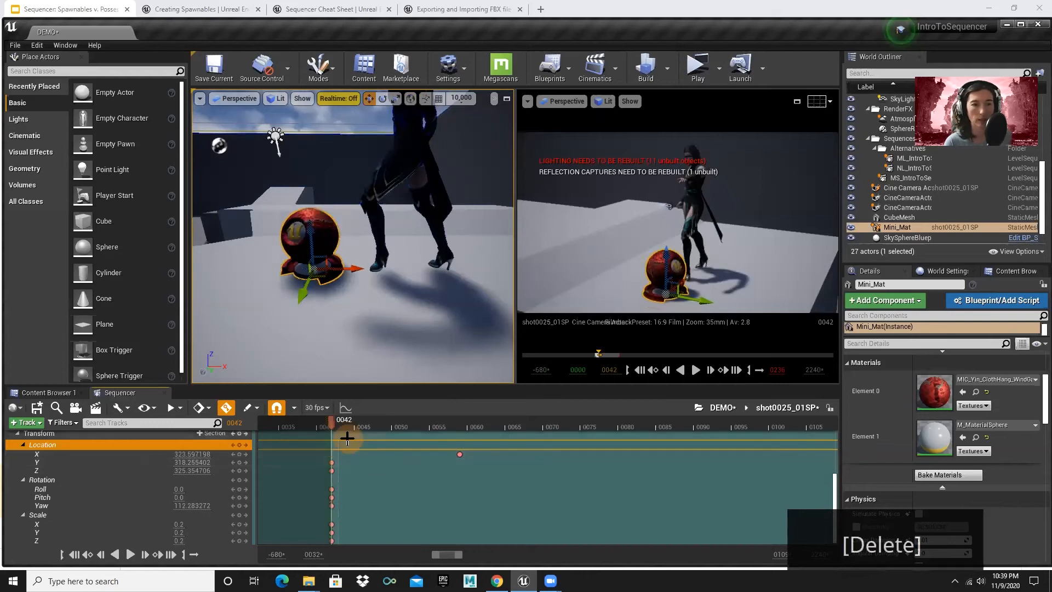
pyautogui.moveTo(336, 429); pyautogui.dragTo(465, 414)
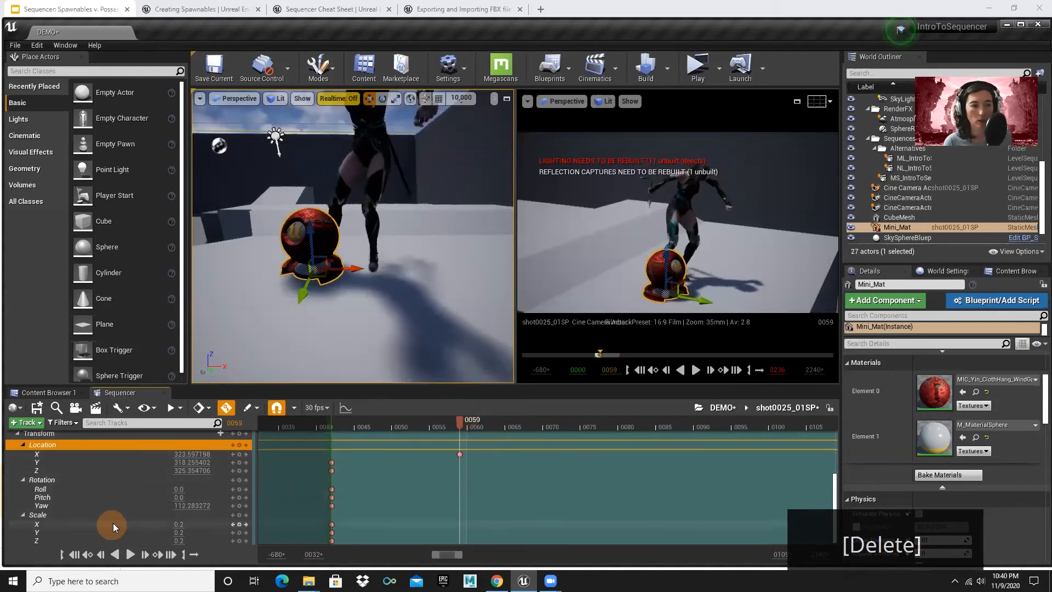
# Set Mini_Mat's scale to 0.15 on X, Y and Z at frame 59
pyautogui.click(93, 516)
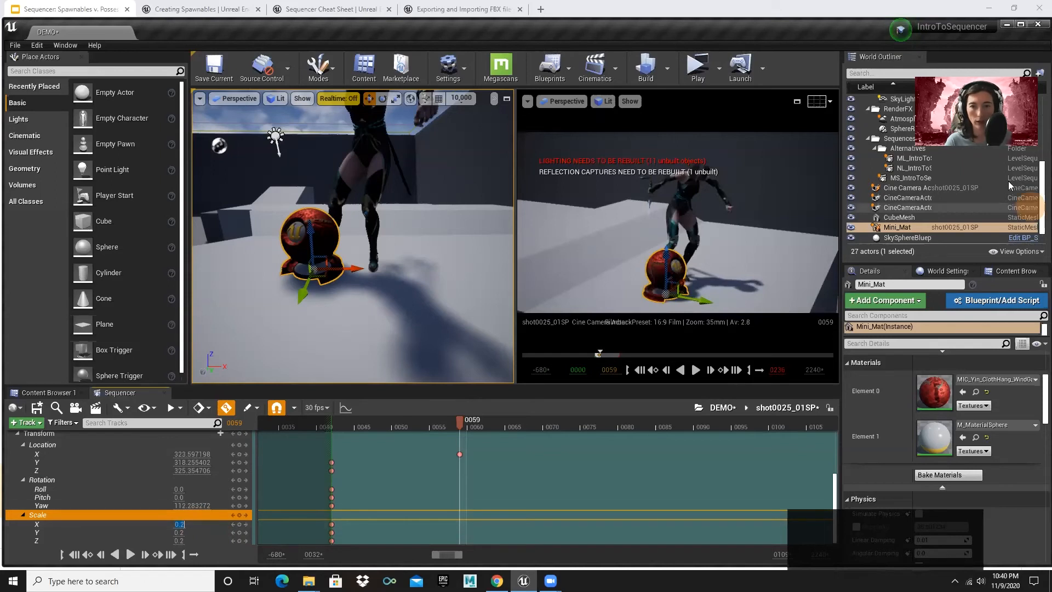
pyautogui.scroll(5, 976, 455)
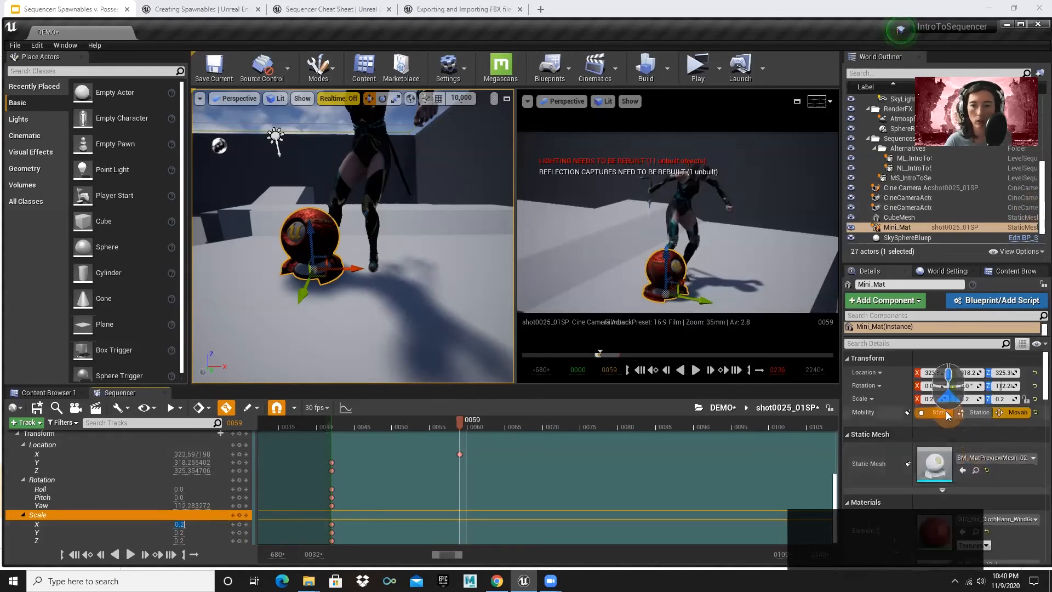
pyautogui.click(936, 401)
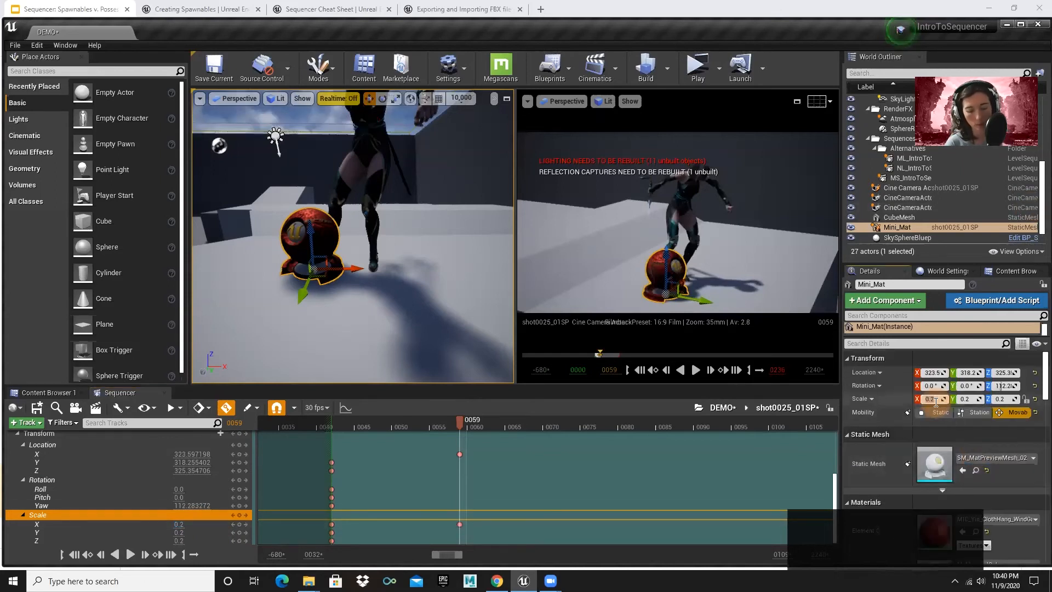
pyautogui.press('Tab')
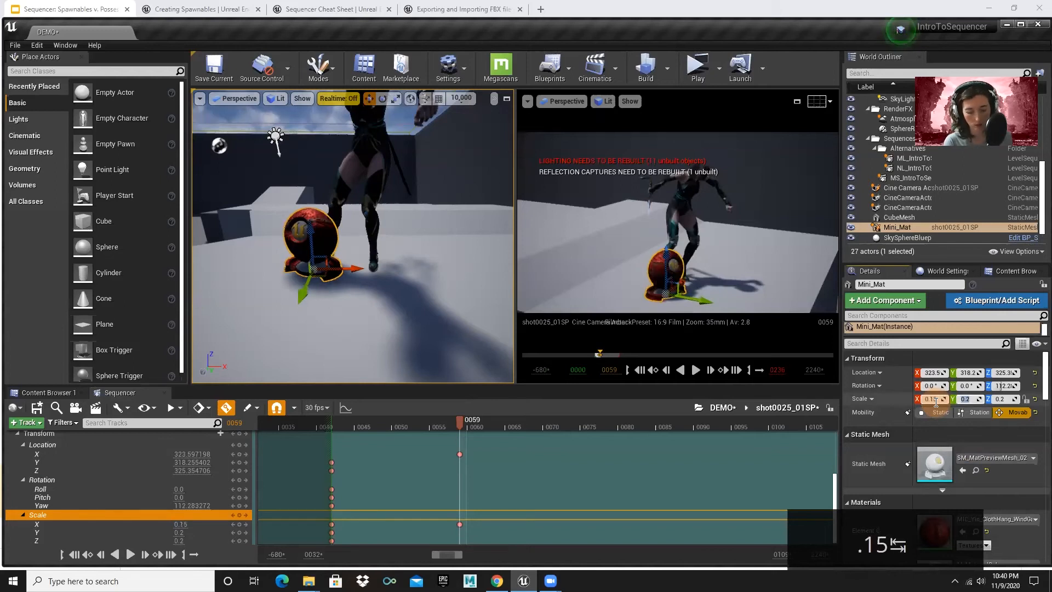
pyautogui.write('.15')
pyautogui.press('Tab')
pyautogui.write('.154')
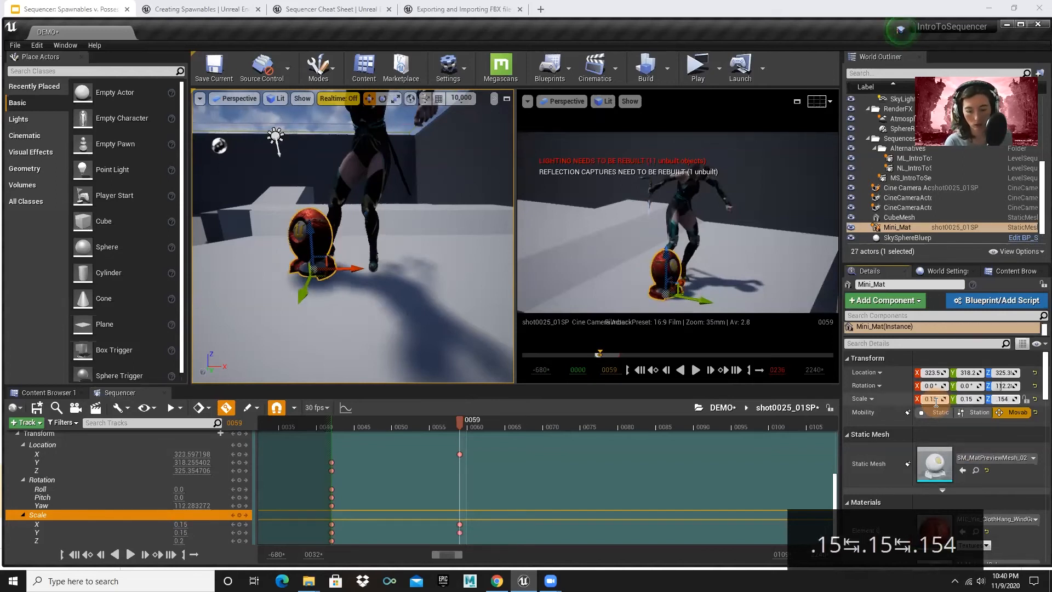
pyautogui.press('BackSpace')
pyautogui.press('Tab')
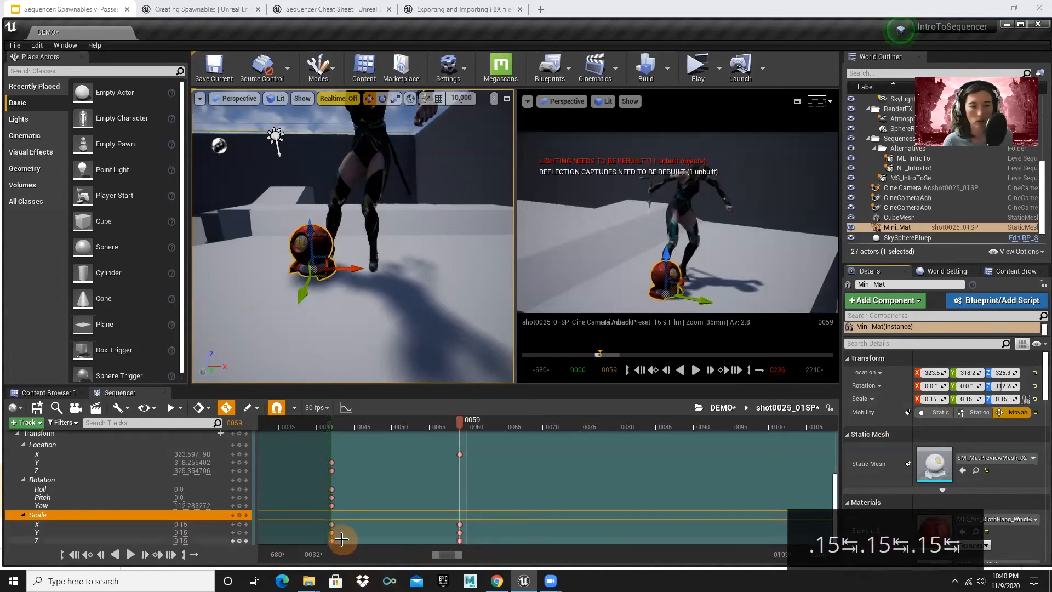
# Delete Mini_Mat's three Scale keys at frame 42 and scrub on to frame 63
pyautogui.moveTo(343, 542); pyautogui.dragTo(318, 523)
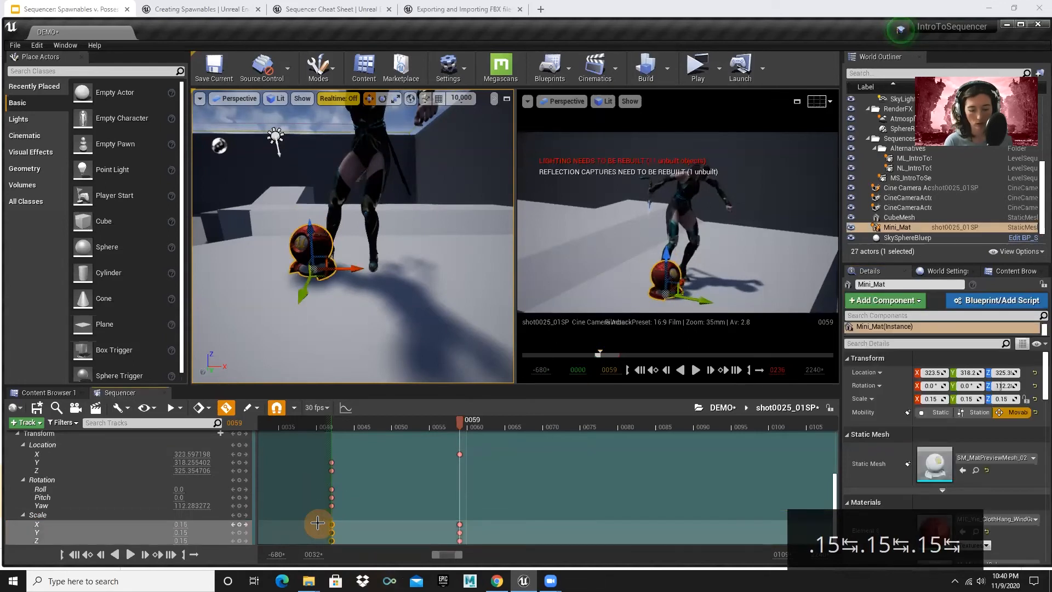
pyautogui.press('Delete')
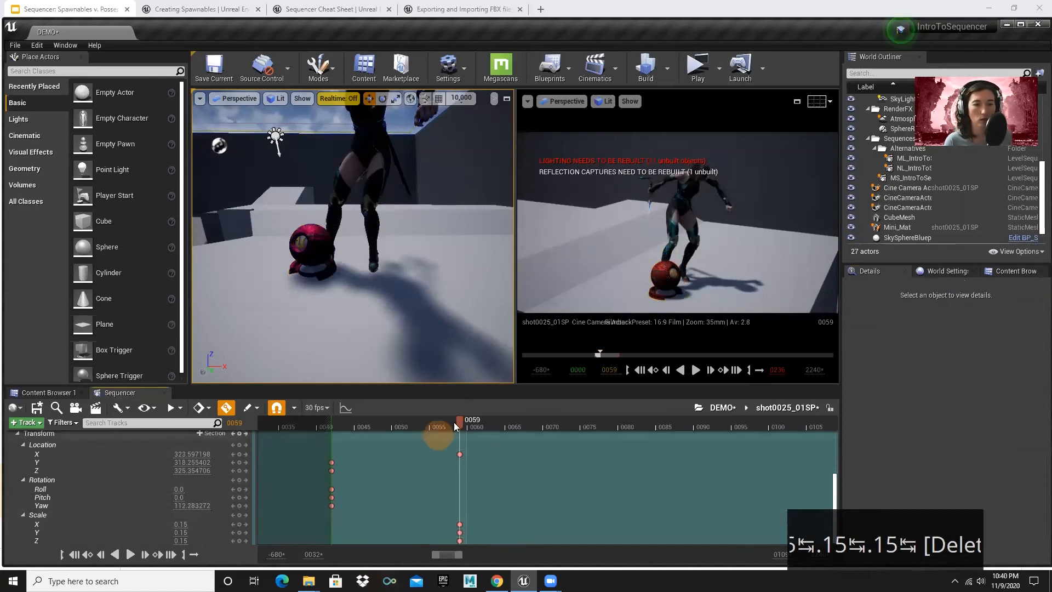
pyautogui.moveTo(461, 423)
pyautogui.mouseDown()
pyautogui.moveTo(412, 414)
pyautogui.moveTo(479, 443)
pyautogui.moveTo(549, 444)
pyautogui.moveTo(462, 407)
pyautogui.mouseUp()
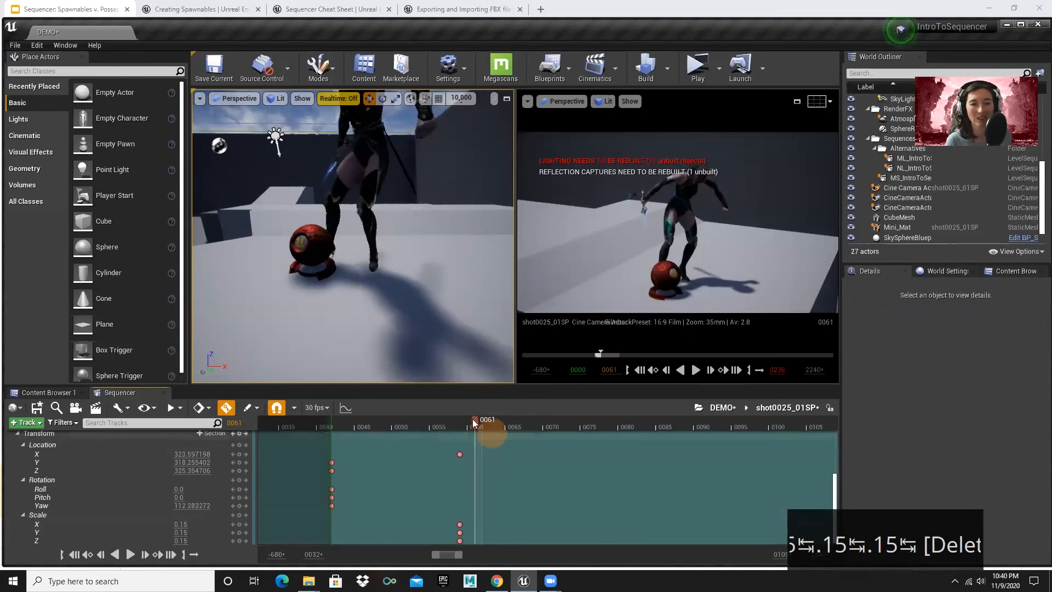
pyautogui.moveTo(473, 425)
pyautogui.mouseDown()
pyautogui.moveTo(400, 421)
pyautogui.moveTo(494, 426)
pyautogui.moveTo(426, 425)
pyautogui.moveTo(472, 433)
pyautogui.moveTo(426, 435)
pyautogui.moveTo(564, 431)
pyautogui.moveTo(383, 427)
pyautogui.moveTo(580, 435)
pyautogui.moveTo(329, 430)
pyautogui.moveTo(494, 424)
pyautogui.mouseUp()
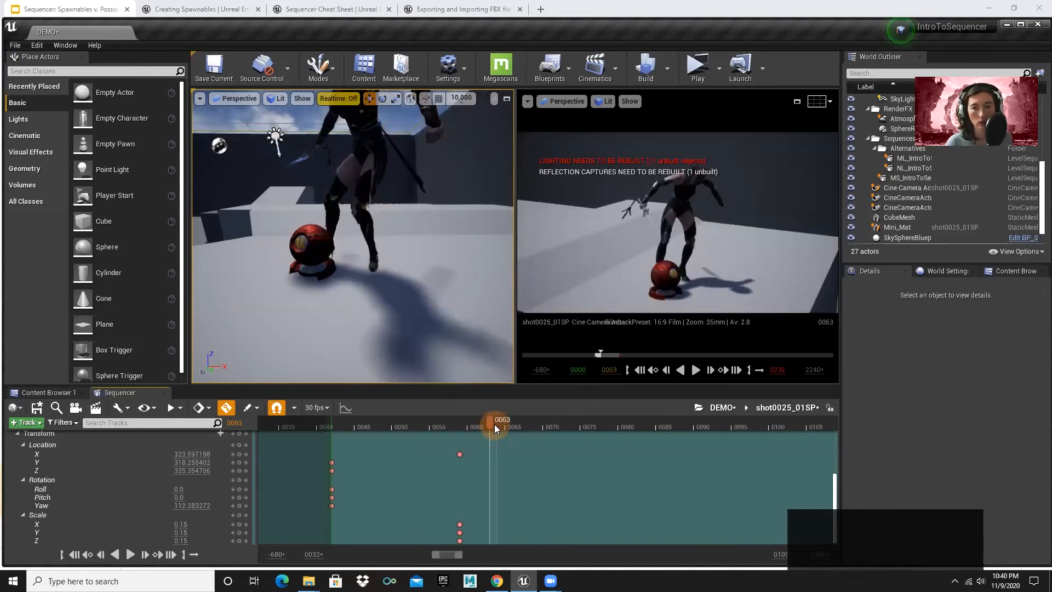
# Switch to the Spawnables v. Possessables presentation in Google Slides
pyautogui.hotkey('alt', 'Tab')
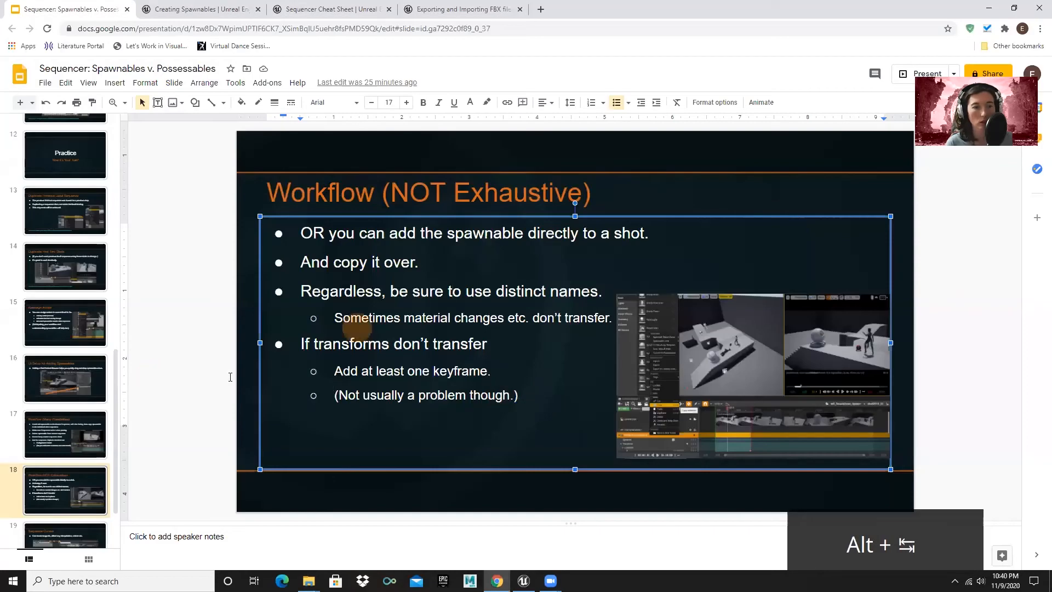
# View the Sequence Curves slide and return to Unreal Editor
pyautogui.scroll(-2, 58, 490)
pyautogui.click(69, 470)
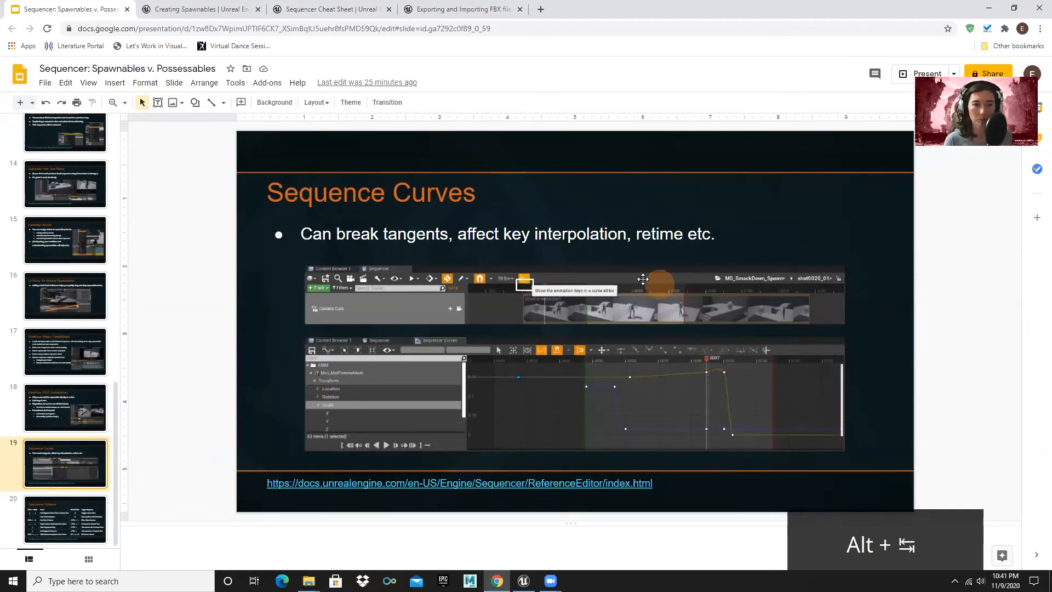
pyautogui.hotkey('alt', 'Tab')
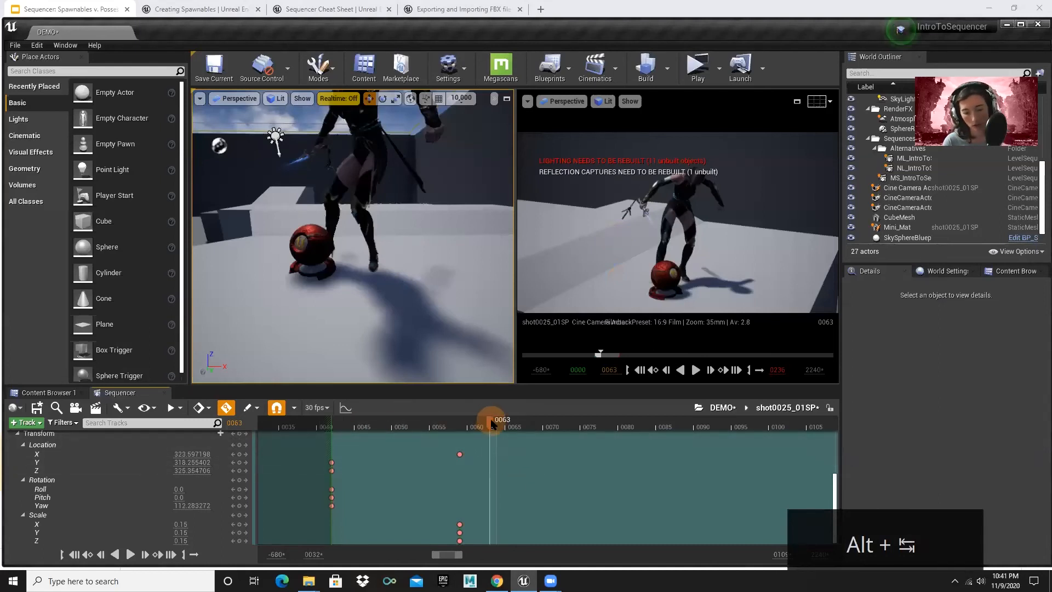
# Key Mini_Mat's Scale Z at frame 55 with its value of 0.15
pyautogui.moveTo(491, 425); pyautogui.dragTo(430, 377)
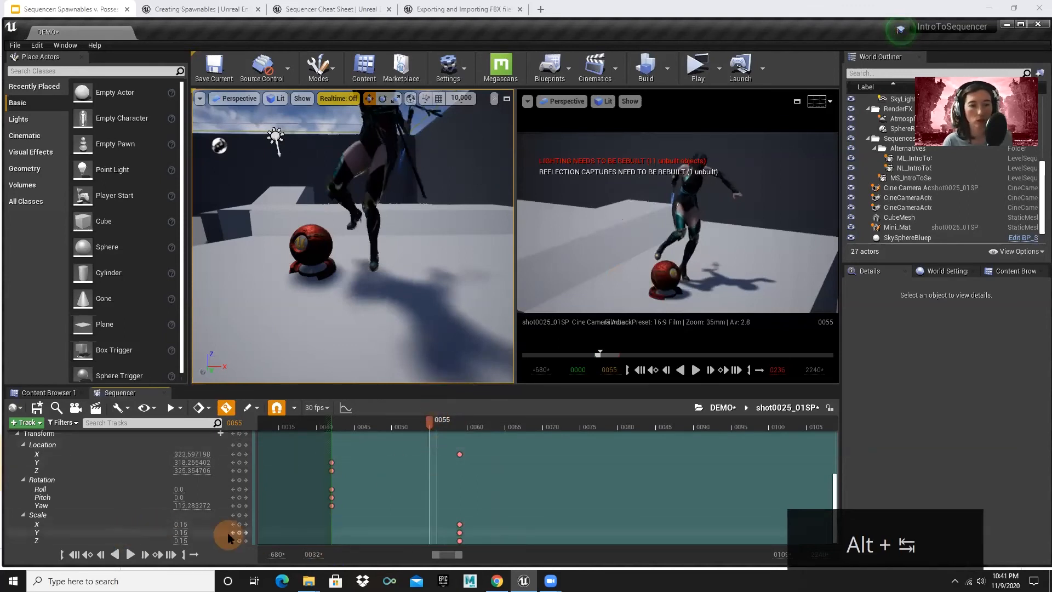
pyautogui.click(182, 541)
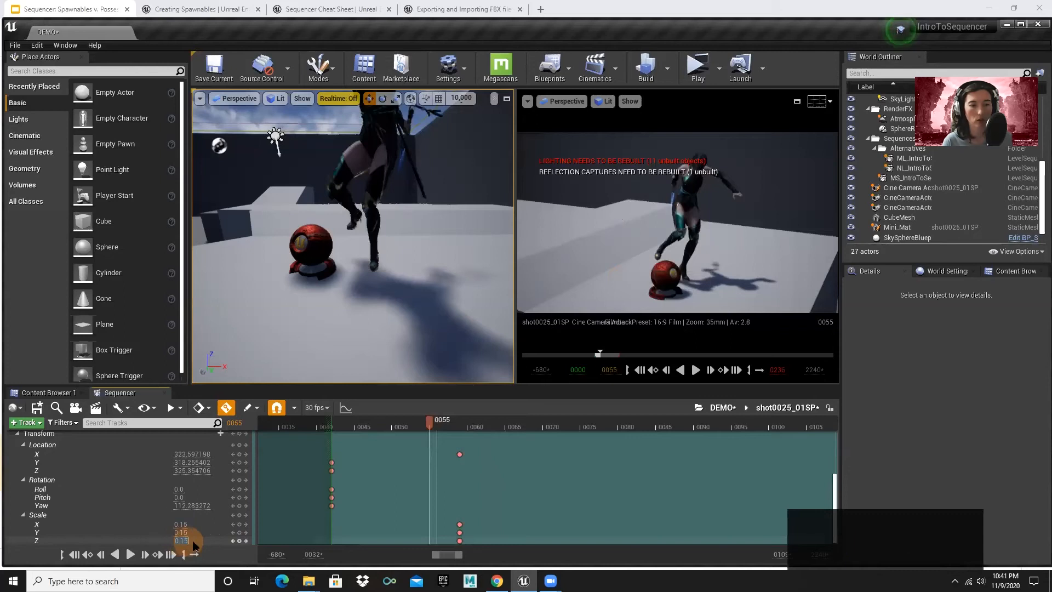
pyautogui.click(241, 541)
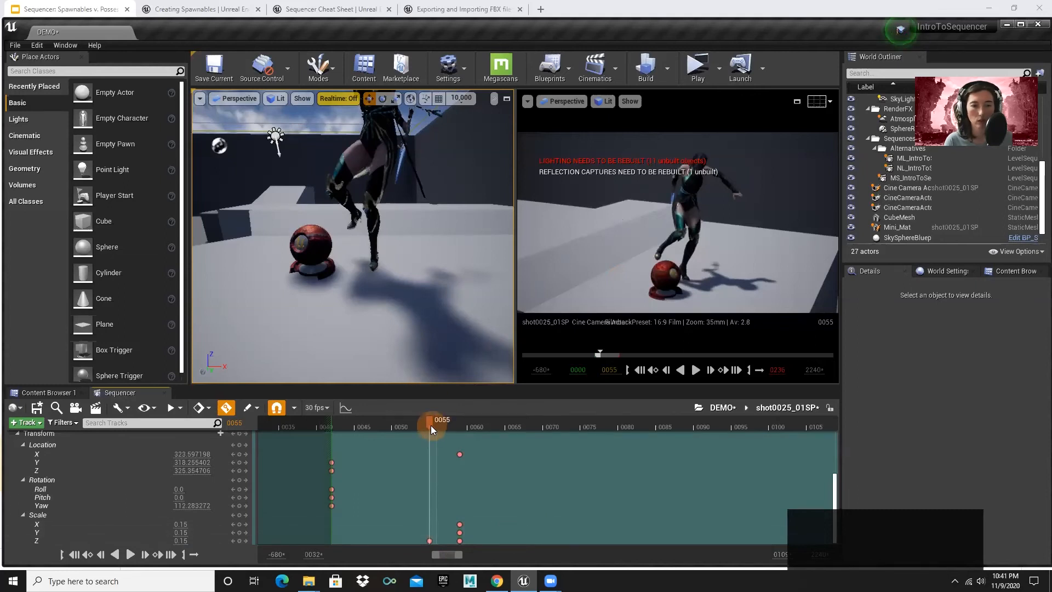
# Set Mini_Mat's Scale Z to 0.03 at frame 60
pyautogui.moveTo(431, 424); pyautogui.dragTo(470, 423)
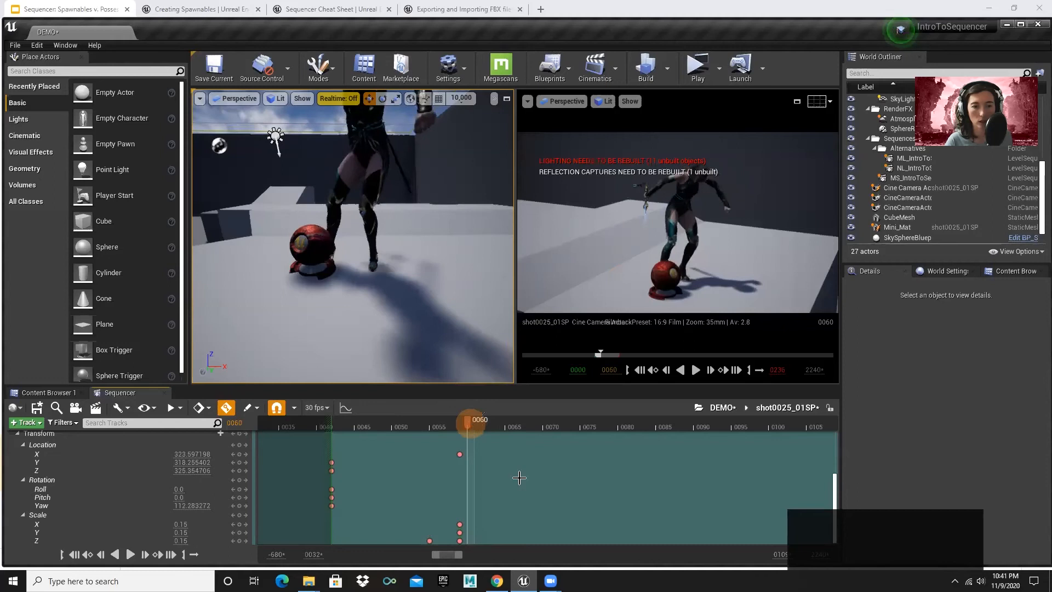
pyautogui.click(663, 285)
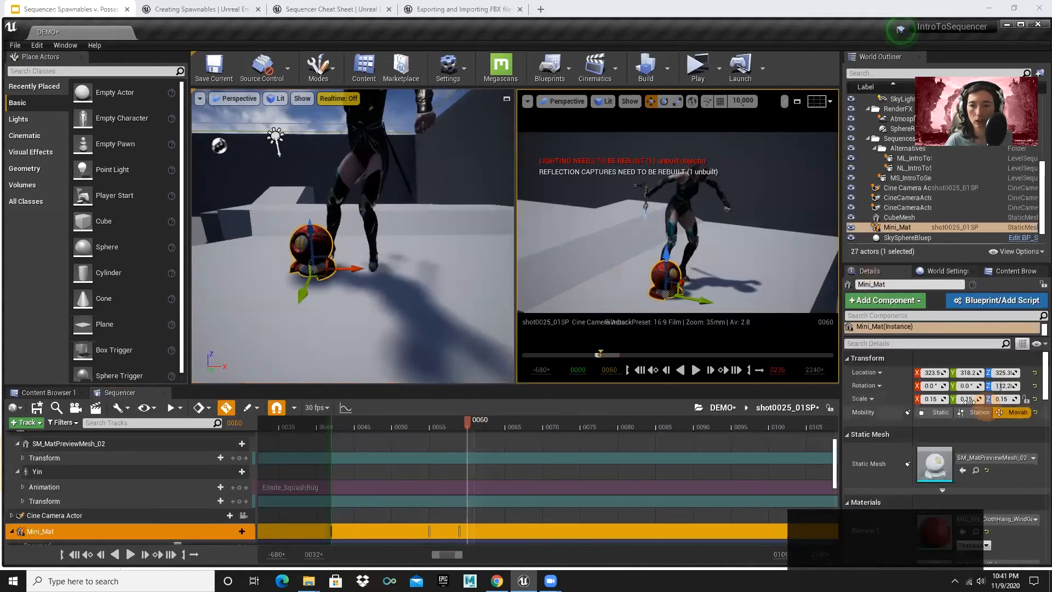
pyautogui.moveTo(1001, 399); pyautogui.dragTo(980, 399)
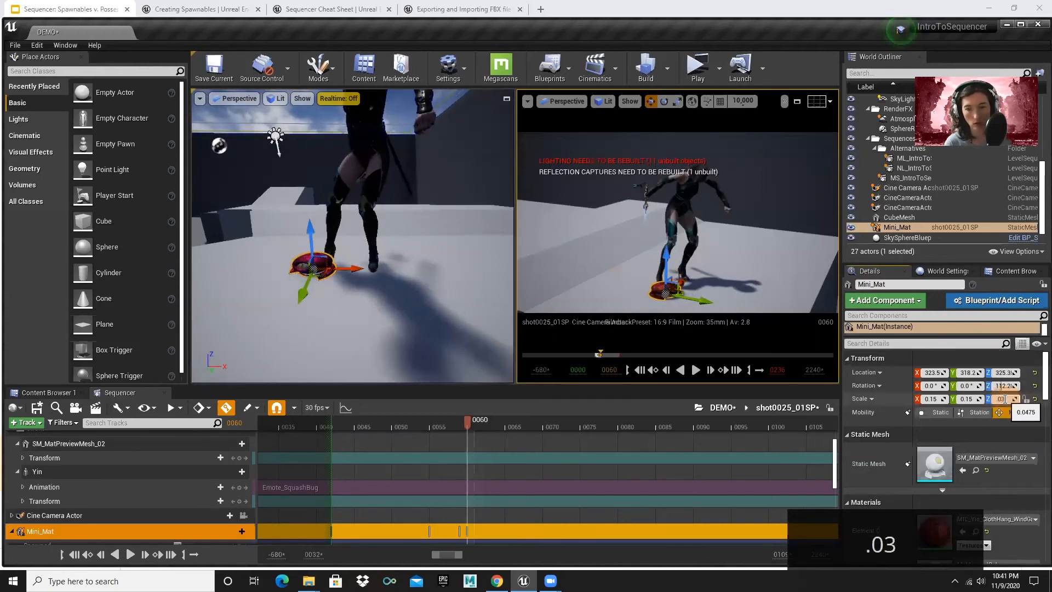
pyautogui.press('Tab')
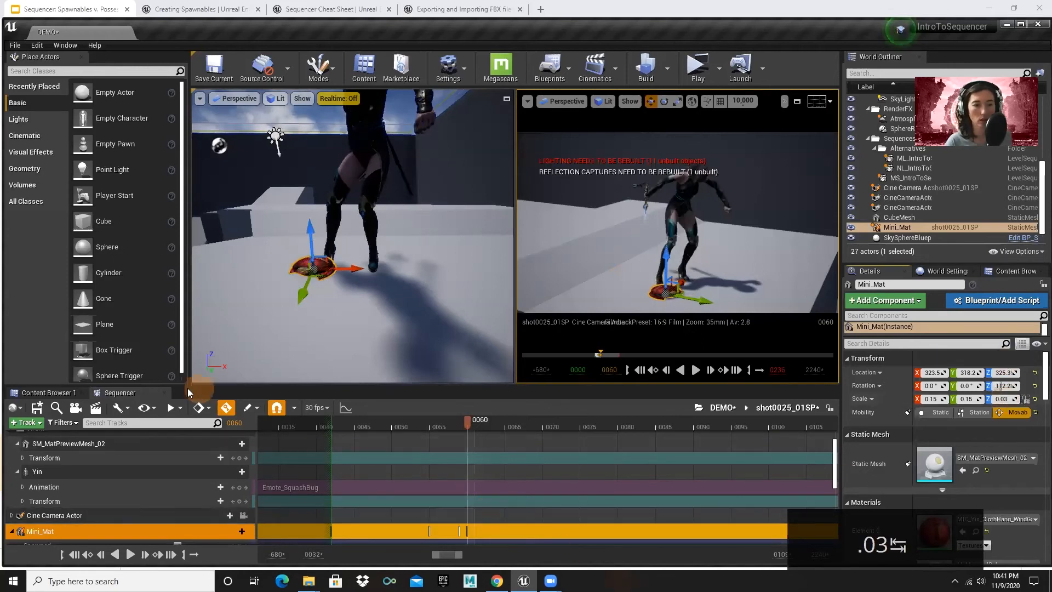
# Delete Mini_Mat's Scale Z key at frame 59
pyautogui.scroll(-5, 56, 508)
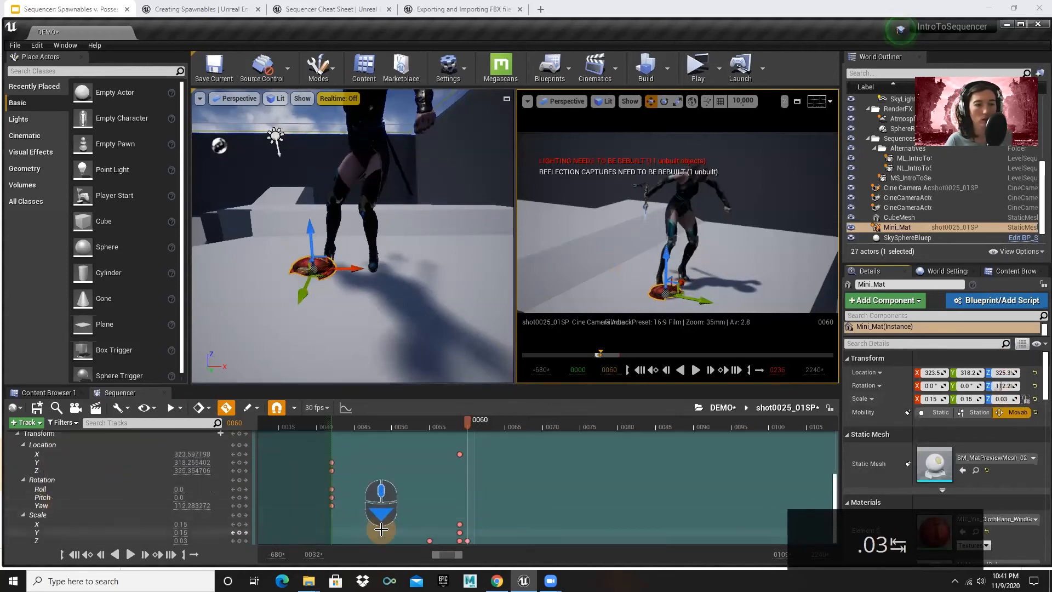
pyautogui.click(459, 541)
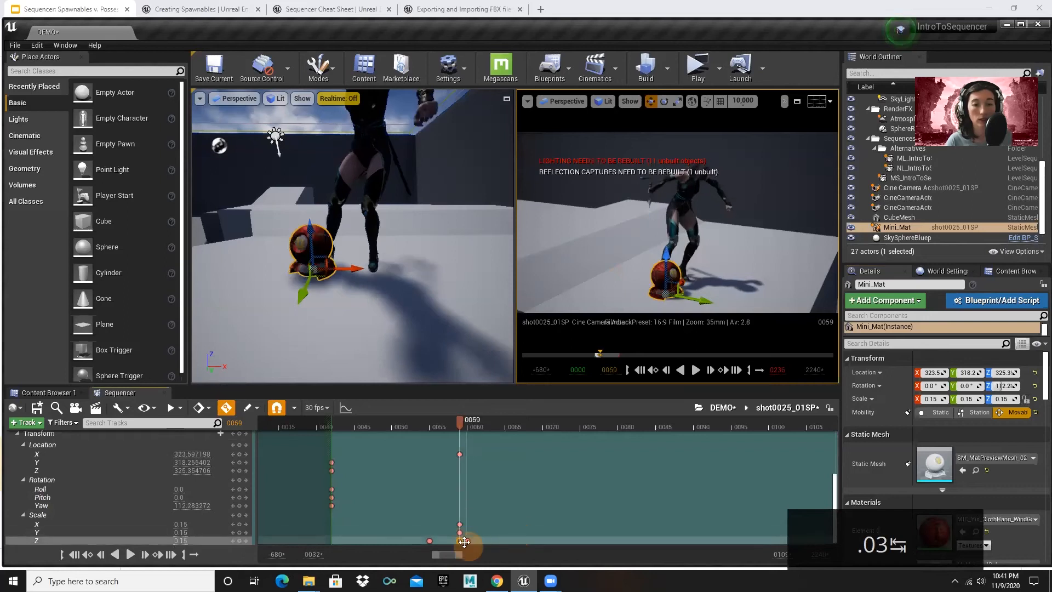
pyautogui.press('Delete')
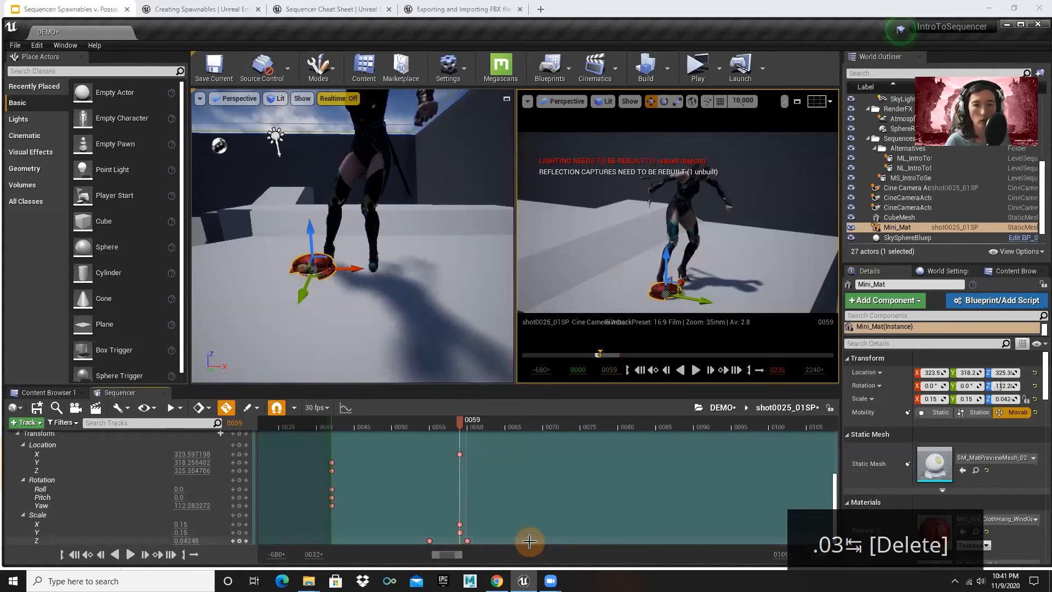
# Focus the perspective view on Mini_Mat from above and check its squash against the foot between frames 57 and 59
pyautogui.moveTo(460, 419); pyautogui.dragTo(450, 440)
pyautogui.moveTo(247, 254); pyautogui.dragTo(295, 260)
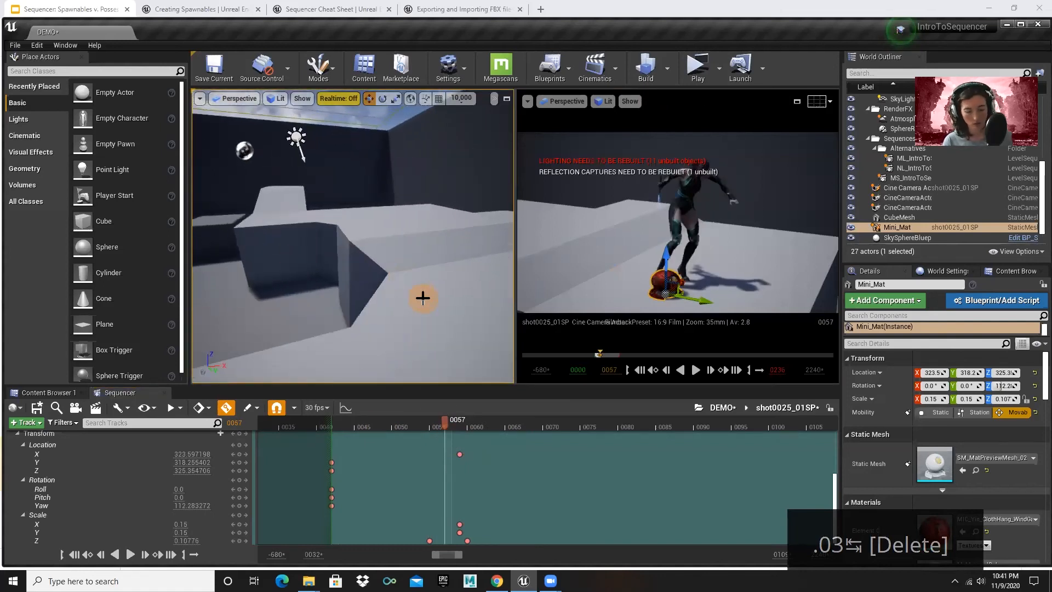
pyautogui.press('f')
pyautogui.scroll(-3, 446, 253)
pyautogui.keyDown('alt'); pyautogui.moveTo(337, 266); pyautogui.dragTo(503, 374); pyautogui.keyUp('alt')
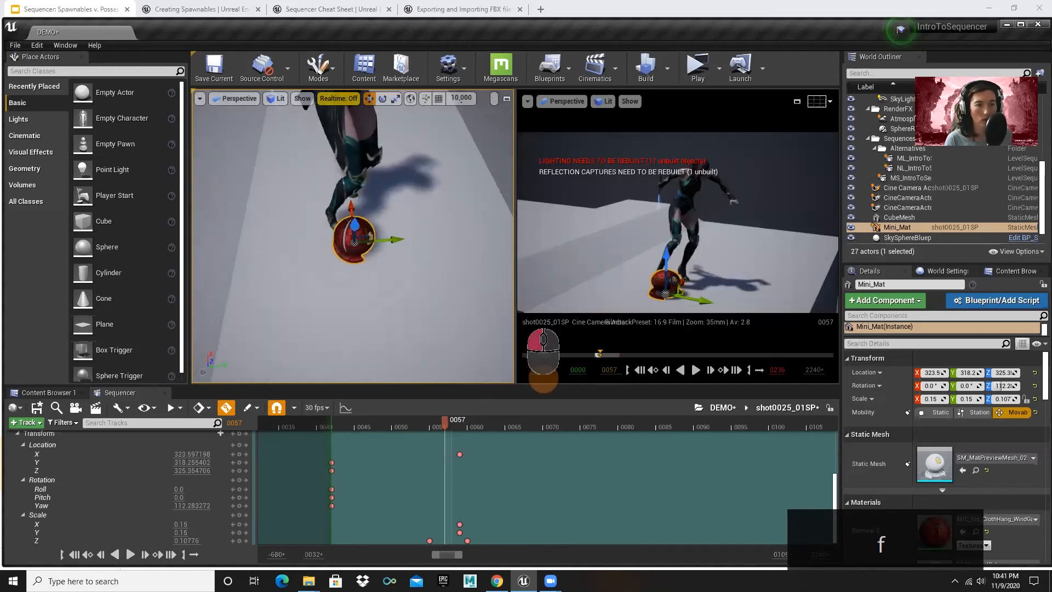
pyautogui.moveTo(448, 421)
pyautogui.mouseDown()
pyautogui.moveTo(408, 420)
pyautogui.moveTo(496, 433)
pyautogui.moveTo(415, 429)
pyautogui.moveTo(462, 434)
pyautogui.mouseUp()
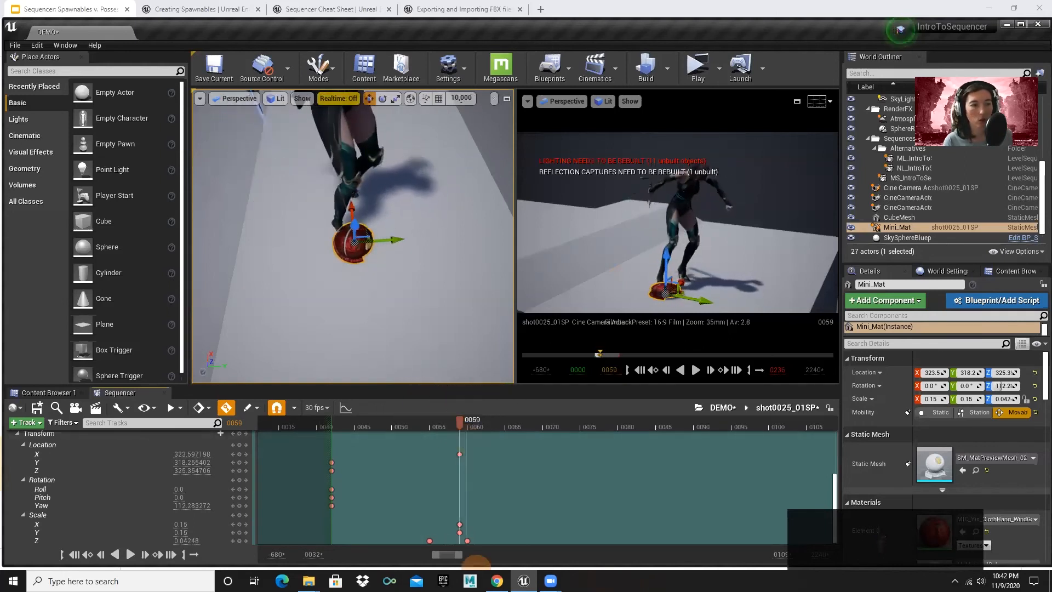
# Move Mini_Mat's Location Y and Z keys from frame 42 to 59 and shift it along Y to about 312.6 there
pyautogui.click(460, 454)
pyautogui.click(333, 463)
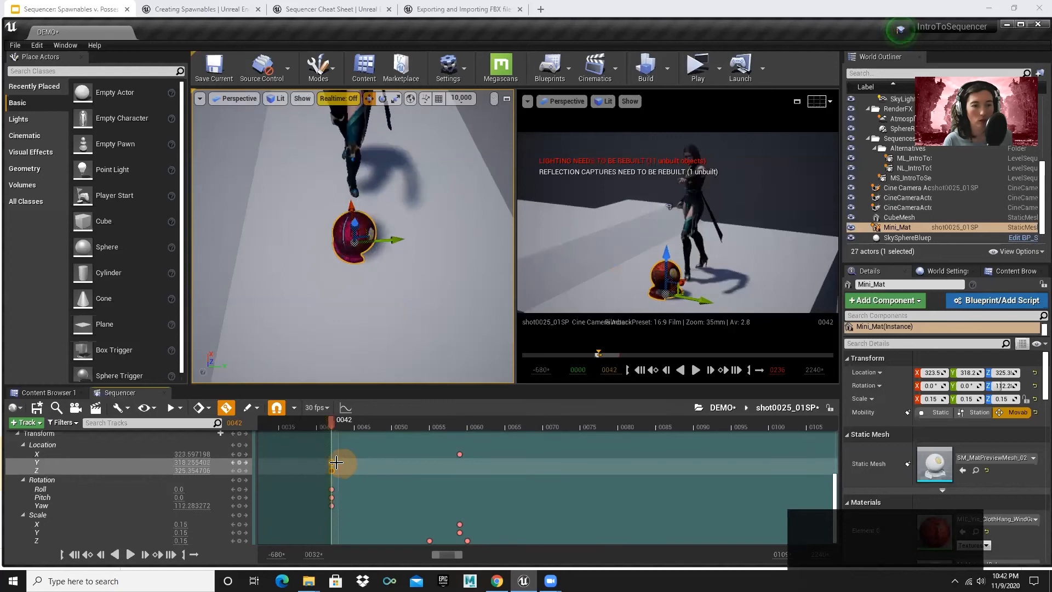
pyautogui.moveTo(372, 463); pyautogui.dragTo(456, 451)
pyautogui.click(460, 454)
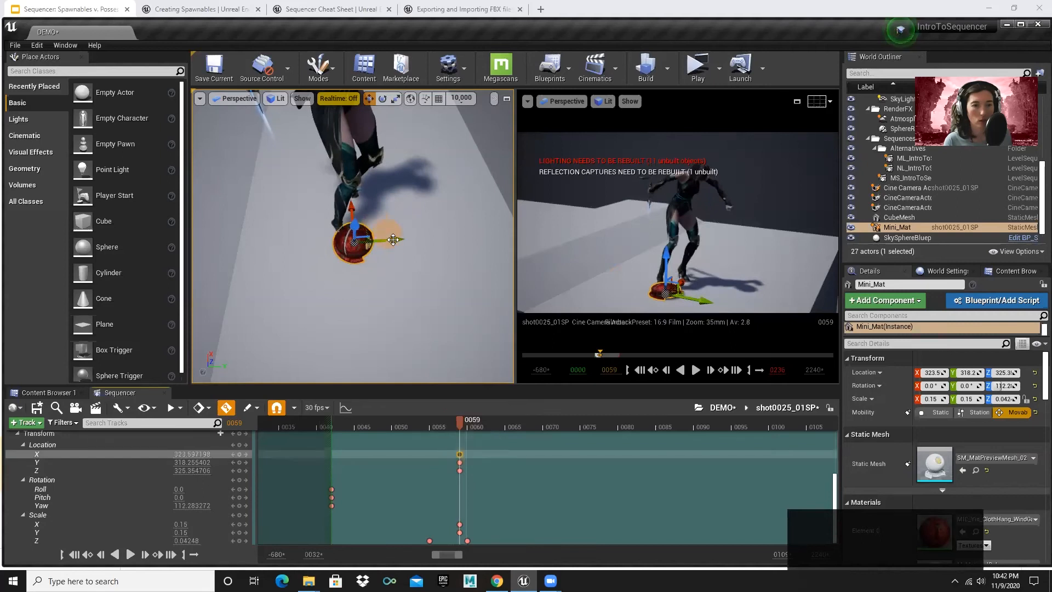
pyautogui.moveTo(394, 239); pyautogui.dragTo(390, 241)
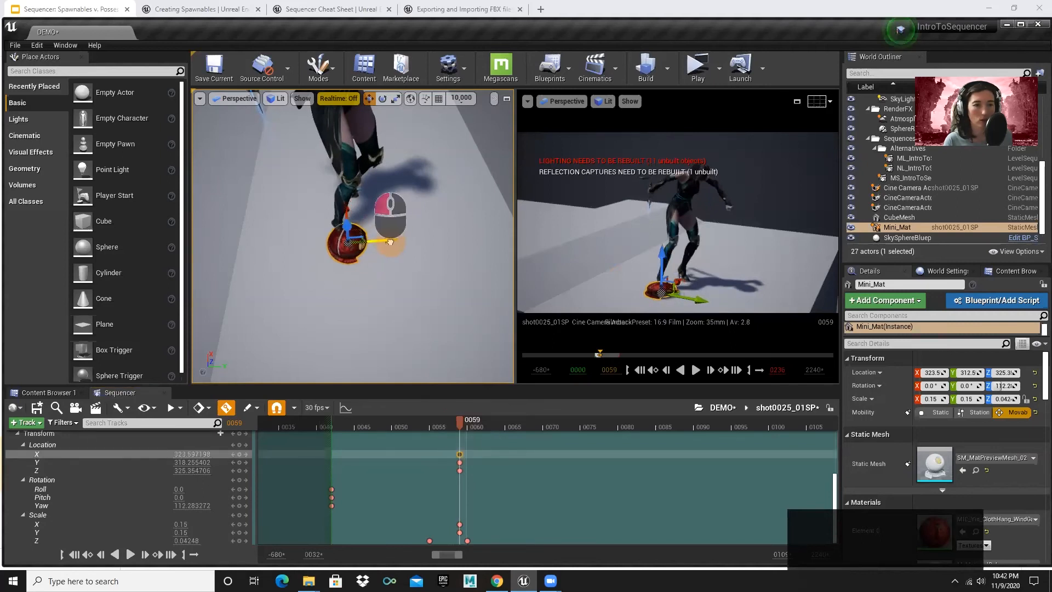
# Move Mini_Mat's Location keys and Scale X and Y keys from frame 59 to frame 60, and scrub to check the contact
pyautogui.moveTo(461, 421)
pyautogui.mouseDown()
pyautogui.moveTo(380, 422)
pyautogui.moveTo(542, 430)
pyautogui.moveTo(413, 429)
pyautogui.moveTo(497, 438)
pyautogui.moveTo(422, 435)
pyautogui.moveTo(461, 439)
pyautogui.mouseUp()
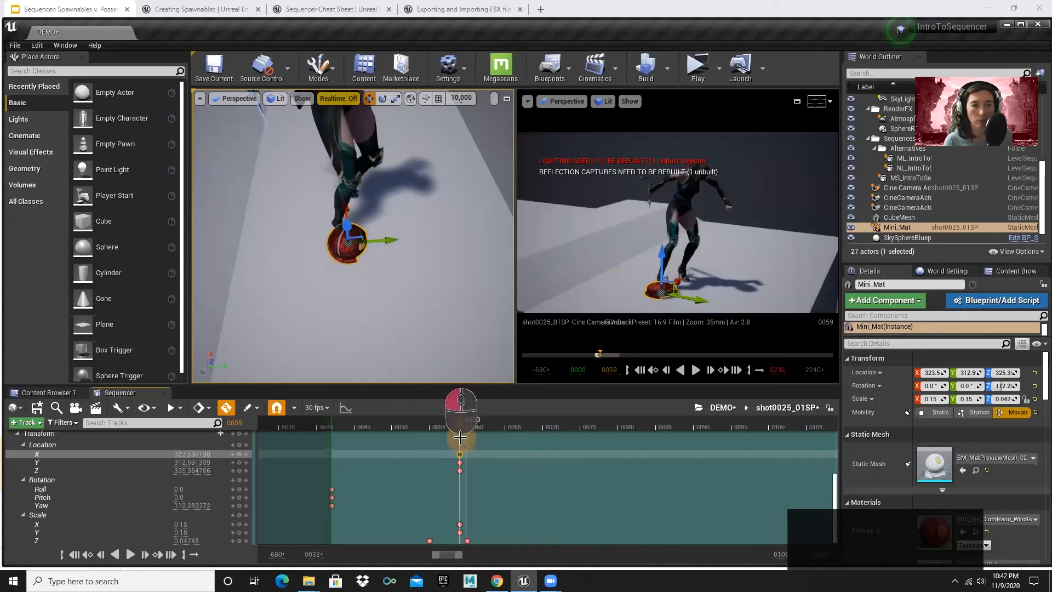
pyautogui.keyDown('alt'); pyautogui.moveTo(425, 238); pyautogui.dragTo(274, 191); pyautogui.keyUp('alt')
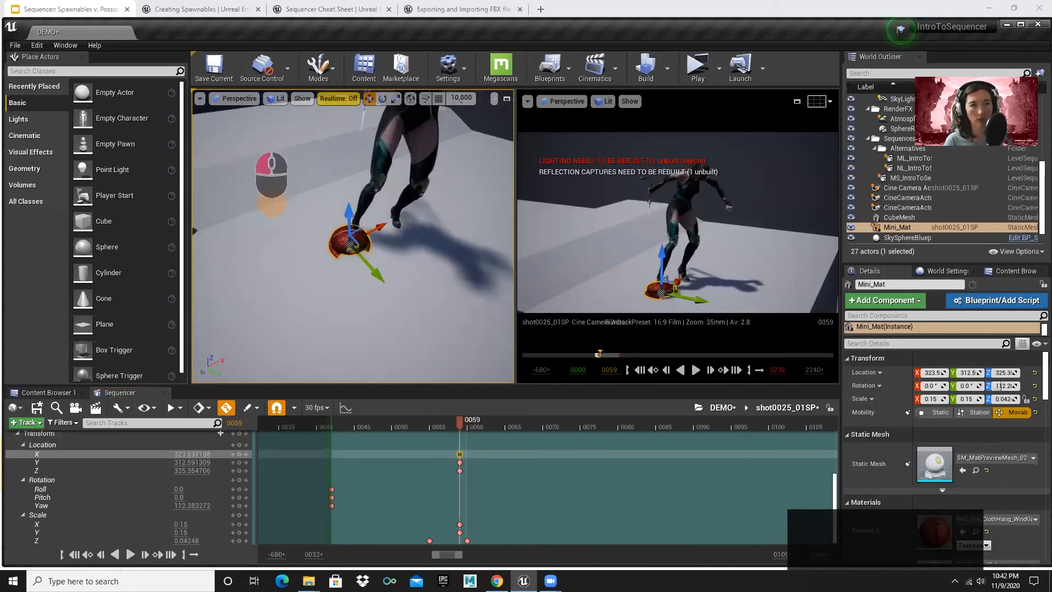
pyautogui.scroll(-6, 362, 213)
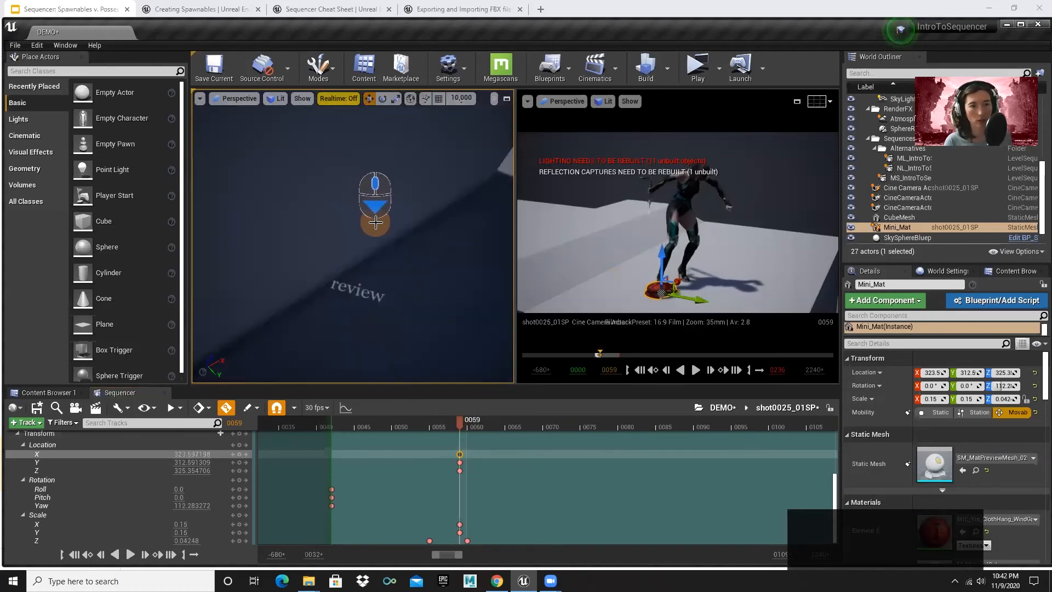
pyautogui.scroll(5, 370, 217)
pyautogui.moveTo(419, 252)
pyautogui.keyDown('alt'); pyautogui.mouseDown()
pyautogui.moveTo(234, 162)
pyautogui.moveTo(433, 246)
pyautogui.mouseUp(); pyautogui.keyUp('alt')
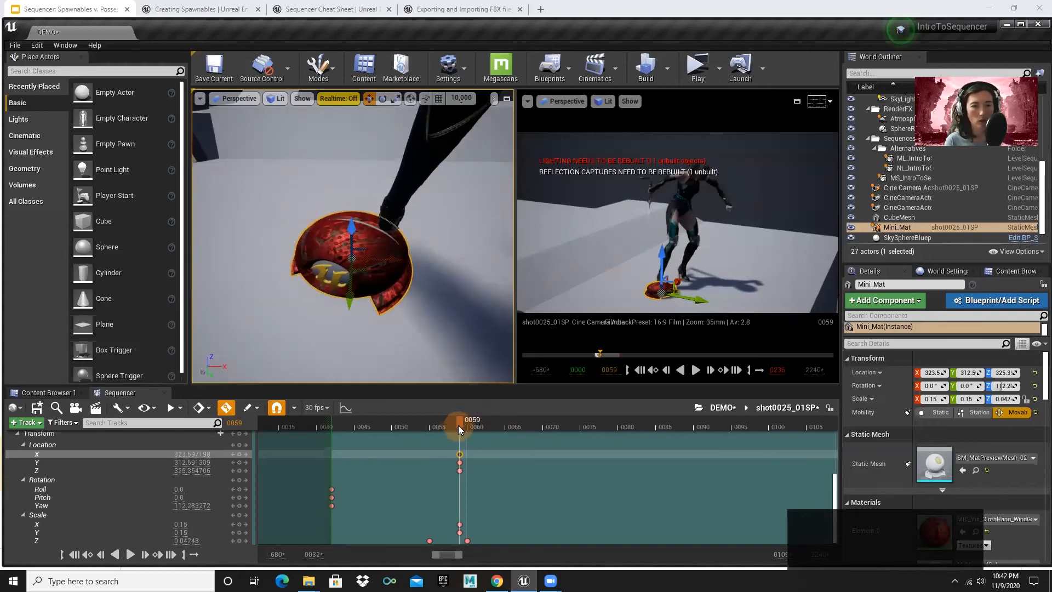
pyautogui.moveTo(461, 425)
pyautogui.mouseDown()
pyautogui.moveTo(444, 425)
pyautogui.moveTo(466, 422)
pyautogui.mouseUp()
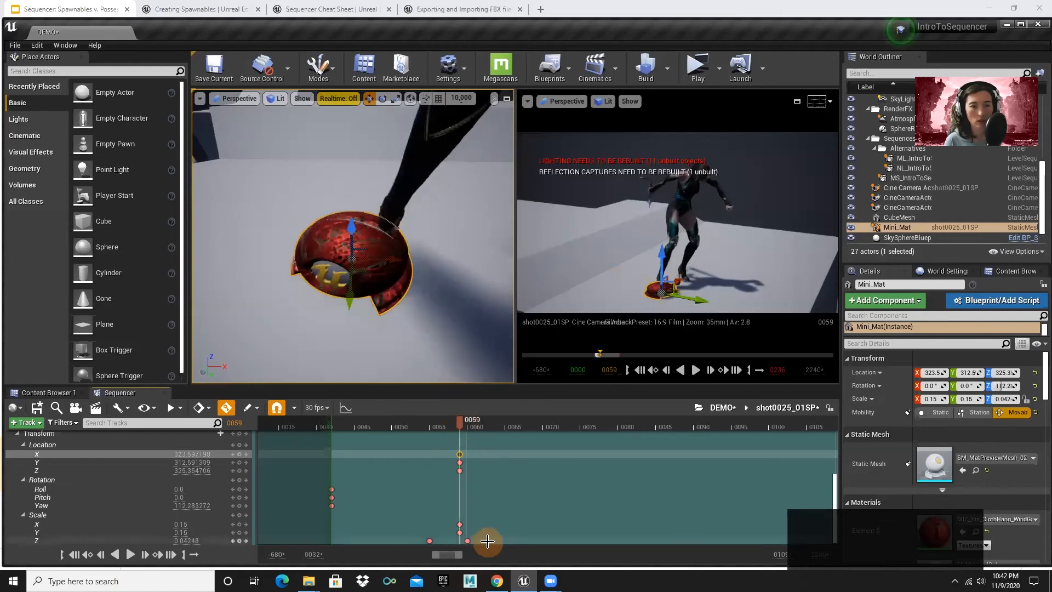
pyautogui.moveTo(481, 534); pyautogui.dragTo(441, 450)
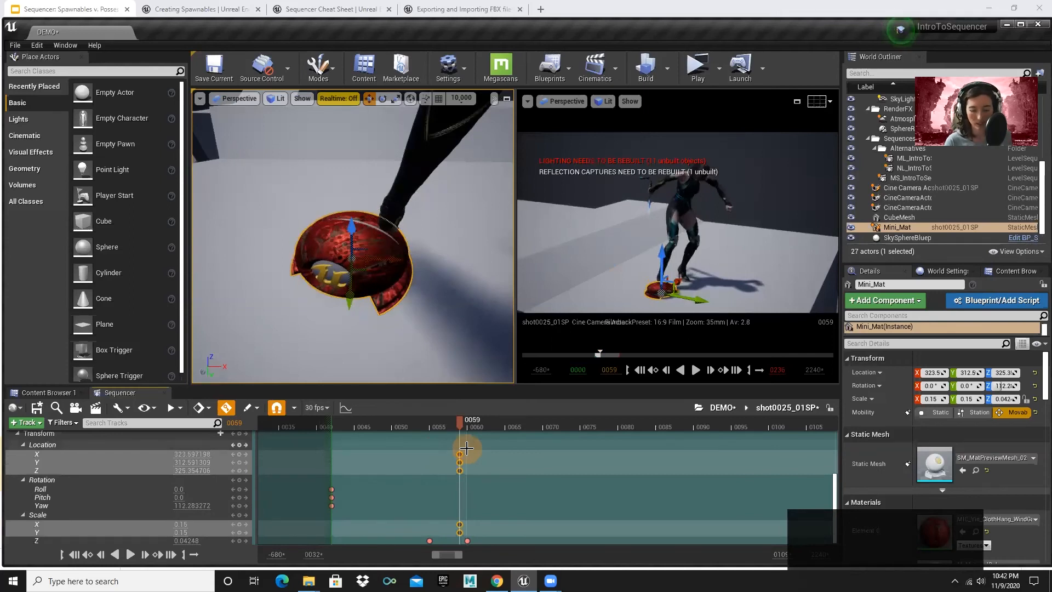
pyautogui.hotkey('ctrl', 'Right')
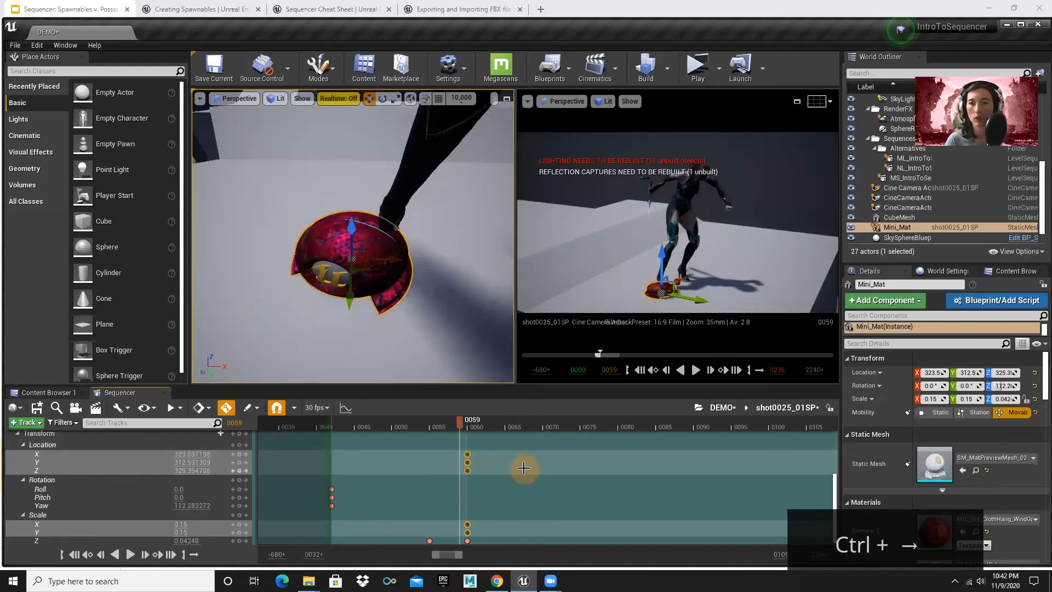
pyautogui.moveTo(459, 425); pyautogui.dragTo(505, 432)
pyautogui.moveTo(420, 417); pyautogui.dragTo(469, 441)
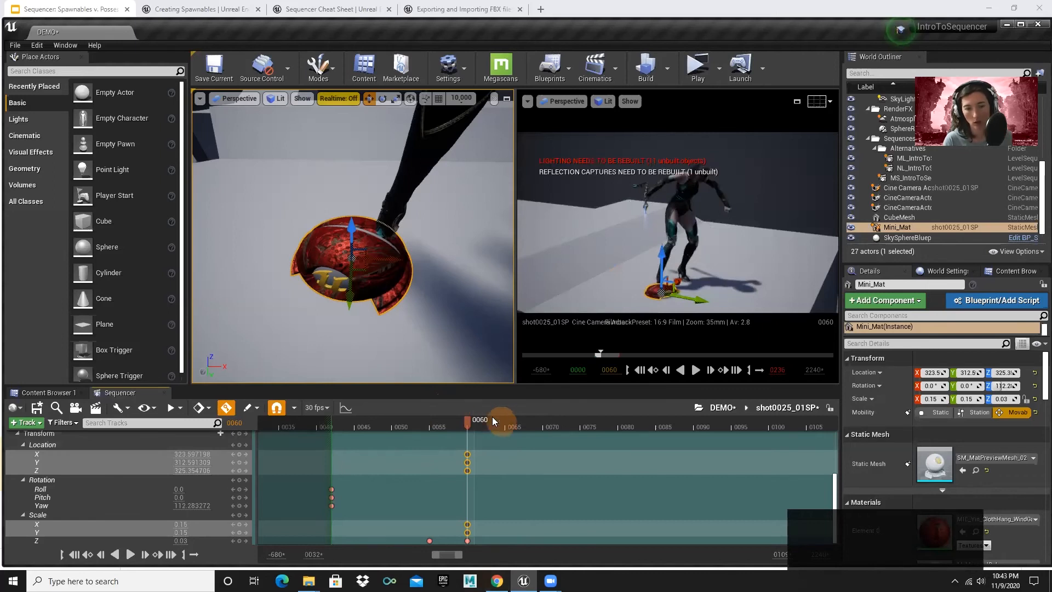
# Set Mini_Mat's scale to 0.175 on X and Y and 0.02 on Z at frame 97
pyautogui.moveTo(467, 423); pyautogui.dragTo(763, 440)
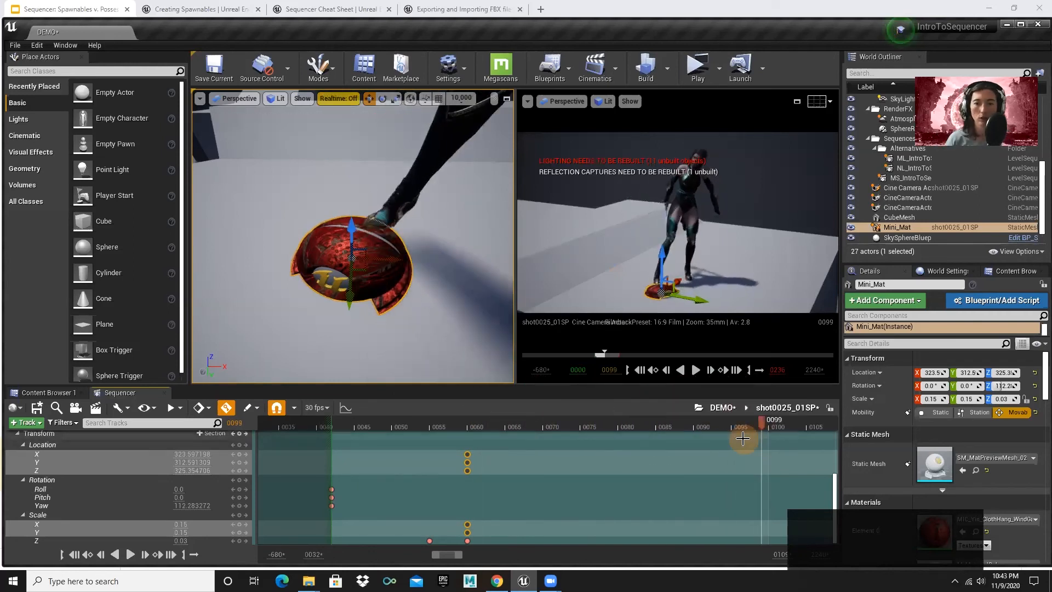
pyautogui.moveTo(761, 421); pyautogui.dragTo(753, 424)
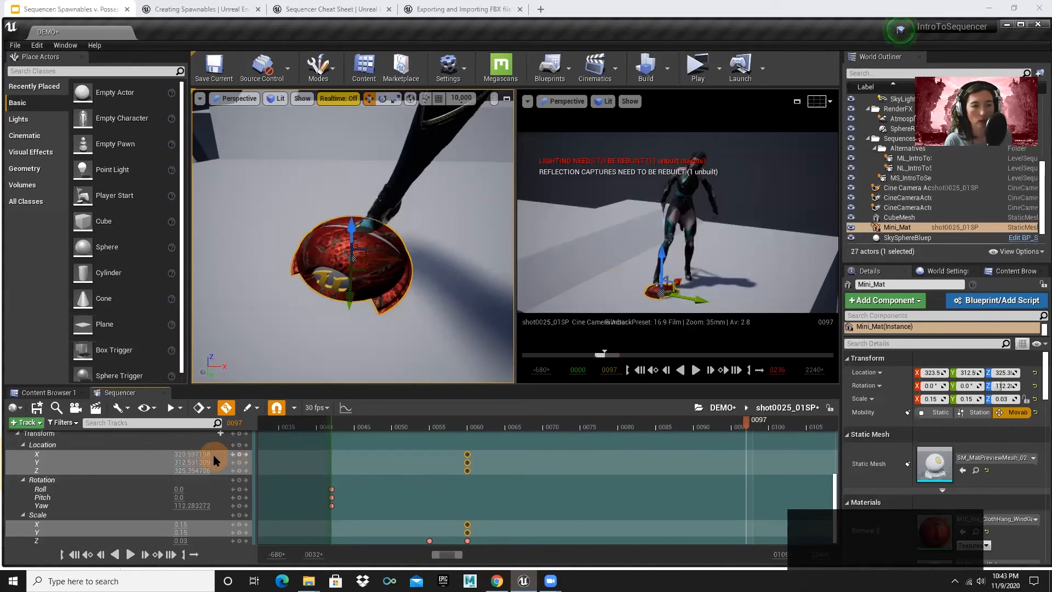
pyautogui.click(172, 527)
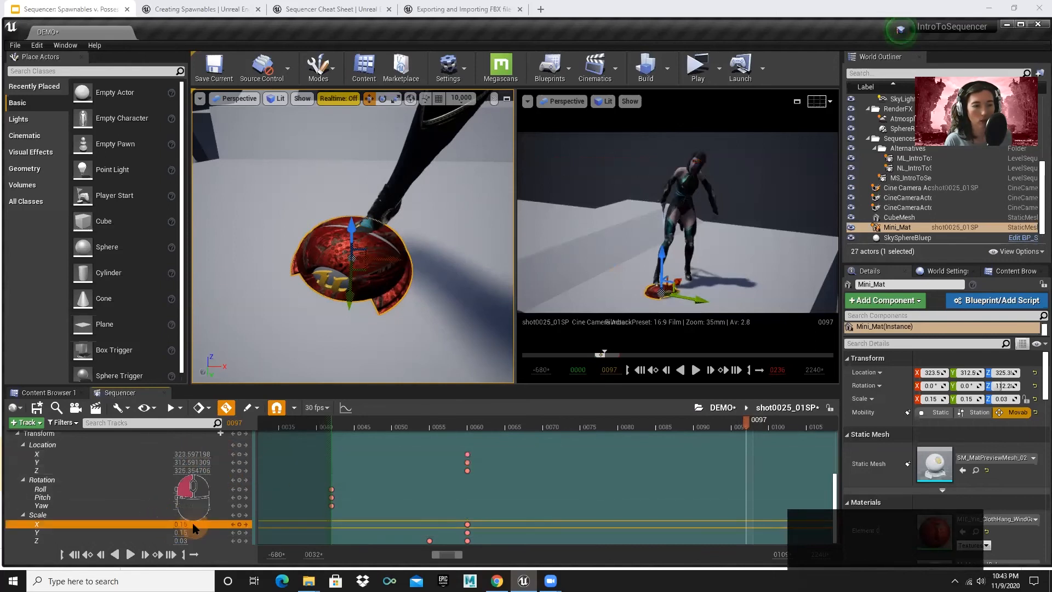
pyautogui.click(187, 525)
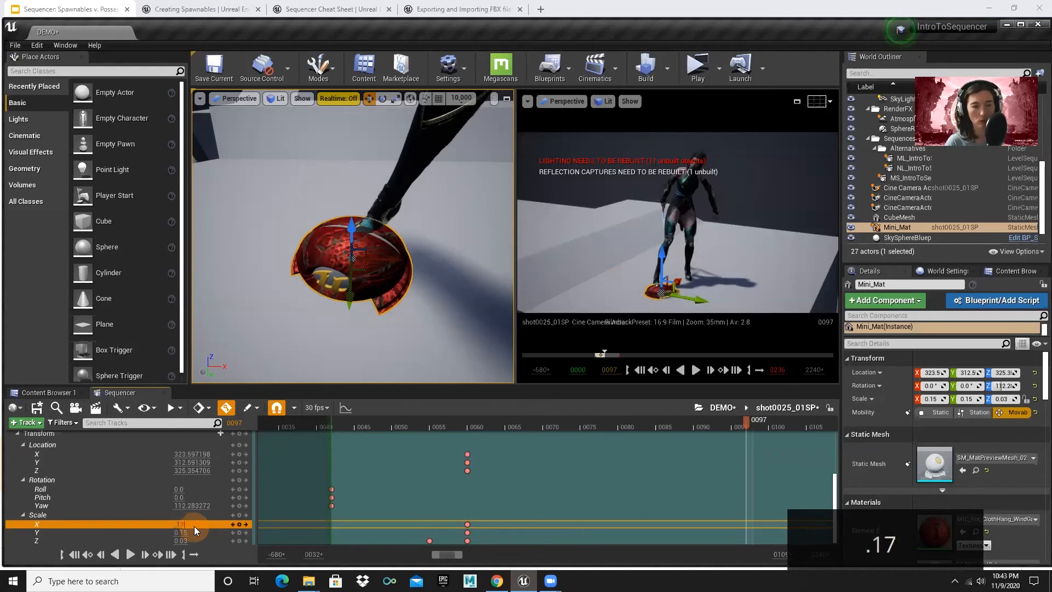
pyautogui.write('.175')
pyautogui.press('Tab')
pyautogui.press('Tab')
pyautogui.write('.175')
pyautogui.press('Tab')
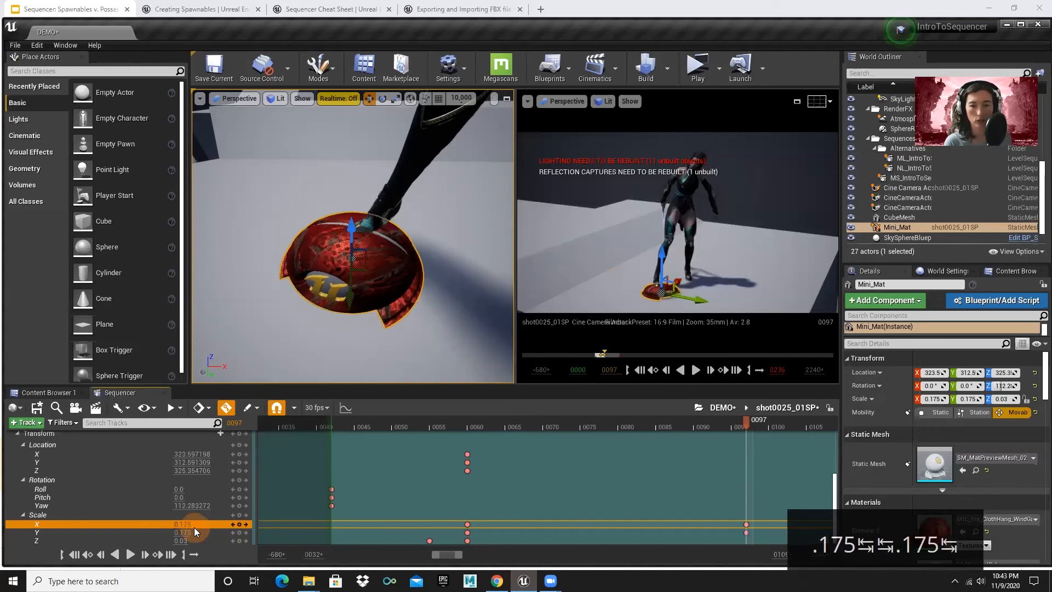
pyautogui.click(743, 543)
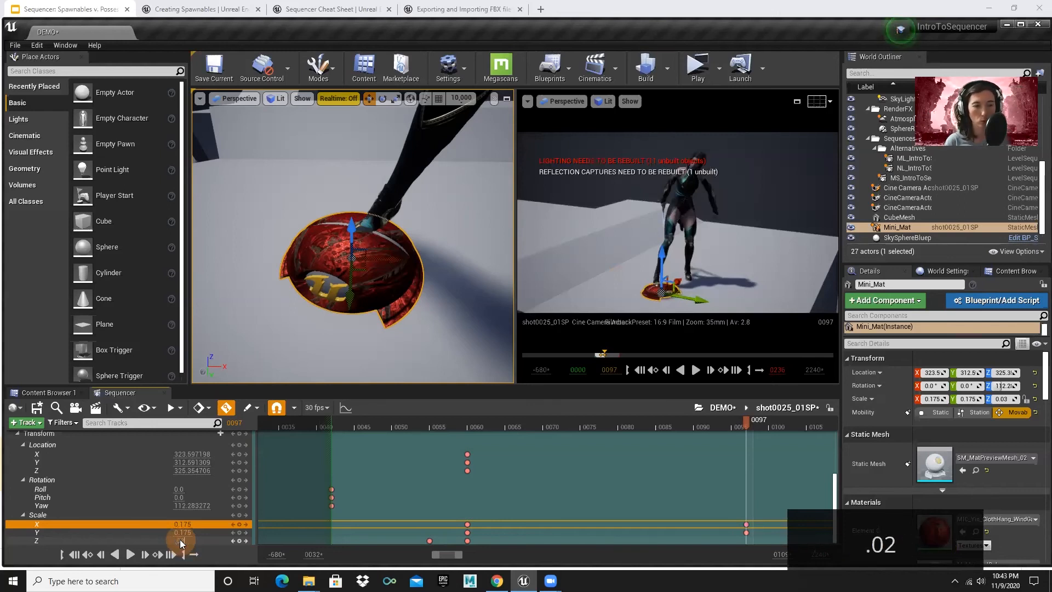
pyautogui.press('Return')
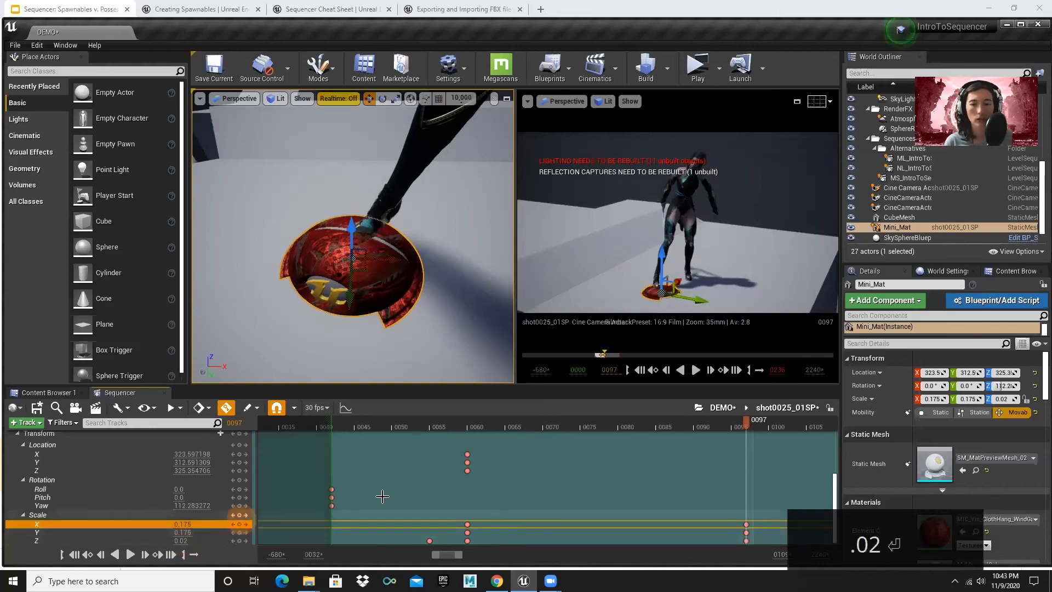
# Scrub back towards frame 60 with Mini_Mat deselected to check the squash animation
pyautogui.moveTo(748, 424); pyautogui.dragTo(535, 428)
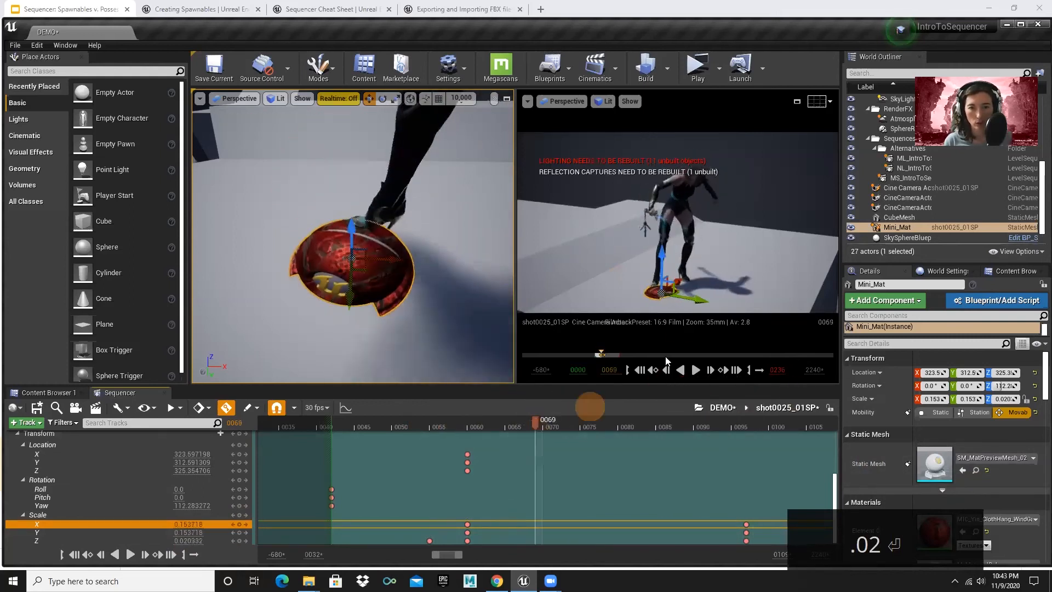
pyautogui.press('Escape')
pyautogui.click(463, 423)
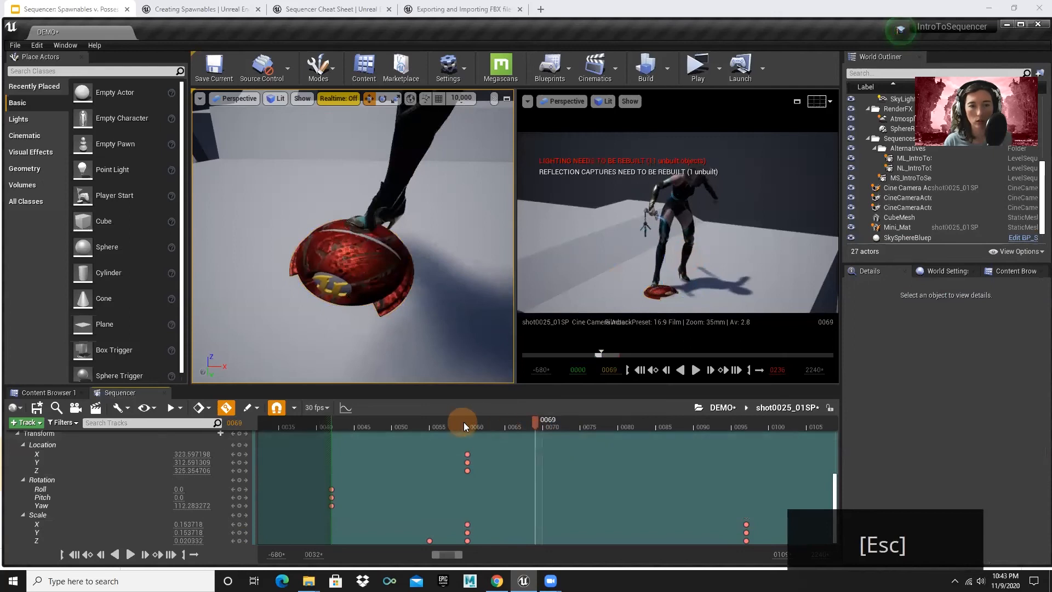
# Play the shot from about frame 55 to check Mini_Mat's squash under the character's foot
pyautogui.moveTo(455, 421); pyautogui.dragTo(428, 451)
pyautogui.press('space')
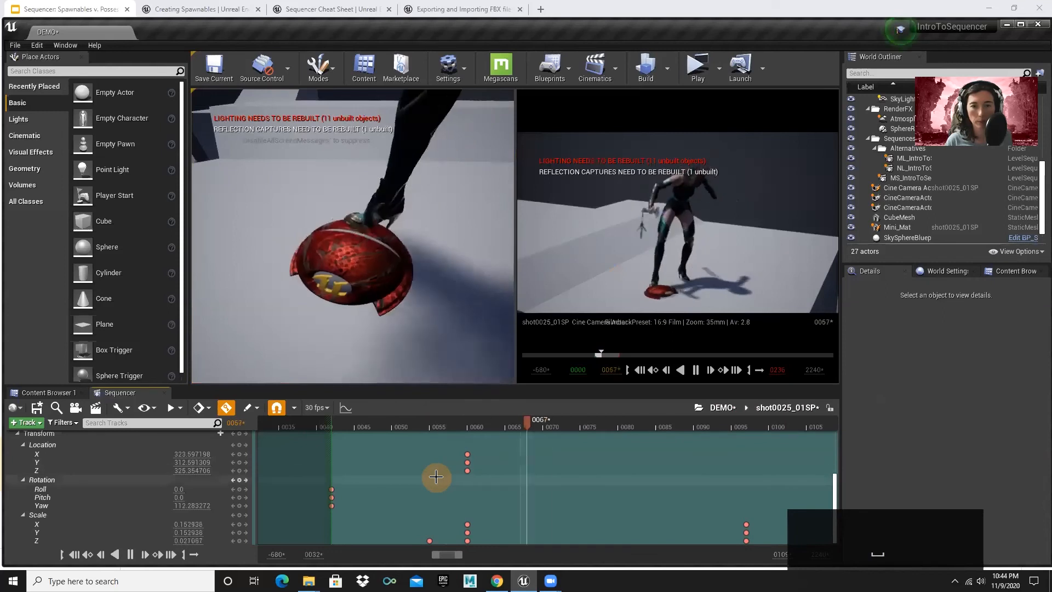
pyautogui.press('space')
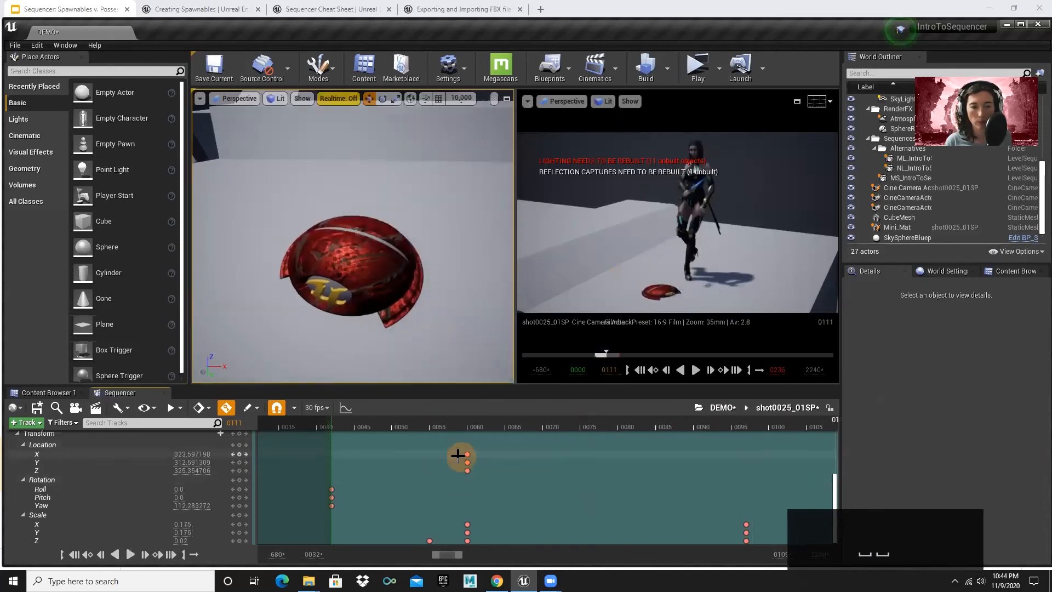
pyautogui.moveTo(445, 433); pyautogui.dragTo(570, 435)
pyautogui.click(431, 426)
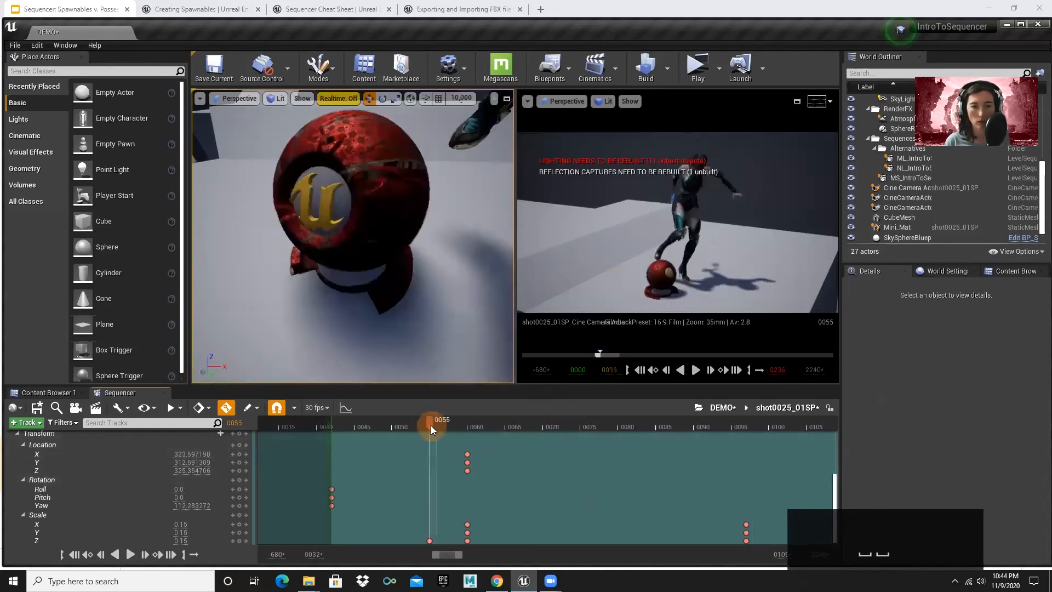
pyautogui.press('space')
pyautogui.press('space')
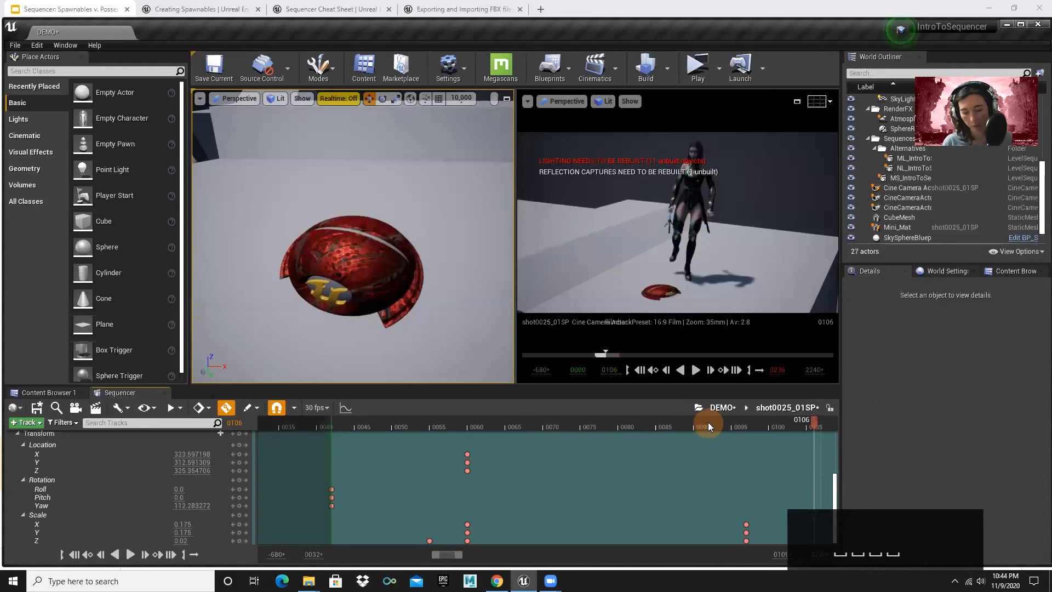
# Copy Mini_Mat's Scale X, Y and Z keys from frame 97 to frame 105 to hold the squashed size
pyautogui.click(751, 426)
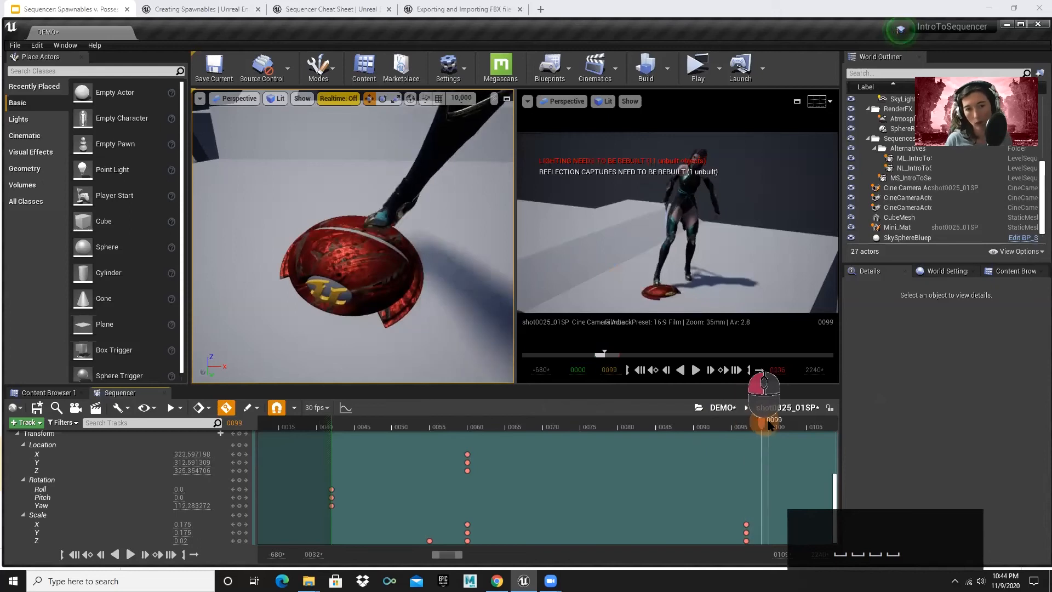
pyautogui.click(744, 418)
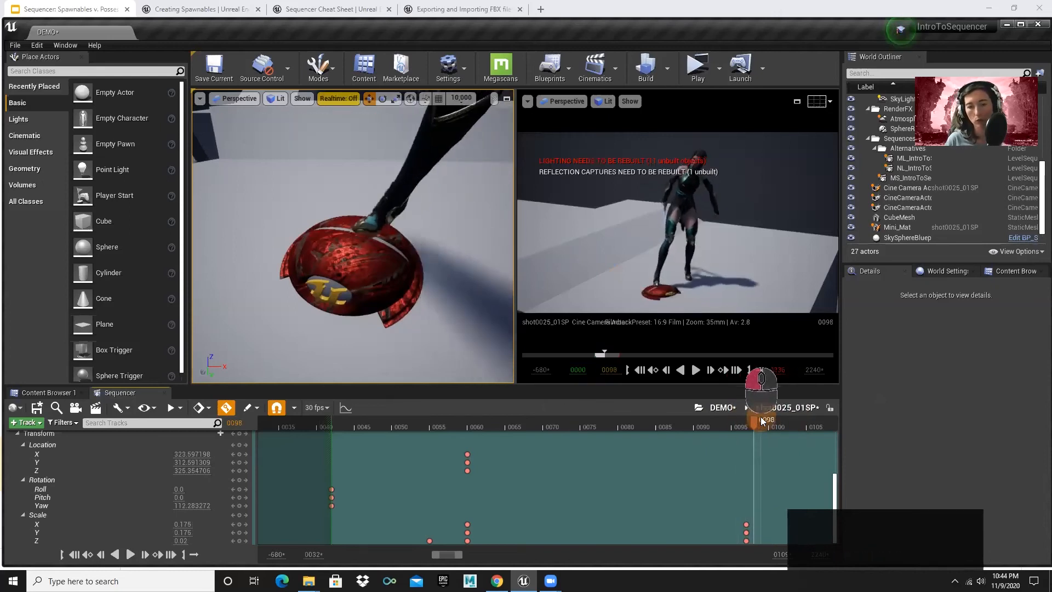
pyautogui.click(753, 420)
pyautogui.moveTo(753, 417); pyautogui.dragTo(812, 412)
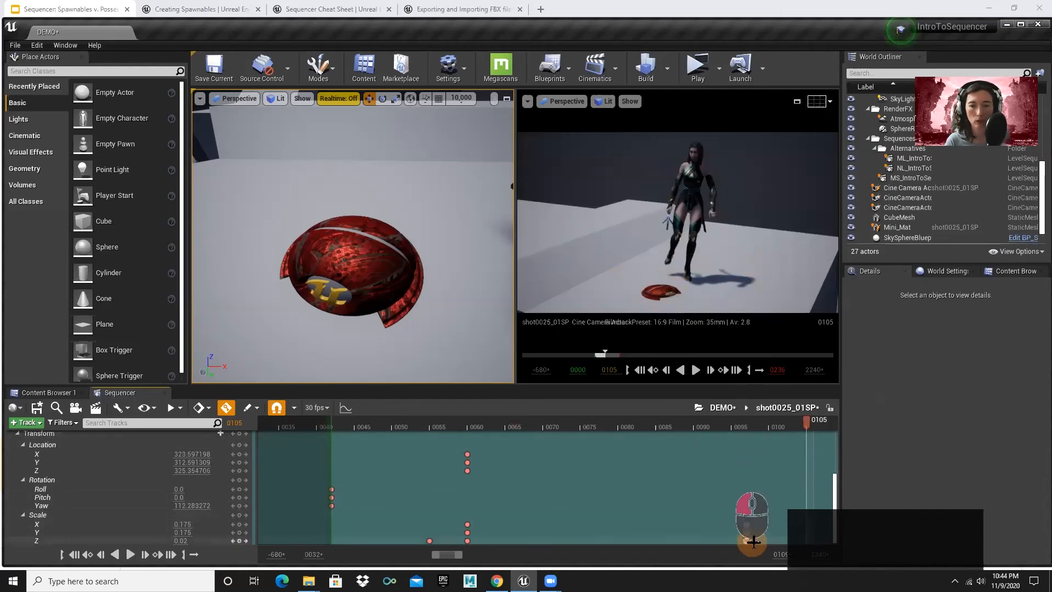
pyautogui.click(747, 516)
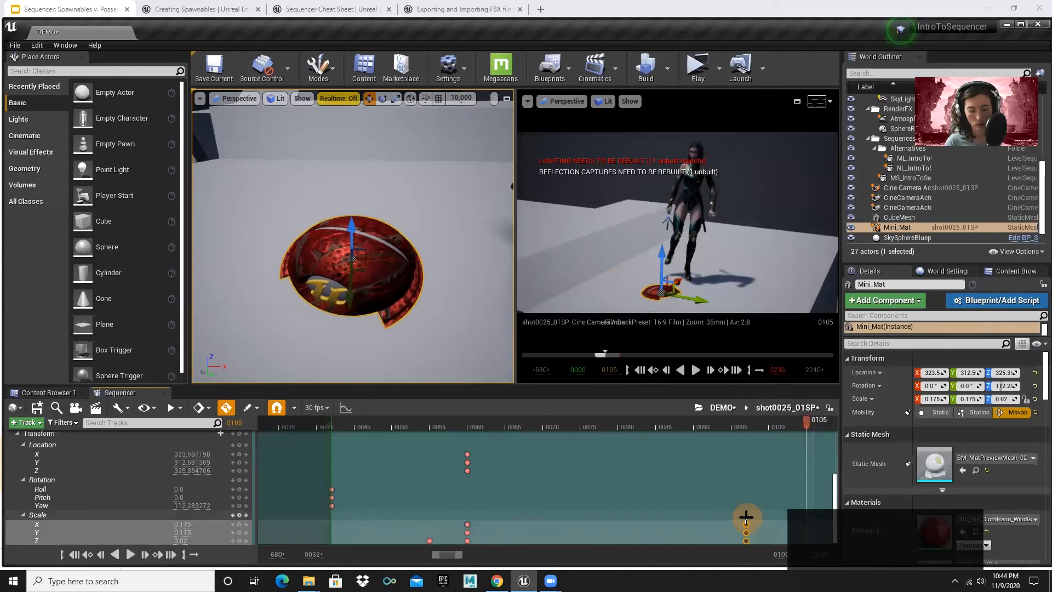
pyautogui.hotkey('ctrl', 'v')
pyautogui.click(806, 426)
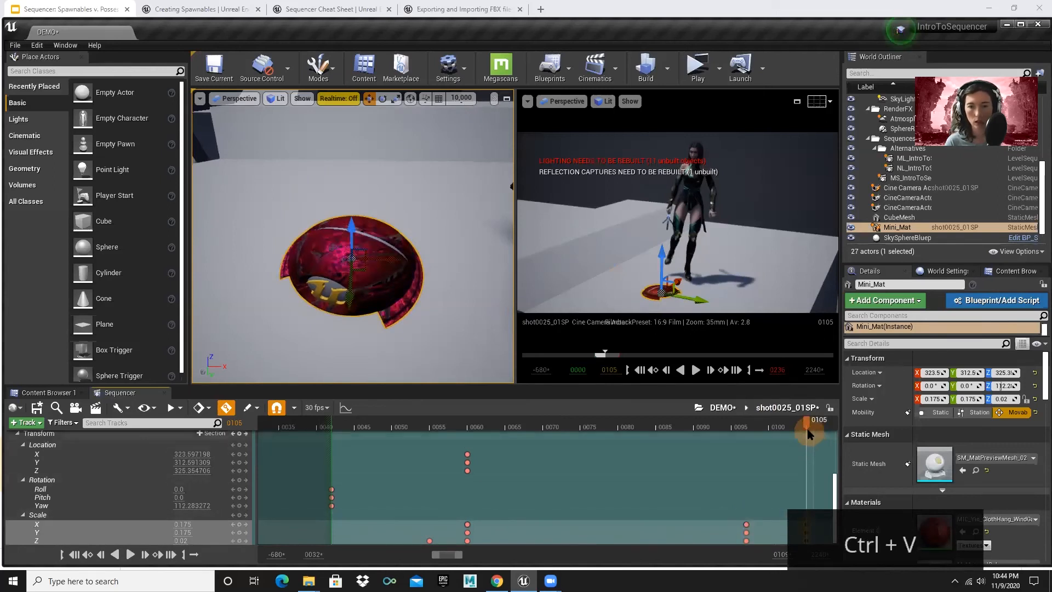
pyautogui.moveTo(807, 425)
pyautogui.mouseDown()
pyautogui.moveTo(718, 431)
pyautogui.moveTo(830, 441)
pyautogui.moveTo(742, 437)
pyautogui.moveTo(811, 439)
pyautogui.mouseUp()
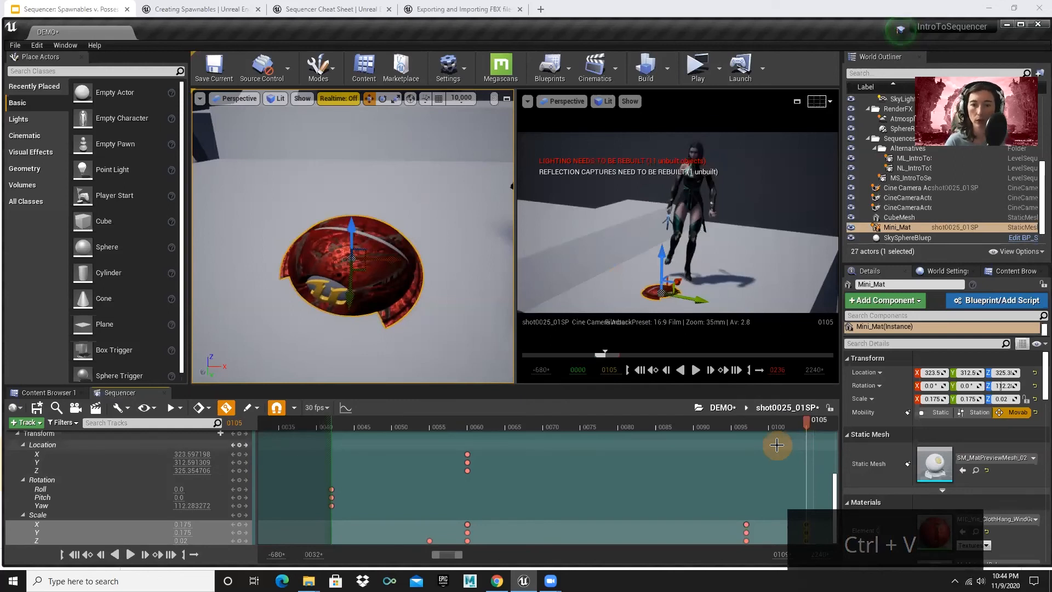
# Set Mini_Mat's scale to 0 on X, Y and Z at frame 109
pyautogui.press('Right')
pyautogui.press('Right')
pyautogui.press('Right')
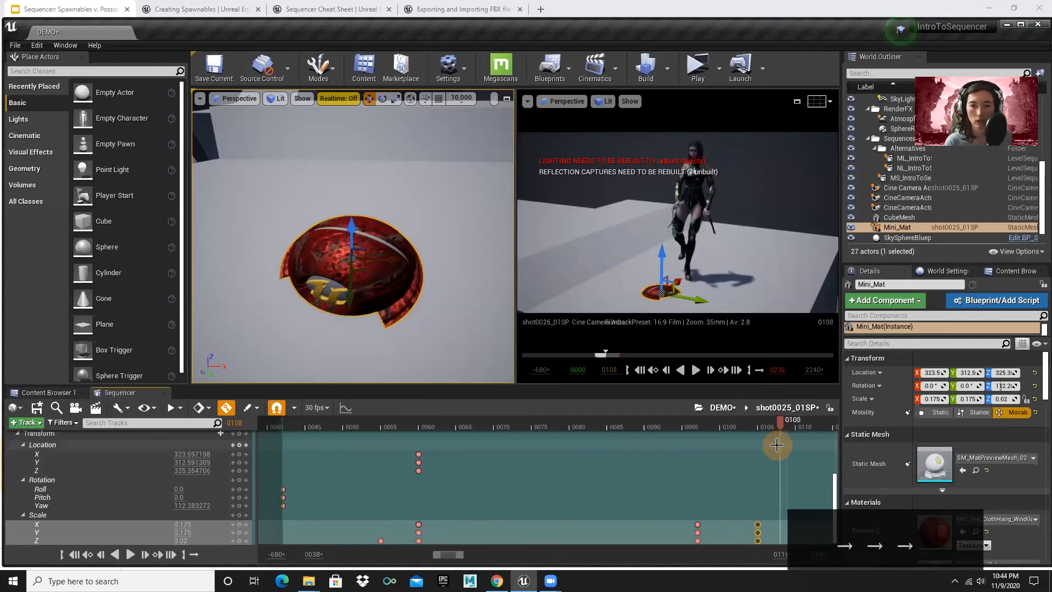
pyautogui.press('Right')
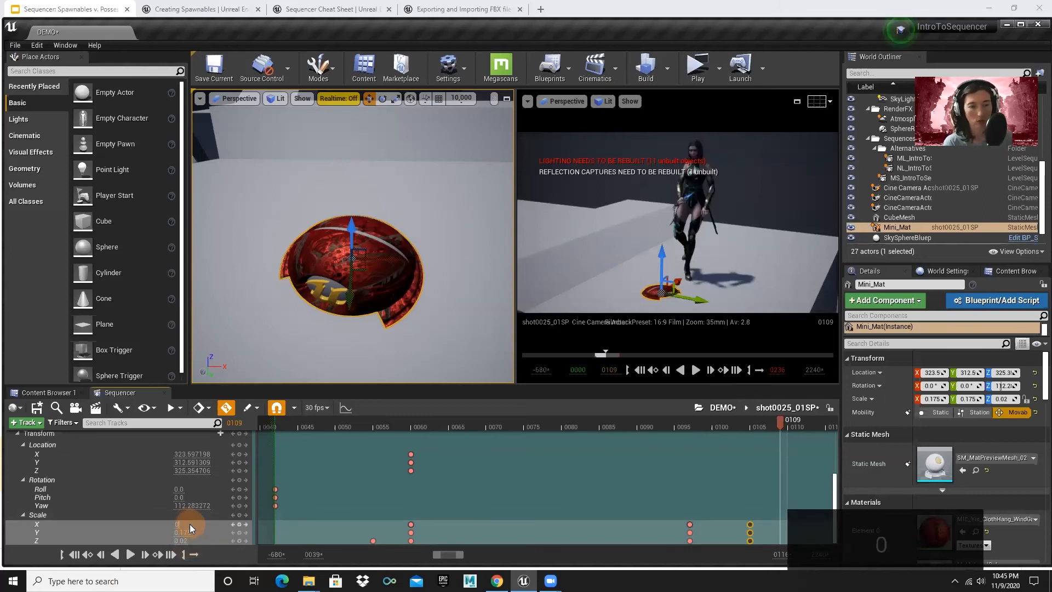
pyautogui.press('Tab')
pyautogui.write('0')
pyautogui.press('Tab')
pyautogui.press('Tab')
pyautogui.write('0')
pyautogui.press('Tab')
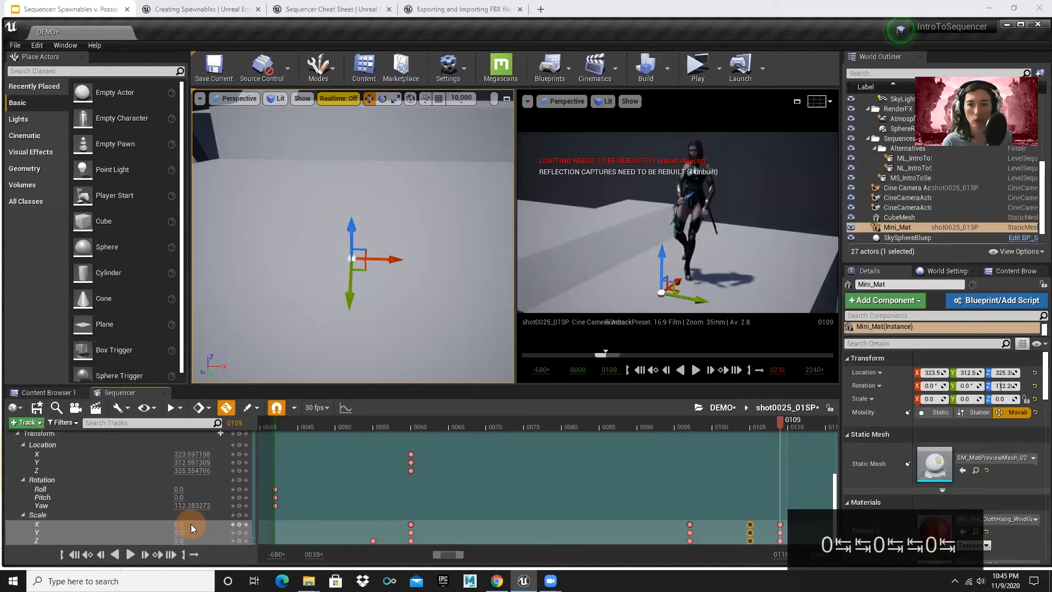
pyautogui.click(780, 425)
pyautogui.moveTo(761, 419); pyautogui.dragTo(785, 428)
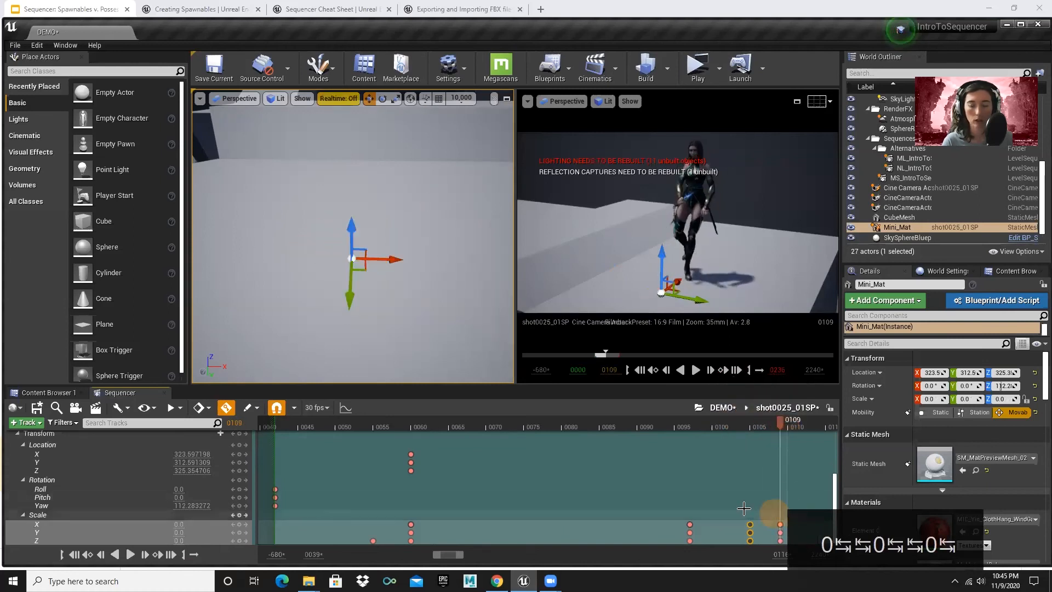
# Turn off Mini_Mat's Spawned state and key it at frame 109
pyautogui.scroll(3, 637, 485)
pyautogui.scroll(4, 637, 485)
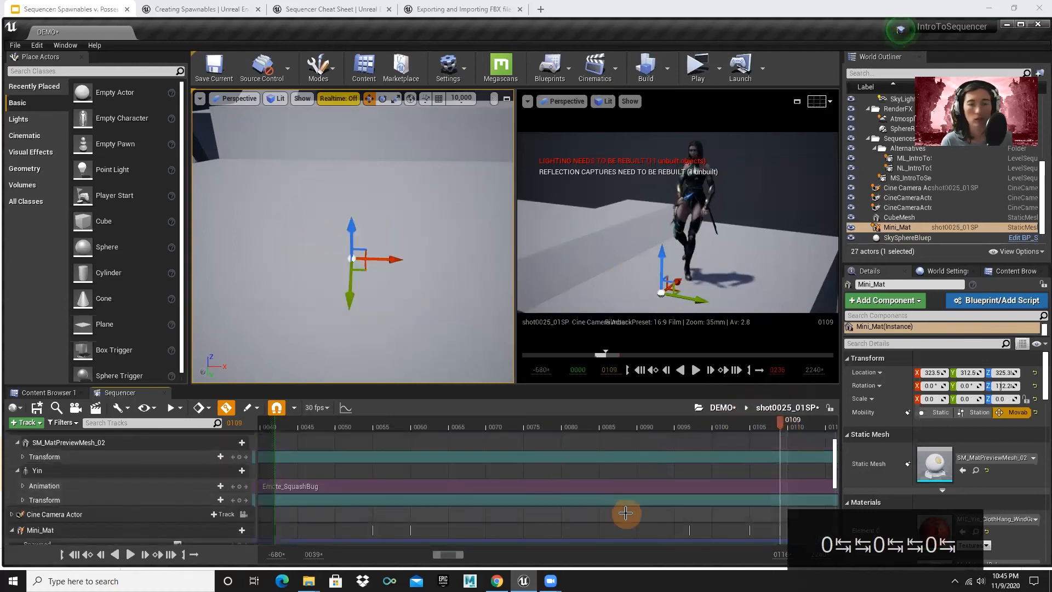
pyautogui.scroll(-2, 631, 499)
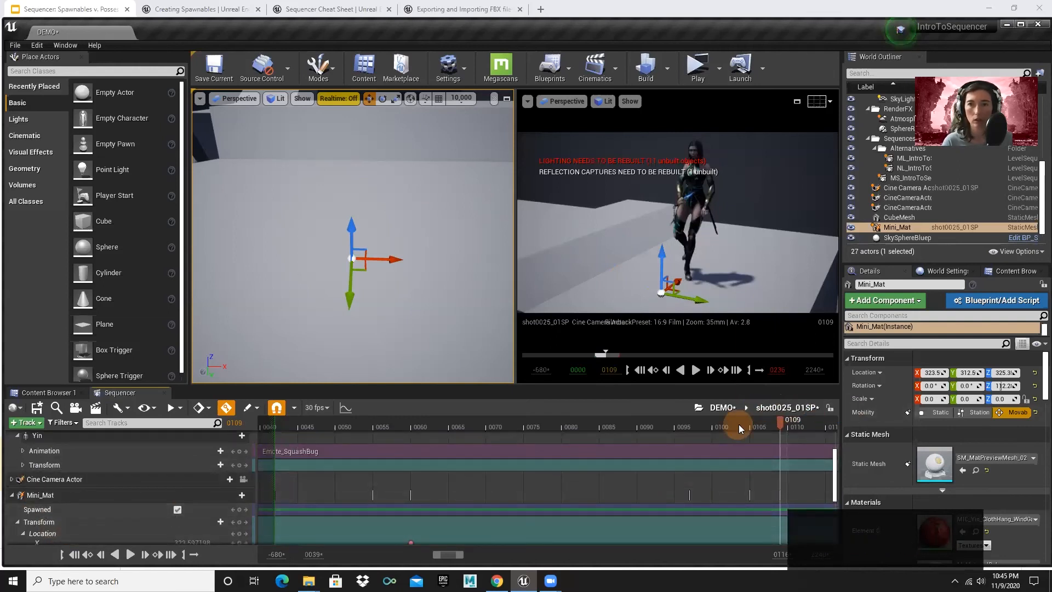
pyautogui.scroll(-3, 652, 464)
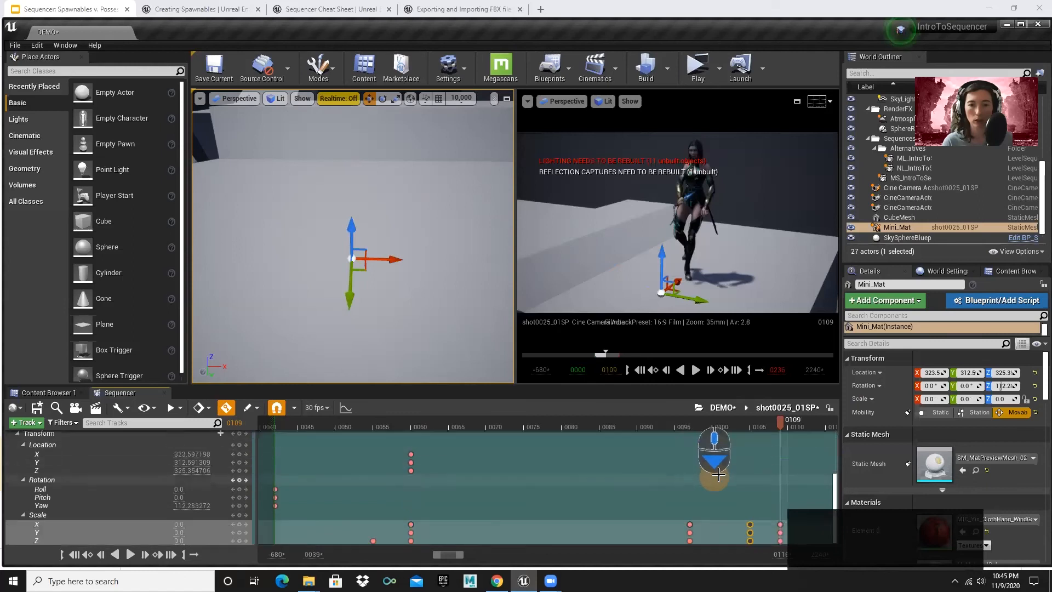
pyautogui.scroll(1, 740, 469)
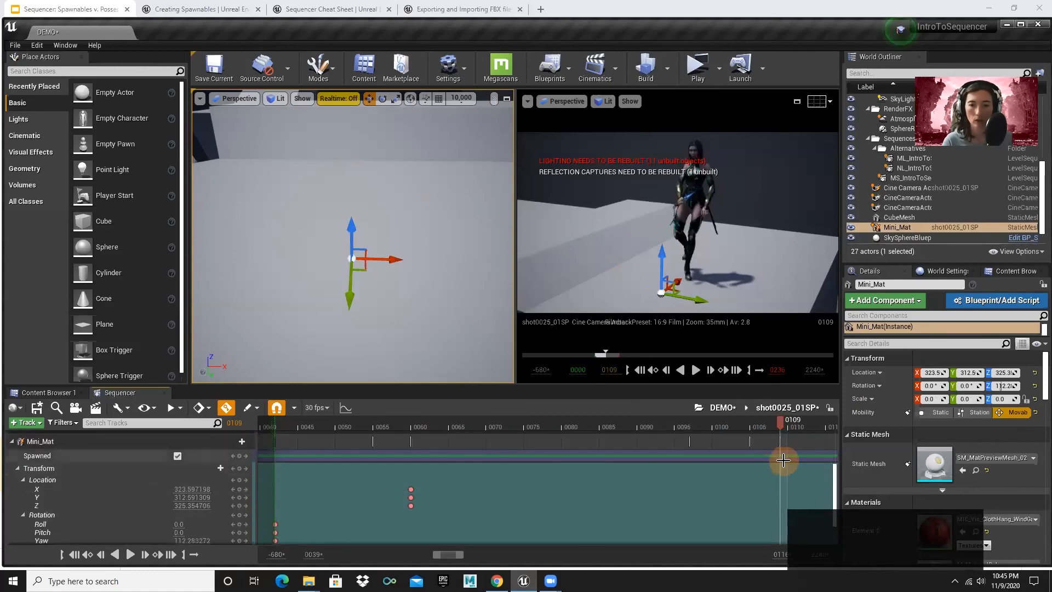
pyautogui.click(177, 456)
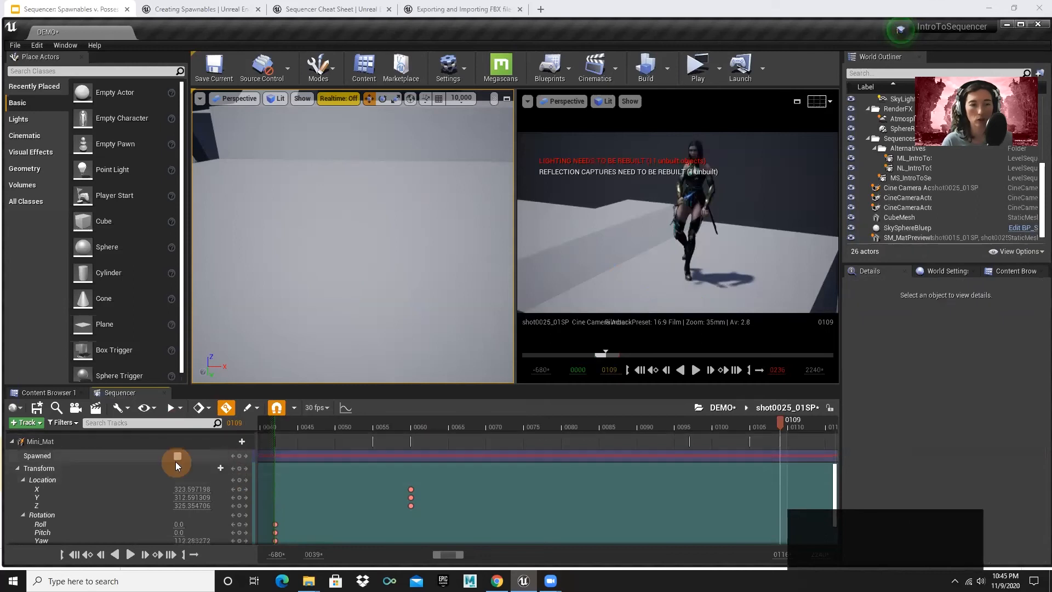
pyautogui.click(240, 456)
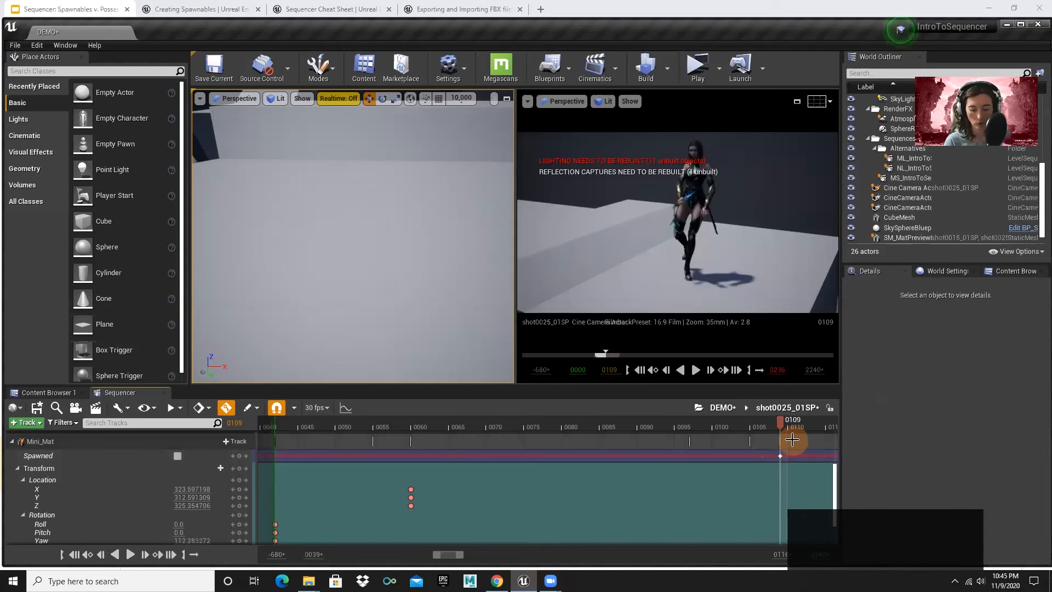
# Key Mini_Mat's Spawned state back on at frame 108
pyautogui.press('Left')
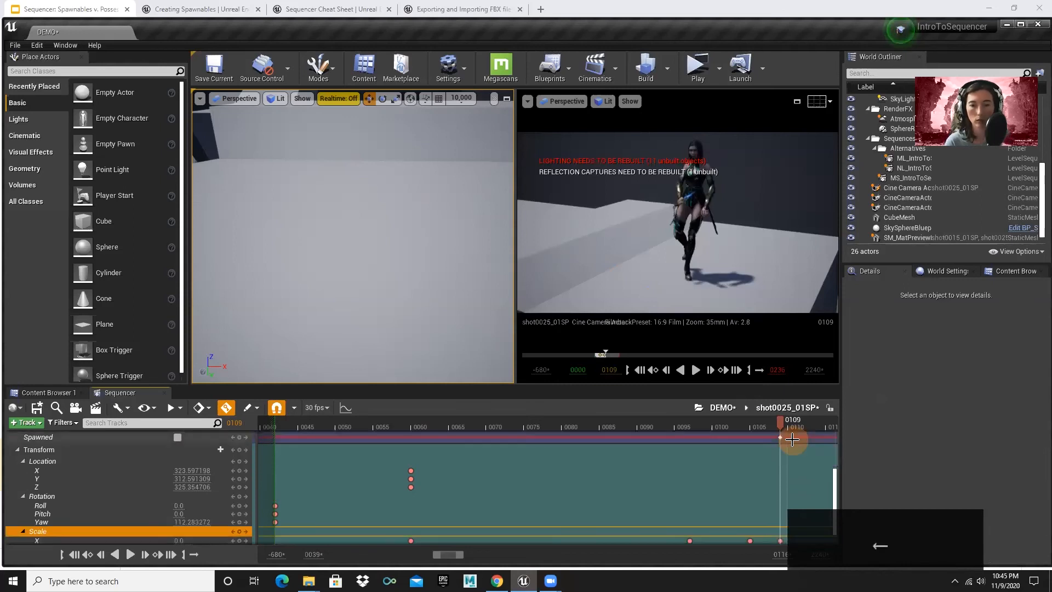
pyautogui.press('Up')
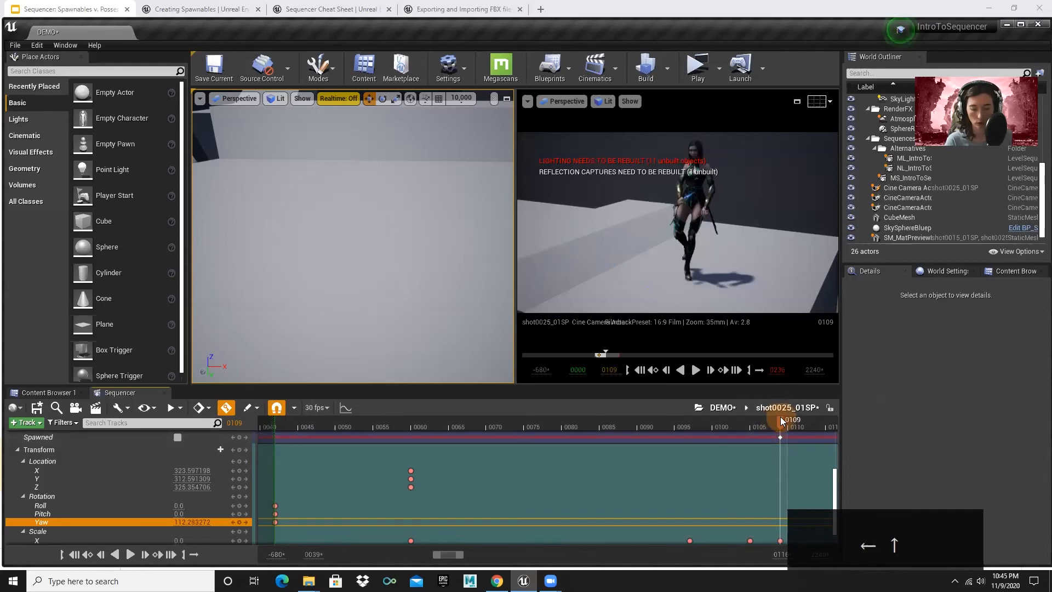
pyautogui.press('Left')
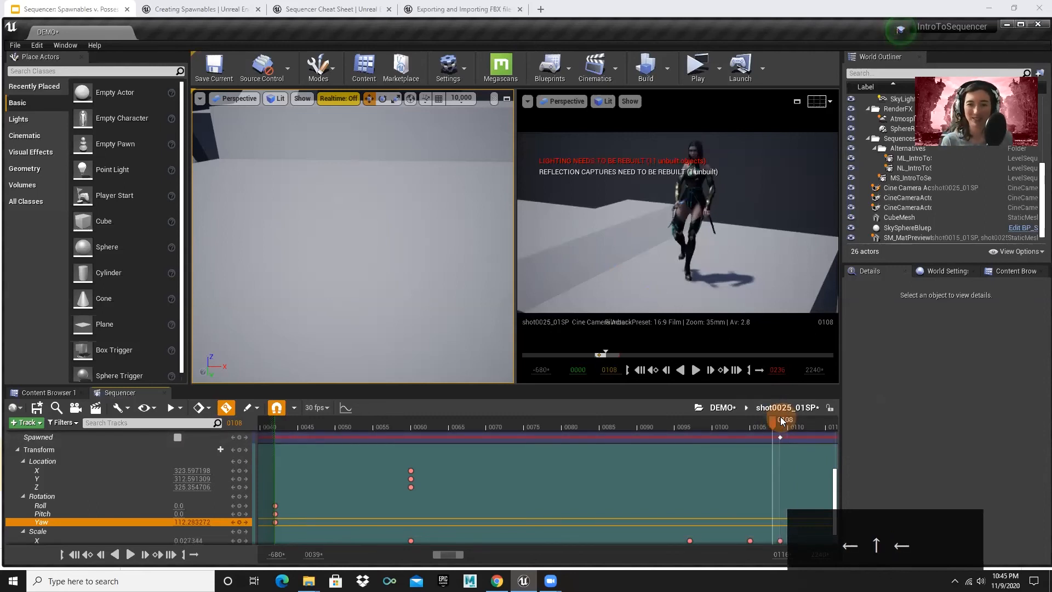
pyautogui.click(177, 437)
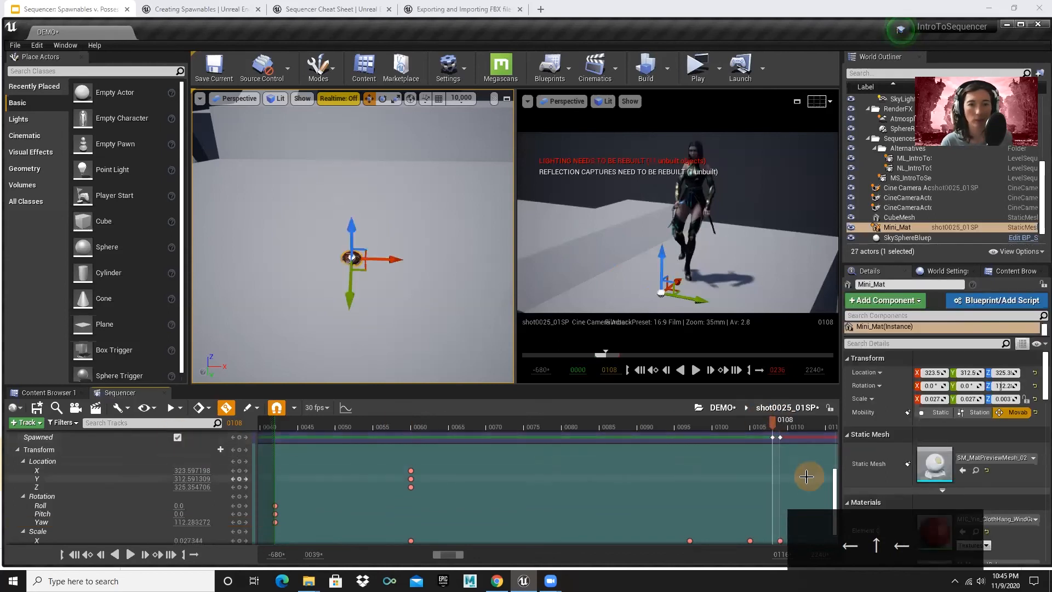
pyautogui.scroll(2, 766, 469)
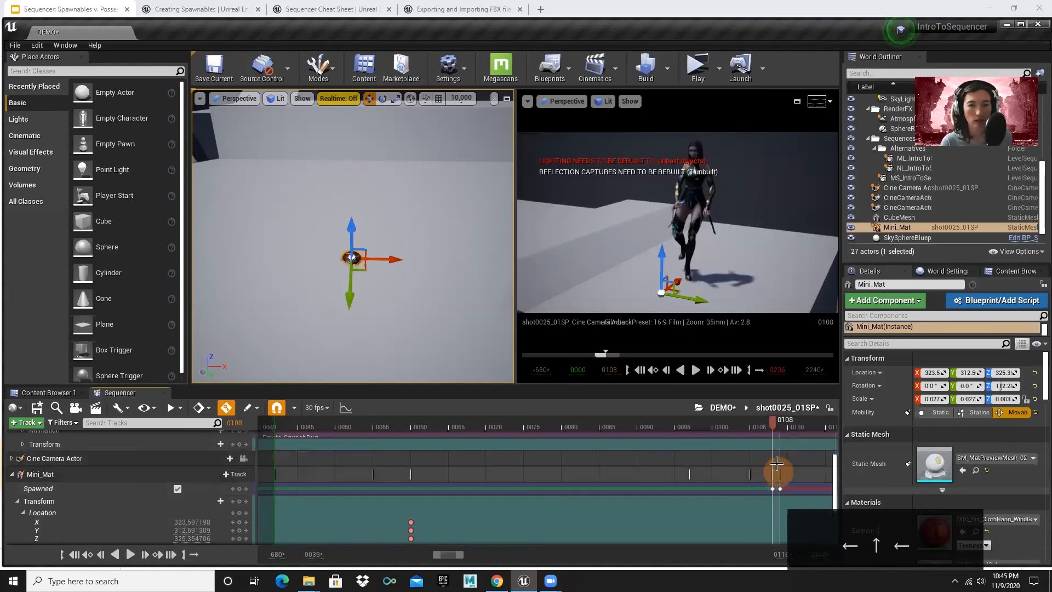
# Play the shot from its start to check Mini_Mat's squash, shrink and despawn around frame 108
pyautogui.moveTo(773, 428); pyautogui.dragTo(661, 427)
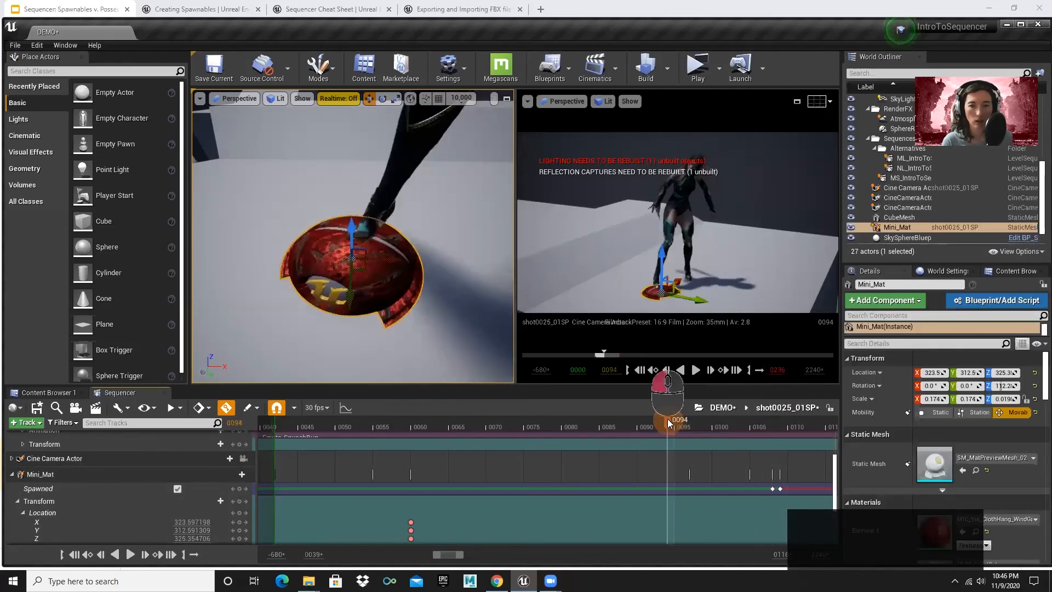
pyautogui.keyDown('ctrl'); pyautogui.scroll(-5, 575, 446); pyautogui.keyUp('ctrl')
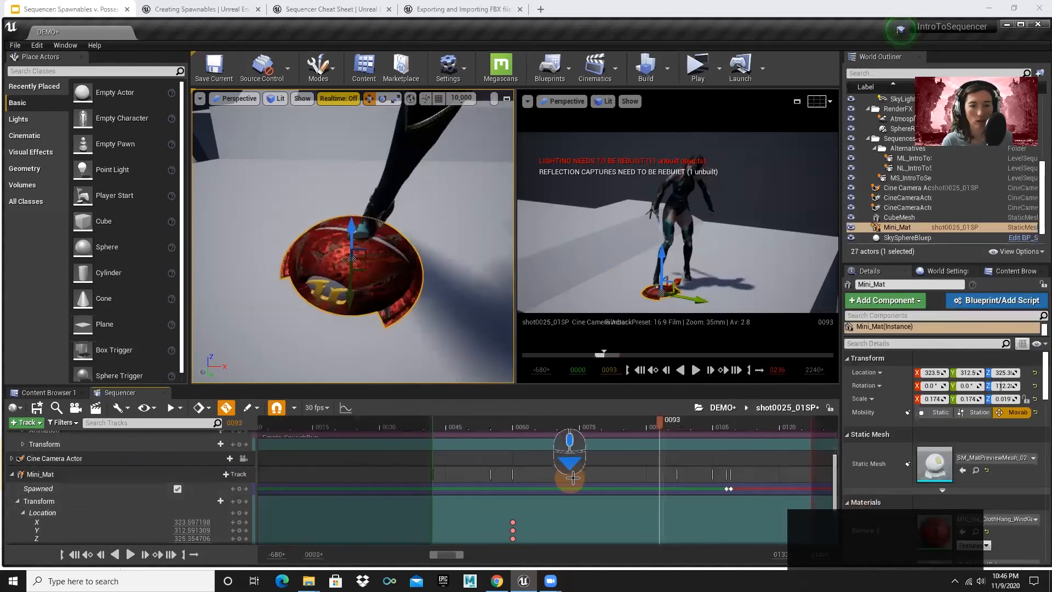
pyautogui.scroll(-1, 608, 463)
pyautogui.moveTo(654, 420); pyautogui.dragTo(531, 420)
pyautogui.press('space')
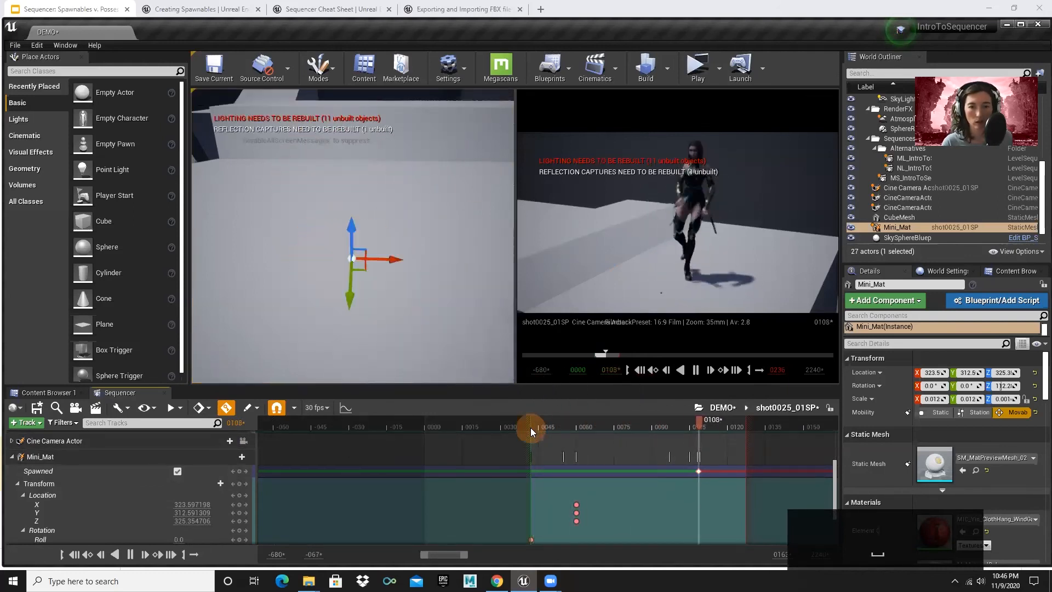
pyautogui.moveTo(698, 428)
pyautogui.mouseDown()
pyautogui.moveTo(651, 425)
pyautogui.moveTo(717, 426)
pyautogui.moveTo(688, 425)
pyautogui.moveTo(701, 424)
pyautogui.mouseUp()
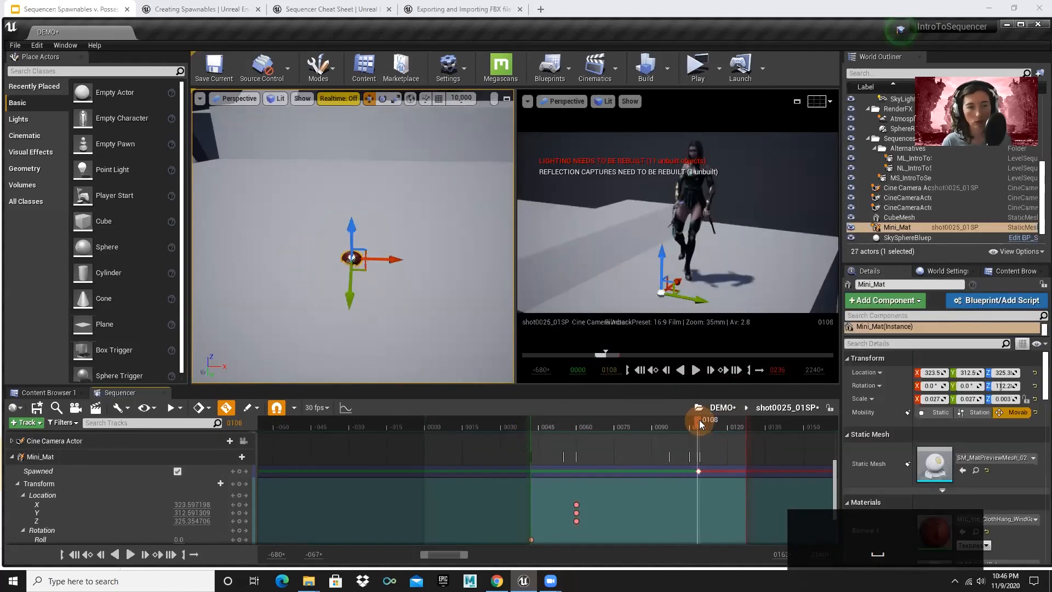
# Open the curve editor, display Mini_Mat's Scale curves and frame them to examine their shape across the shot
pyautogui.click(346, 407)
pyautogui.scroll(-3, 78, 516)
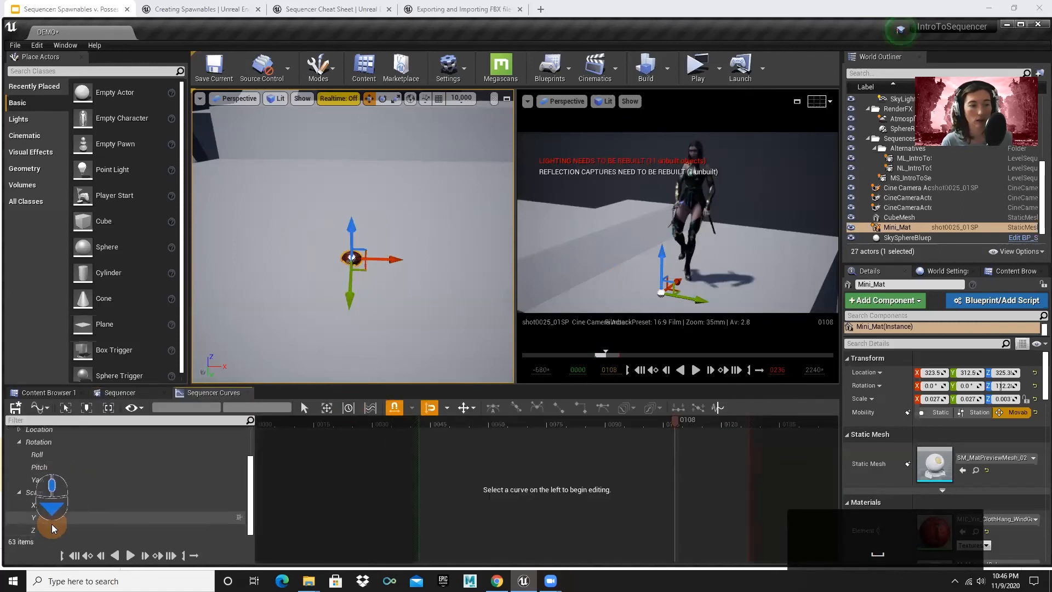
pyautogui.click(54, 492)
pyautogui.click(546, 513)
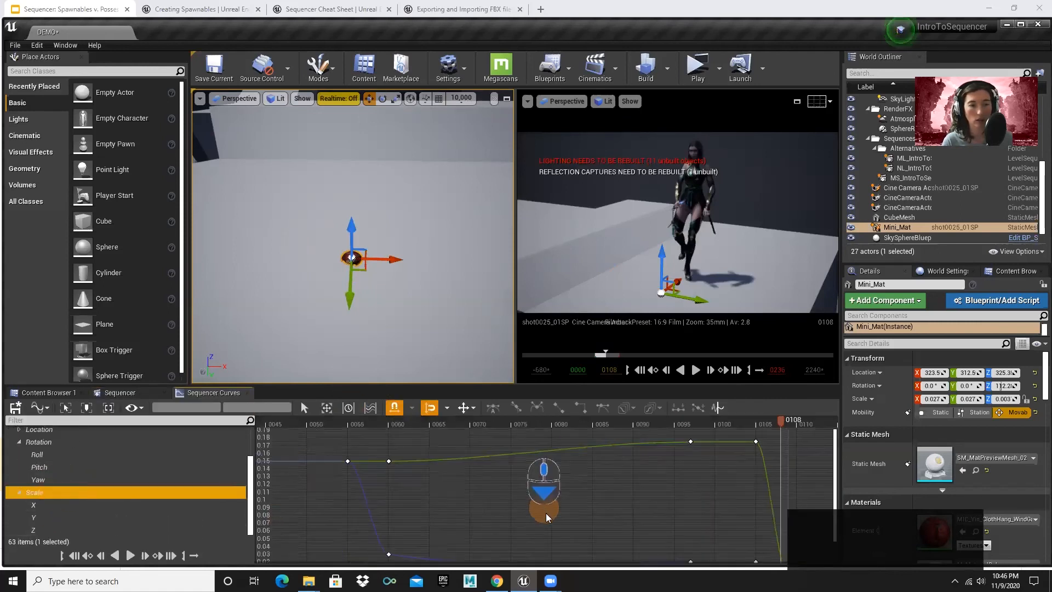
pyautogui.press('f')
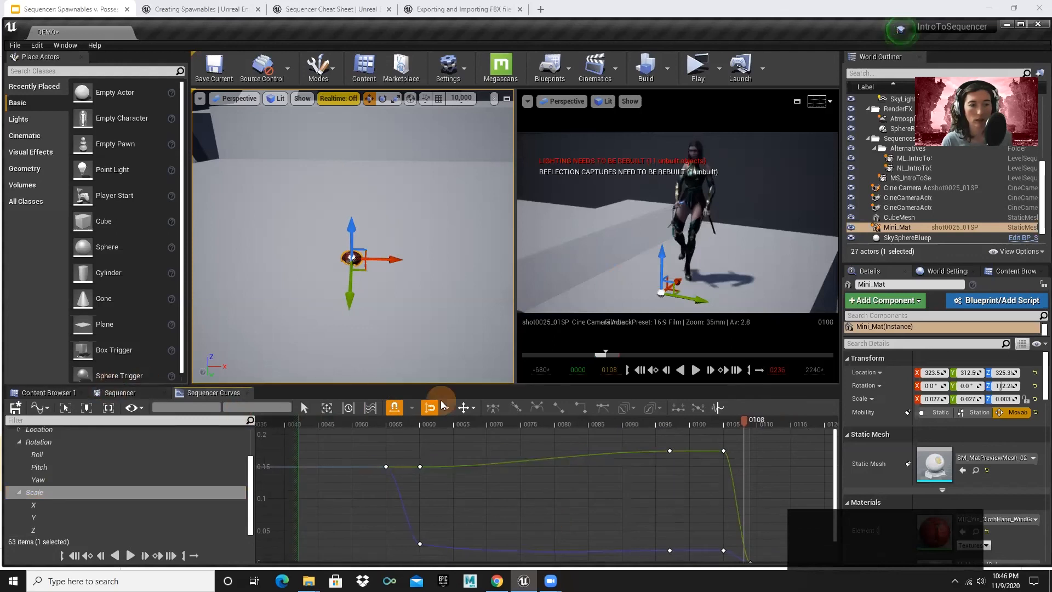
pyautogui.click(145, 393)
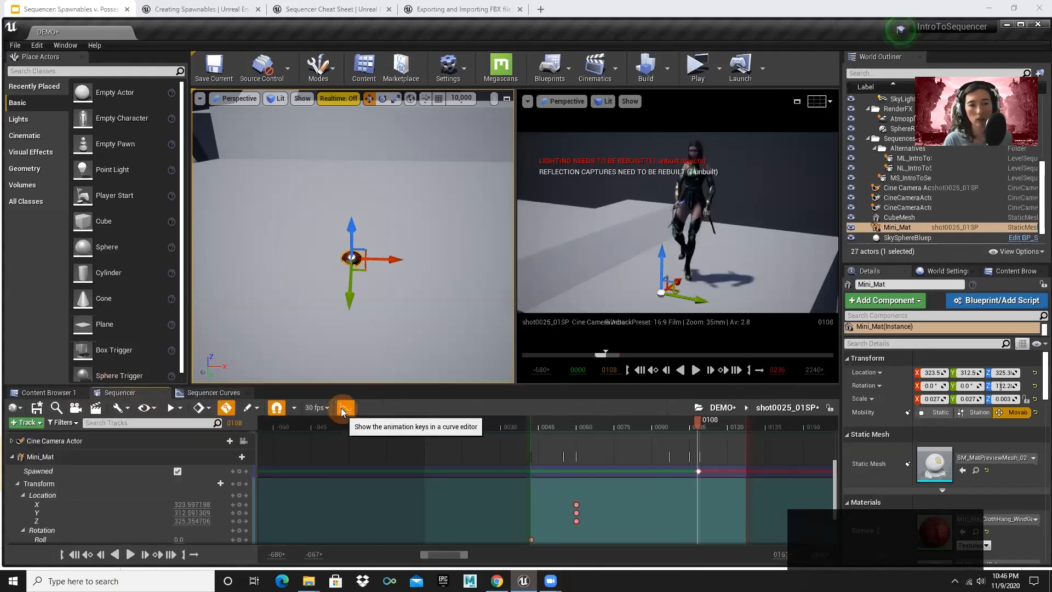
pyautogui.click(219, 394)
pyautogui.scroll(-3, 635, 515)
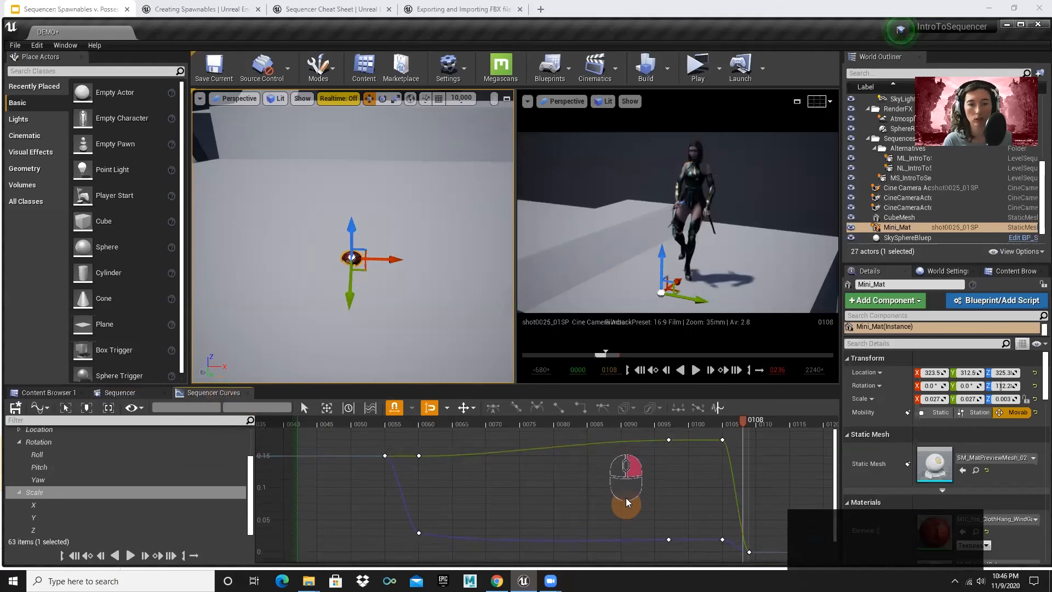
pyautogui.scroll(-2, 635, 515)
pyautogui.moveTo(612, 502); pyautogui.dragTo(496, 514, button='right')
pyautogui.scroll(2, 612, 502)
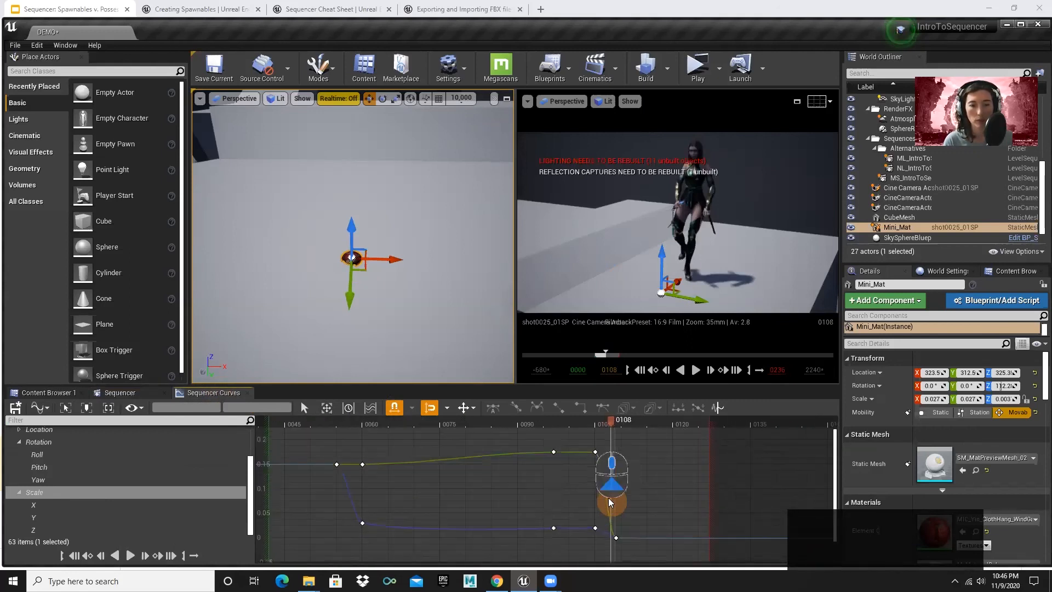
# Go to frame 55, clear the selection and view Mini_Mat up close beside the character's foot
pyautogui.moveTo(335, 422)
pyautogui.mouseDown()
pyautogui.moveTo(352, 430)
pyautogui.moveTo(340, 430)
pyautogui.mouseUp()
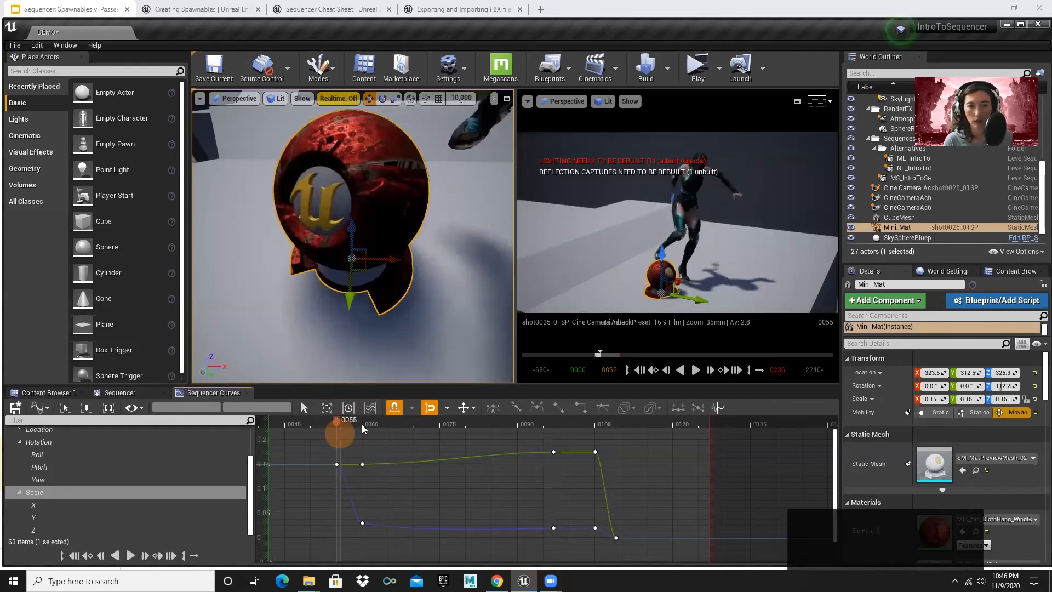
pyautogui.click(618, 252)
pyautogui.press('Escape')
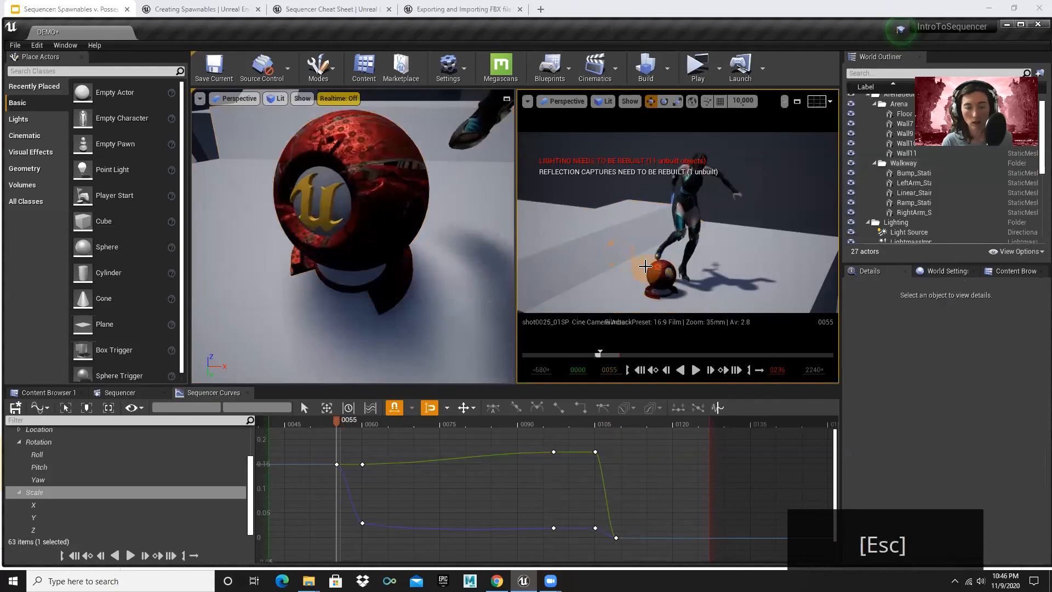
pyautogui.scroll(-5, 298, 194)
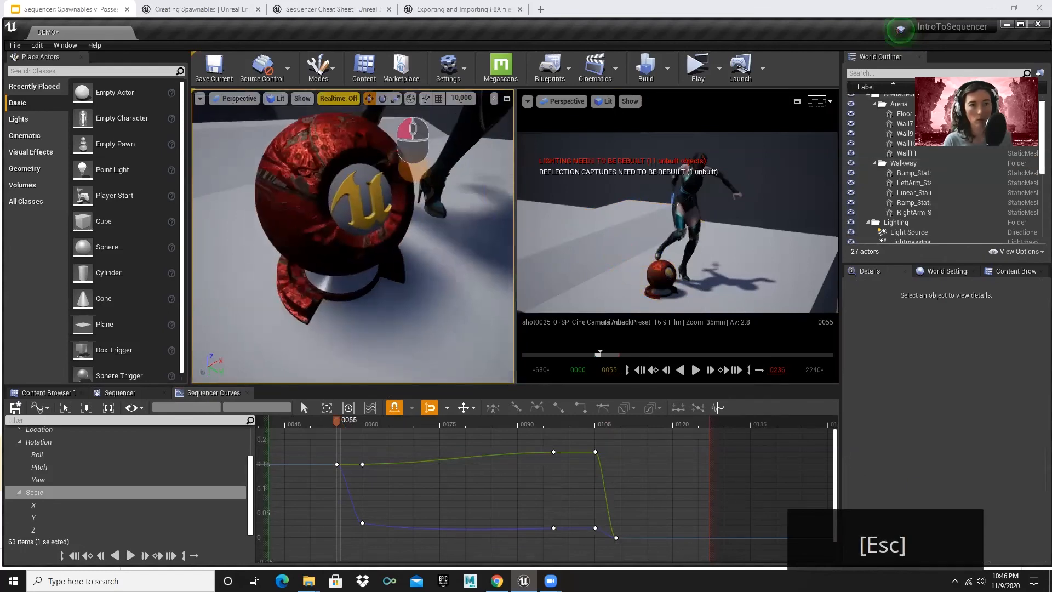
pyautogui.scroll(5, 299, 196)
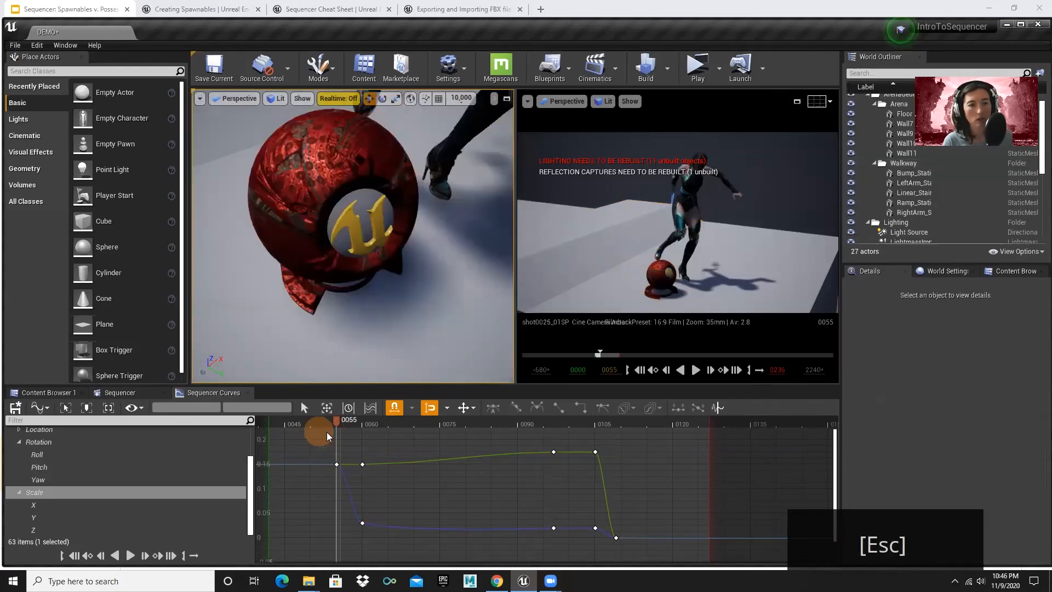
pyautogui.moveTo(335, 426)
pyautogui.mouseDown()
pyautogui.moveTo(364, 428)
pyautogui.moveTo(337, 425)
pyautogui.mouseUp()
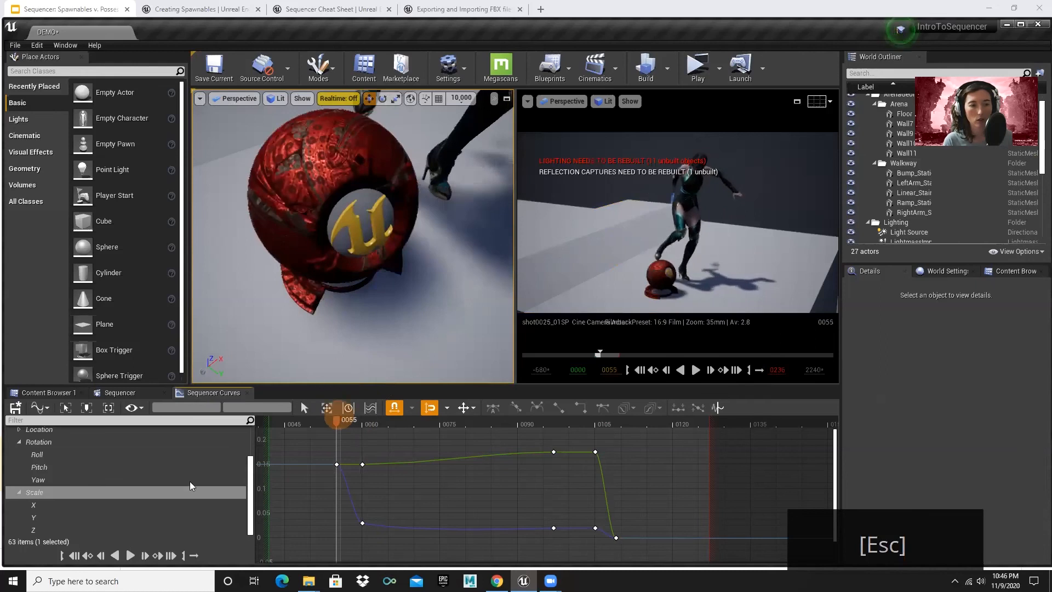
# Isolate Mini_Mat's Scale Z curve and steepen the frame 55 key's outgoing tangent, checking the squash up to frame 60
pyautogui.click(33, 530)
pyautogui.scroll(-1, 384, 460)
pyautogui.moveTo(360, 485); pyautogui.dragTo(499, 487, button='right')
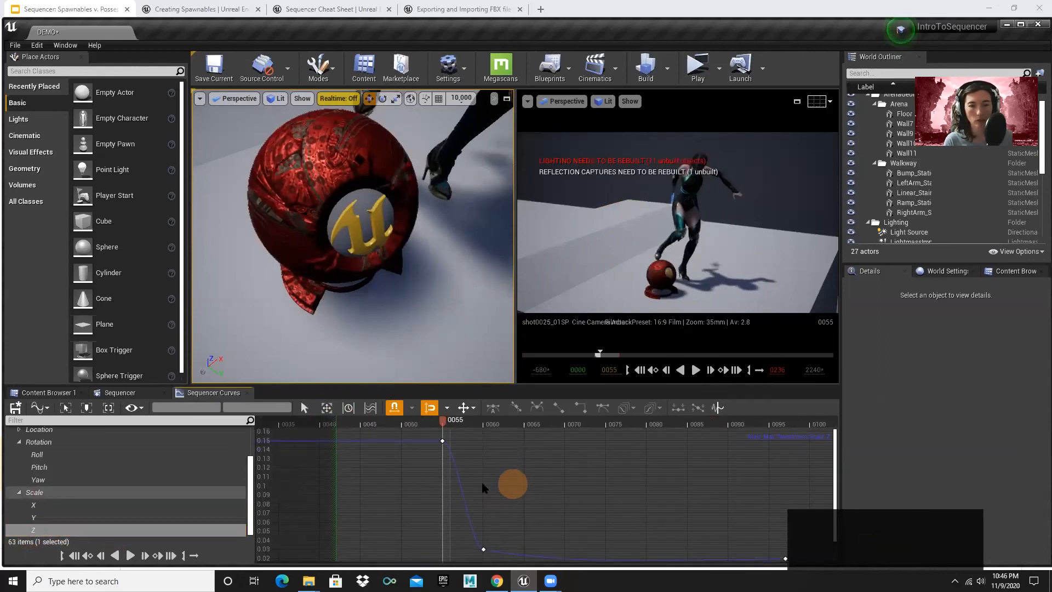
pyautogui.click(443, 441)
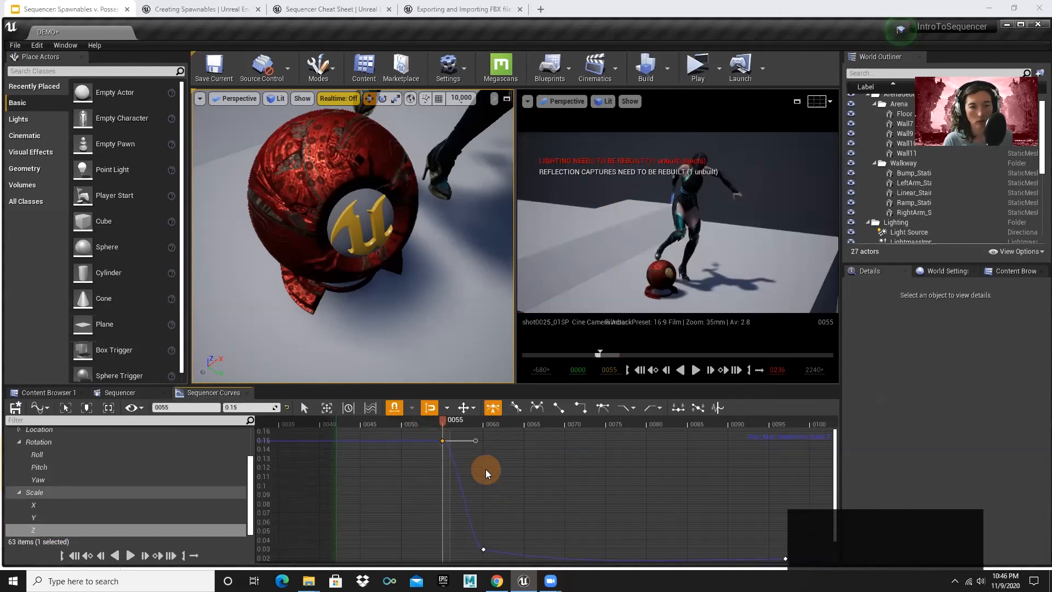
pyautogui.click(466, 472)
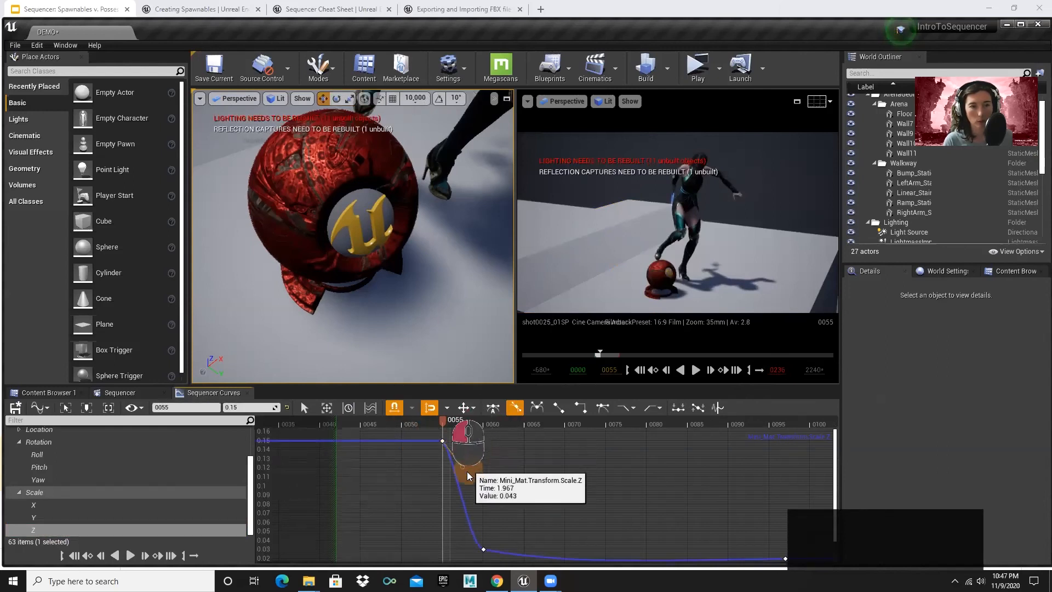
pyautogui.moveTo(462, 480)
pyautogui.mouseDown()
pyautogui.moveTo(474, 469)
pyautogui.moveTo(448, 475)
pyautogui.mouseUp()
pyautogui.moveTo(449, 426)
pyautogui.mouseDown()
pyautogui.moveTo(493, 426)
pyautogui.moveTo(465, 430)
pyautogui.mouseUp()
pyautogui.moveTo(450, 474); pyautogui.dragTo(449, 473)
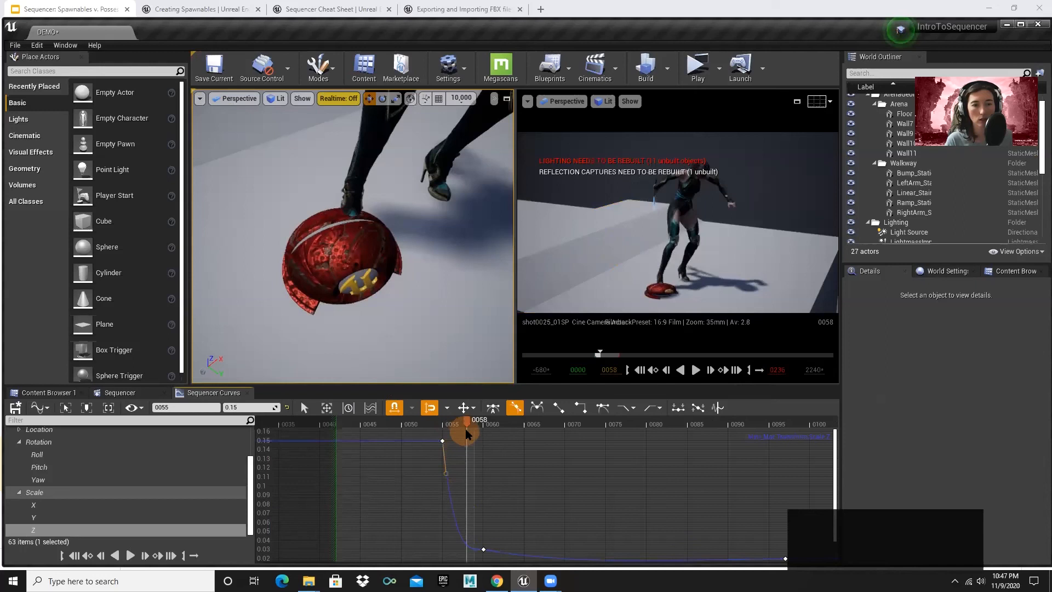
pyautogui.moveTo(462, 421); pyautogui.dragTo(489, 426)
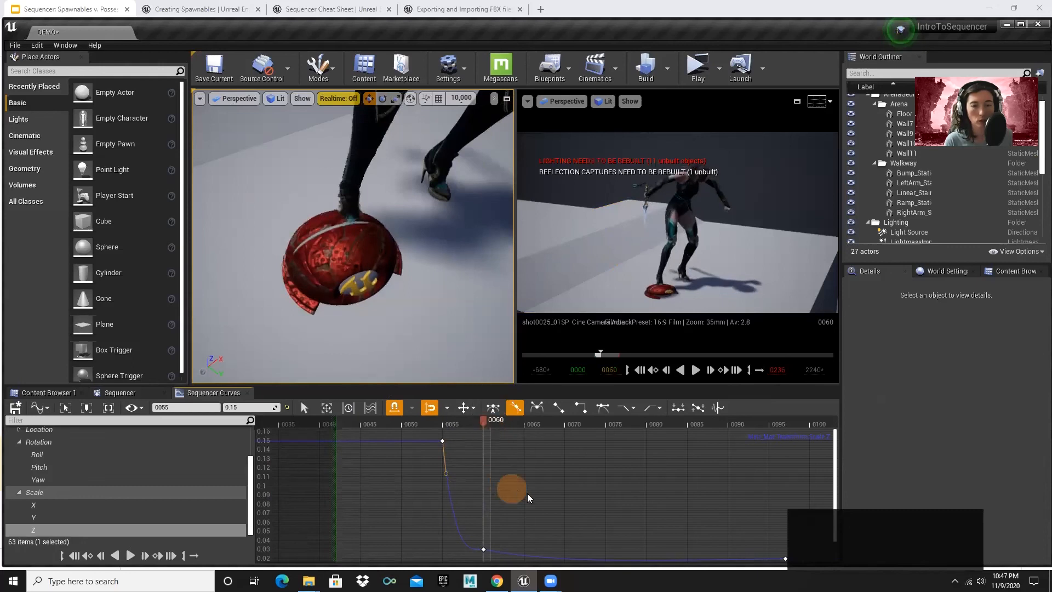
# Set Mini_Mat's Scale Z at frame 60 to 0.02
pyautogui.scroll(-1, 605, 550)
pyautogui.scroll(-3, 636, 506)
pyautogui.moveTo(635, 506); pyautogui.dragTo(566, 471, button='right')
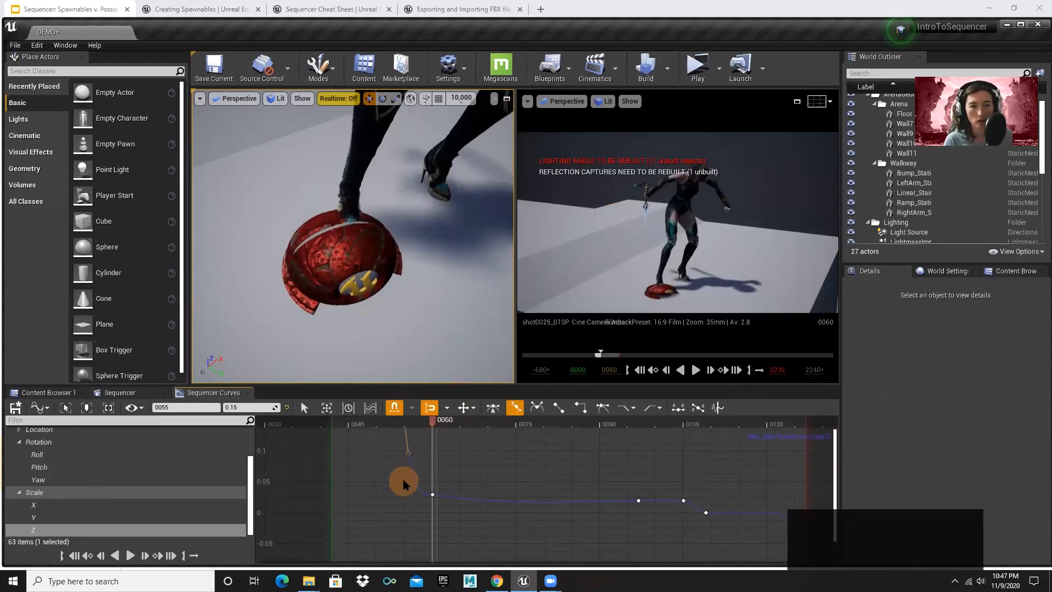
pyautogui.click(432, 494)
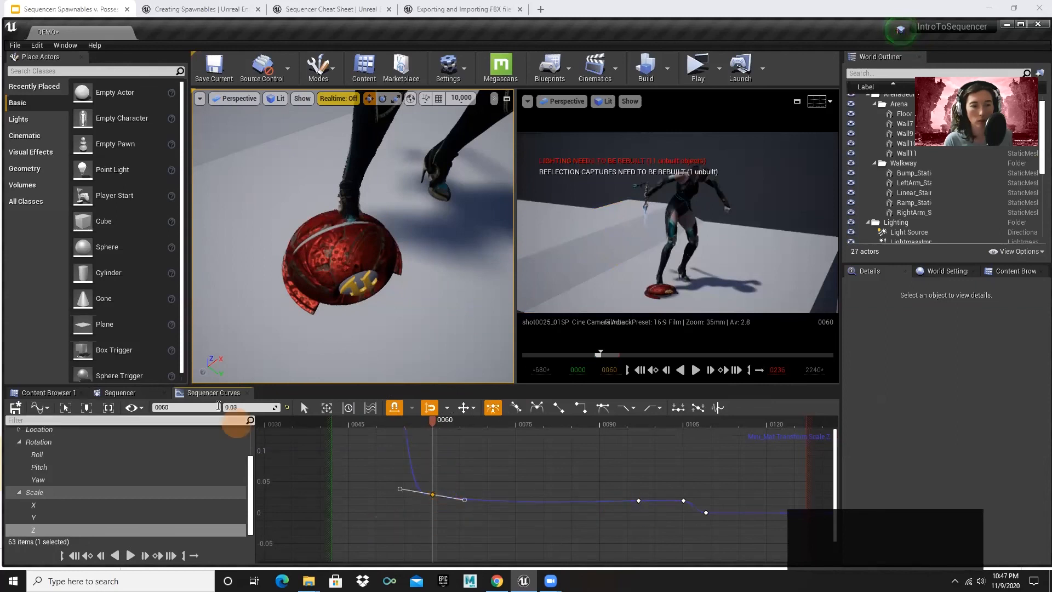
pyautogui.click(119, 392)
pyautogui.scroll(-2, 730, 481)
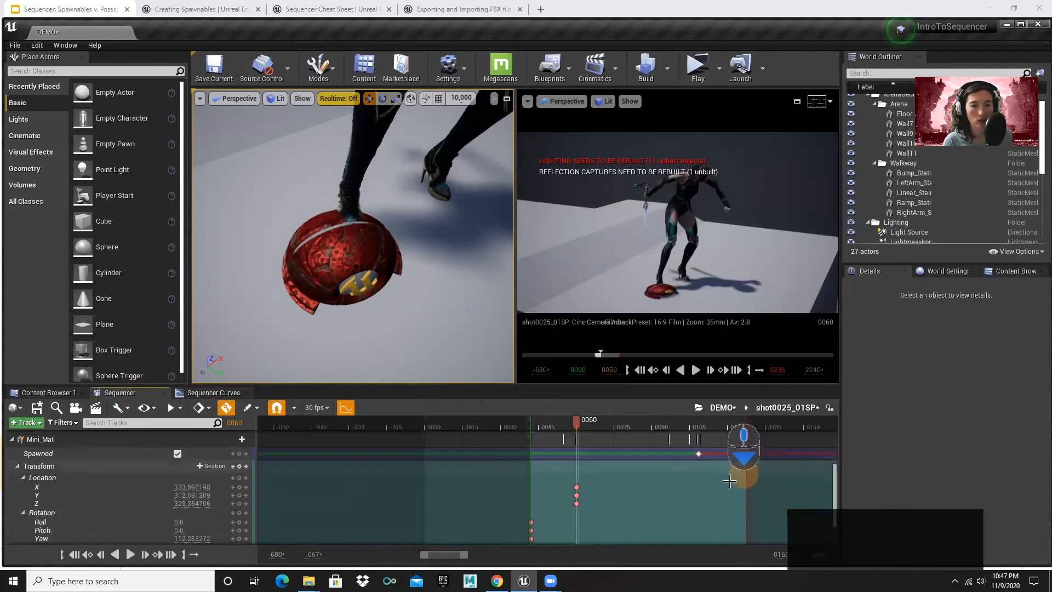
pyautogui.scroll(-1, 730, 481)
pyautogui.click(180, 542)
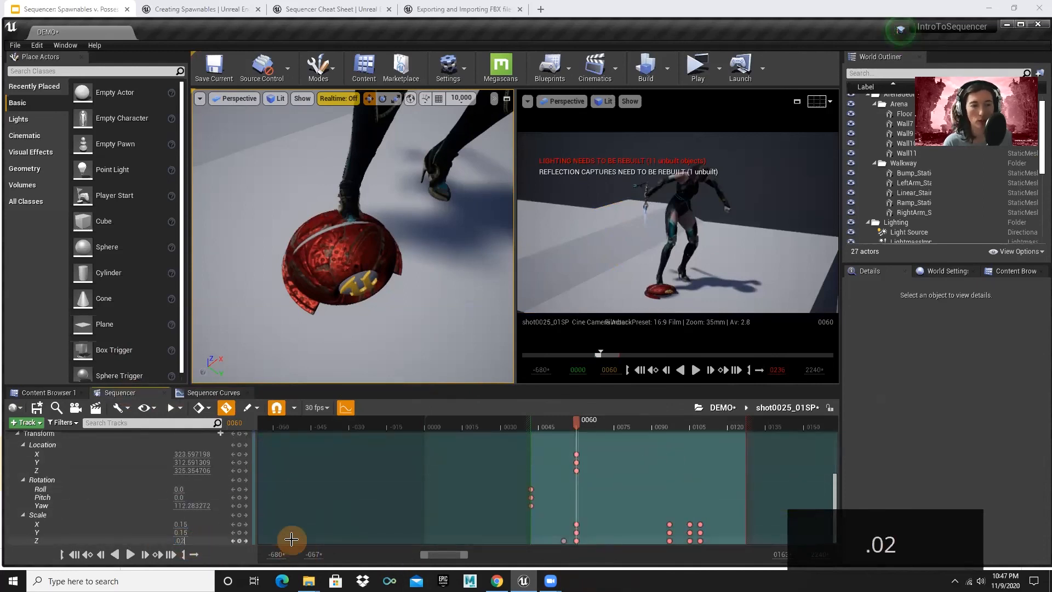
pyautogui.press('Return')
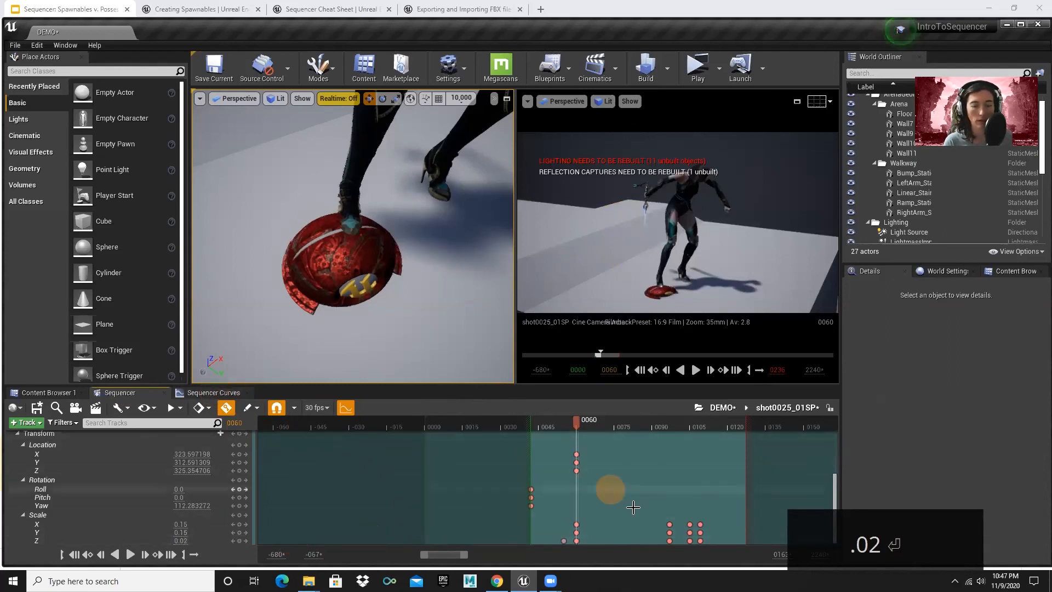
# Lower the Scale Z keys at frames 97 and 105 together to 0.0125 in the curve editor and scrub to check
pyautogui.click(214, 392)
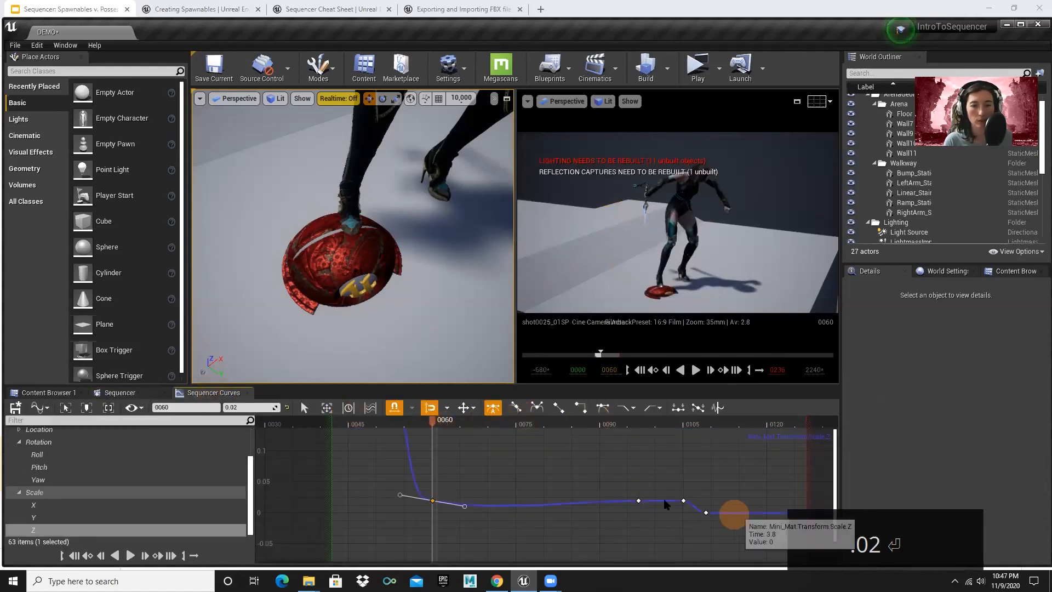
pyautogui.moveTo(629, 495)
pyautogui.mouseDown()
pyautogui.moveTo(690, 516)
pyautogui.moveTo(639, 502)
pyautogui.mouseUp()
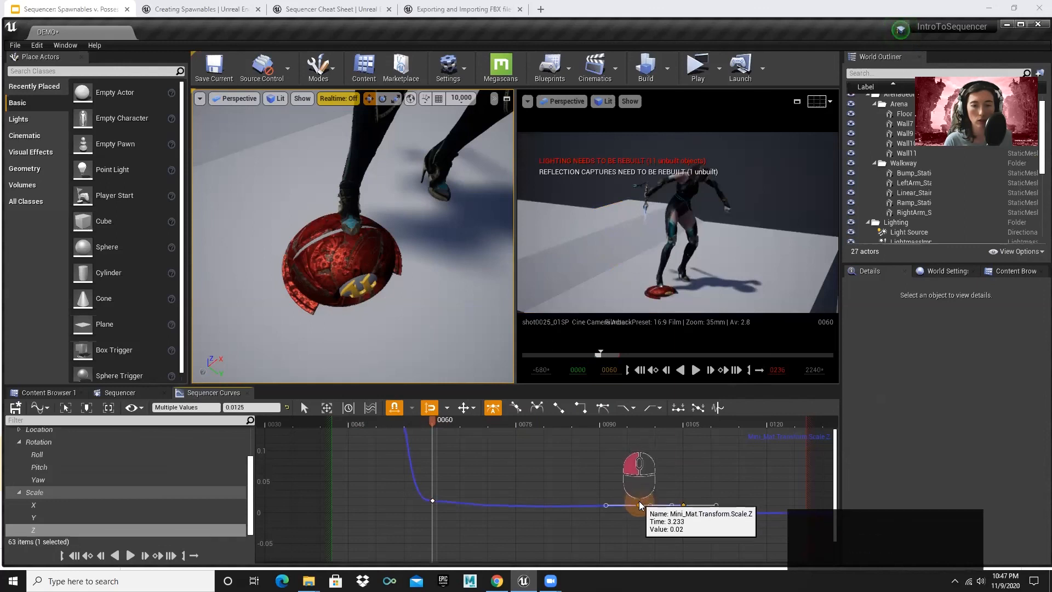
pyautogui.click(664, 540)
pyautogui.moveTo(430, 419); pyautogui.dragTo(683, 439)
pyautogui.click(430, 440)
pyautogui.scroll(-2, 722, 491)
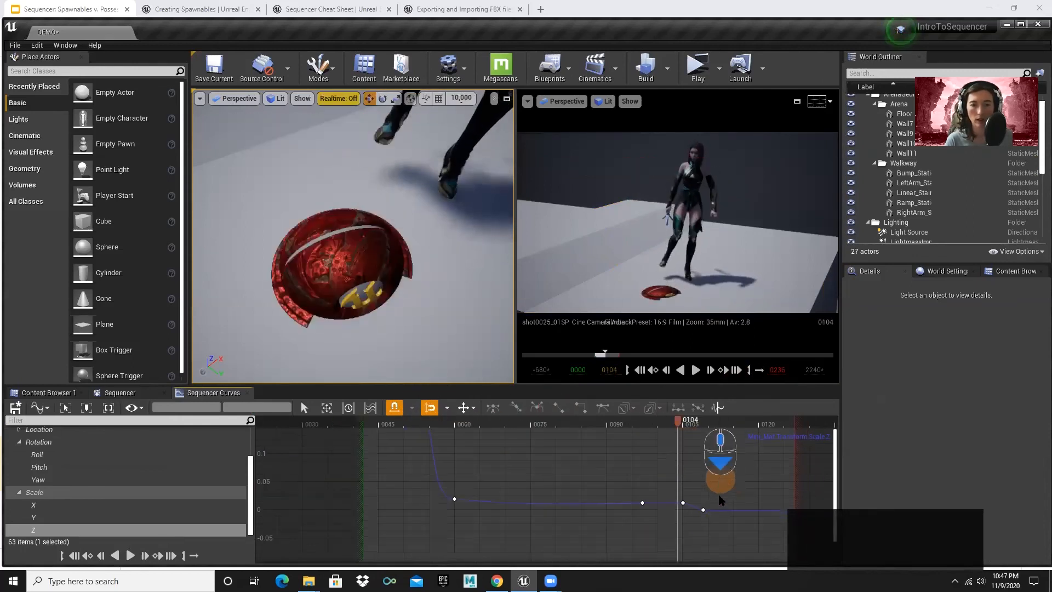
pyautogui.scroll(-3, 713, 493)
pyautogui.click(172, 530)
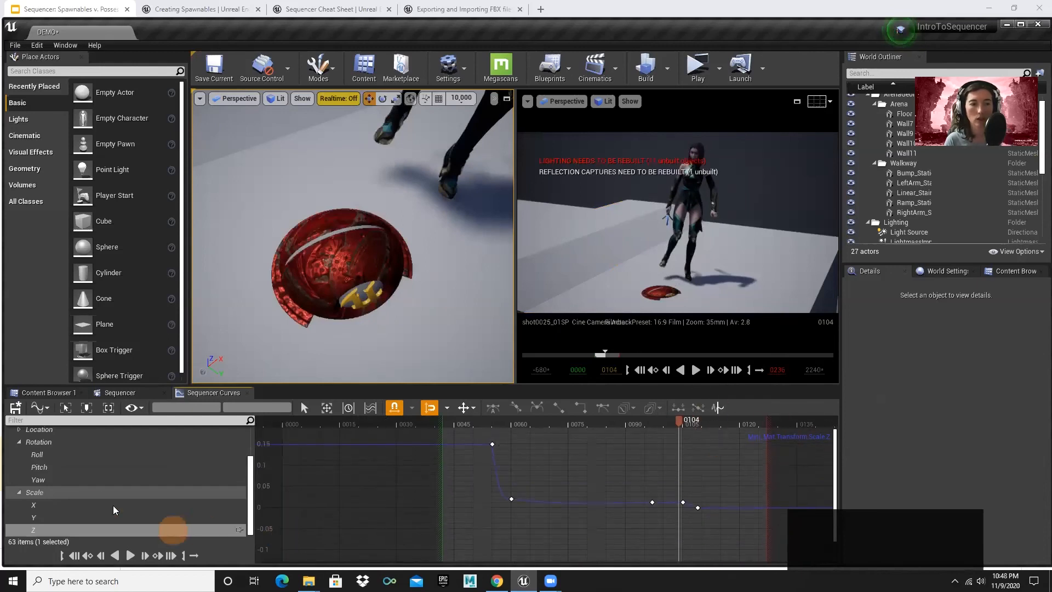
# Display the Scale X and Y curves and raise the frame 105 keys' incoming tangent so the ball swells before shrinking
pyautogui.click(107, 504)
pyautogui.keyDown('shift'); pyautogui.click(106, 517); pyautogui.keyUp('shift')
pyautogui.scroll(3, 581, 466)
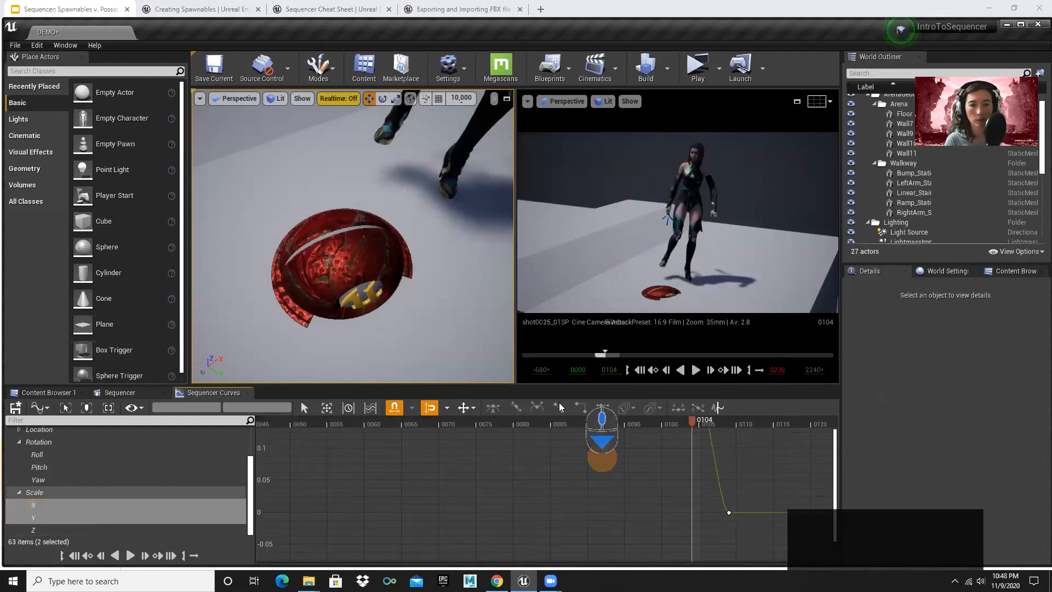
pyautogui.moveTo(602, 462); pyautogui.dragTo(531, 515, button='right')
pyautogui.click(629, 454)
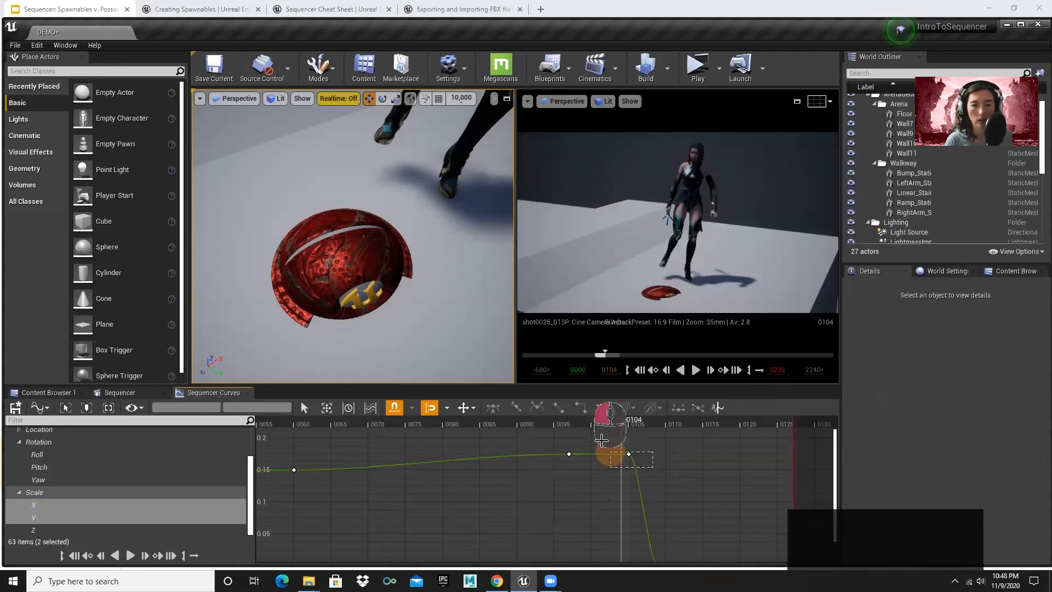
pyautogui.moveTo(597, 453); pyautogui.dragTo(603, 435)
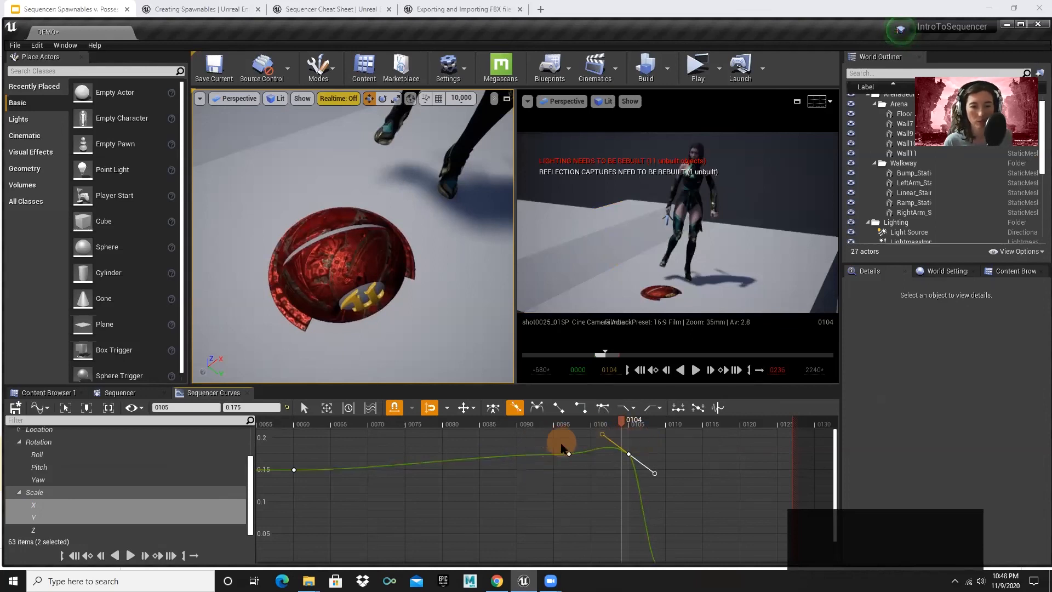
# Play the shot through frame 119 to check Mini_Mat's swell and shrink against the Scale X and Y curves
pyautogui.press('space')
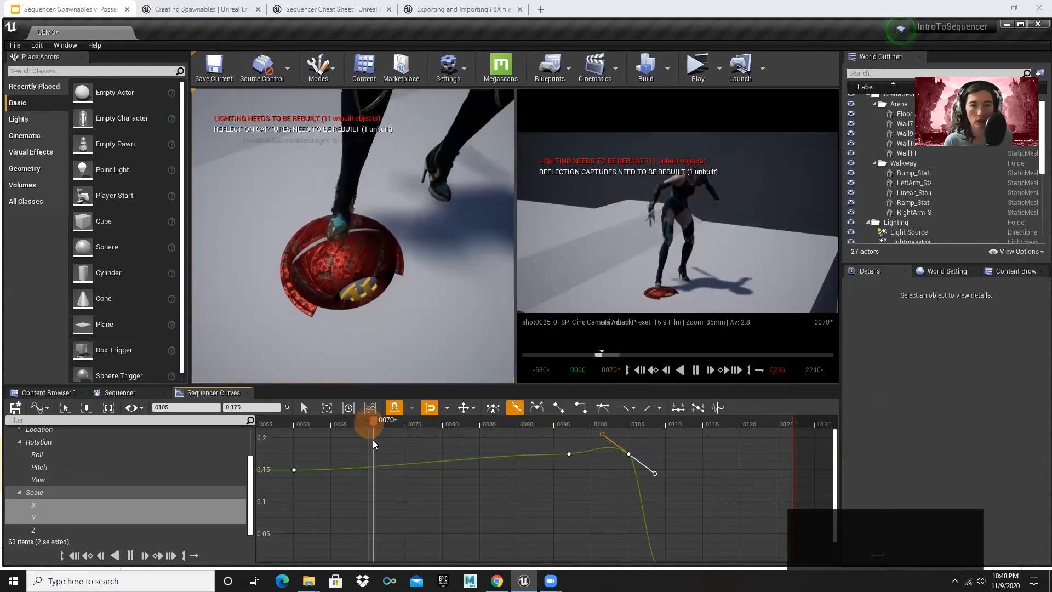
pyautogui.press('space')
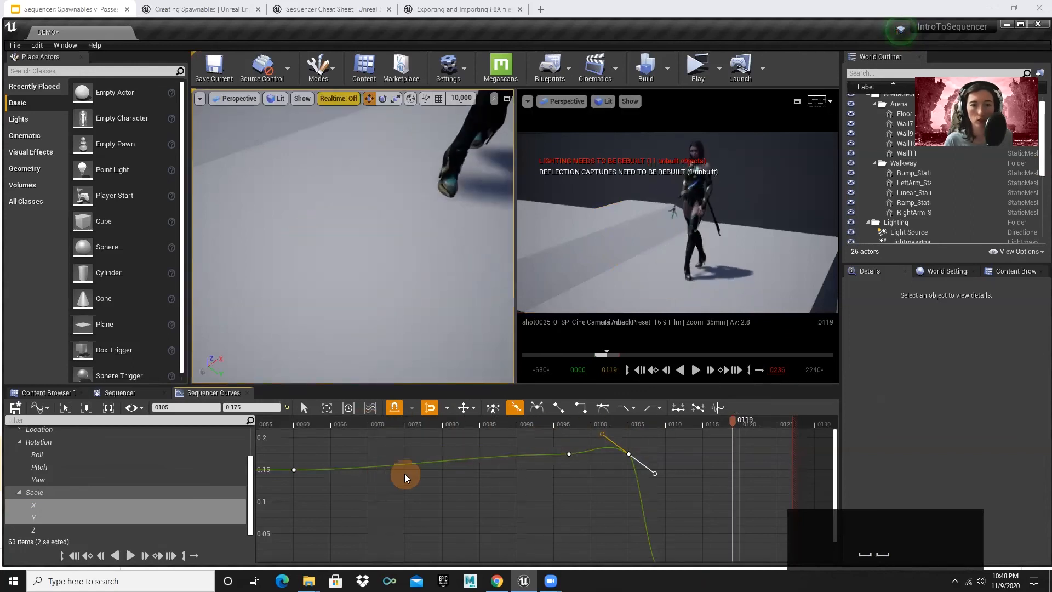
pyautogui.scroll(-5, 531, 502)
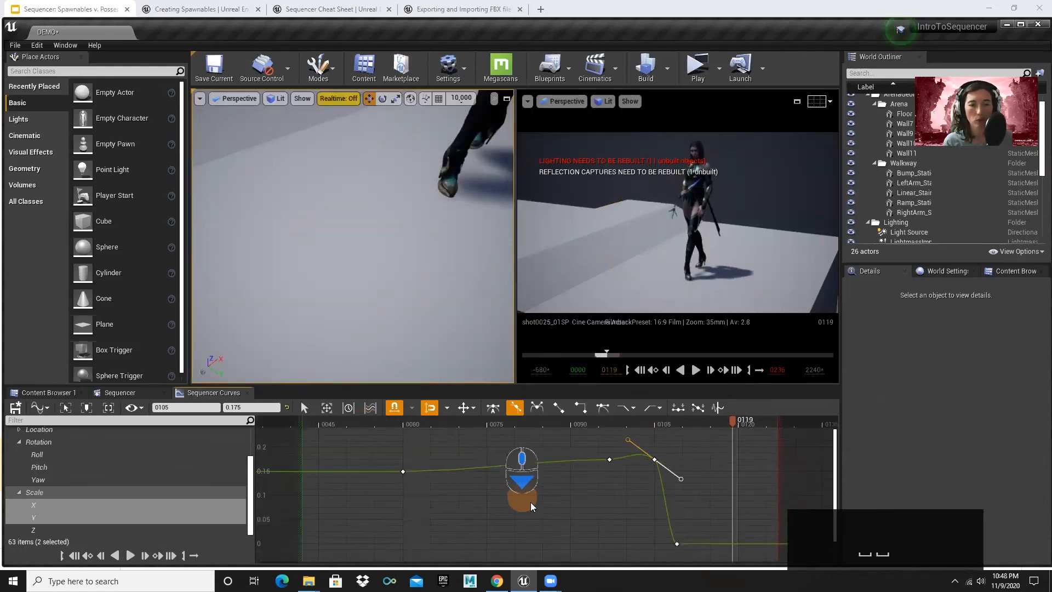
pyautogui.moveTo(608, 520); pyautogui.dragTo(586, 507, button='right')
pyautogui.scroll(-2, 552, 515)
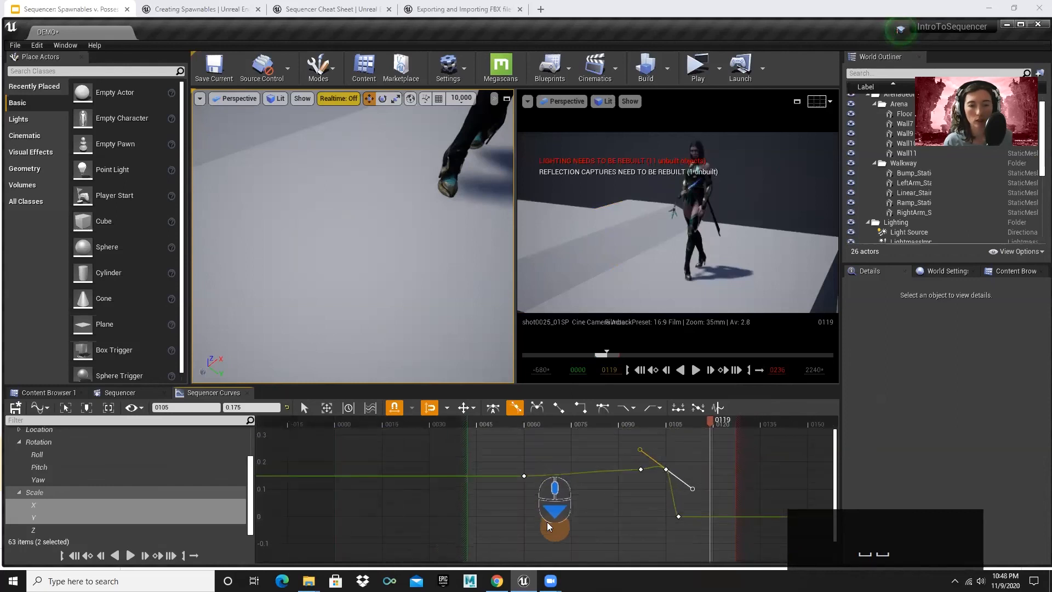
# Examine the interpolation options, such as Auto, User, Break, Linear and Constant, offered for the Scale X and Y keys
pyautogui.rightClick(530, 484)
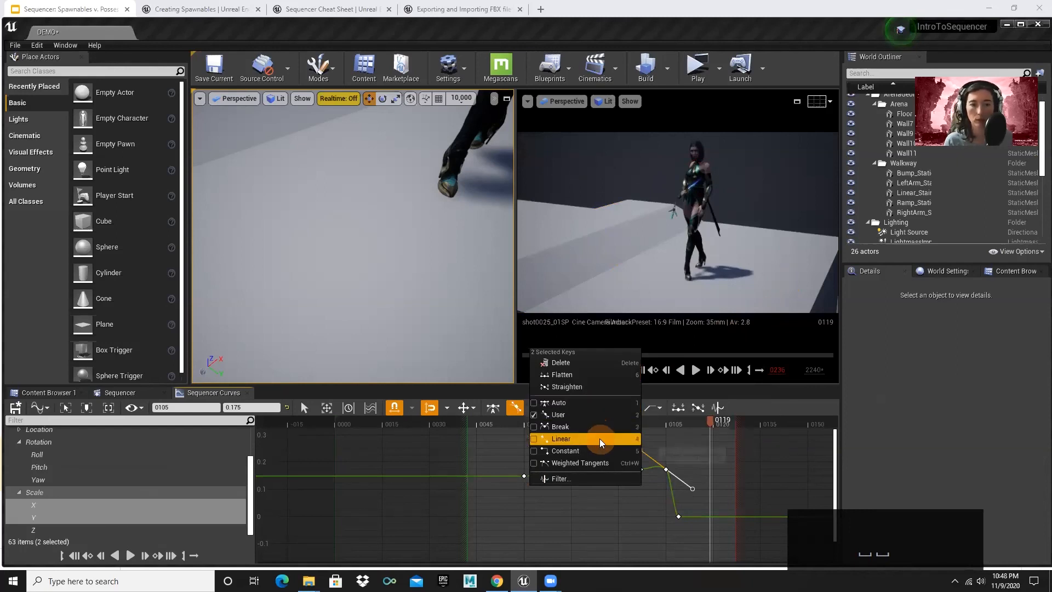
pyautogui.click(482, 468)
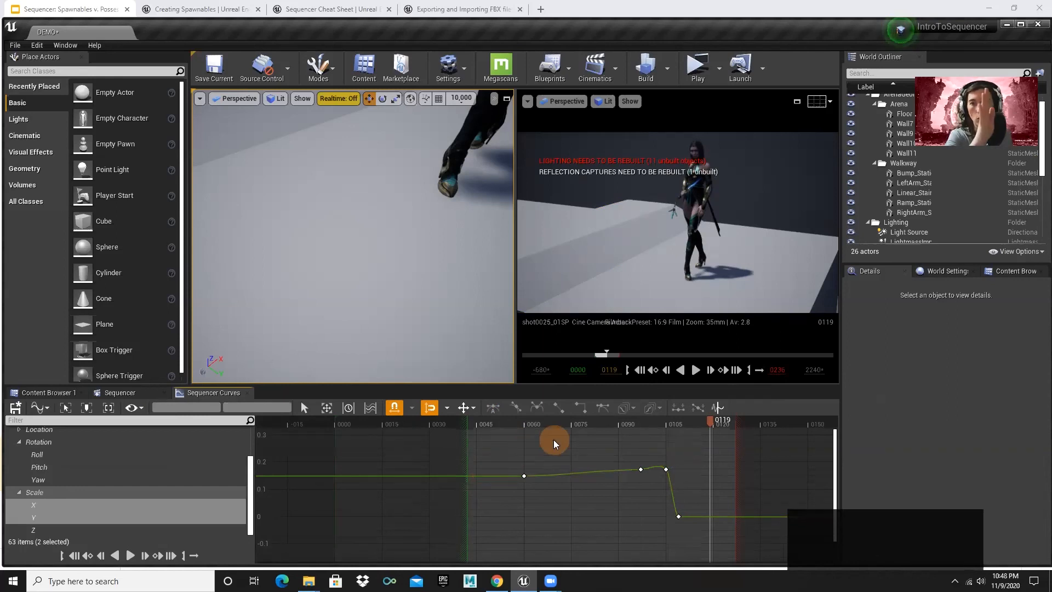
pyautogui.rightClick(531, 463)
pyautogui.click(519, 462)
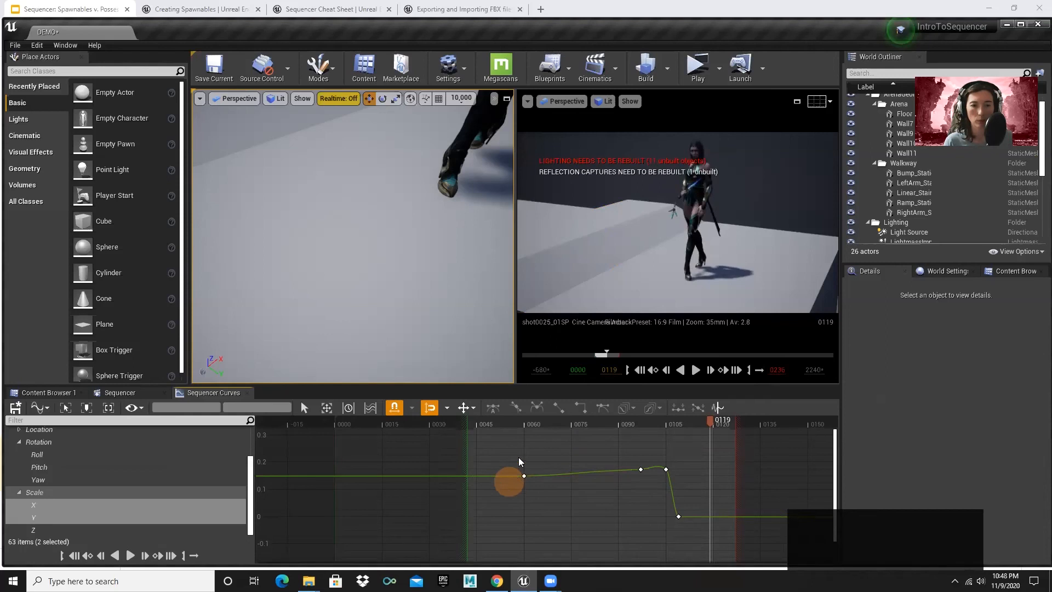
pyautogui.moveTo(519, 462); pyautogui.dragTo(530, 495)
pyautogui.rightClick(523, 478)
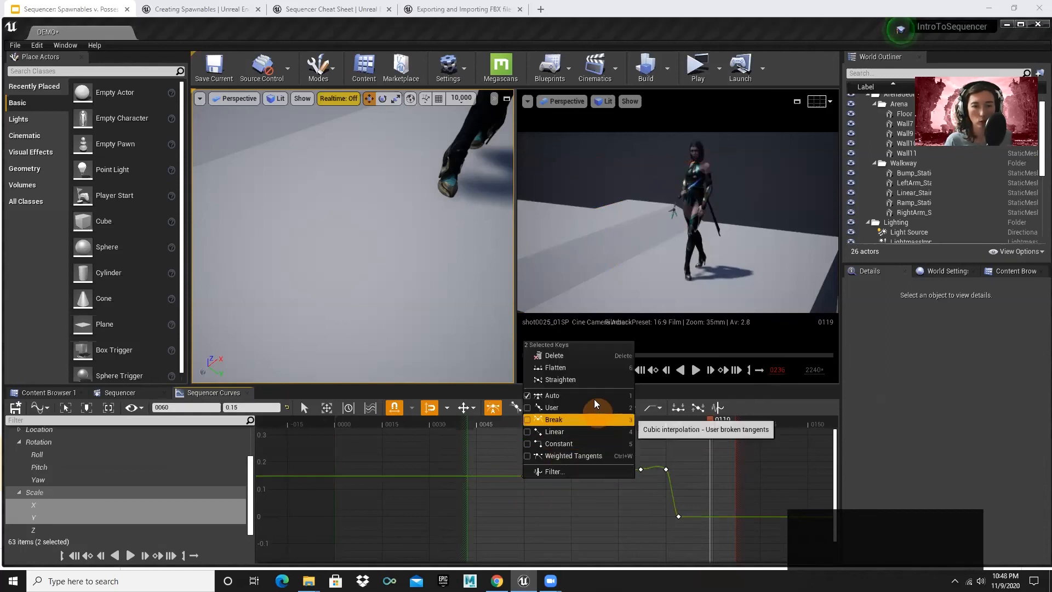
pyautogui.click(584, 419)
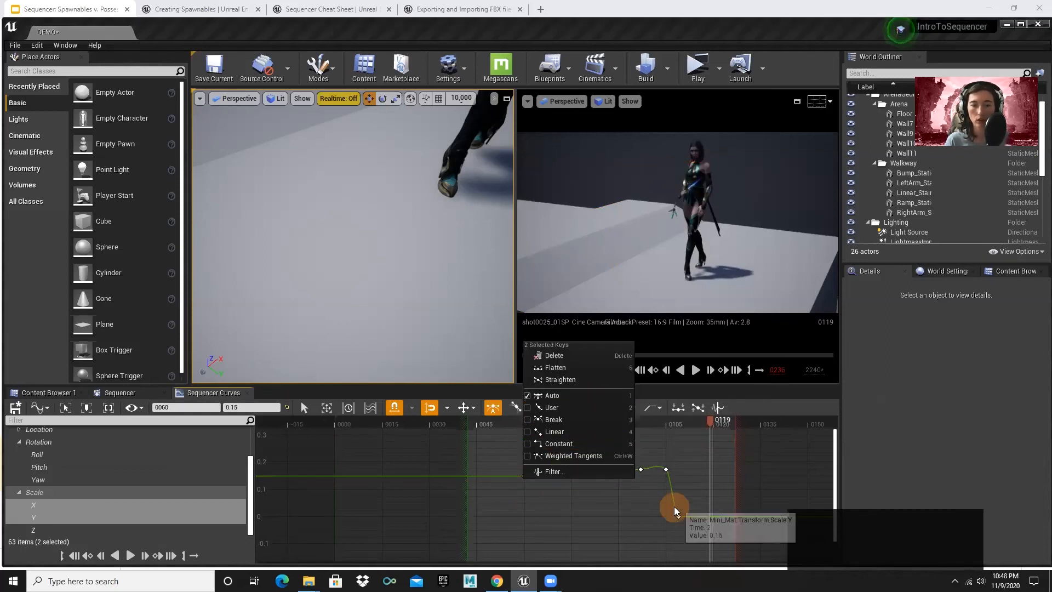
pyautogui.click(653, 500)
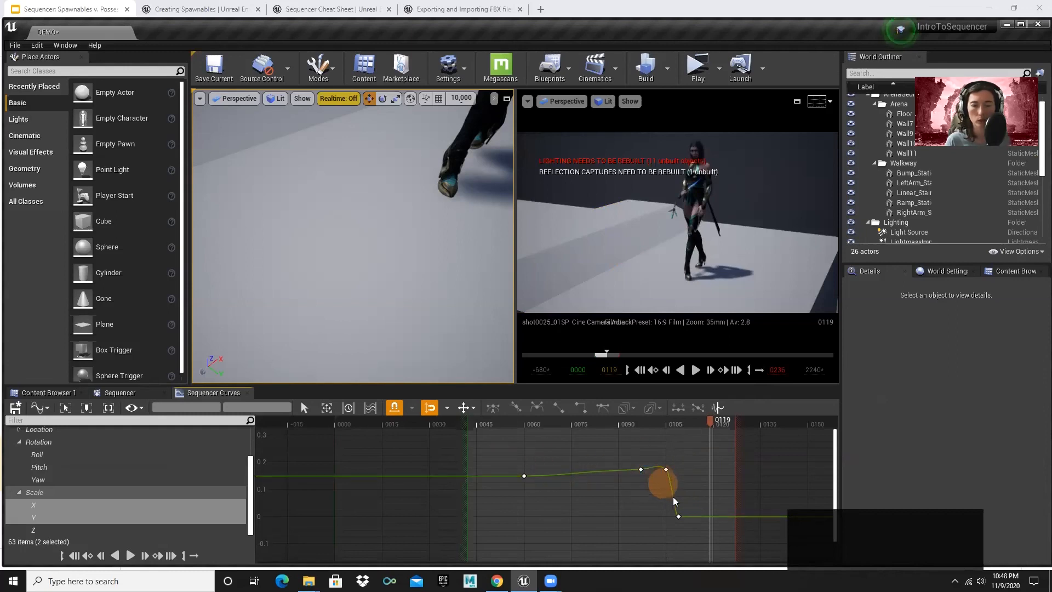
# Set the Scale X and Y keys at frame 105 to Break tangents so their handles can move independently
pyautogui.scroll(5, 676, 492)
pyautogui.moveTo(678, 491); pyautogui.dragTo(701, 531, button='right')
pyautogui.scroll(3, 699, 468)
pyautogui.moveTo(658, 511); pyautogui.dragTo(625, 478)
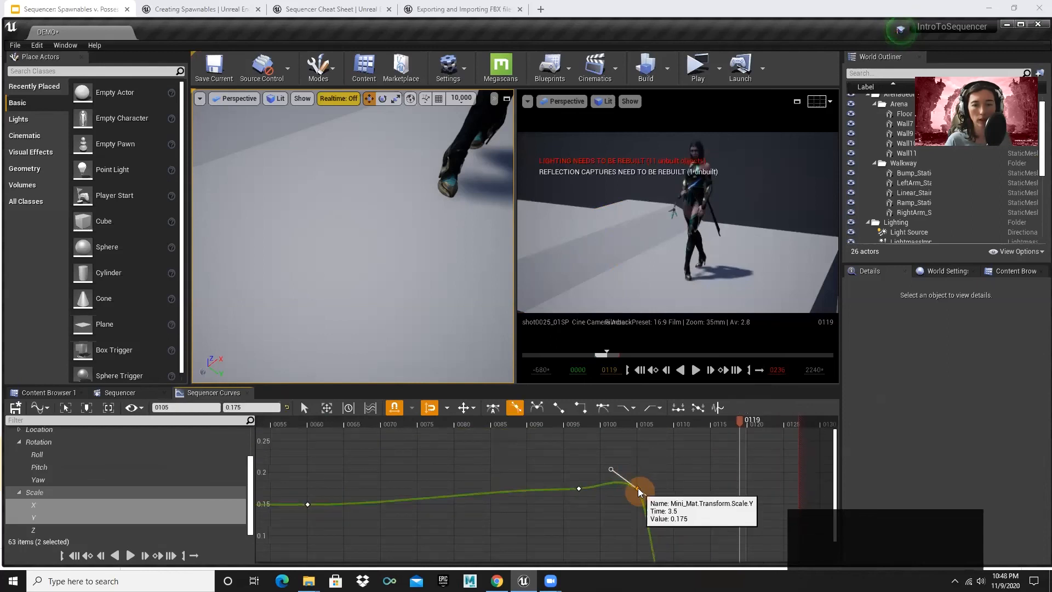
pyautogui.rightClick(638, 488)
pyautogui.click(670, 436)
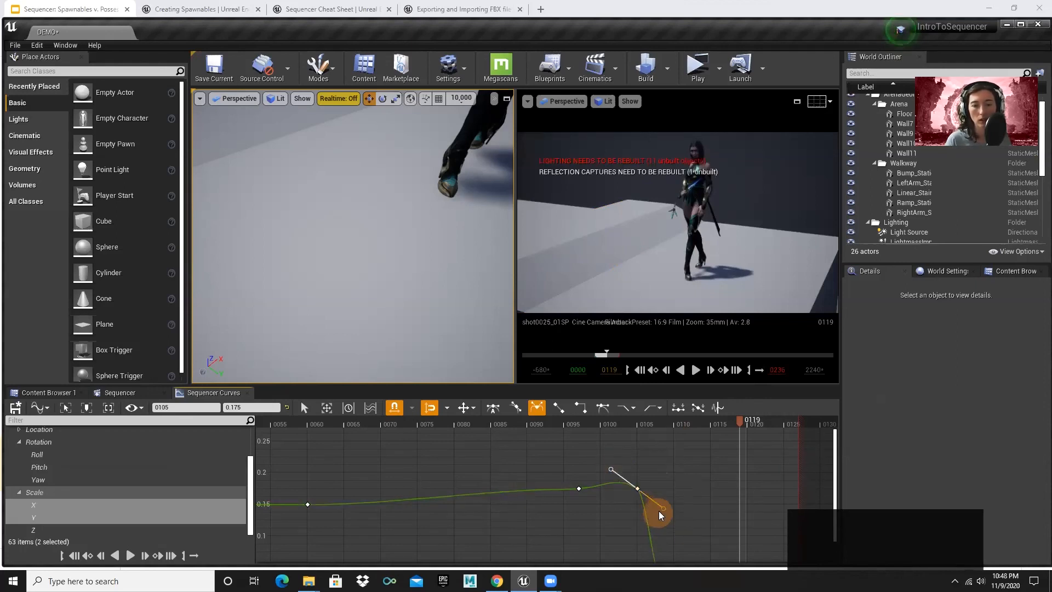
pyautogui.moveTo(689, 509); pyautogui.dragTo(661, 439, button='right')
pyautogui.moveTo(651, 481); pyautogui.dragTo(655, 492, button='right')
pyautogui.click(48, 513)
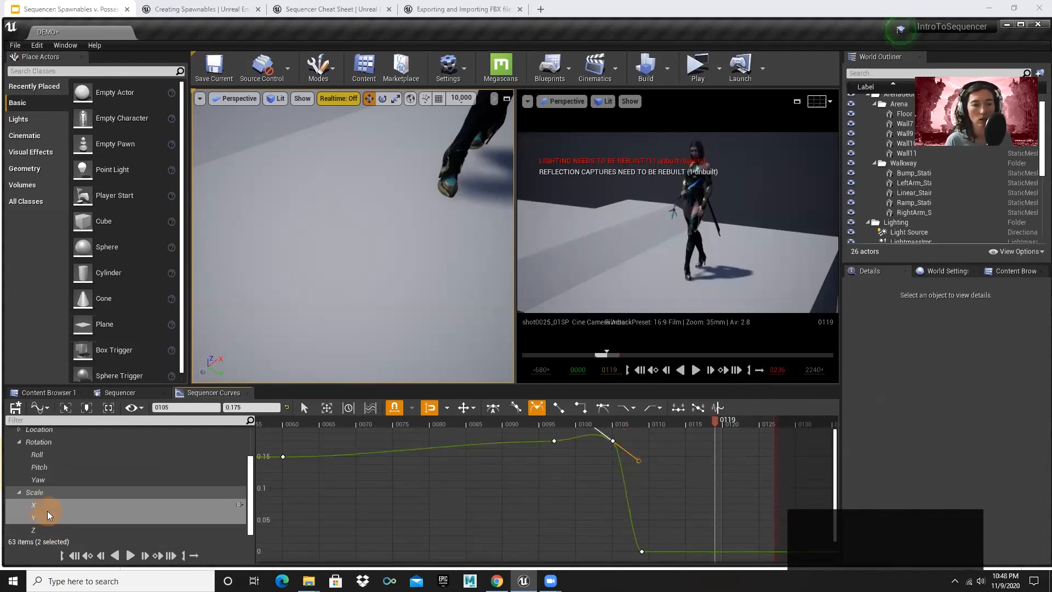
# Try reshaping the outgoing tangent of the frame 105 Scale X and Y keys, then undo that change and the Break setting
pyautogui.moveTo(638, 461); pyautogui.dragTo(613, 474)
pyautogui.hotkey('ctrl', 'z')
pyautogui.hotkey('ctrl', 'z')
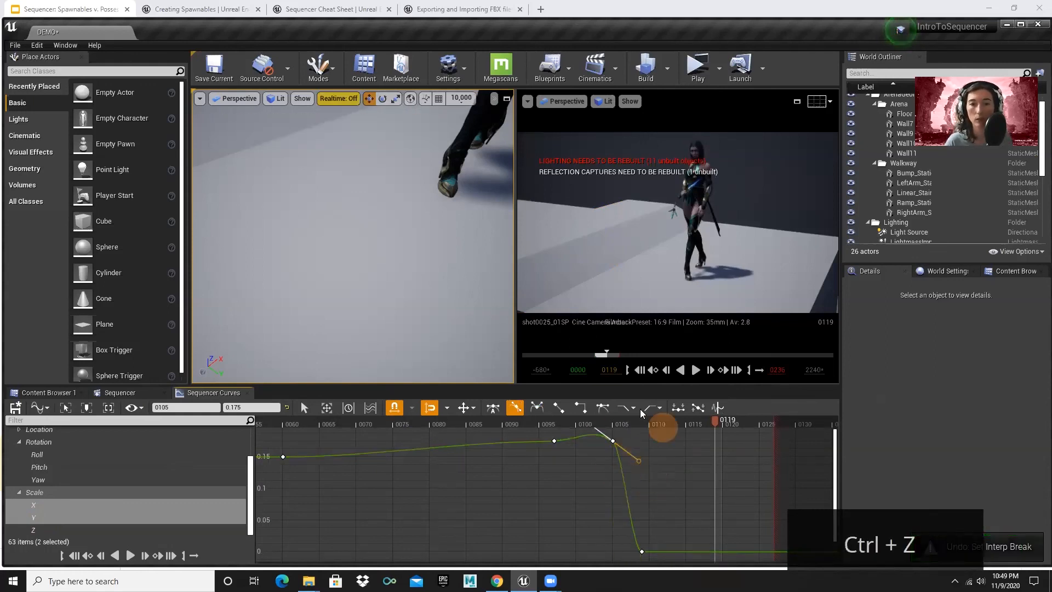
# Try out the curve editor's tools, including Retime, on the Scale curves and return to plain selection
pyautogui.scroll(-3, 638, 490)
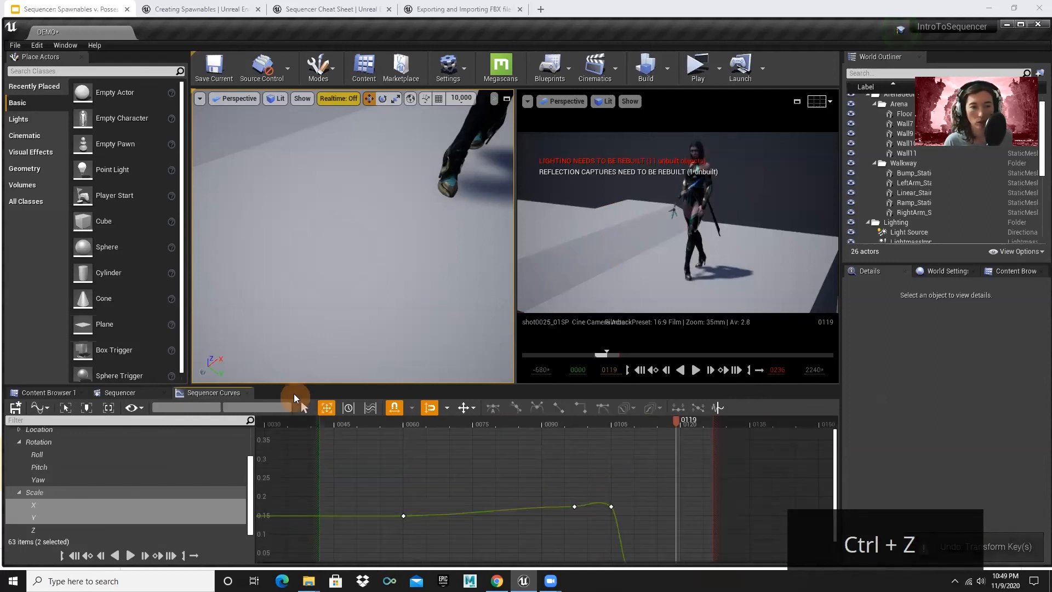
pyautogui.click(372, 410)
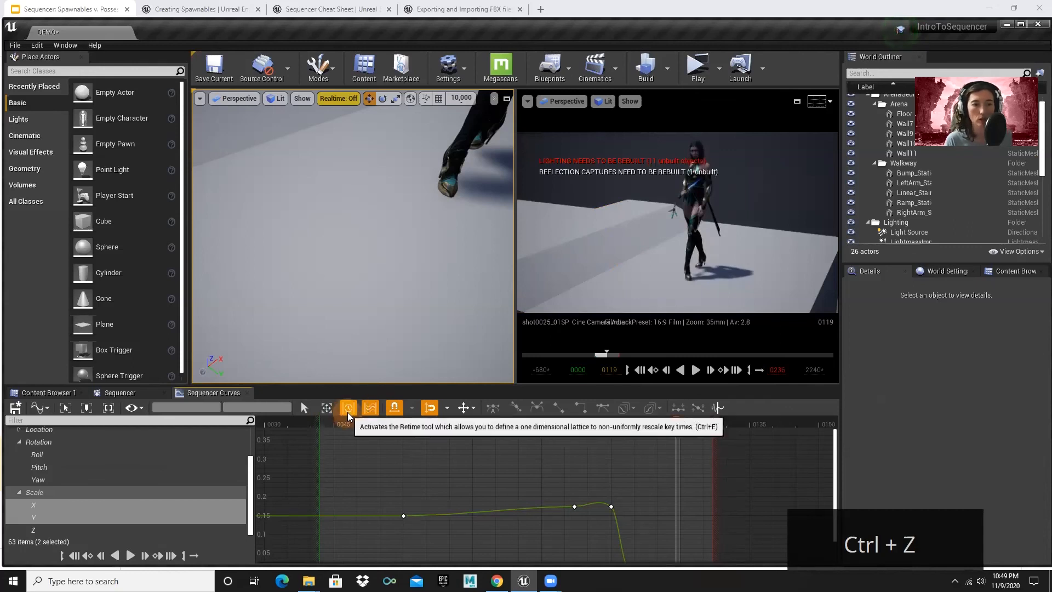
pyautogui.click(305, 408)
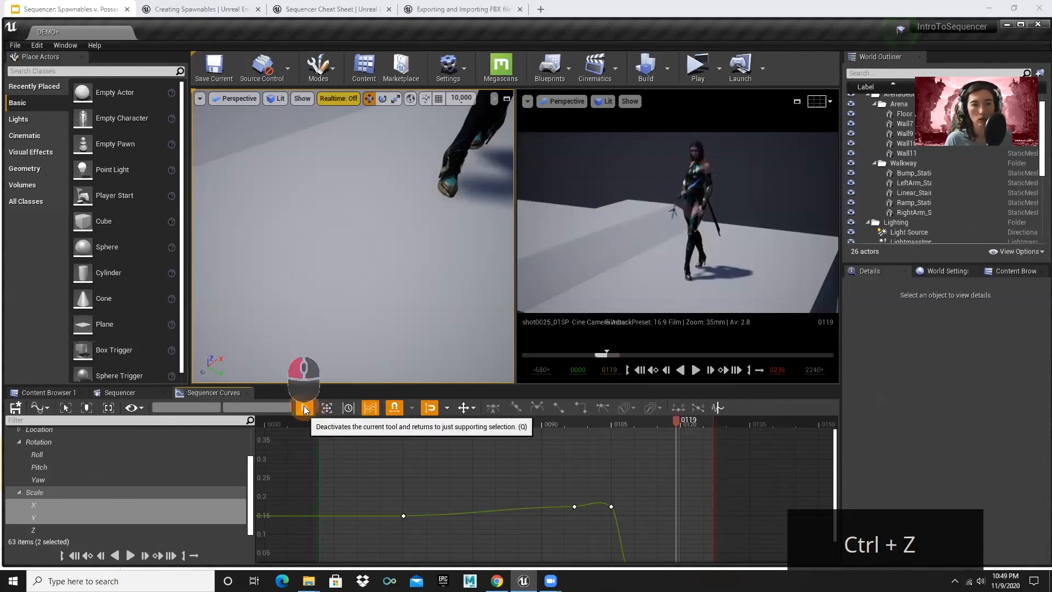
pyautogui.moveTo(559, 479); pyautogui.dragTo(547, 429, button='right')
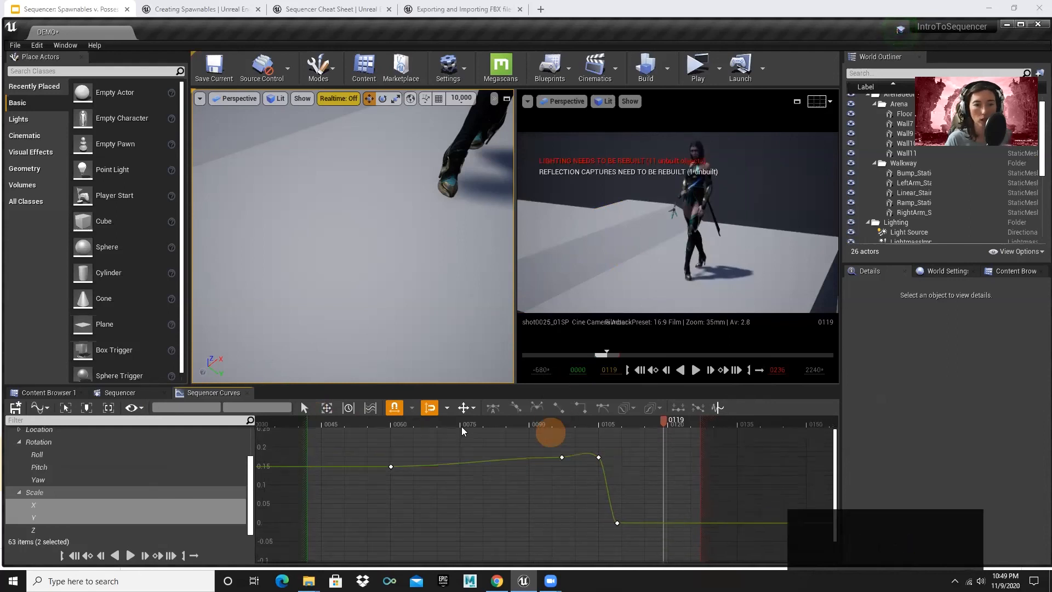
# Return from the curves to the DEMO master sequence and scrub back to frame 76 to check Mini_Mat's squash
pyautogui.click(132, 394)
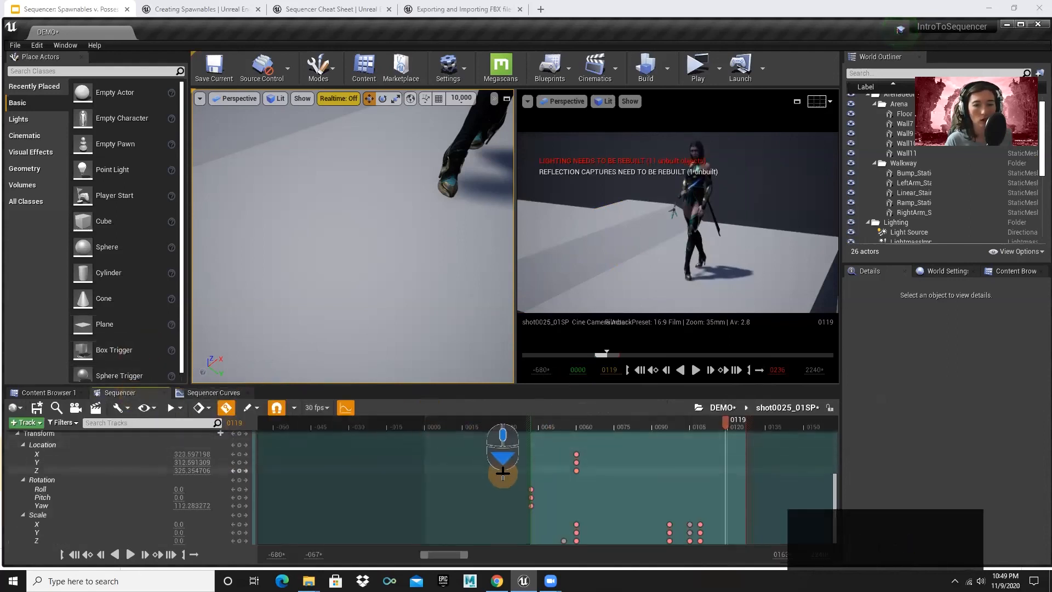
pyautogui.moveTo(727, 425); pyautogui.dragTo(695, 428)
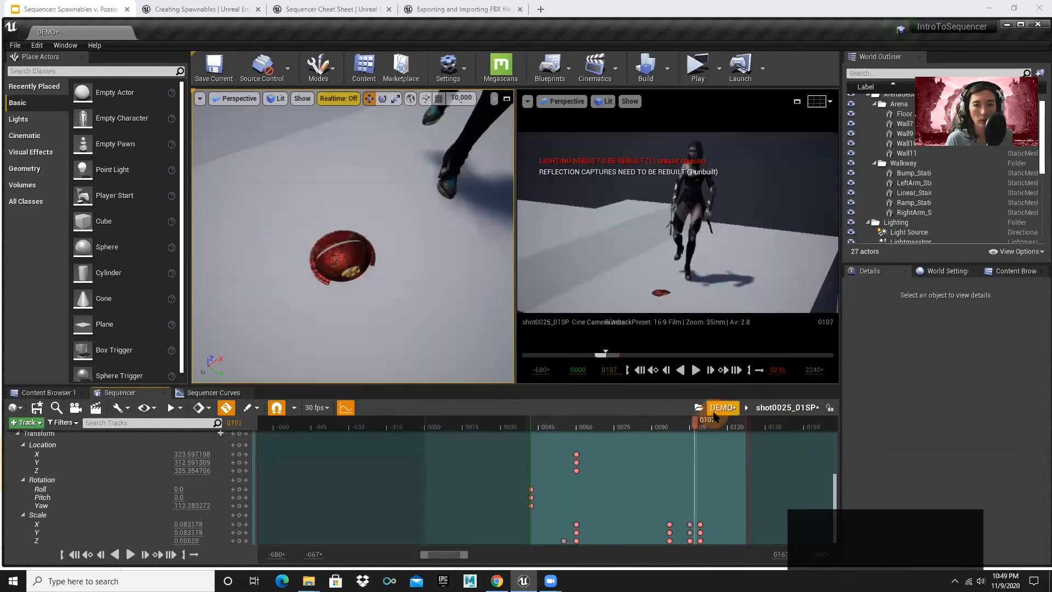
pyautogui.click(716, 411)
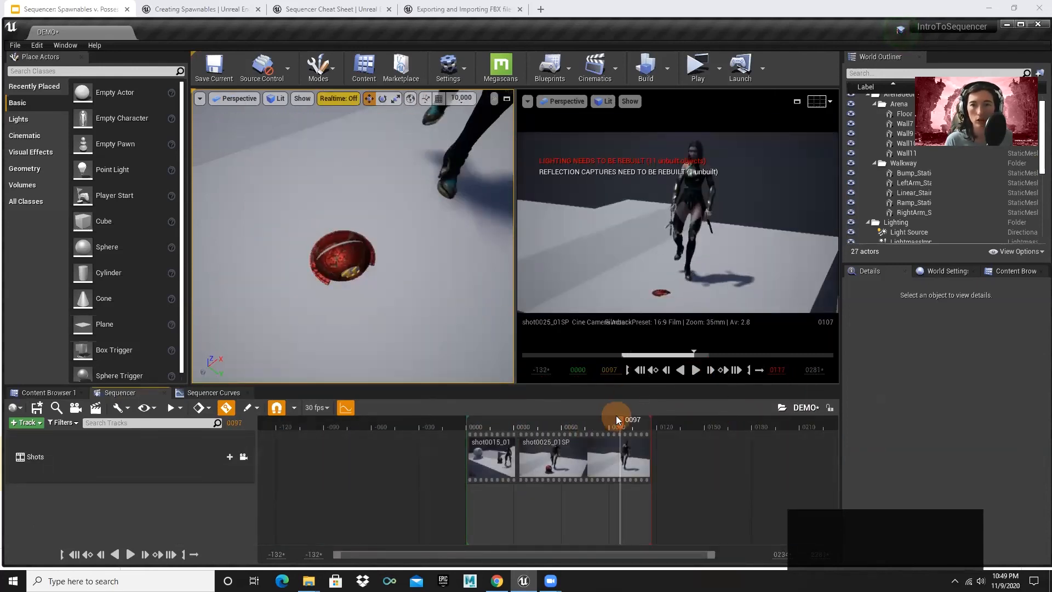
pyautogui.moveTo(618, 425); pyautogui.dragTo(587, 426)
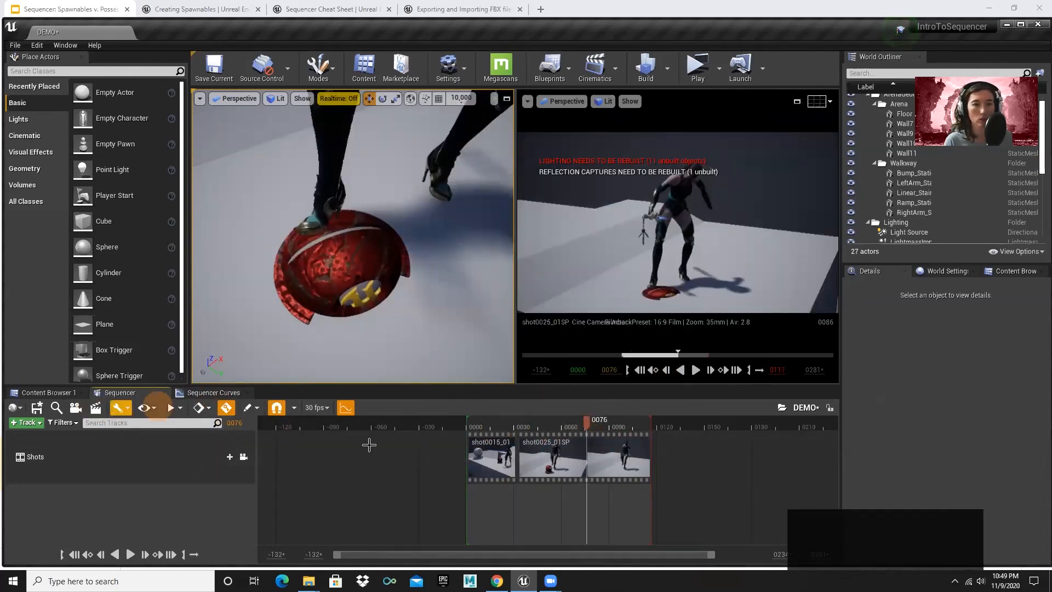
# Switch to the Google Slides presentation and read the Sequencer Hotkeys slide
pyautogui.hotkey('alt', 'Tab')
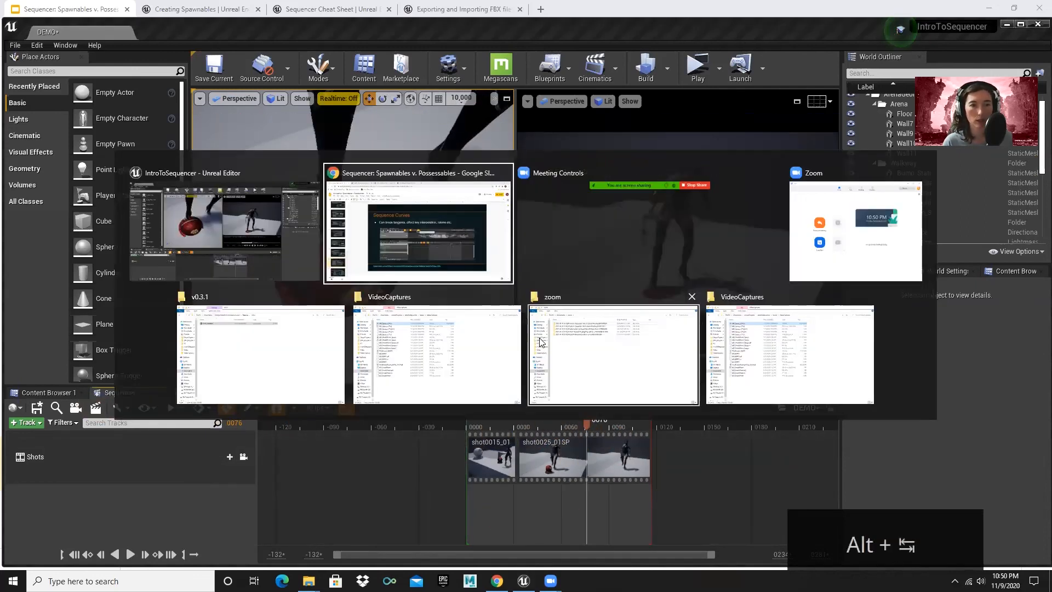
pyautogui.scroll(-1, 34, 460)
pyautogui.click(67, 534)
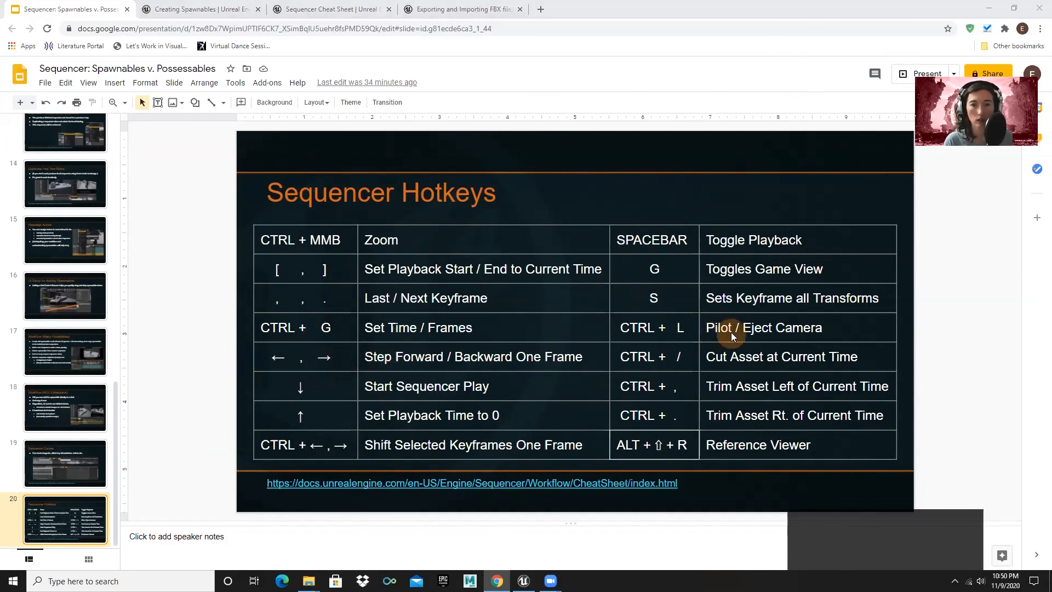
# Switch back to Unreal Editor and play the DEMO sequence from frame 0 through both shots to its end
pyautogui.hotkey('alt', 'Tab')
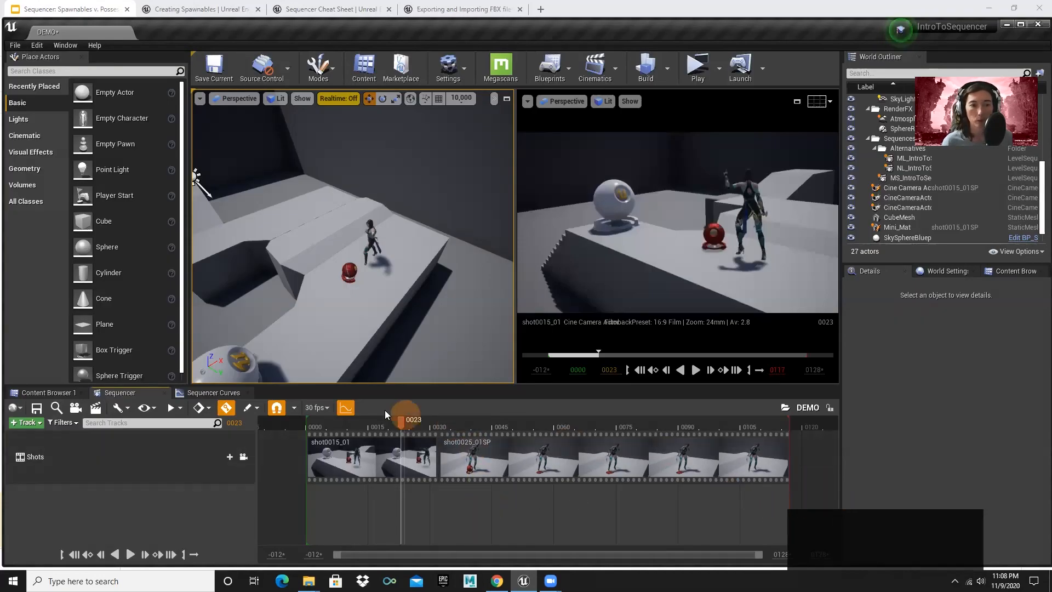
pyautogui.click(352, 427)
pyautogui.press('Up')
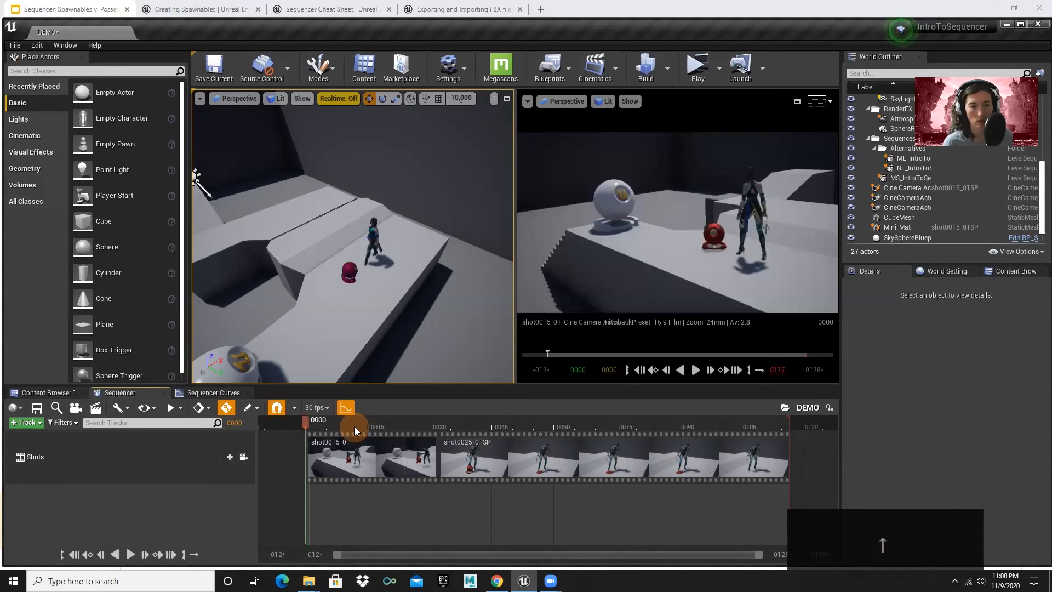
pyautogui.press('space')
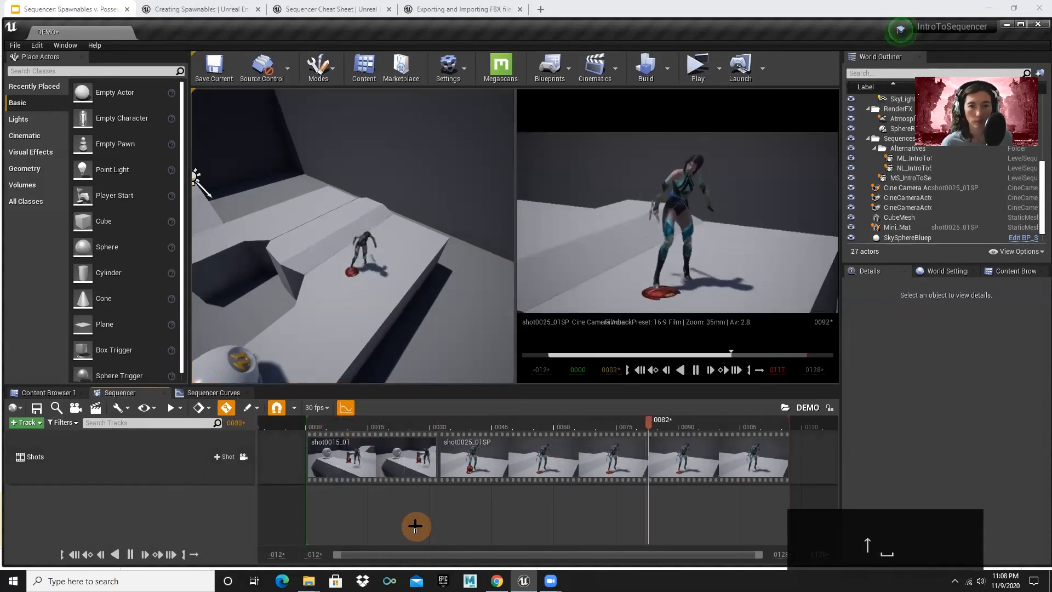
pyautogui.press('space')
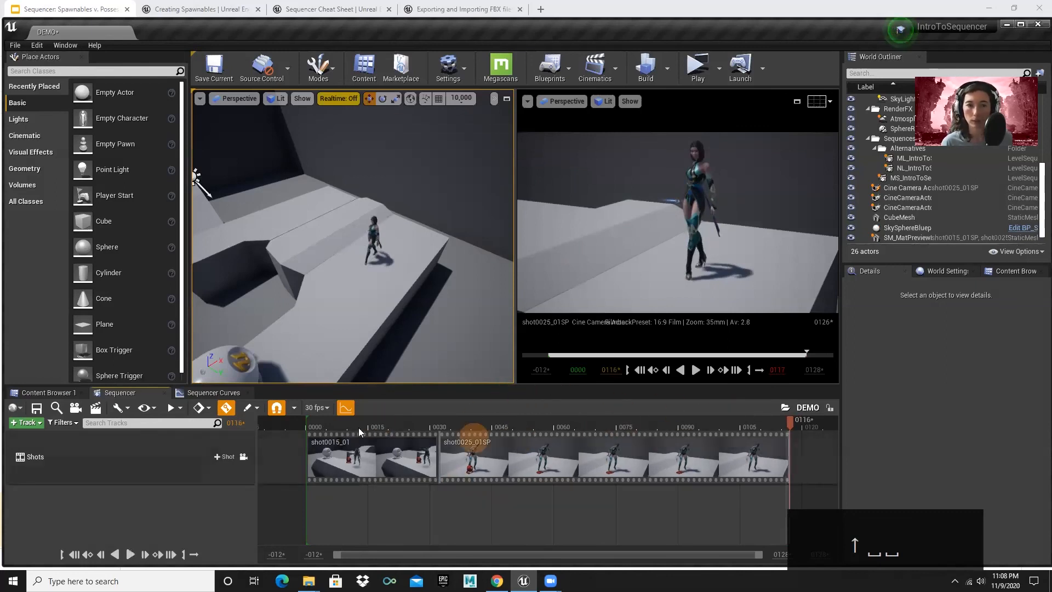
# Render the DEMO sequence to an AVI movie, saving the DEMO level and DEMO_BuiltData before the capture
pyautogui.click(199, 408)
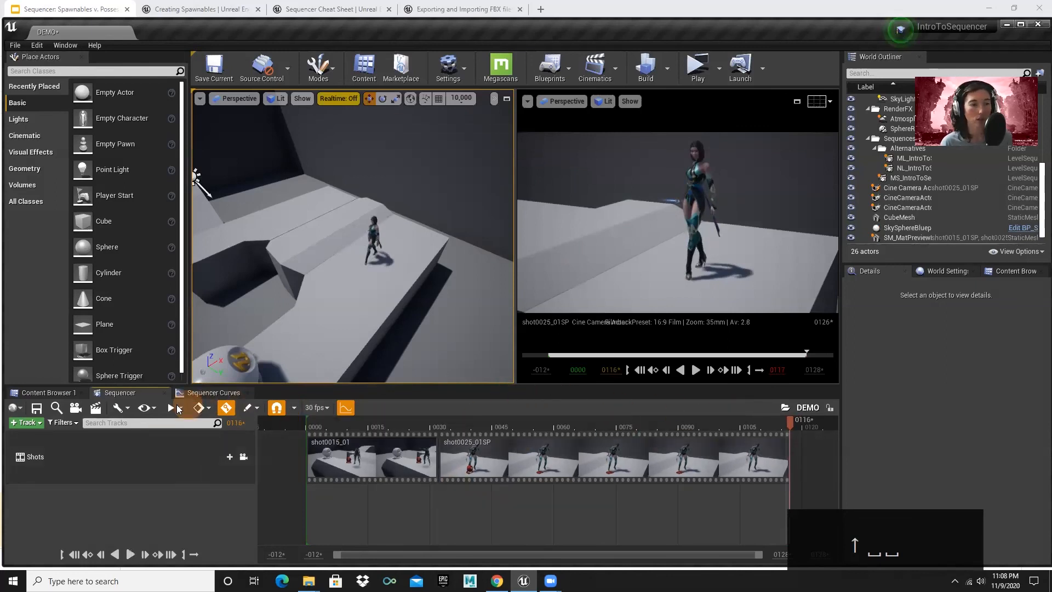
pyautogui.click(97, 415)
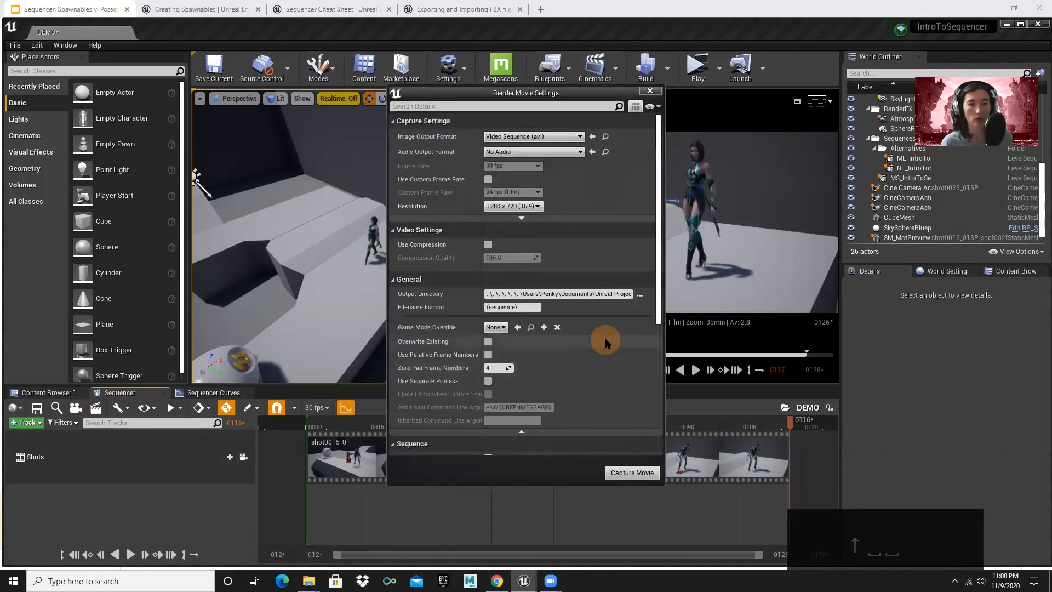
pyautogui.click(527, 307)
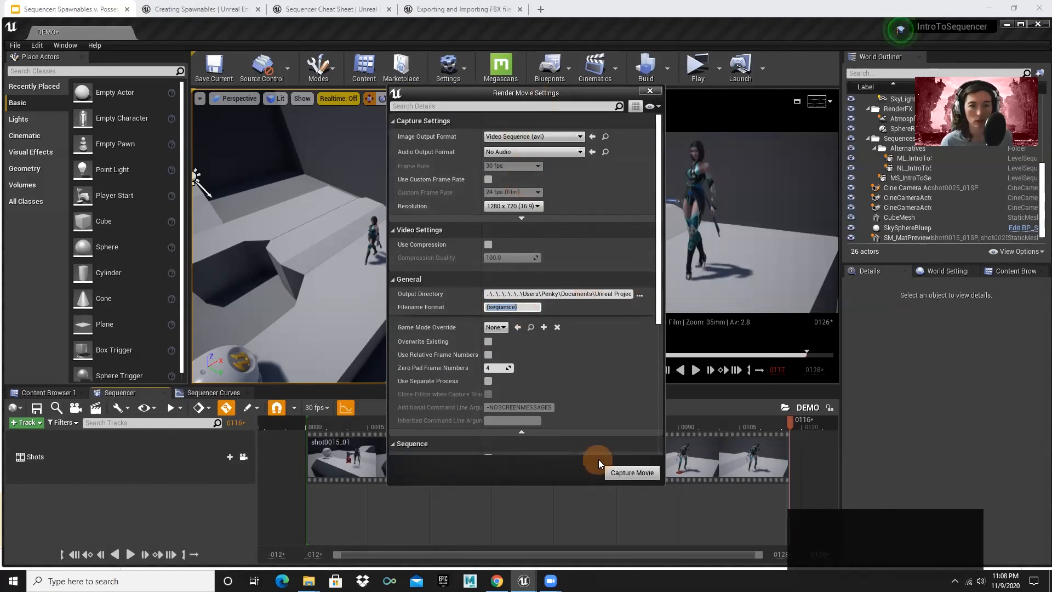
pyautogui.click(615, 473)
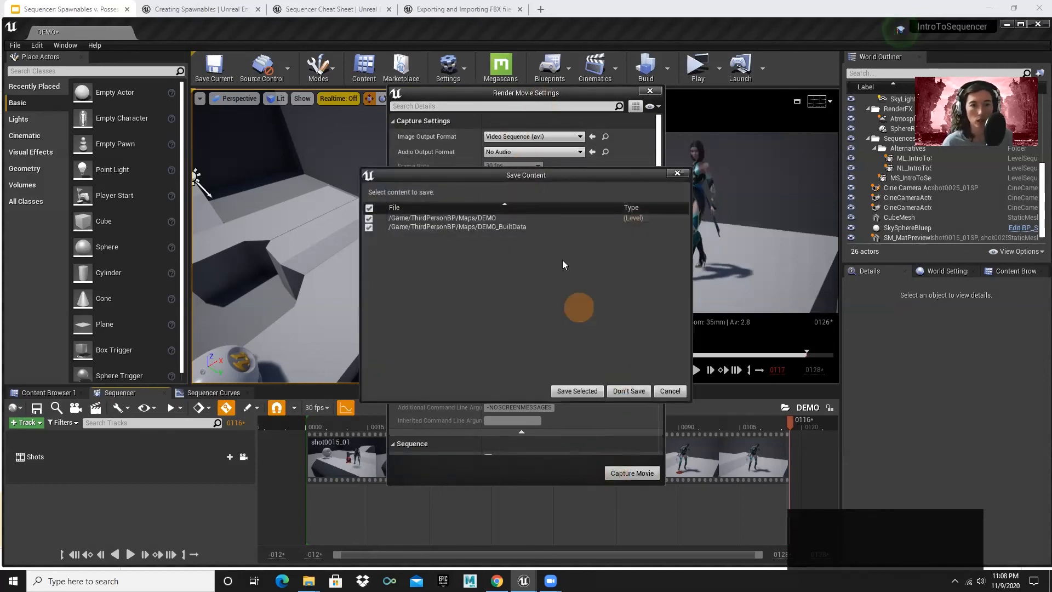
pyautogui.click(575, 391)
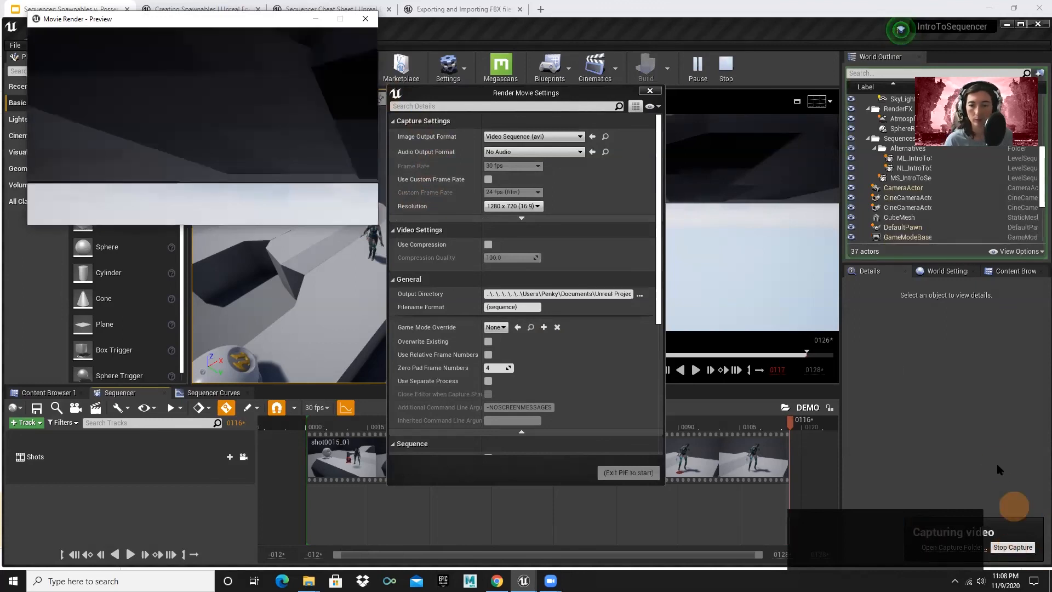
# Open the VideoCaptures folder, watch the rendered DEMO AVI file, and put the player and folder away
pyautogui.click(1008, 551)
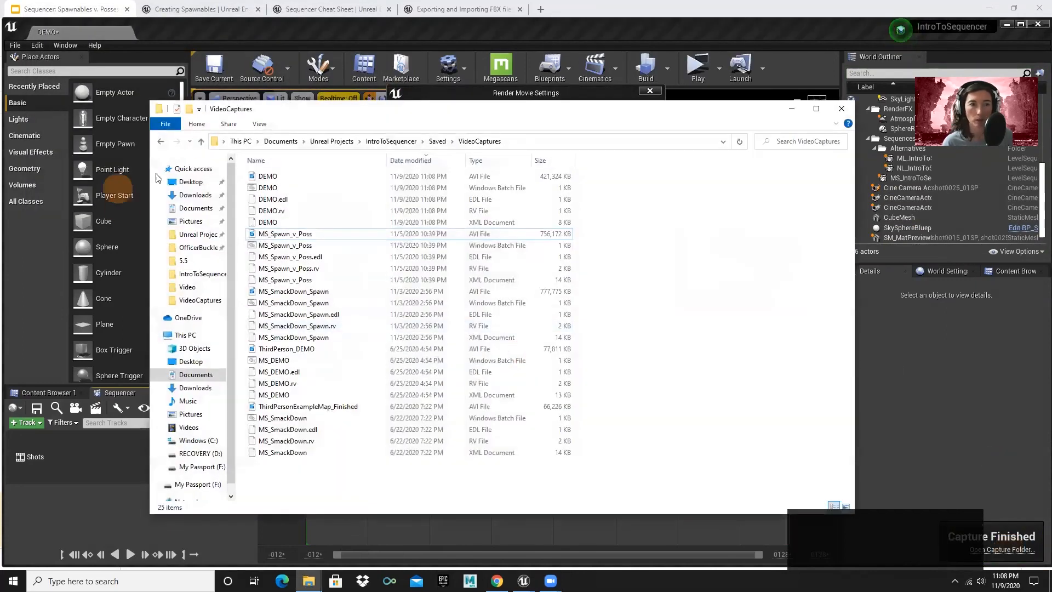
pyautogui.click(269, 176)
pyautogui.doubleClick(270, 176)
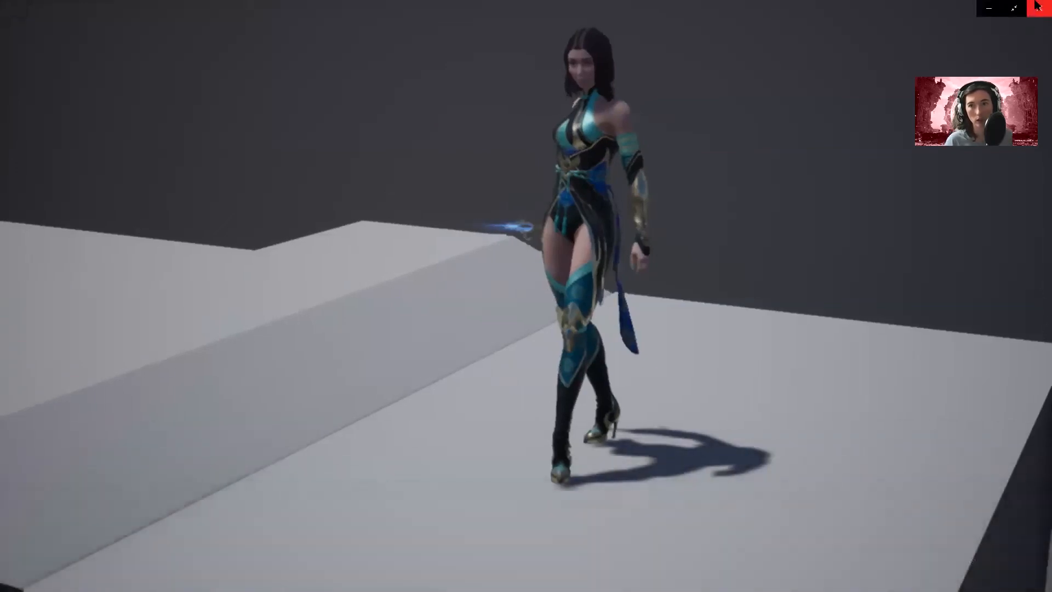
pyautogui.click(1038, 8)
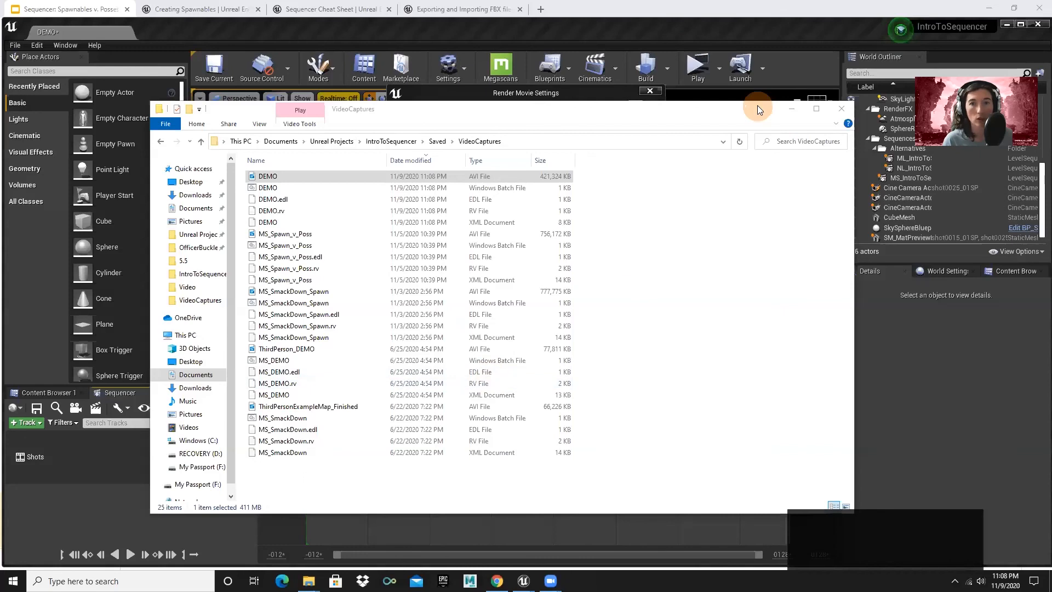
pyautogui.click(787, 107)
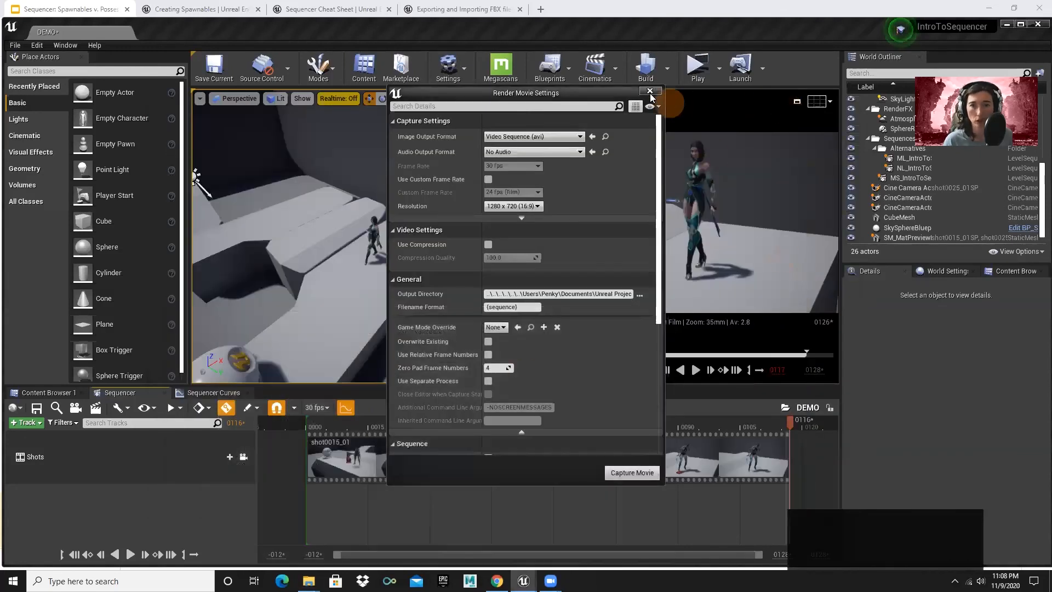
# Close the movie render settings and move the DEMO sequence's playhead to frame 12
pyautogui.click(649, 92)
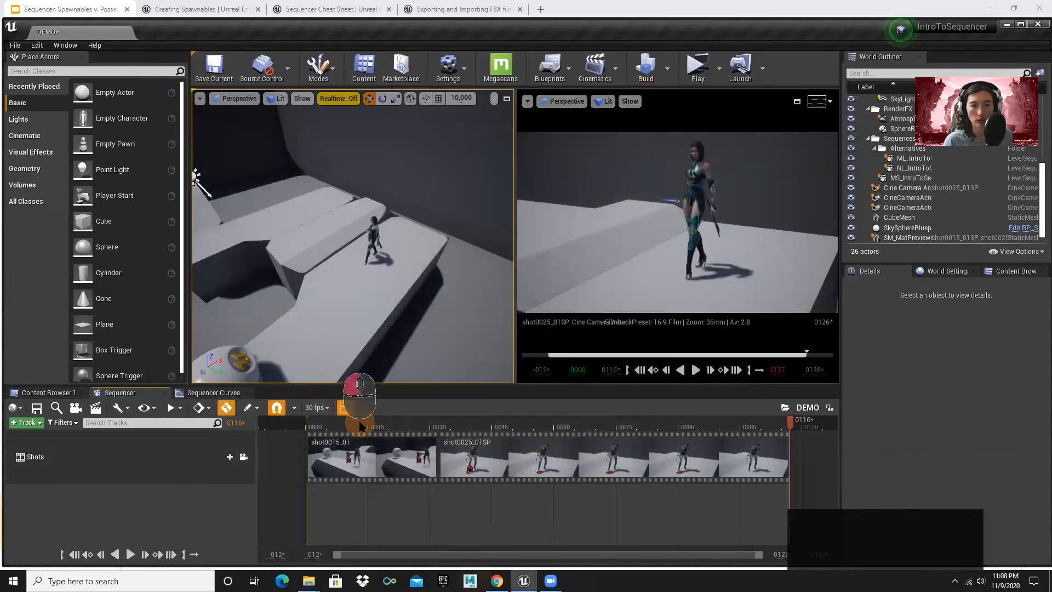
pyautogui.click(351, 420)
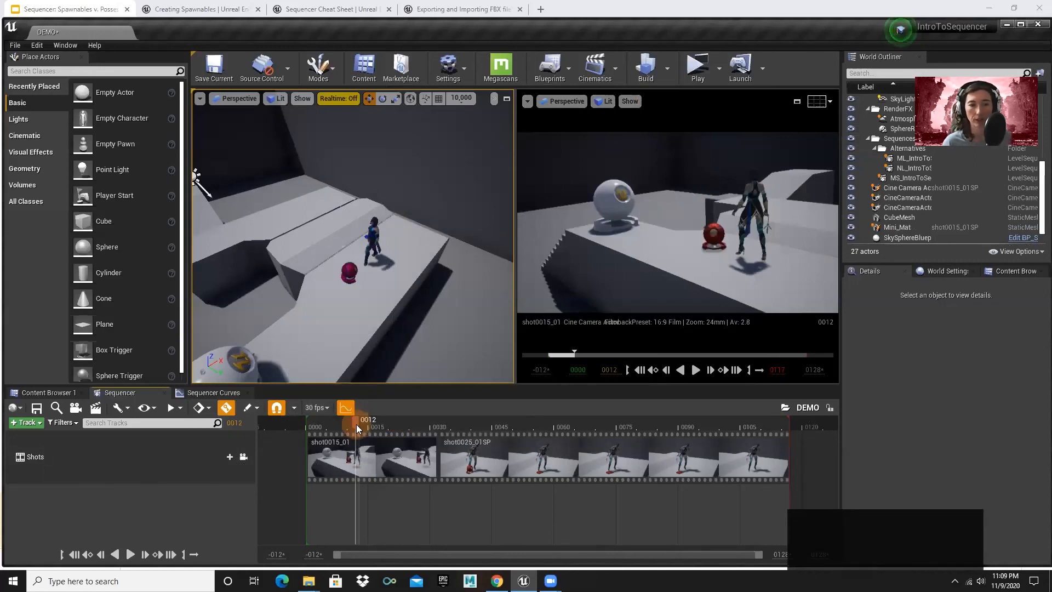